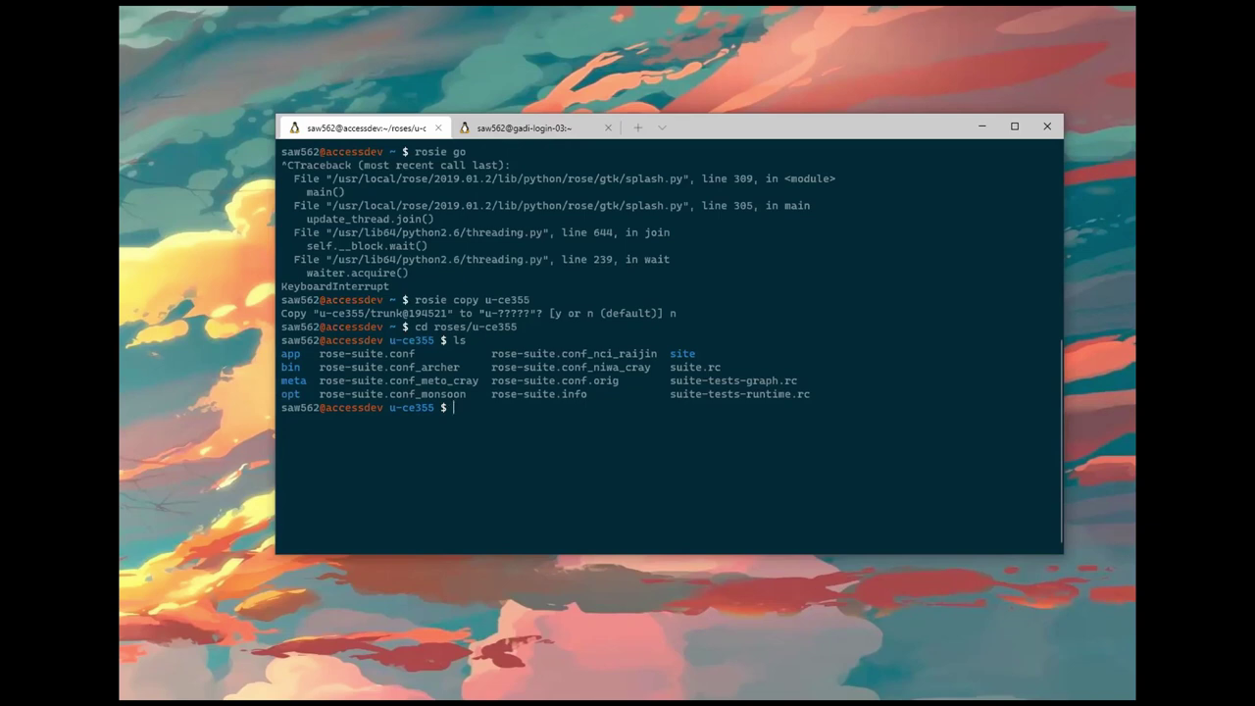
Step: Explore the suite's app directory and open app/um/rose-app.conf in Vim
{"action": "type", "text": "vim app/"}
{"action": "key", "text": "Tab"}
{"action": "key", "text": "Tab"}
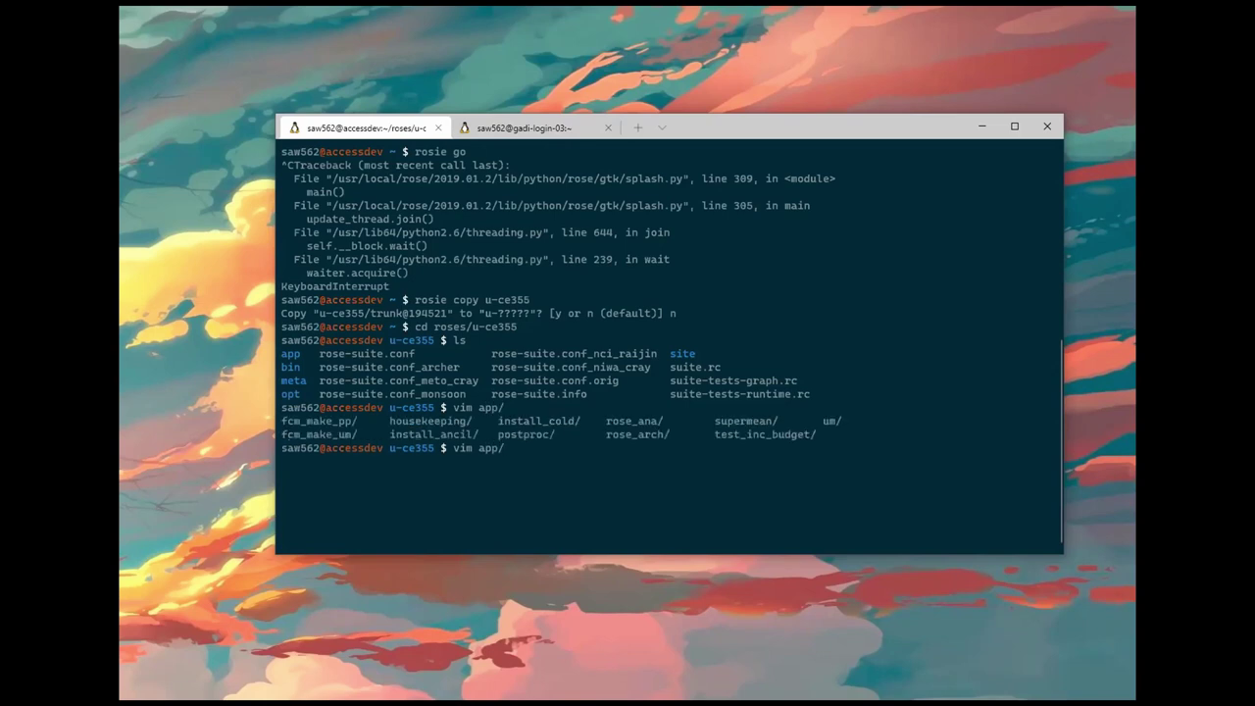
{"action": "key", "text": "Tab"}
{"action": "key", "text": "Tab"}
{"action": "type", "text": "um/"}
{"action": "key", "text": "Tab"}
{"action": "key", "text": "Tab"}
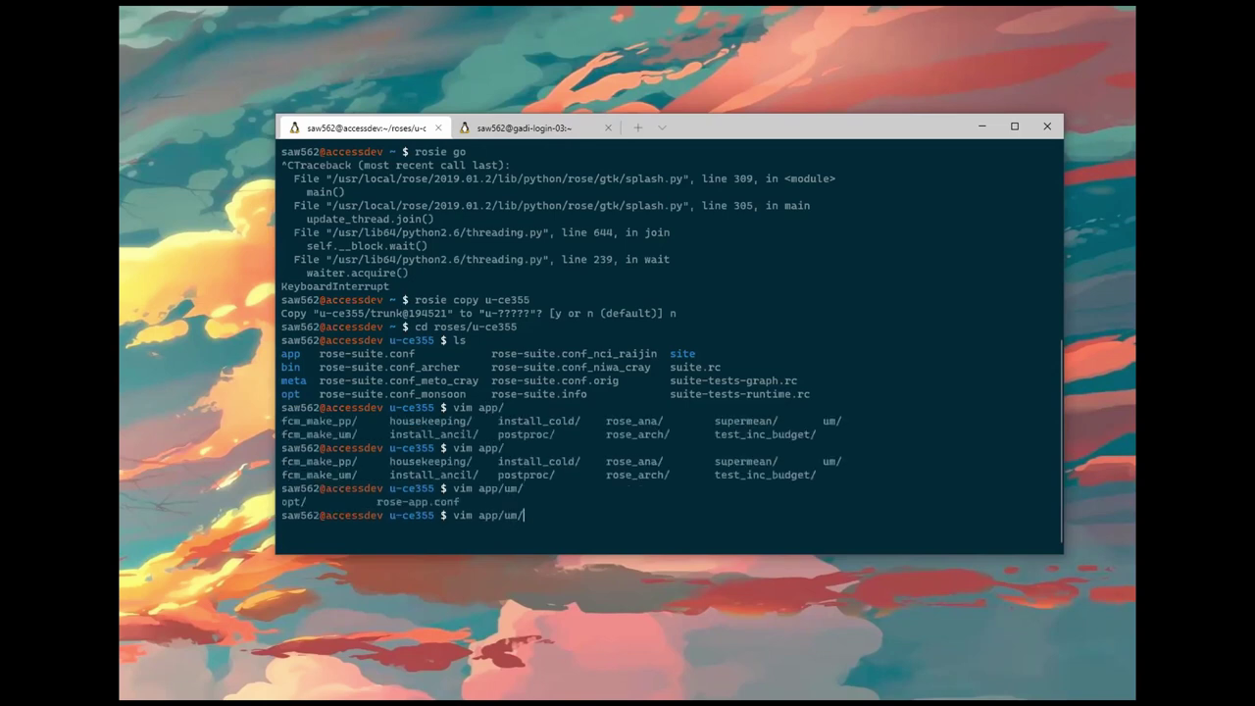
{"action": "type", "text": "r"}
{"action": "key", "text": "Tab"}
Step: Look through the environment, file and namelist sections of the um app configuration and quit Vim
{"action": "key", "text": "Down"}
{"action": "key", "text": "Down"}
{"action": "key", "text": "Down"}
{"action": "key", "text": "Down"}
{"action": "key", "text": "Down"}
{"action": "key", "text": "Down"}
{"action": "key", "text": "Down"}
{"action": "key", "text": "Down"}
{"action": "key", "text": "Down"}
{"action": "key", "text": "Down"}
{"action": "key", "text": "Down"}
{"action": "key", "text": "Down"}
{"action": "key", "text": "Down"}
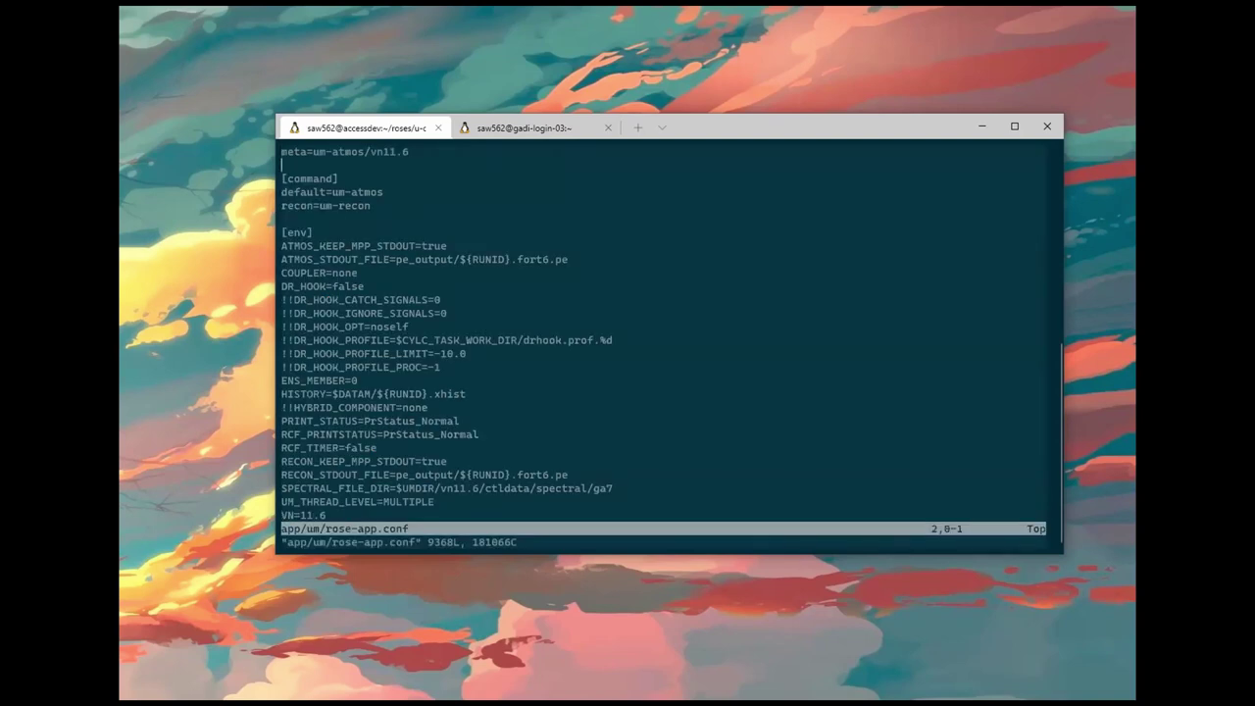
{"action": "scroll", "coordinate": [669, 333], "scroll_direction": "down", "scroll_amount": 20}
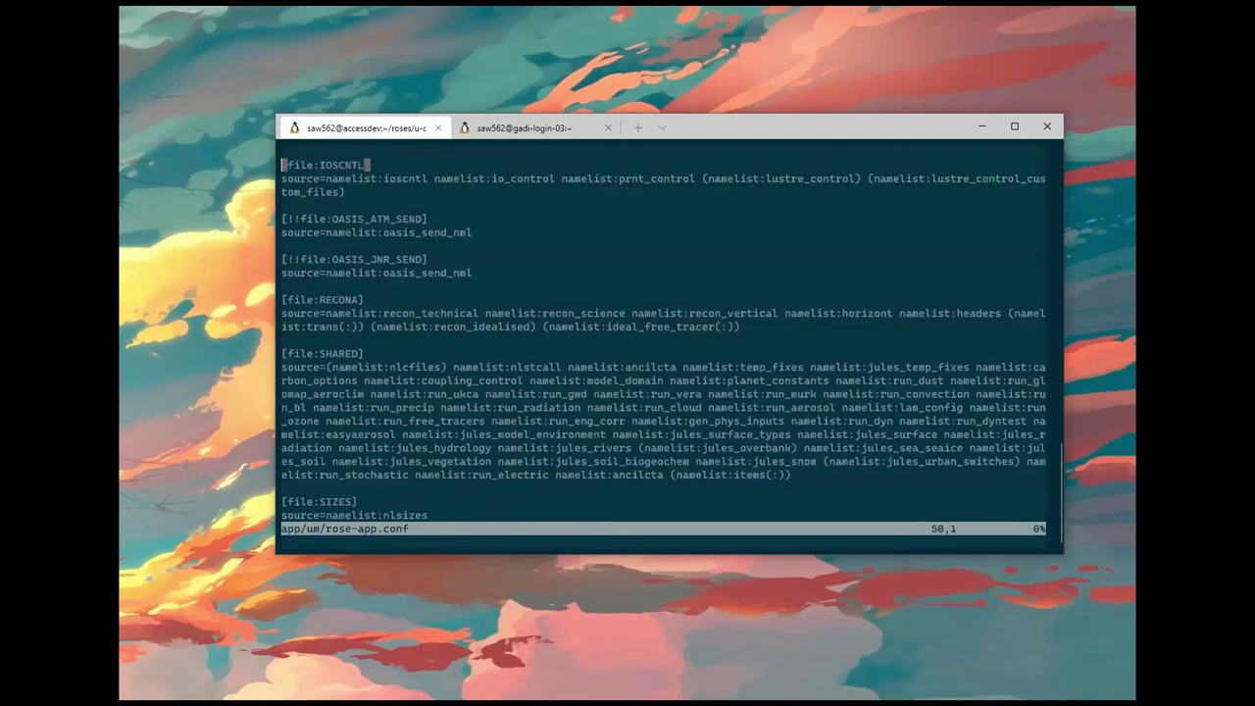
{"action": "scroll", "coordinate": [669, 333], "scroll_direction": "down", "scroll_amount": 15}
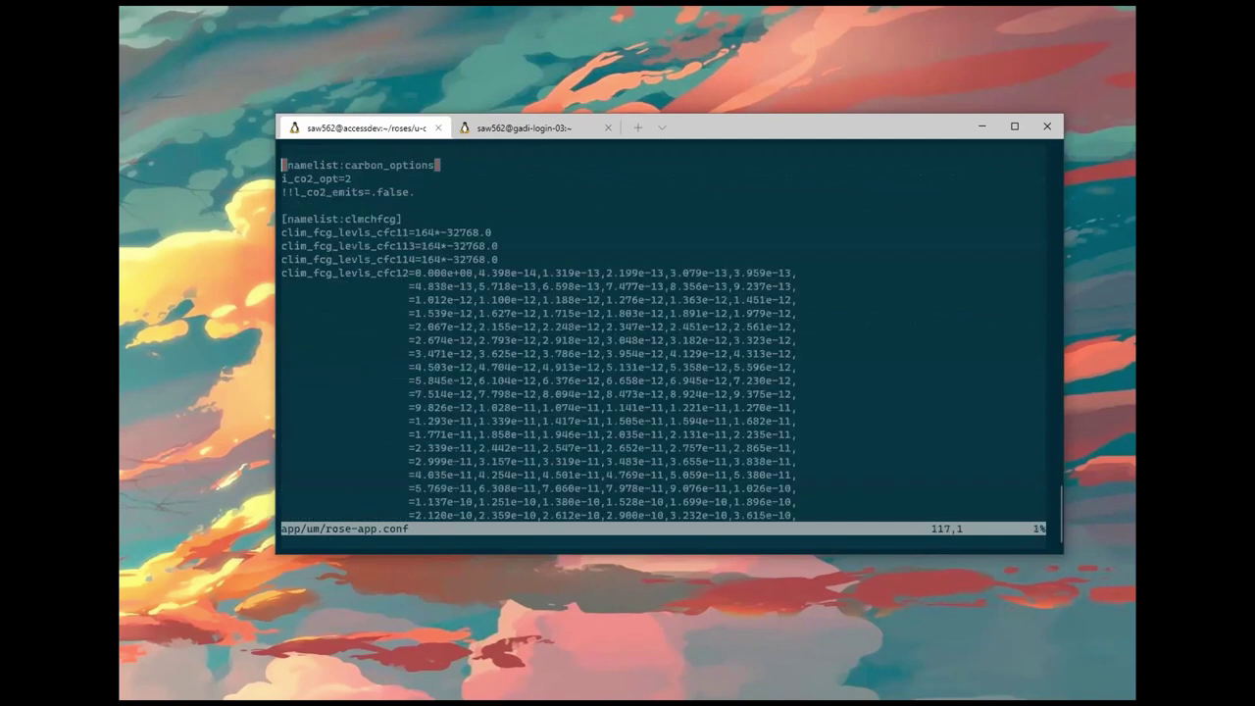
{"action": "type", "text": ":q"}
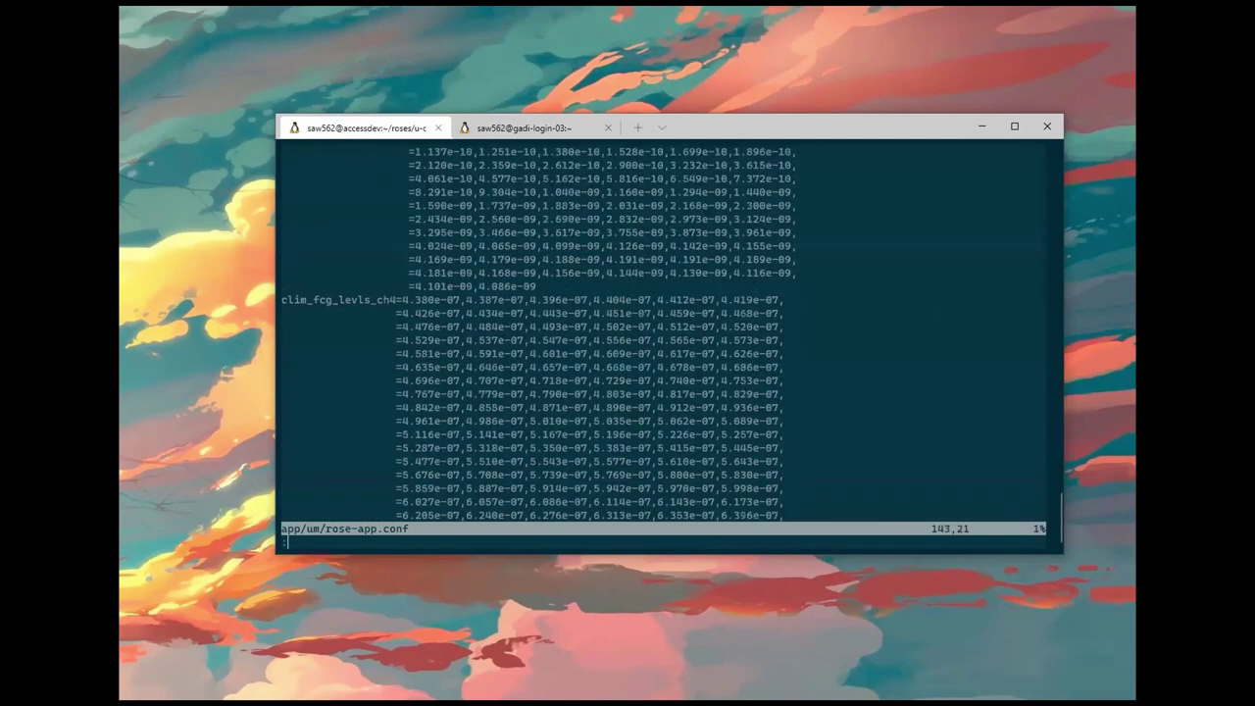
{"action": "key", "text": "Return"}
Step: Open the suite with rose edit and show the suite conf pages in an enlarged window with a wider index
{"action": "type", "text": "rose edit"}
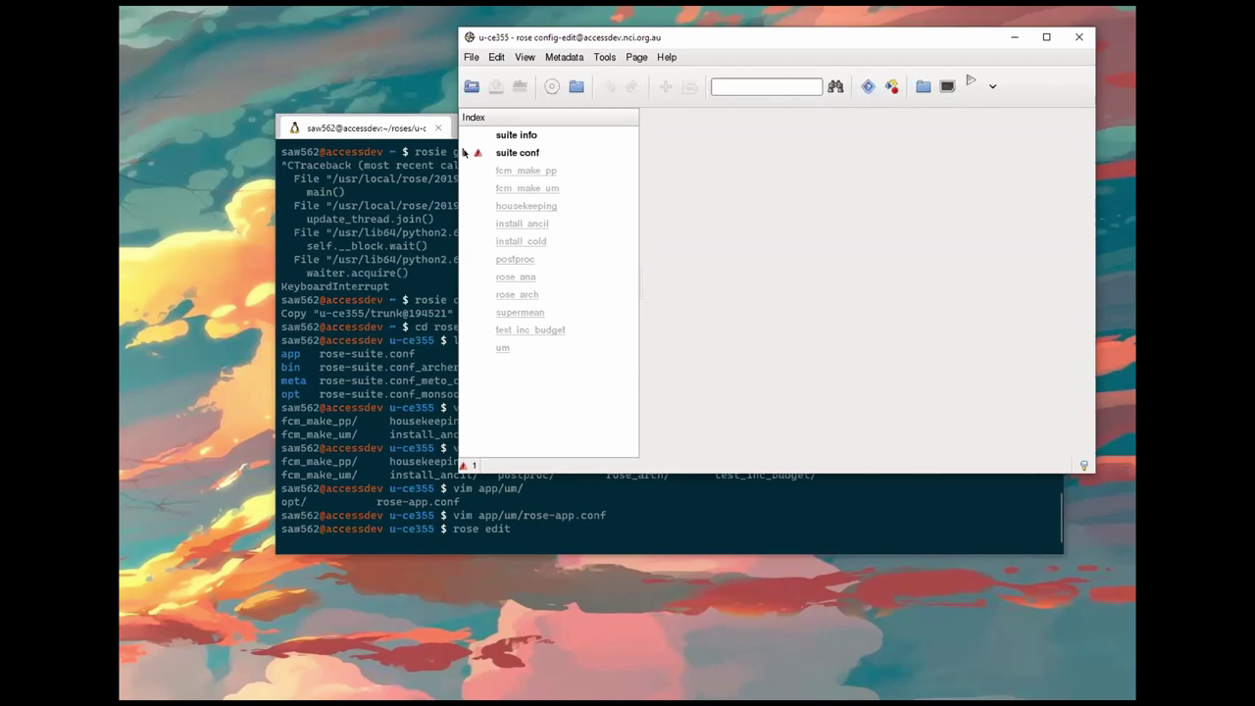
{"action": "left_click", "coordinate": [465, 152]}
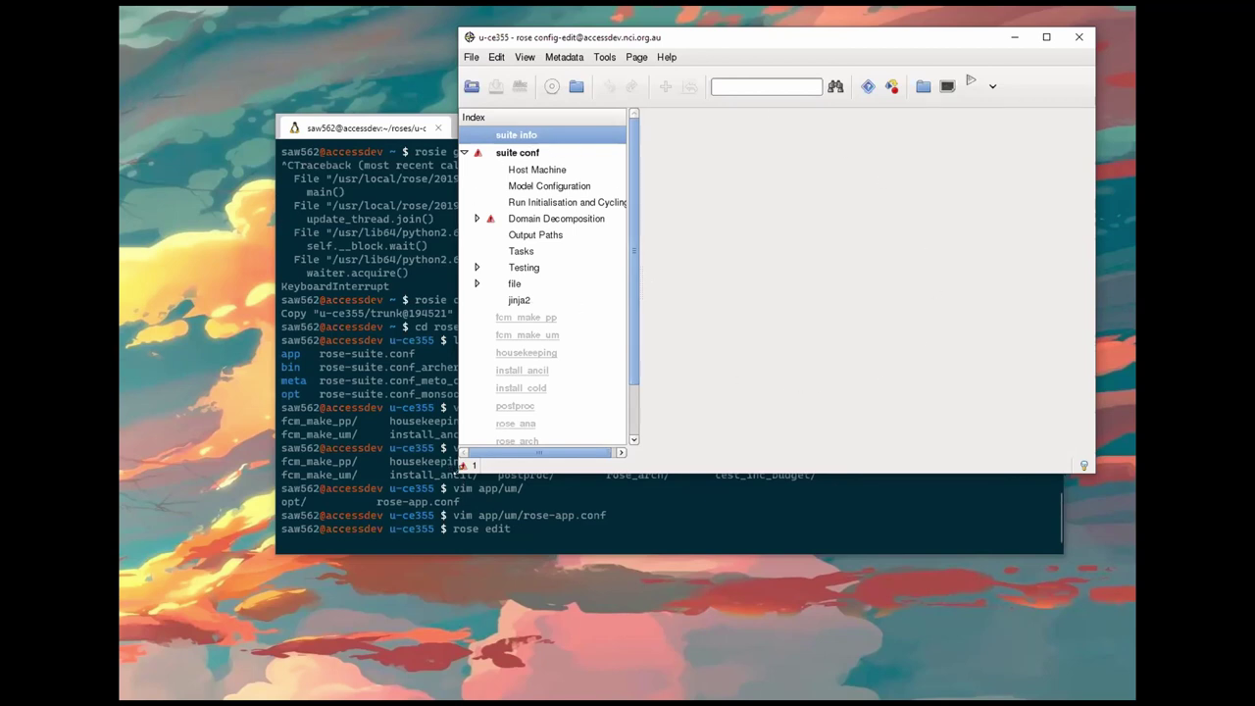
{"action": "left_click_drag", "start_coordinate": [461, 468], "coordinate": [281, 634]}
{"action": "left_click_drag", "start_coordinate": [457, 441], "coordinate": [538, 445]}
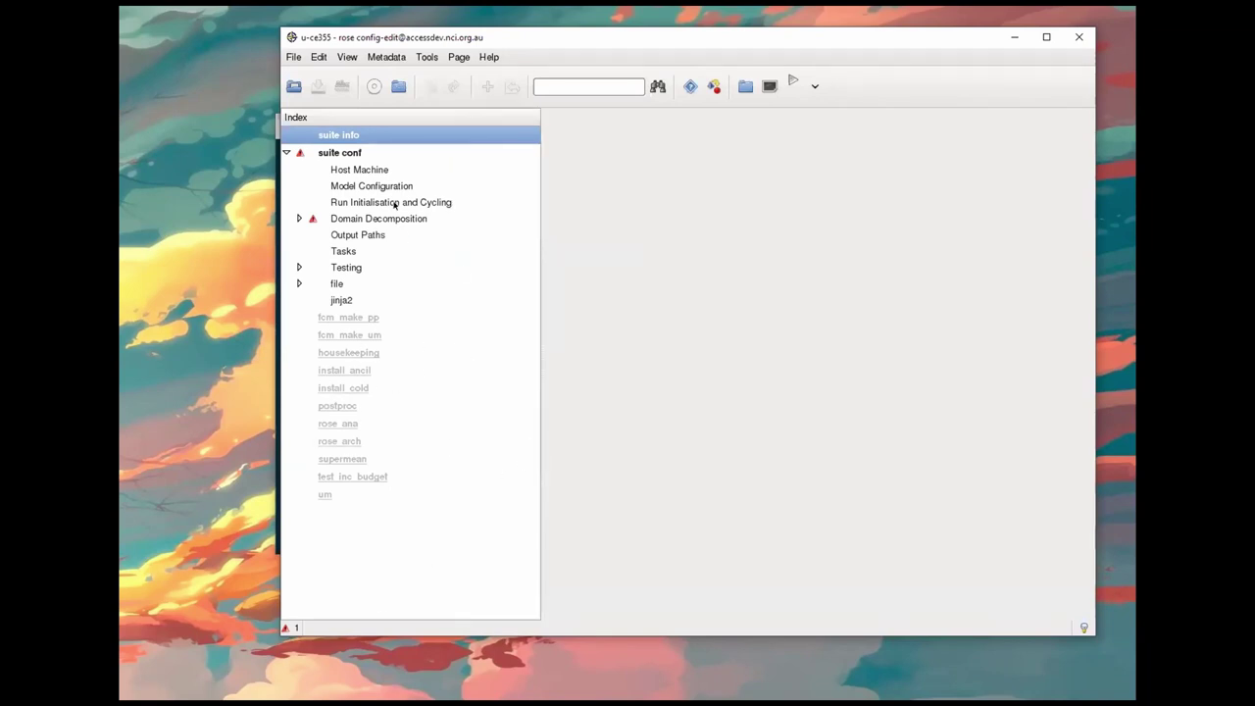
Step: Review the suite's Host Machine, Model Configuration, and Run Initialisation and Cycling pages for site, queue, science and resolution settings
{"action": "left_click", "coordinate": [356, 171]}
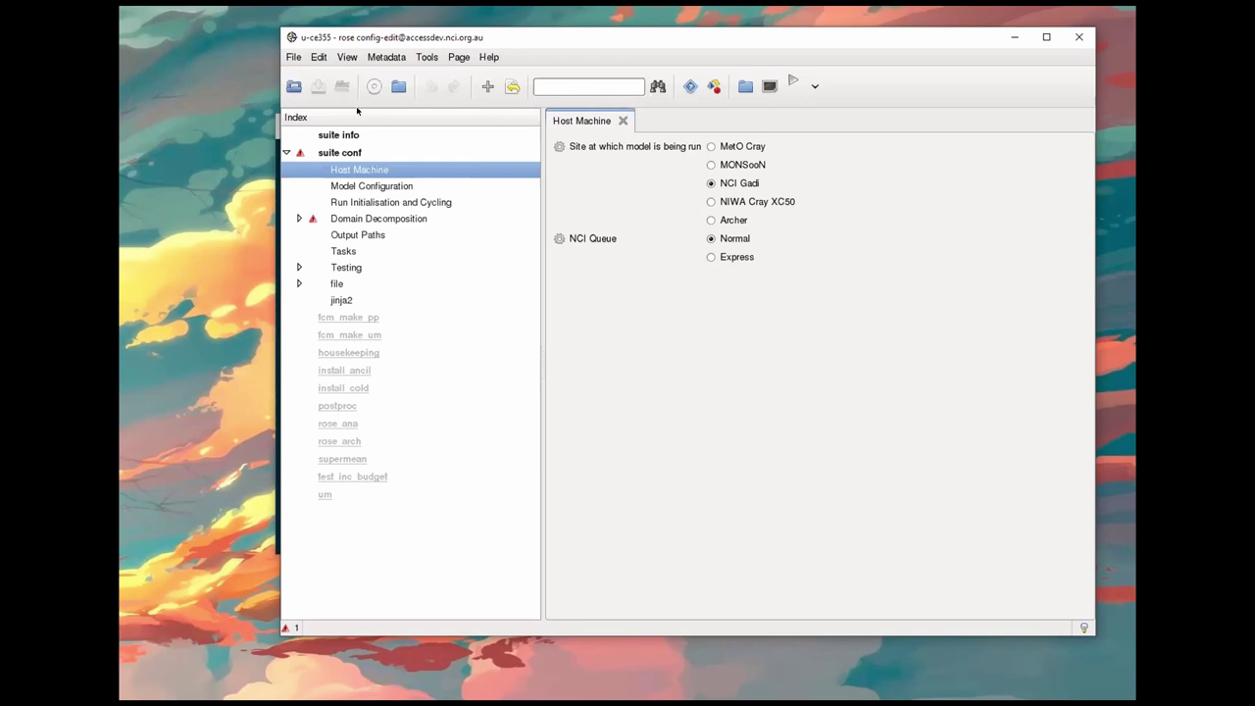
{"action": "left_click", "coordinate": [392, 189]}
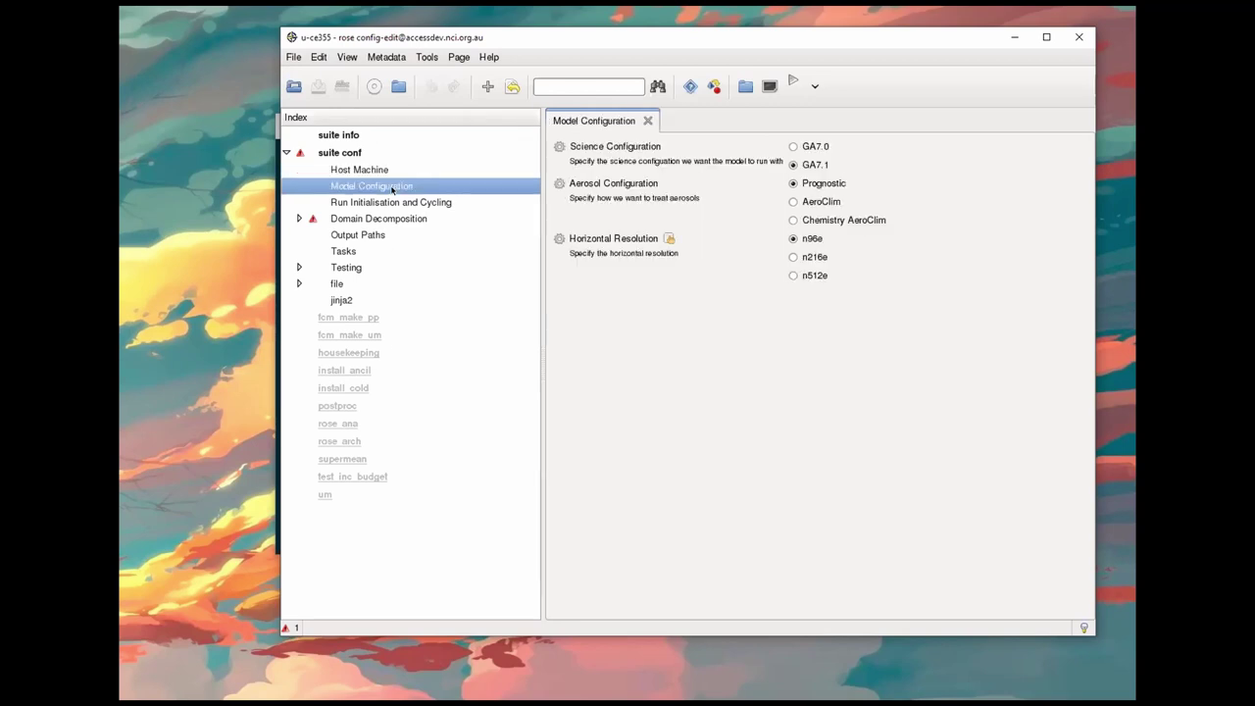
{"action": "left_click", "coordinate": [415, 203]}
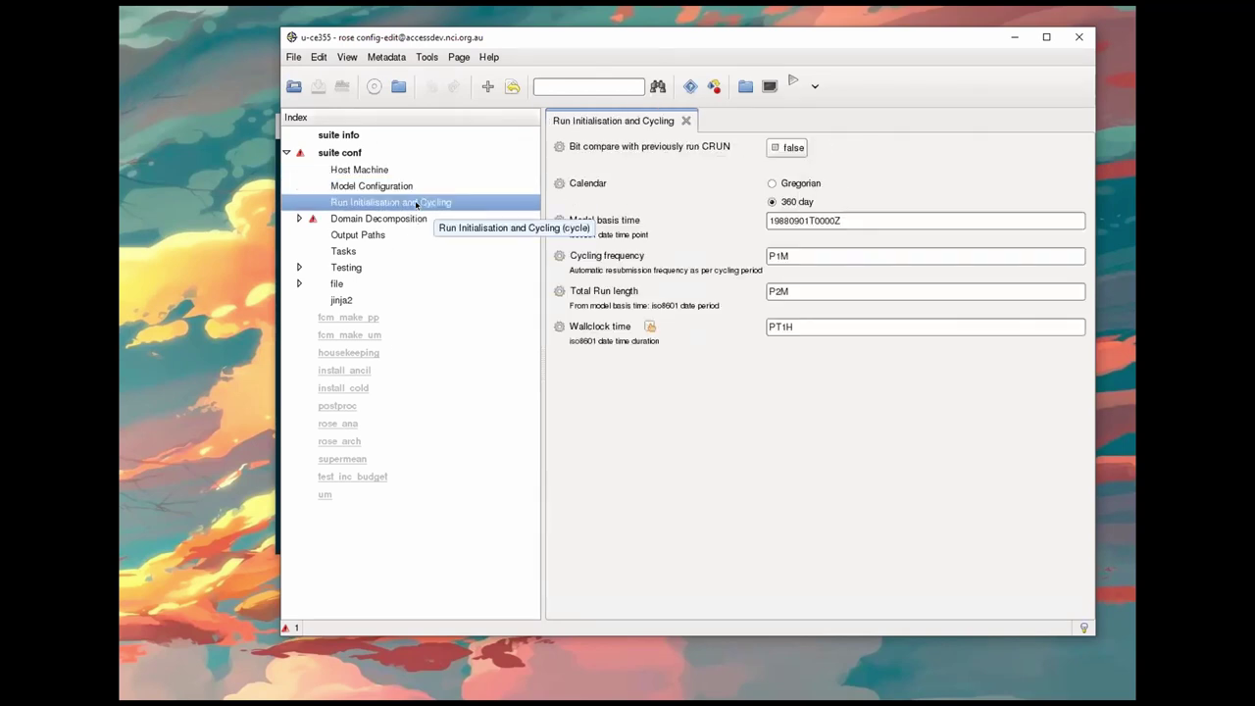
{"action": "left_click", "coordinate": [389, 170]}
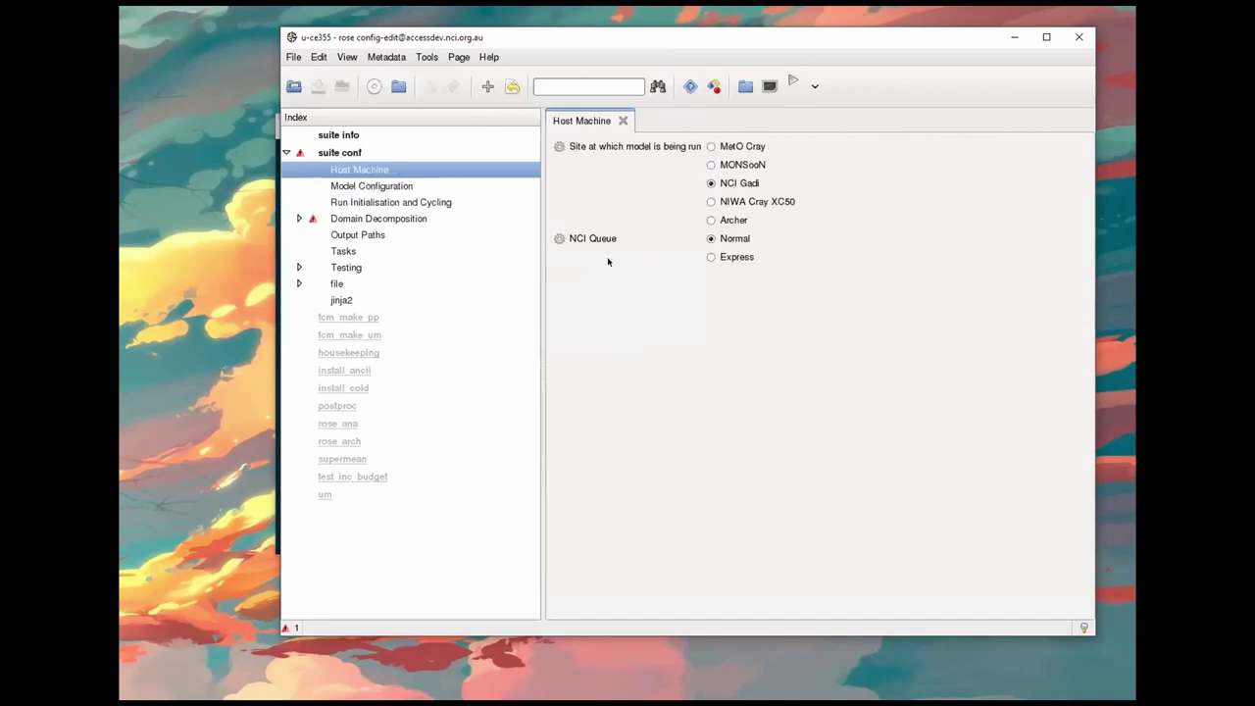
{"action": "left_click", "coordinate": [432, 186]}
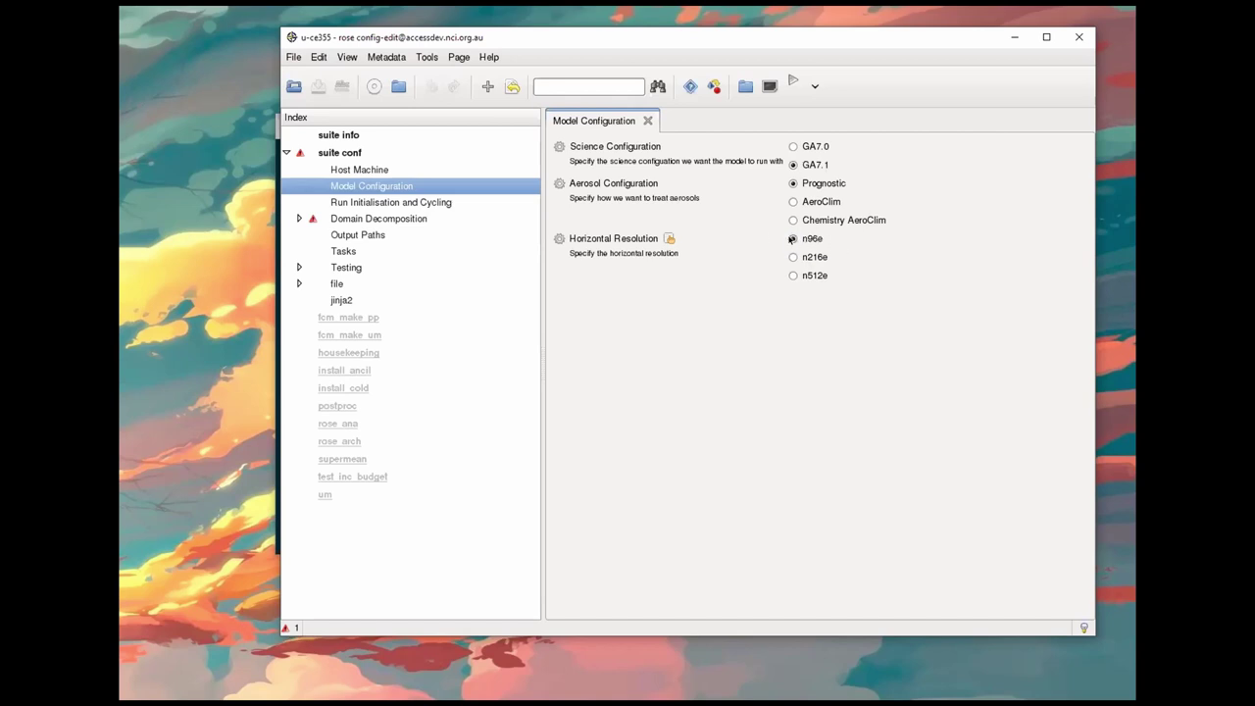
Step: Examine the cycling frequency and total run length on the Run Initialisation and Cycling page
{"action": "left_click", "coordinate": [431, 202]}
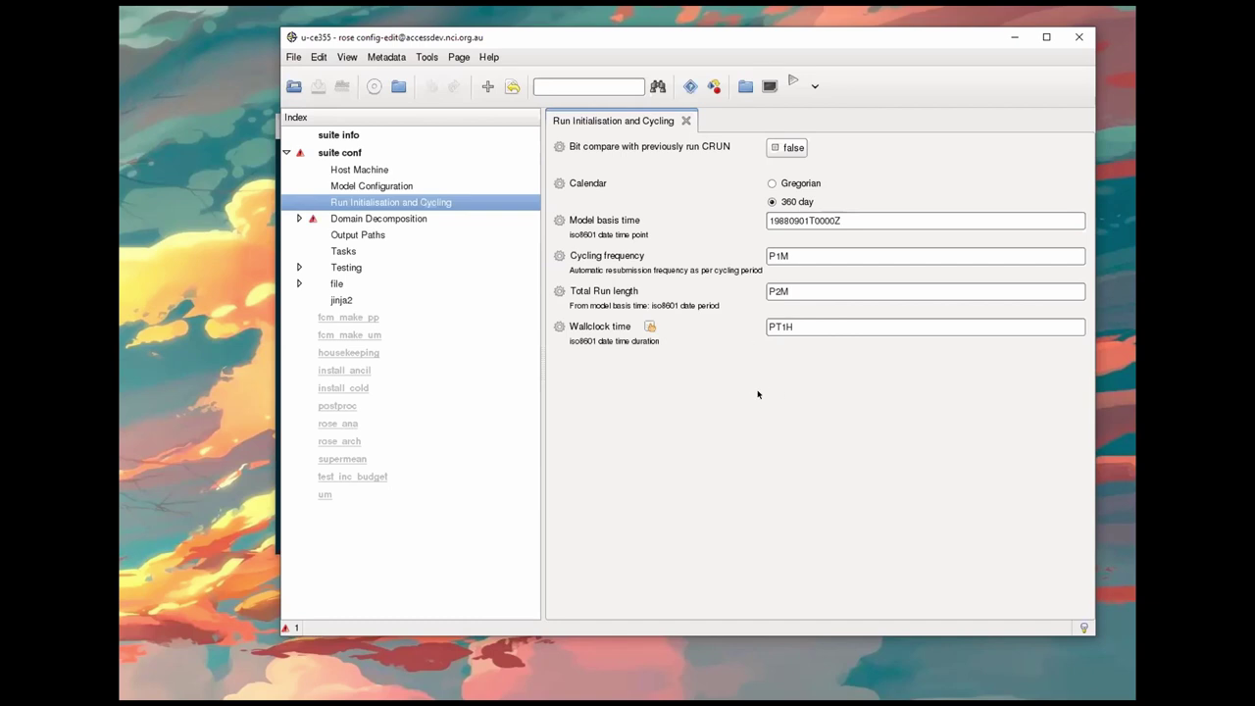
{"action": "double_click", "coordinate": [855, 255]}
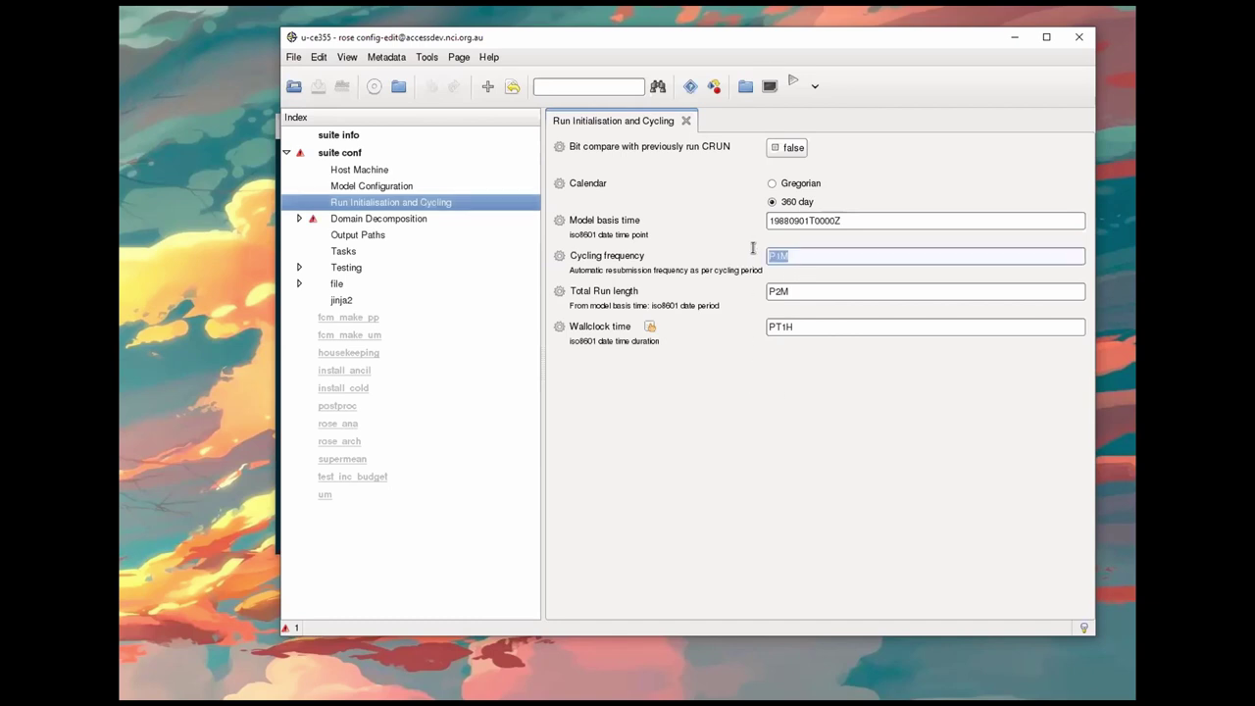
{"action": "double_click", "coordinate": [801, 290]}
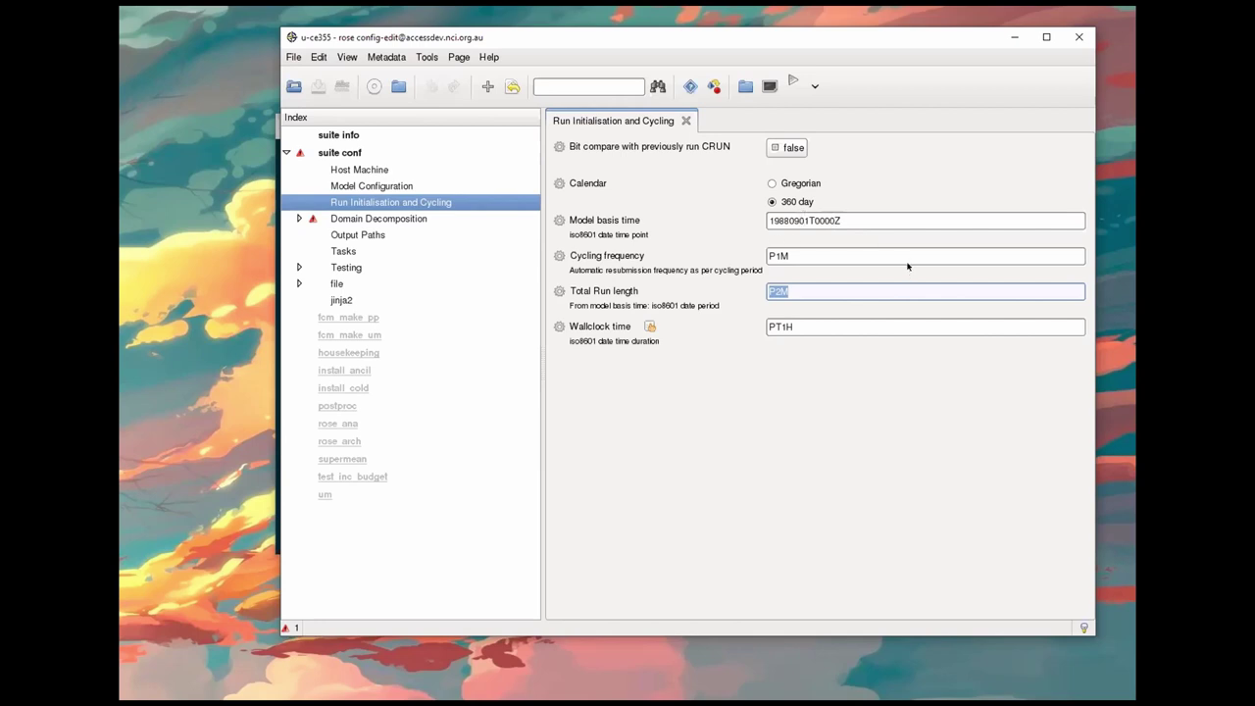
Step: Examine the Atmosphere domain decomposition and the Output Paths settings under suite conf
{"action": "left_click", "coordinate": [419, 218]}
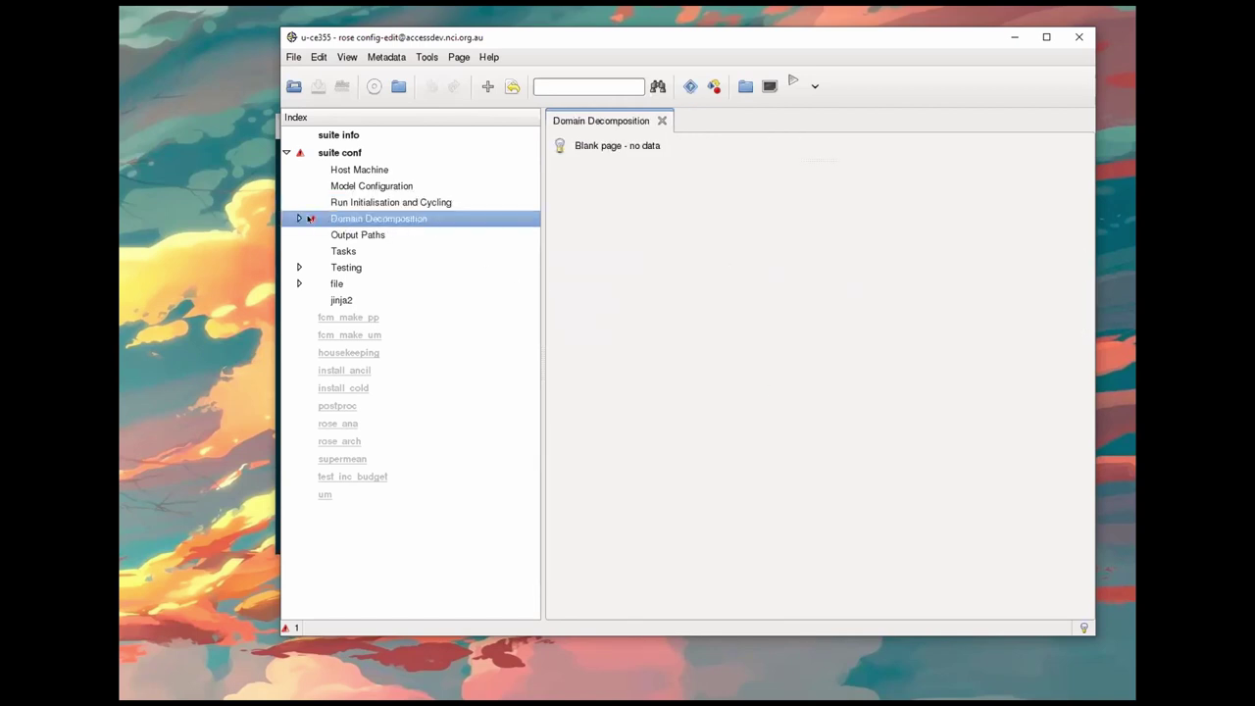
{"action": "left_click", "coordinate": [300, 217]}
{"action": "left_click", "coordinate": [370, 252]}
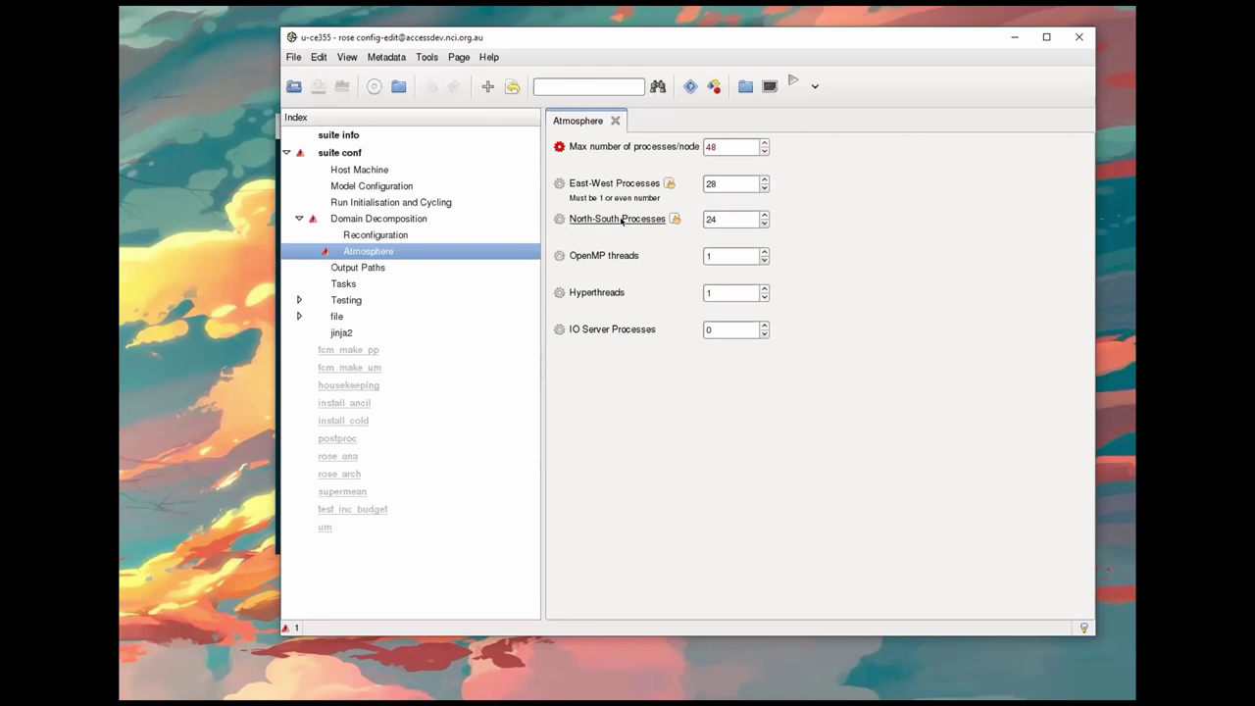
{"action": "left_click", "coordinate": [370, 269]}
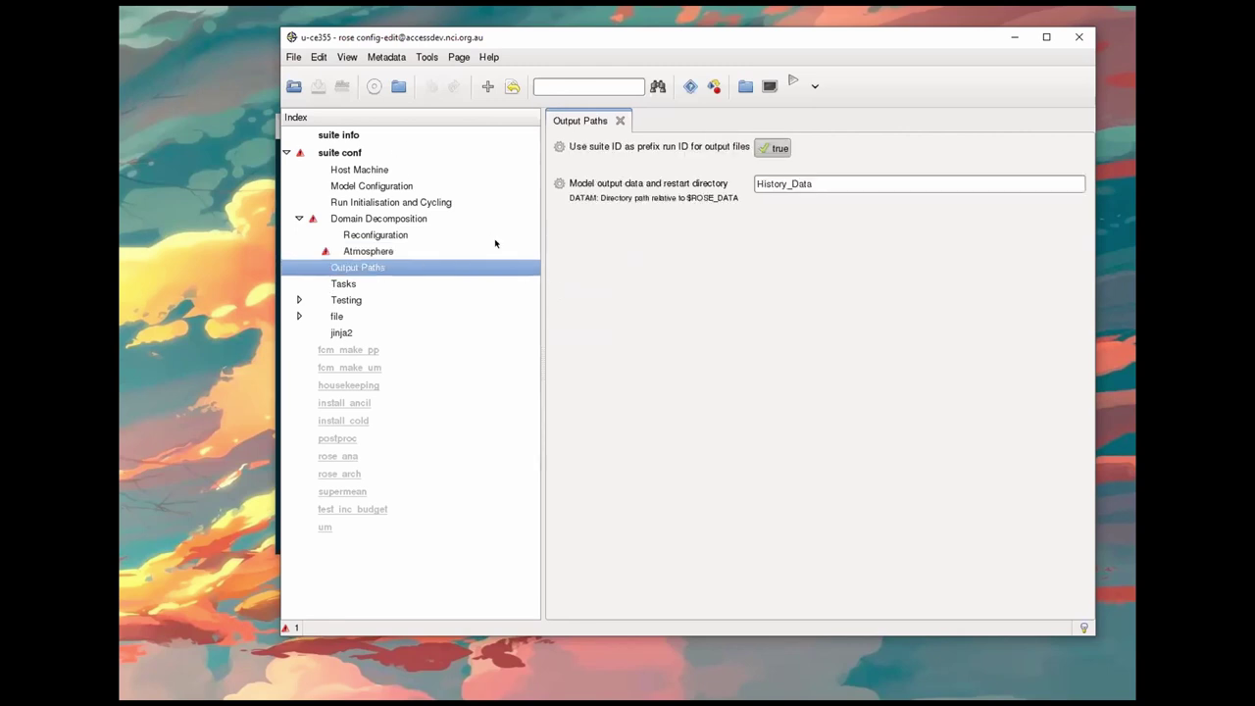
Step: Switch the Build UM task to false and back to true on the Tasks page
{"action": "left_click", "coordinate": [394, 284]}
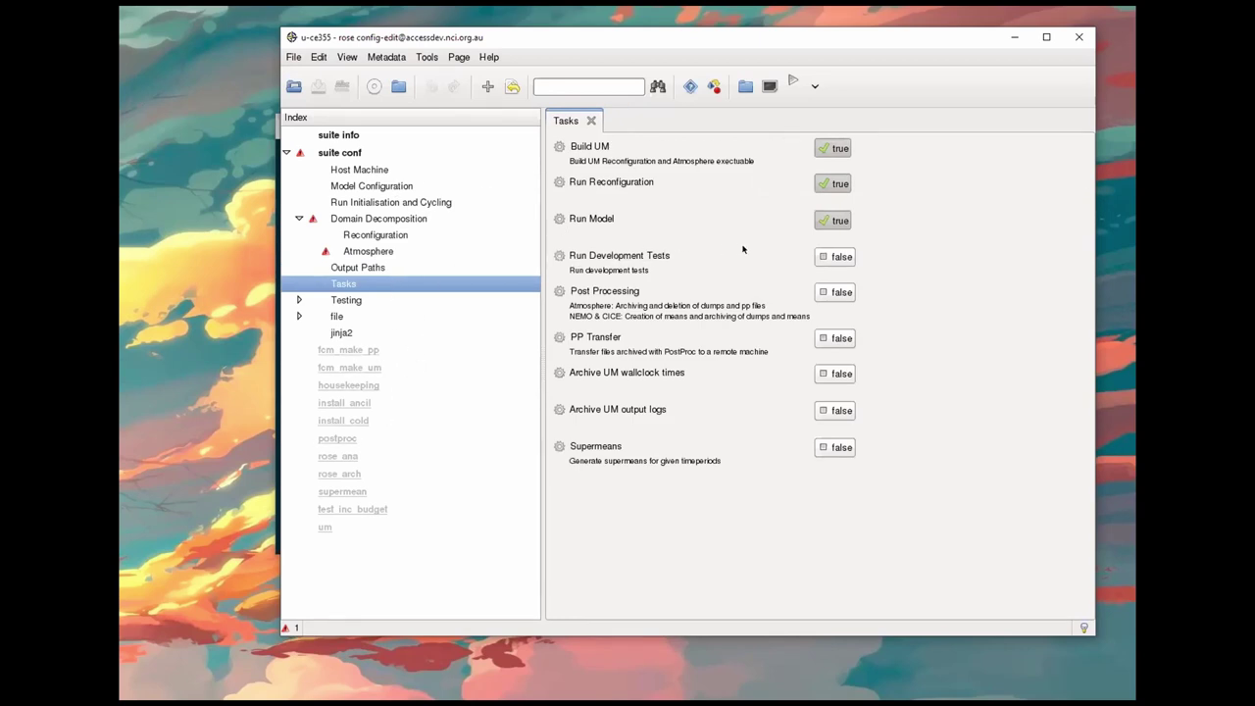
{"action": "left_click", "coordinate": [832, 148]}
{"action": "left_click", "coordinate": [833, 148]}
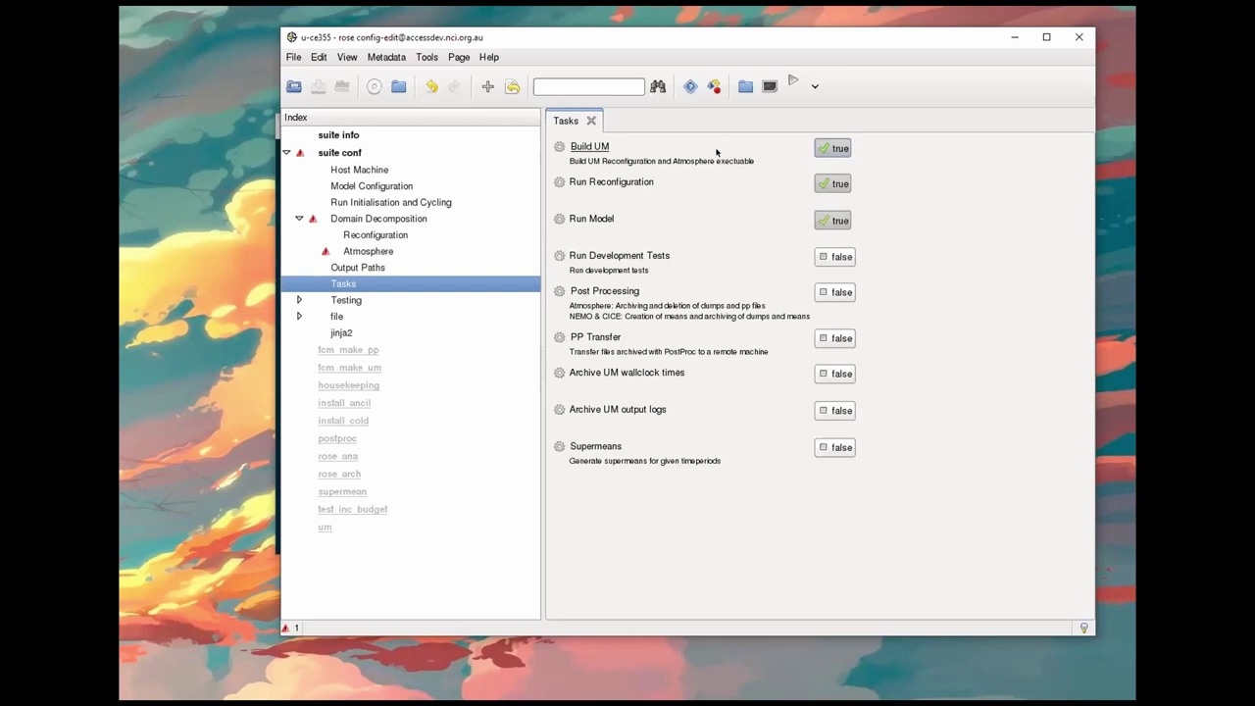
{"action": "left_click", "coordinate": [832, 152]}
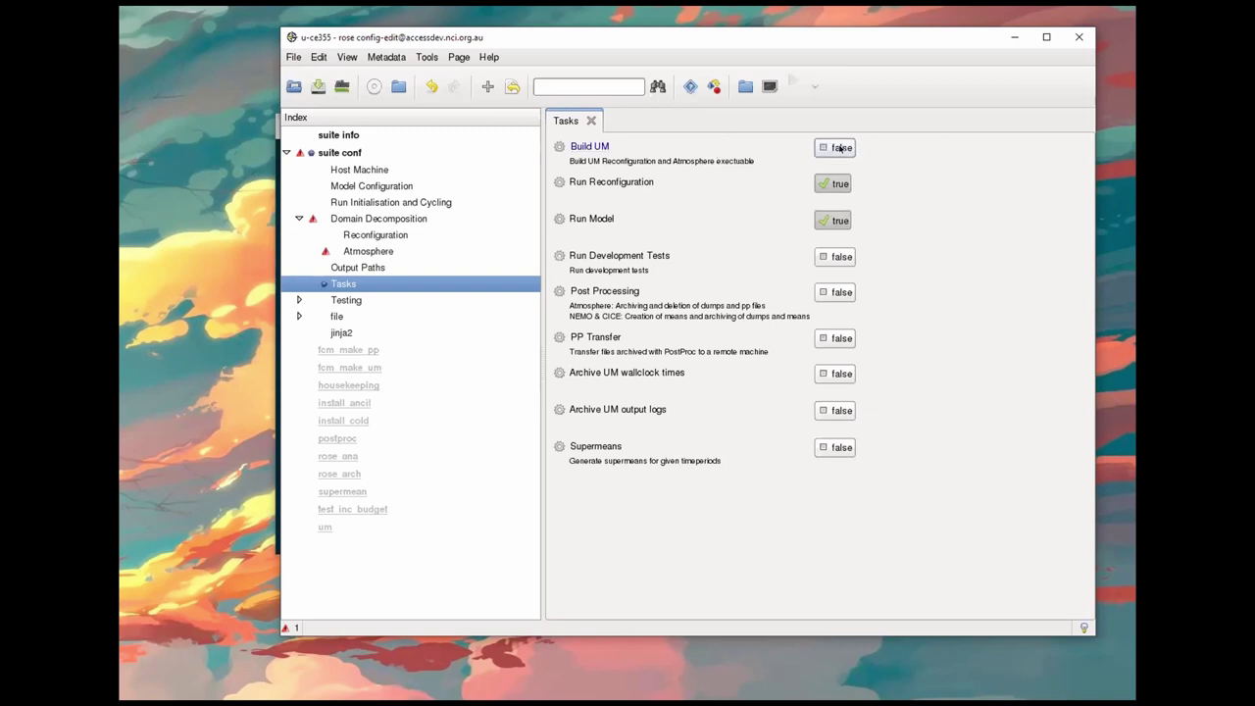
{"action": "left_click", "coordinate": [833, 148]}
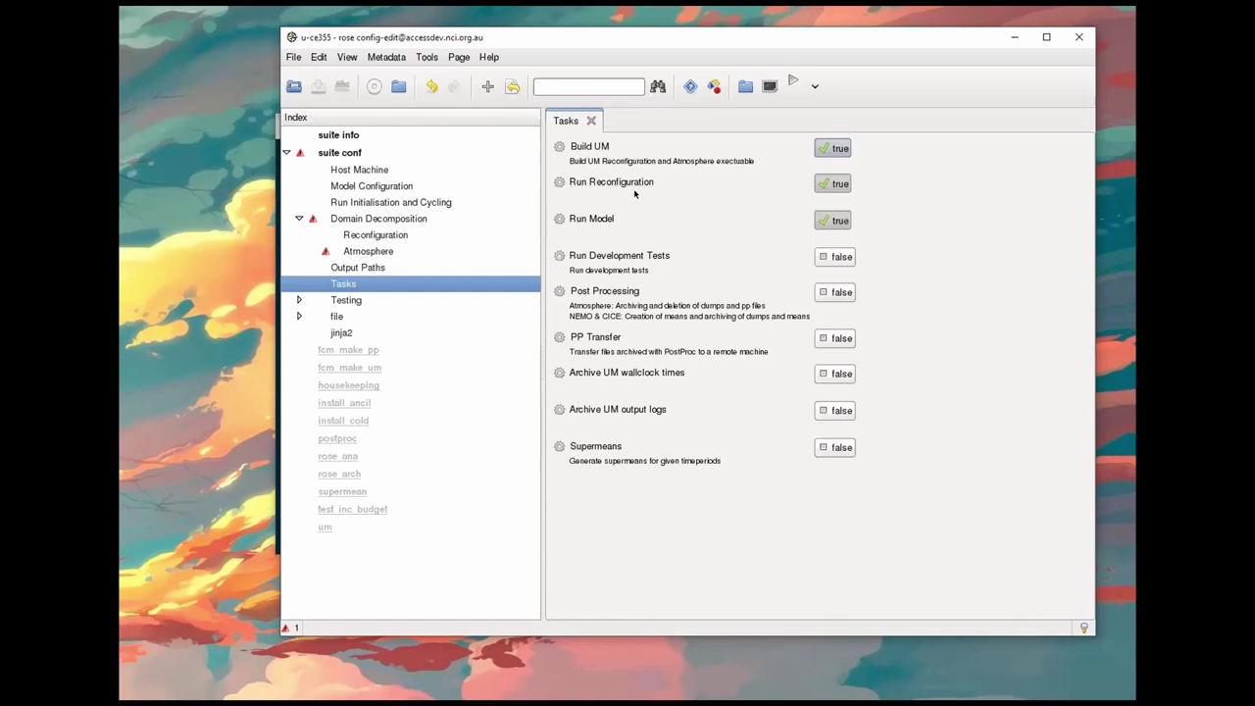
{"action": "mouse_move", "coordinate": [608, 183]}
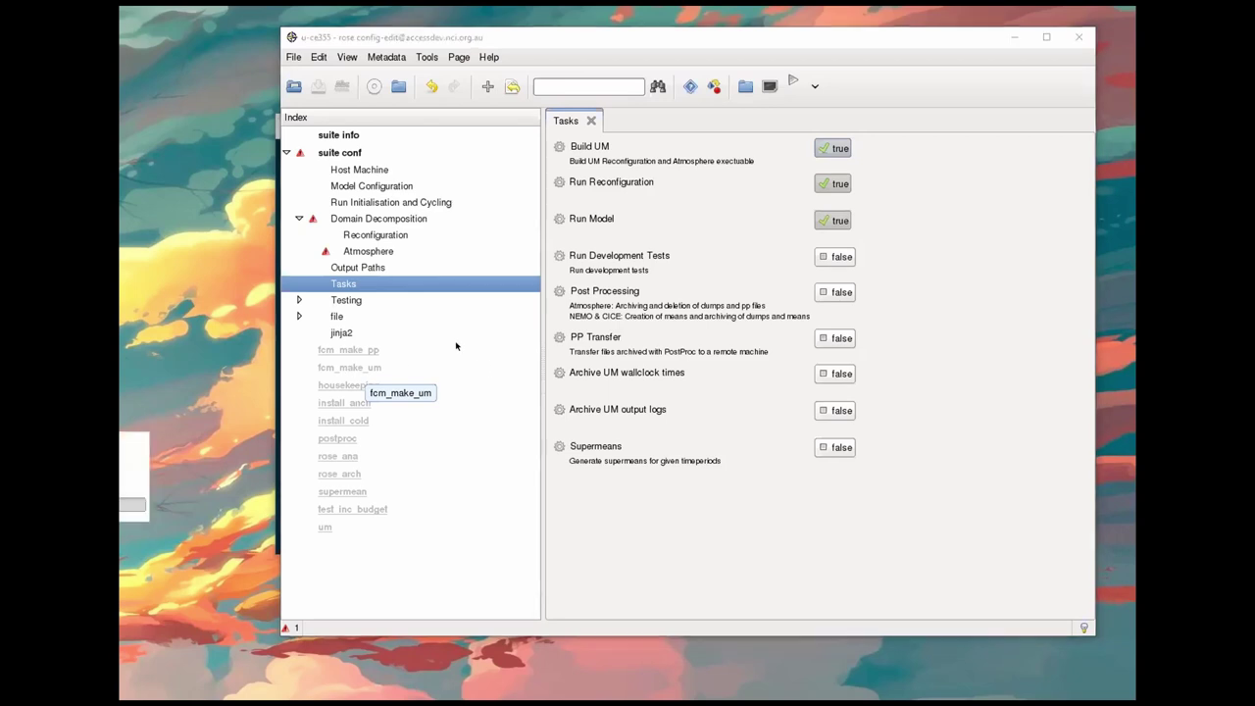
Step: Load the fcm_make_um app and inspect config_revision on its env Configuration file page
{"action": "left_click", "coordinate": [495, 374]}
{"action": "left_click", "coordinate": [287, 366]}
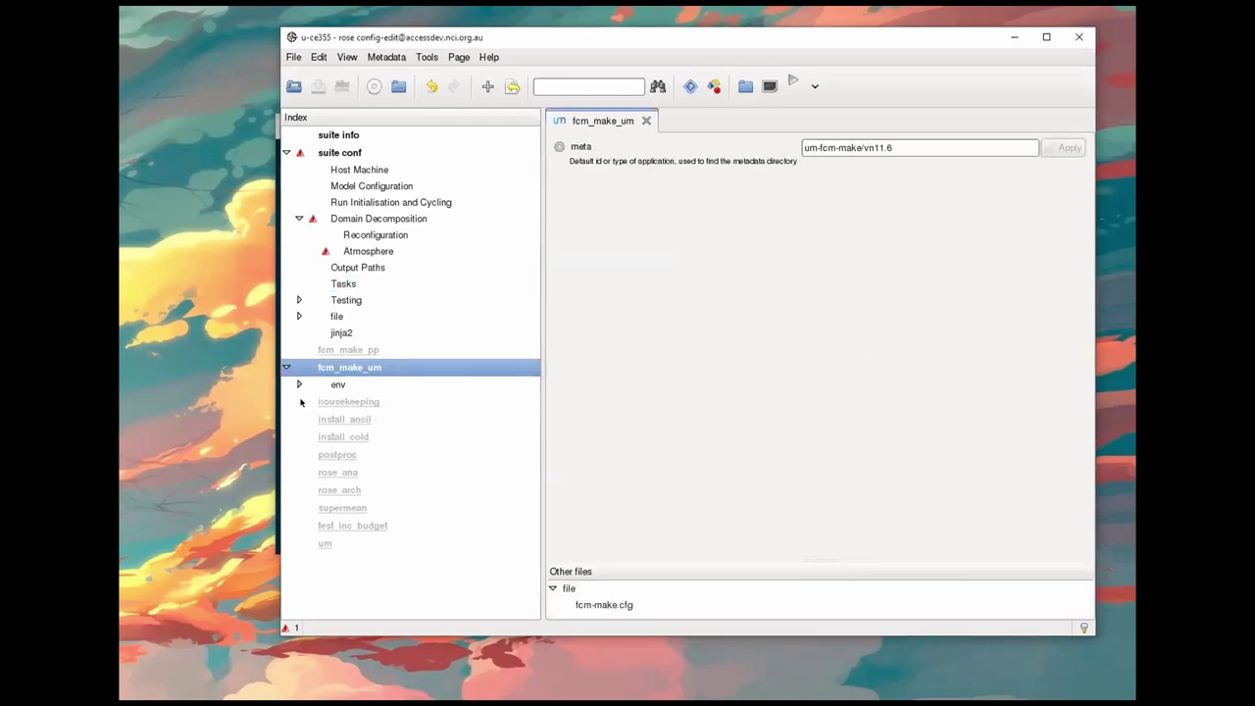
{"action": "left_click", "coordinate": [298, 385]}
{"action": "left_click", "coordinate": [397, 401]}
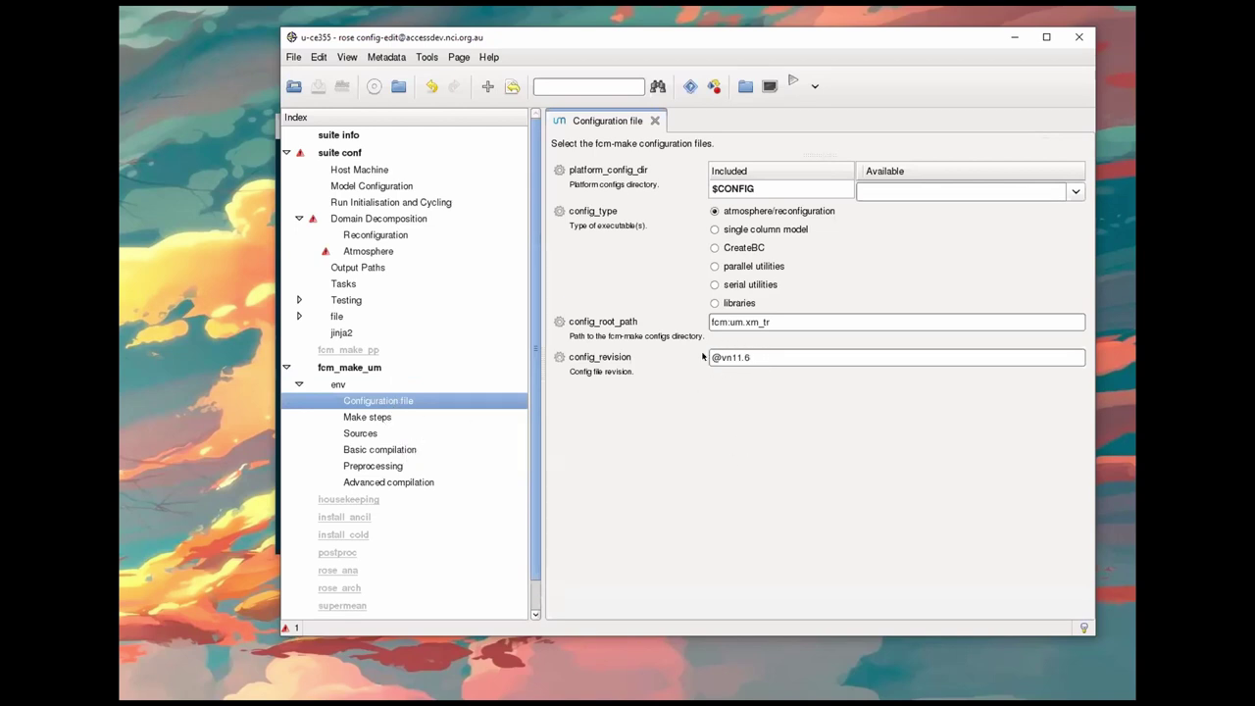
{"action": "left_click_drag", "start_coordinate": [711, 356], "coordinate": [769, 357]}
{"action": "left_click", "coordinate": [770, 356]}
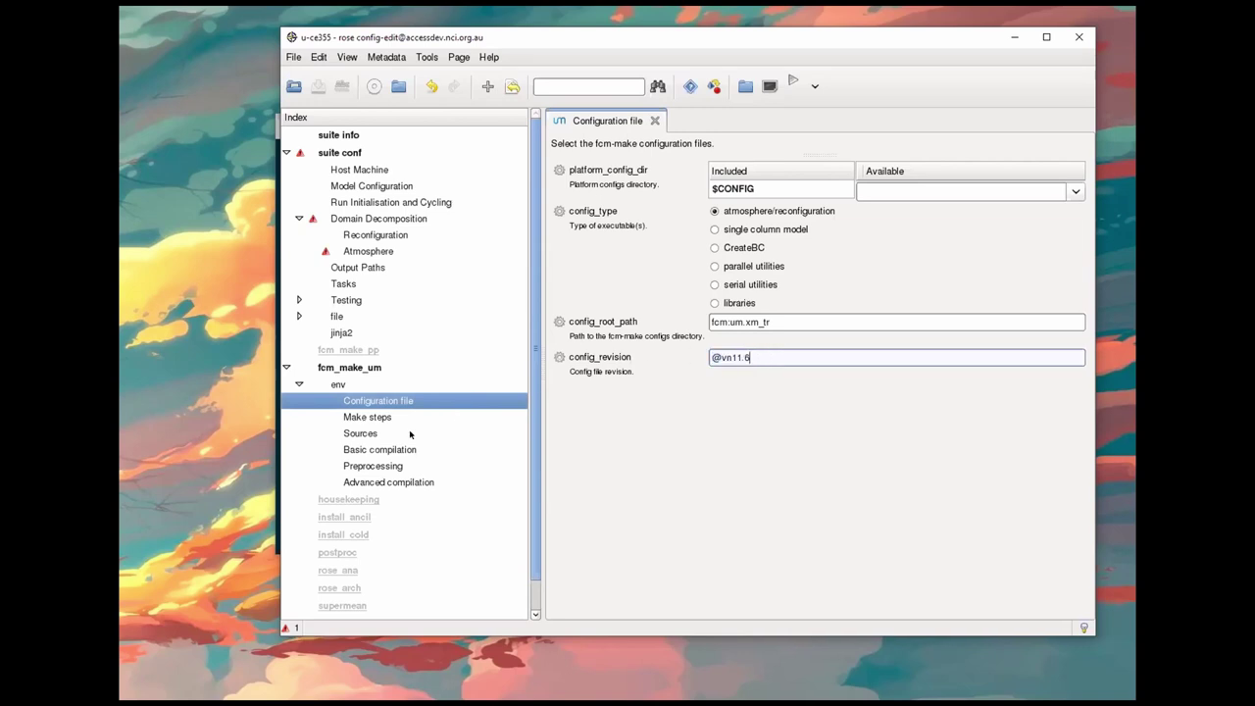
Step: Review the fcm_make_um Sources page, close the casim_rev help, and look over the basic, preprocessing and advanced compilation pages
{"action": "left_click", "coordinate": [410, 433]}
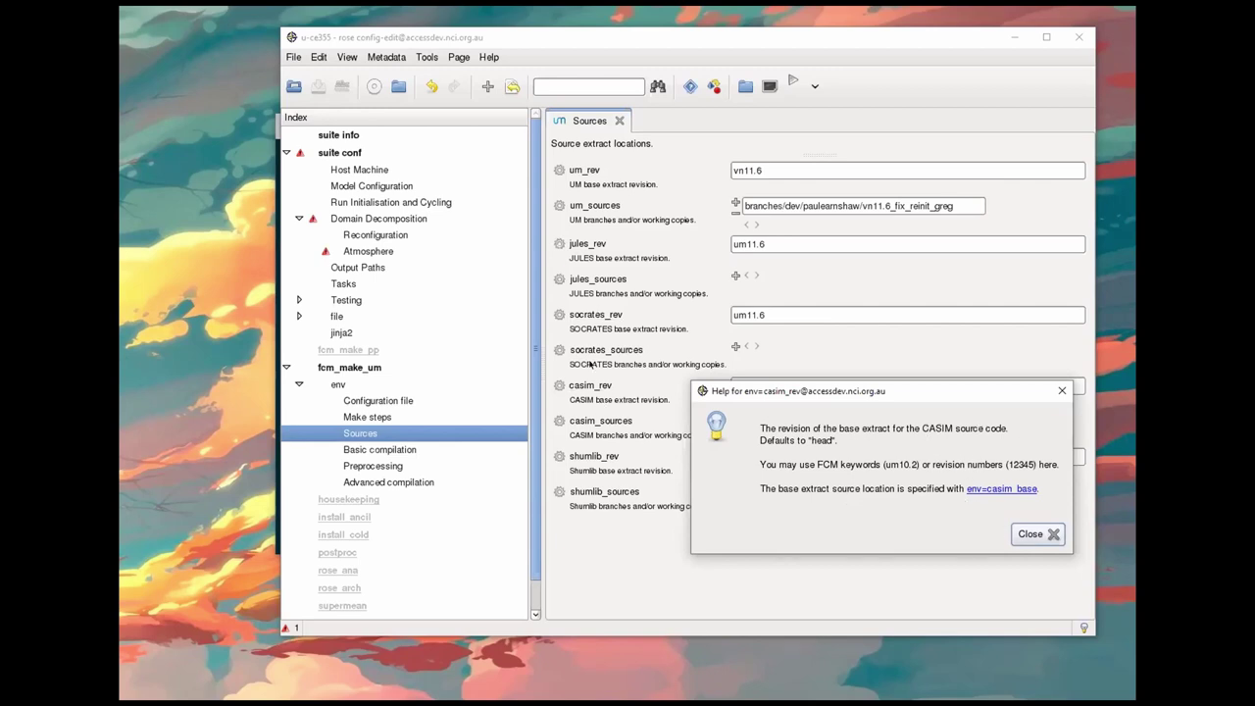
{"action": "left_click", "coordinate": [1050, 539]}
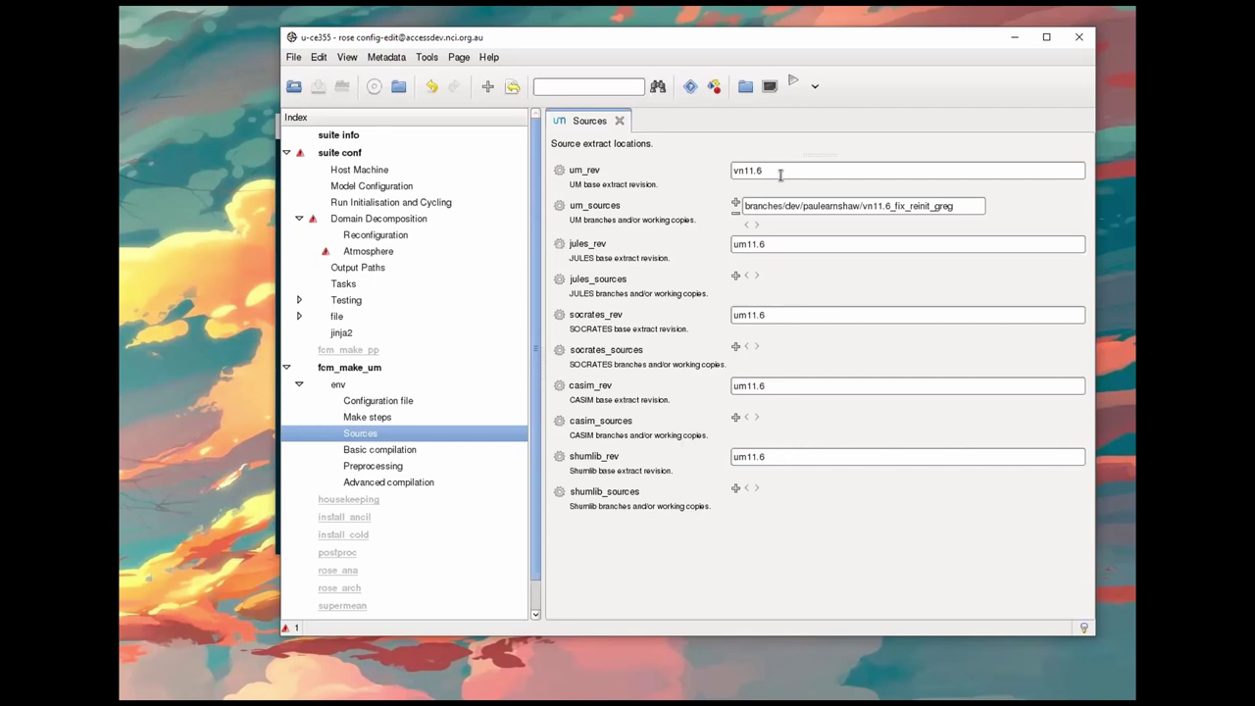
{"action": "left_click", "coordinate": [409, 450]}
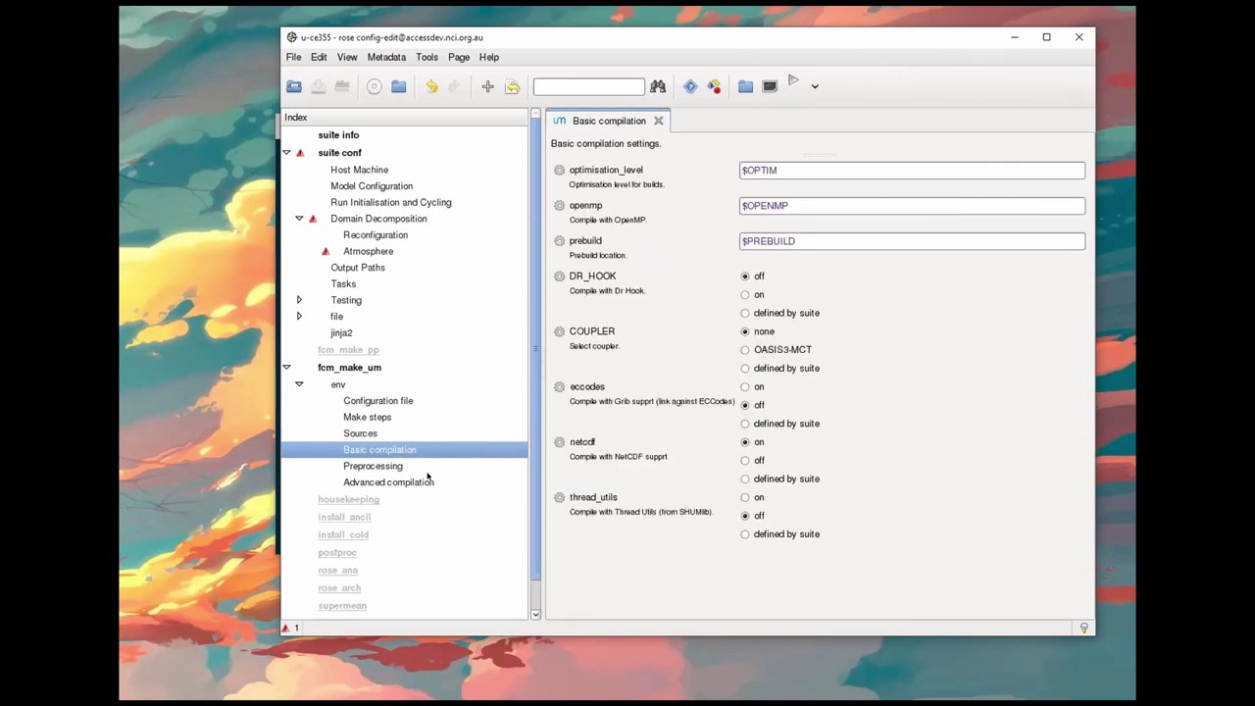
{"action": "left_click", "coordinate": [398, 466]}
{"action": "left_click", "coordinate": [404, 479]}
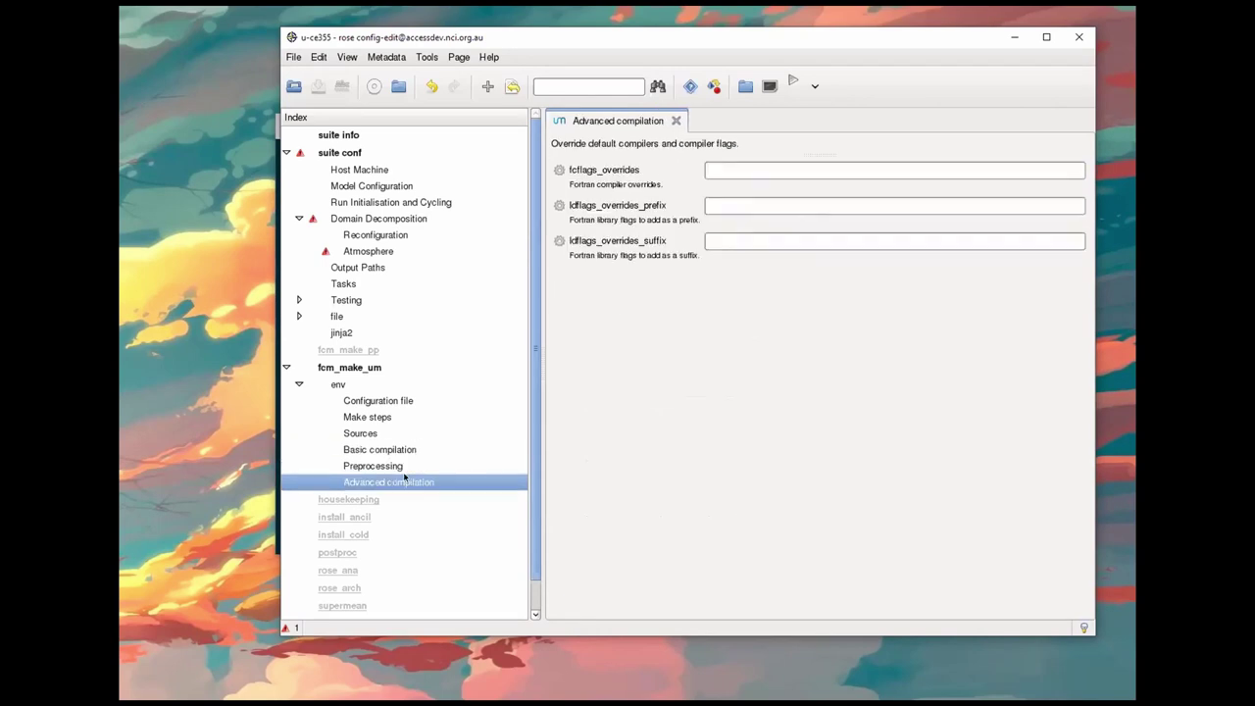
Step: Revisit the fcm_make_um Configuration file and Sources pages to examine the config revision and the um_sources branch
{"action": "left_click", "coordinate": [299, 384]}
{"action": "left_click", "coordinate": [299, 384]}
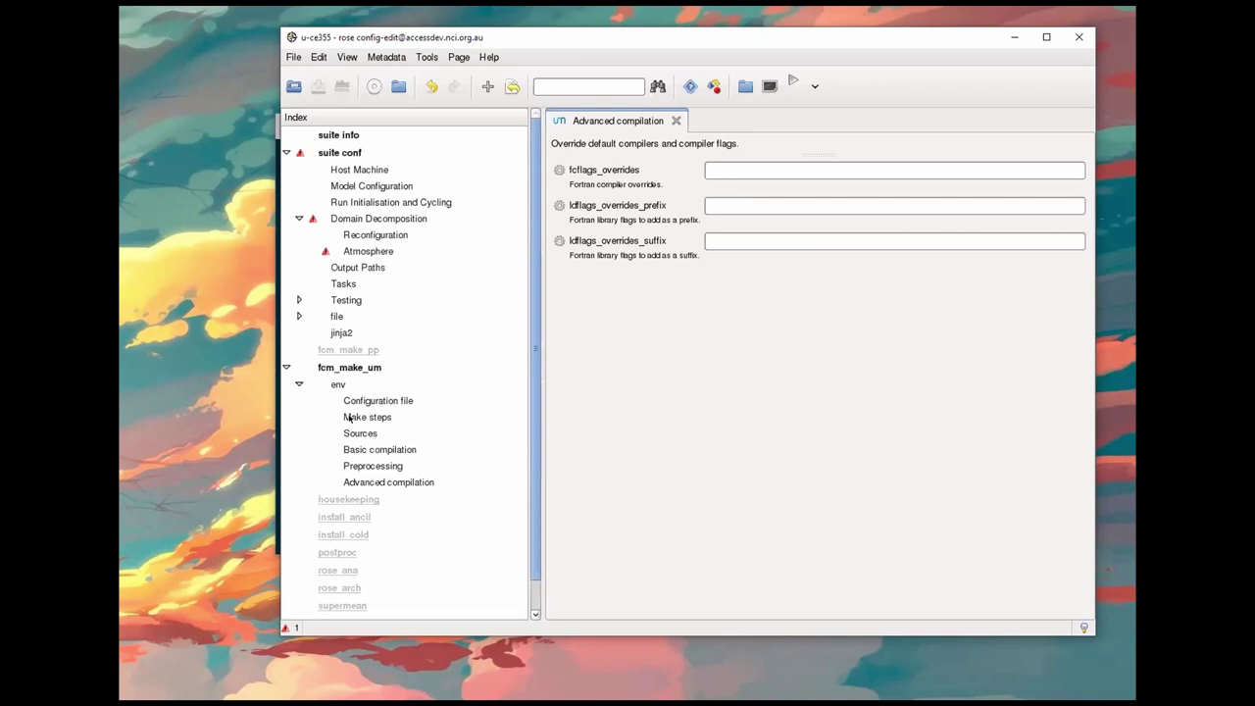
{"action": "left_click", "coordinate": [372, 402]}
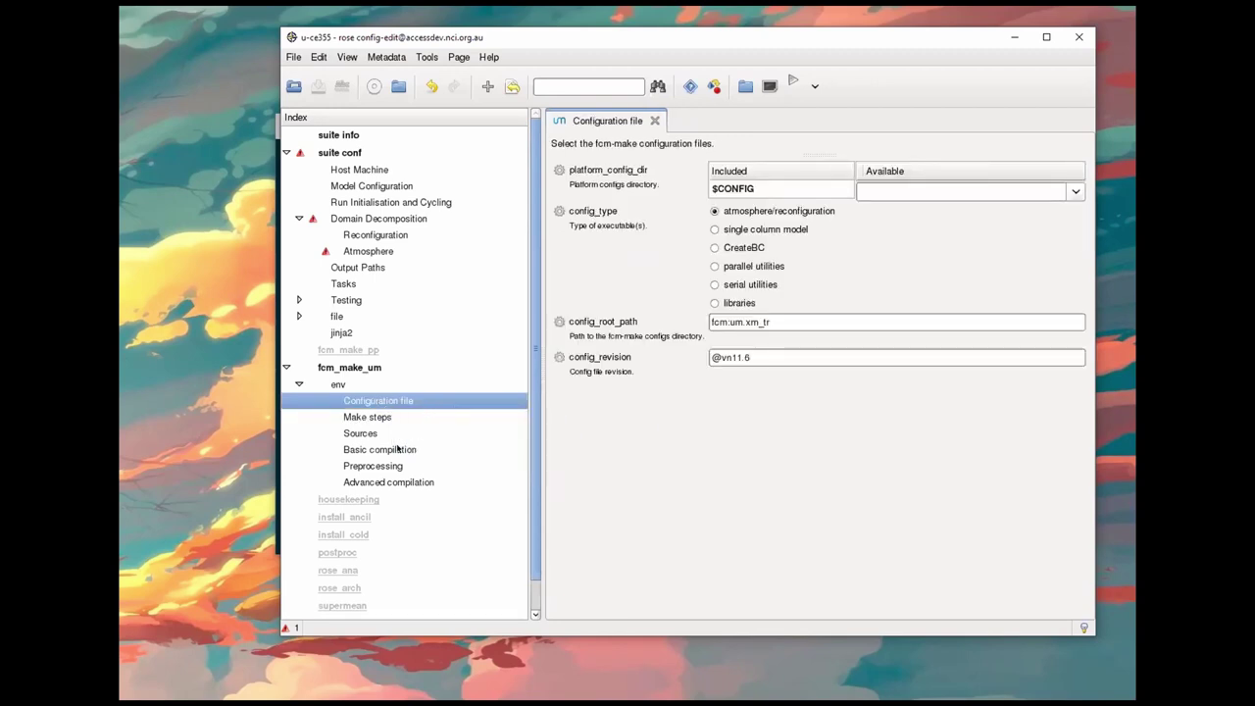
{"action": "left_click", "coordinate": [411, 436]}
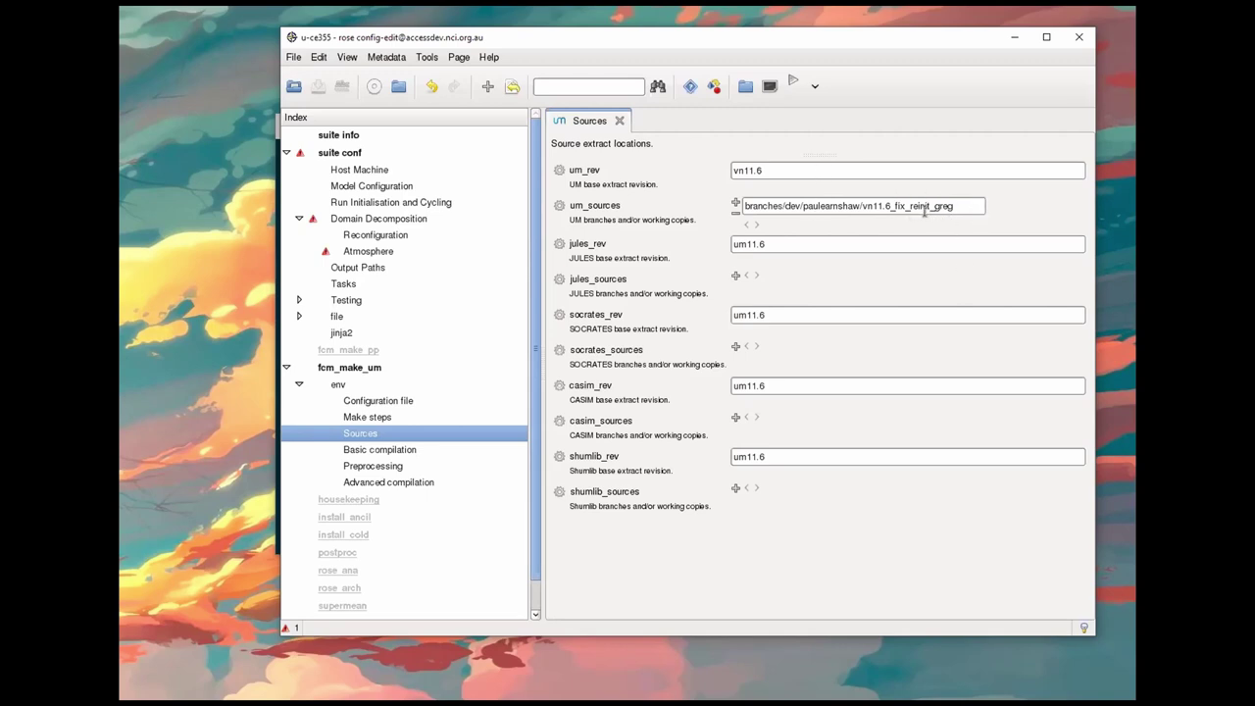
Step: Load the um app from the suite index and expand its env section
{"action": "left_click", "coordinate": [962, 205]}
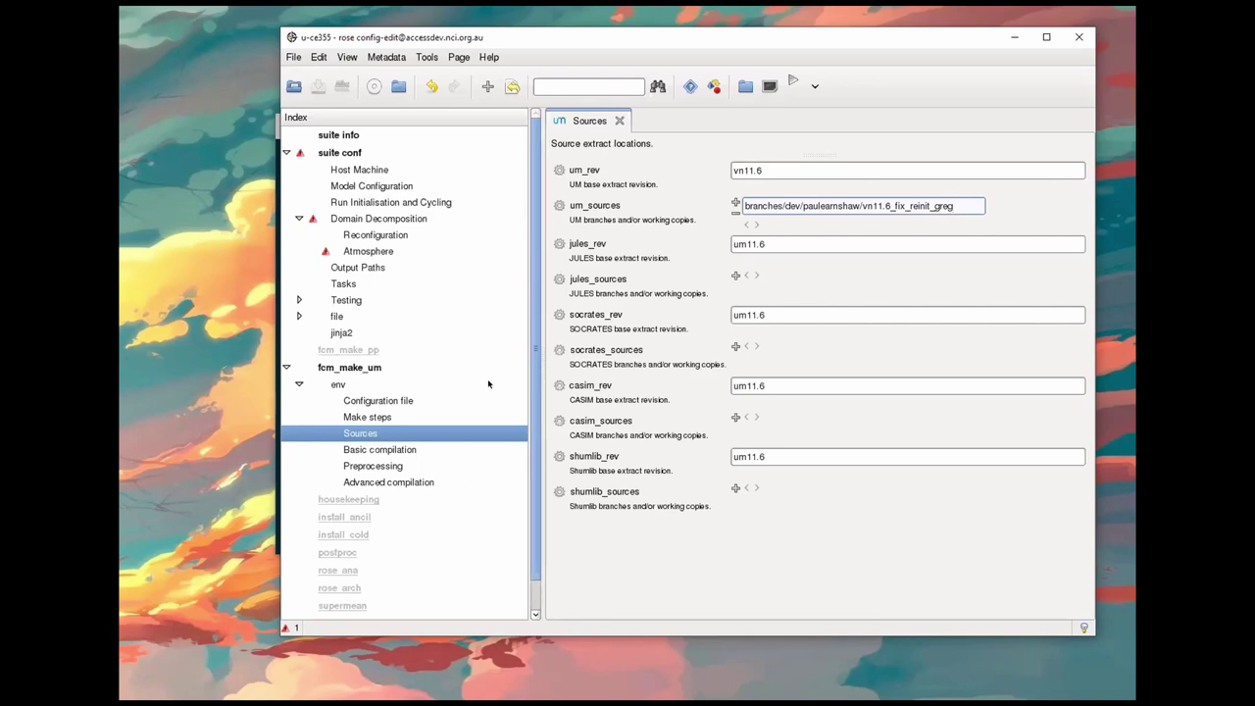
{"action": "scroll", "coordinate": [475, 397], "scroll_direction": "down", "scroll_amount": 1}
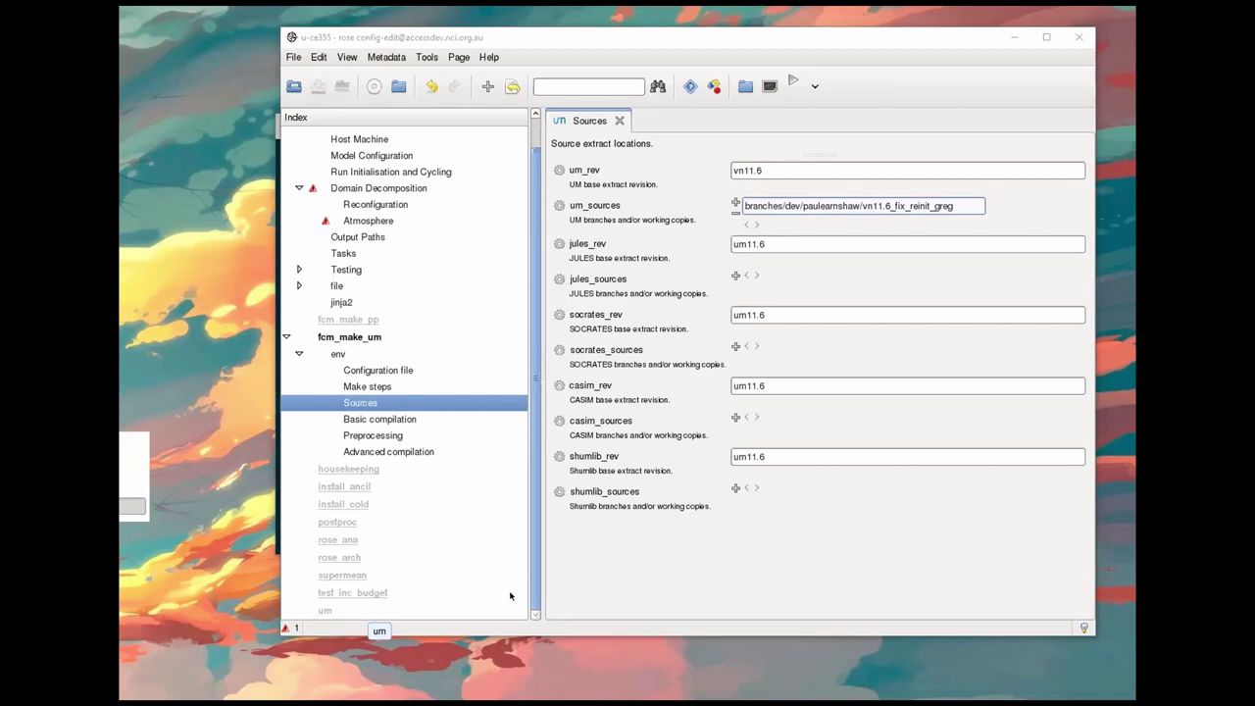
{"action": "left_click", "coordinate": [431, 604]}
{"action": "double_click", "coordinate": [322, 610]}
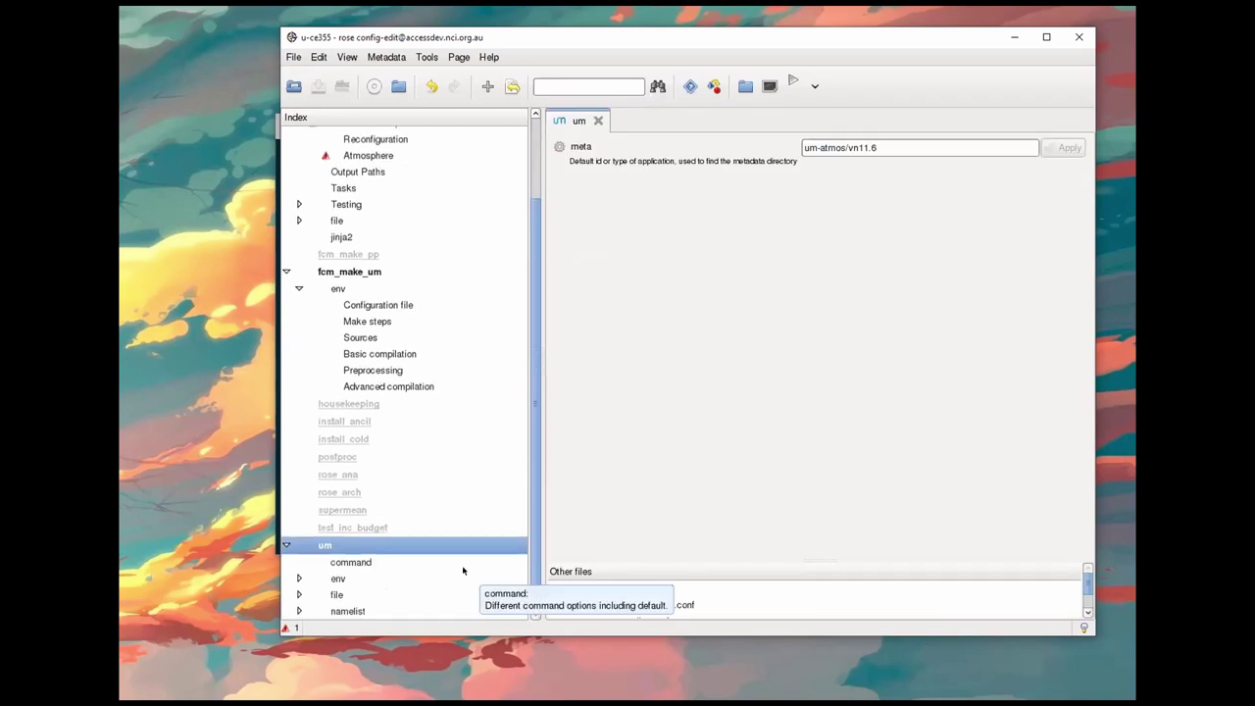
{"action": "left_click", "coordinate": [297, 579]}
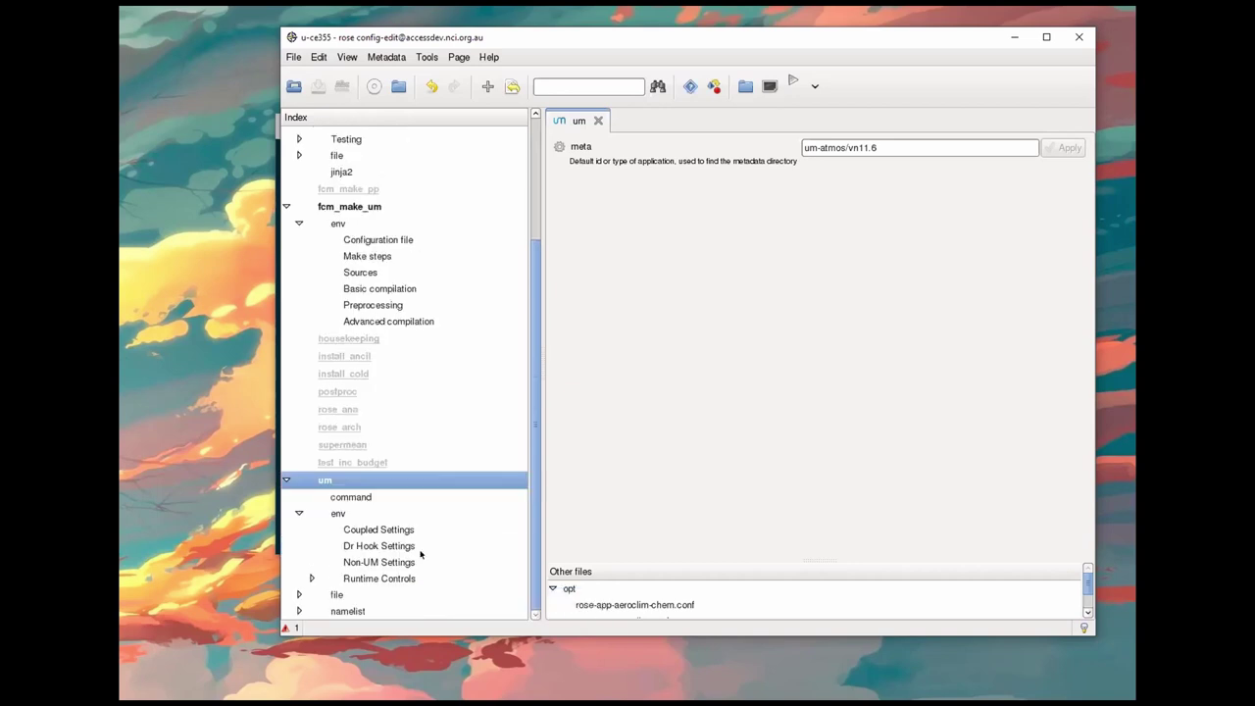
Step: Look over the um app's Coupled Settings, Dr Hook Settings and Non-UM Settings pages
{"action": "left_click", "coordinate": [390, 530]}
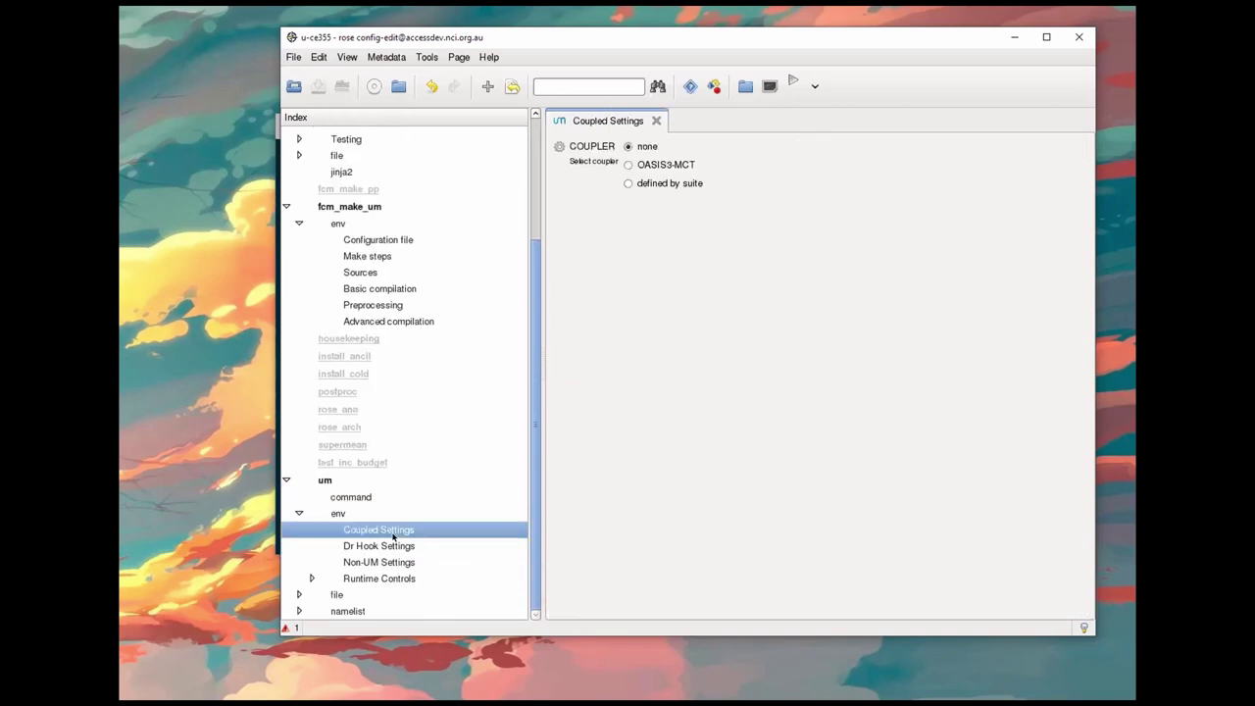
{"action": "left_click", "coordinate": [387, 545]}
{"action": "left_click", "coordinate": [385, 529]}
{"action": "left_click", "coordinate": [393, 545]}
{"action": "left_click", "coordinate": [370, 563]}
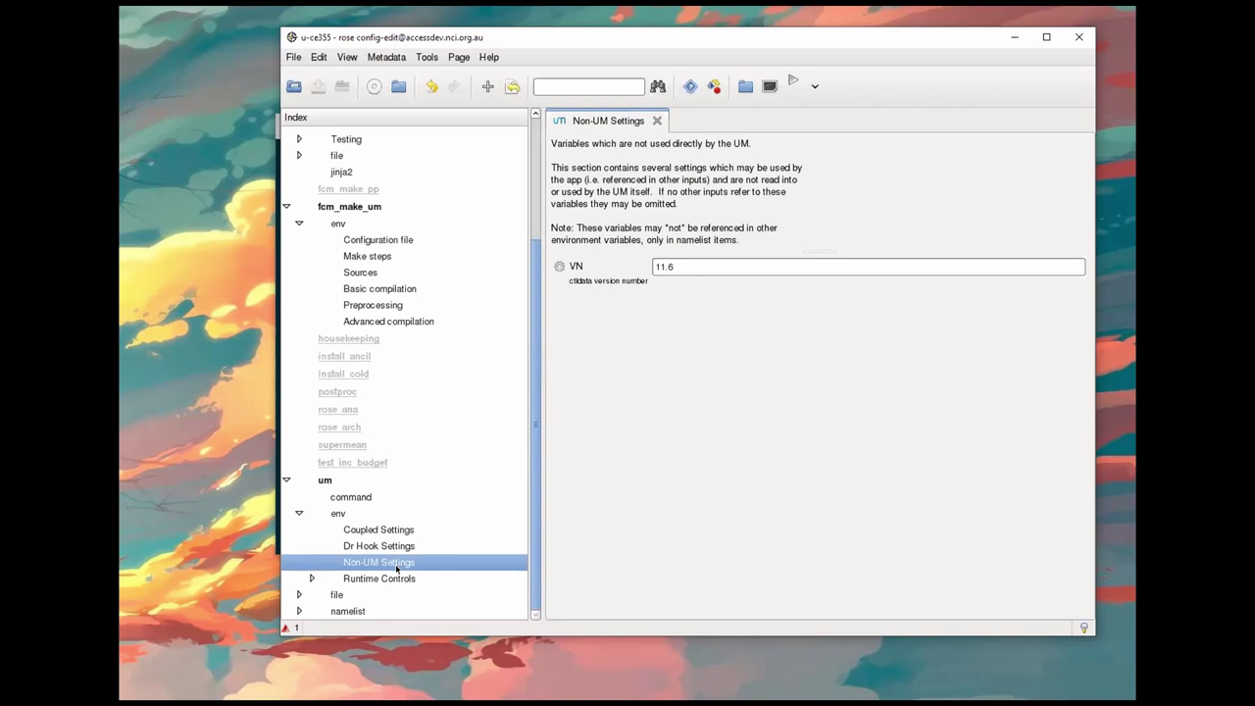
Step: Expand the um Runtime Controls and examine the Atmosphere only page's run-time variables
{"action": "left_click", "coordinate": [374, 577]}
{"action": "left_click", "coordinate": [327, 579]}
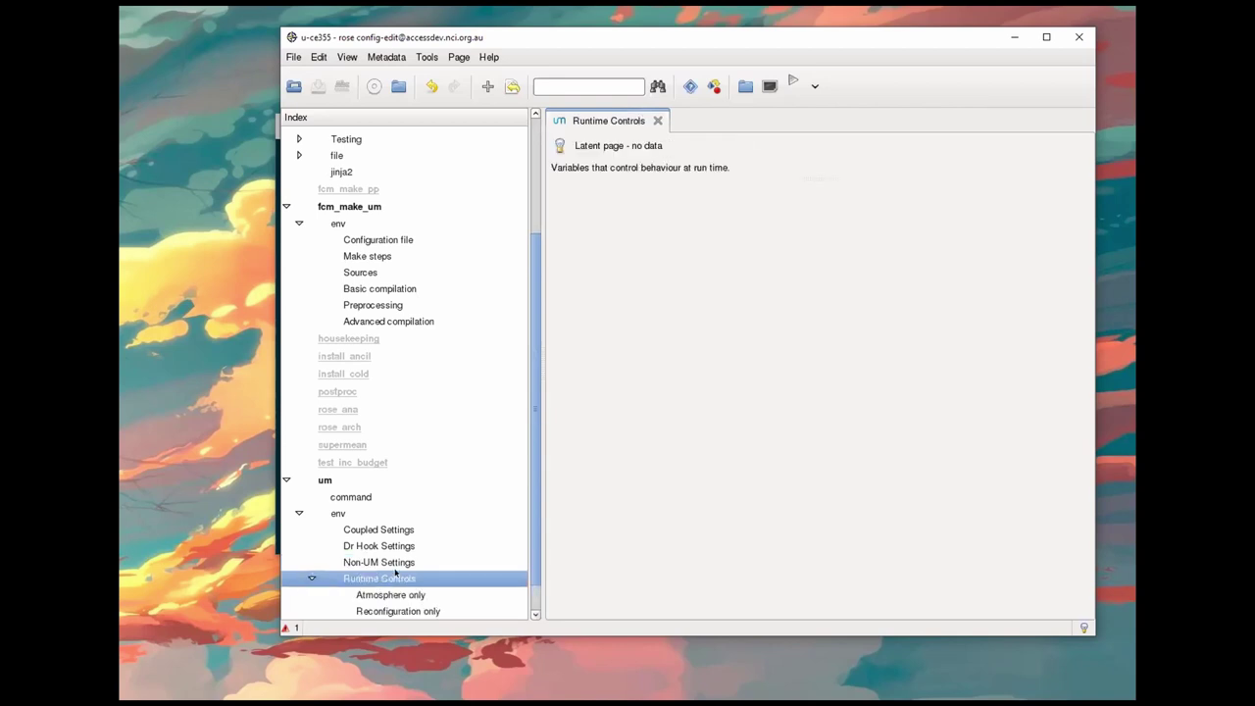
{"action": "left_click", "coordinate": [400, 562]}
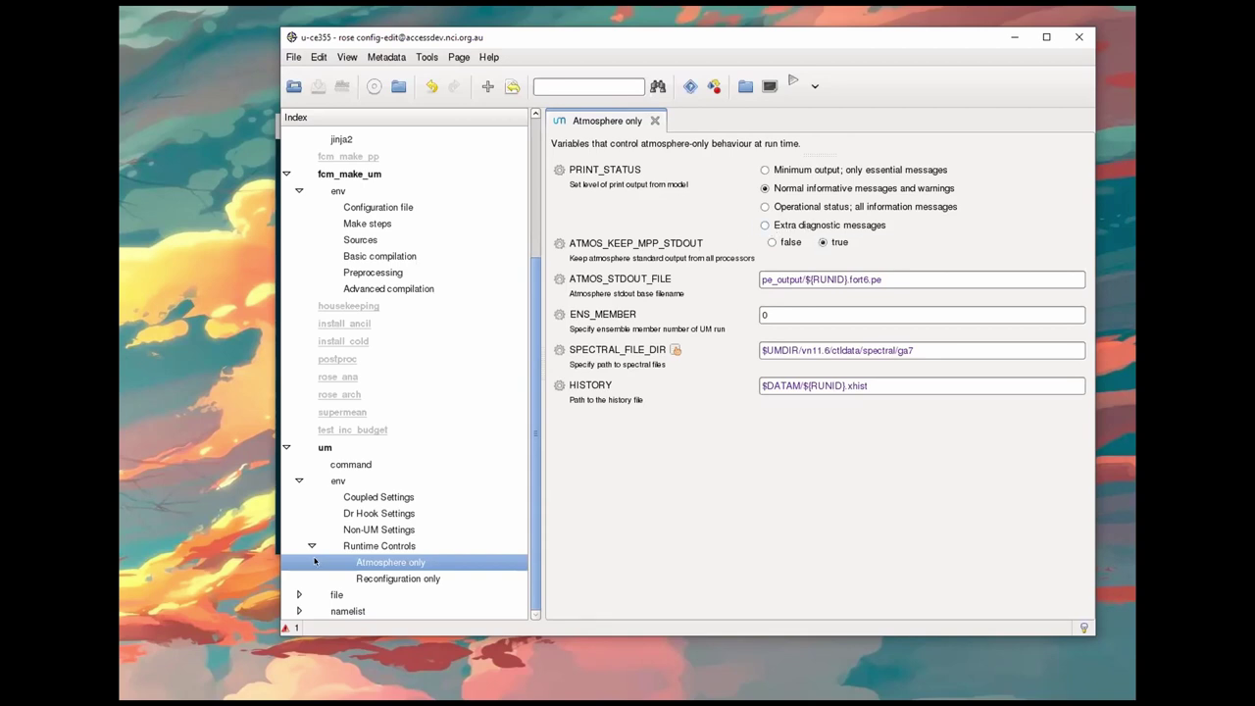
Step: Expand the um namelist's Top Level Model Control section and inspect the Model Domain and Timestep page
{"action": "left_click", "coordinate": [298, 611]}
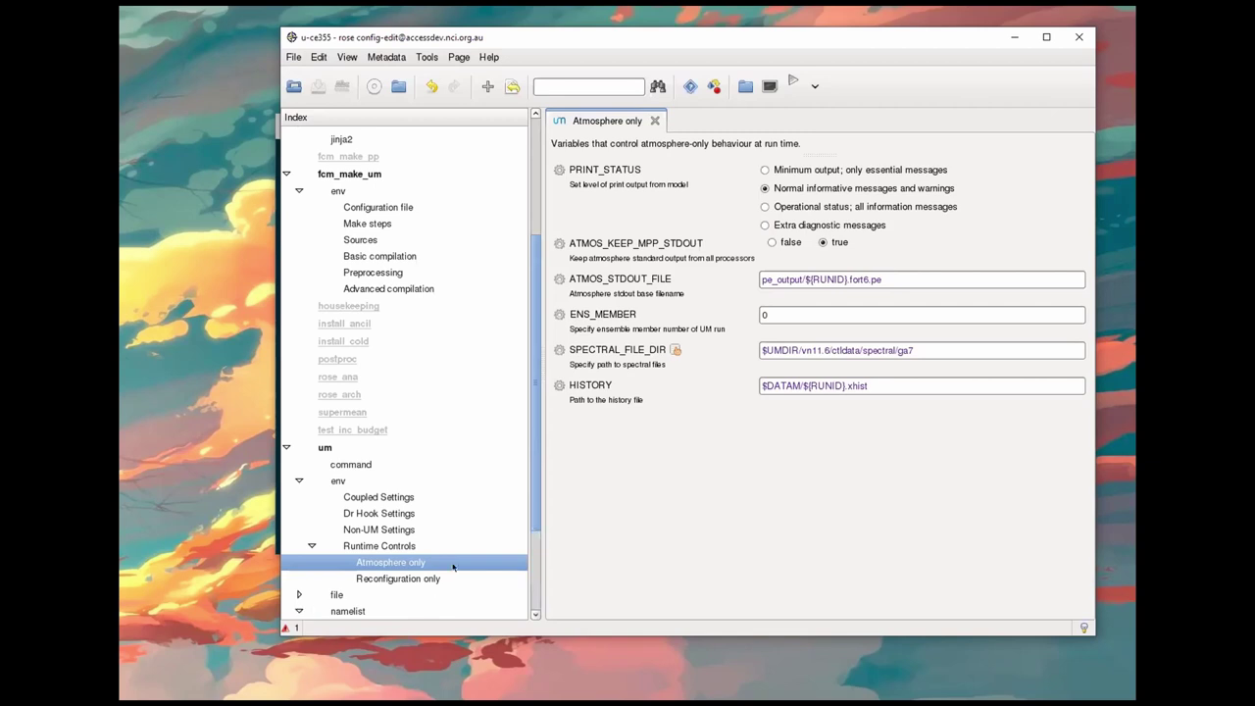
{"action": "scroll", "coordinate": [456, 568], "scroll_direction": "down", "scroll_amount": 2}
{"action": "left_click", "coordinate": [312, 497]}
{"action": "scroll", "coordinate": [409, 495], "scroll_direction": "down", "scroll_amount": 2}
{"action": "left_click", "coordinate": [395, 400]}
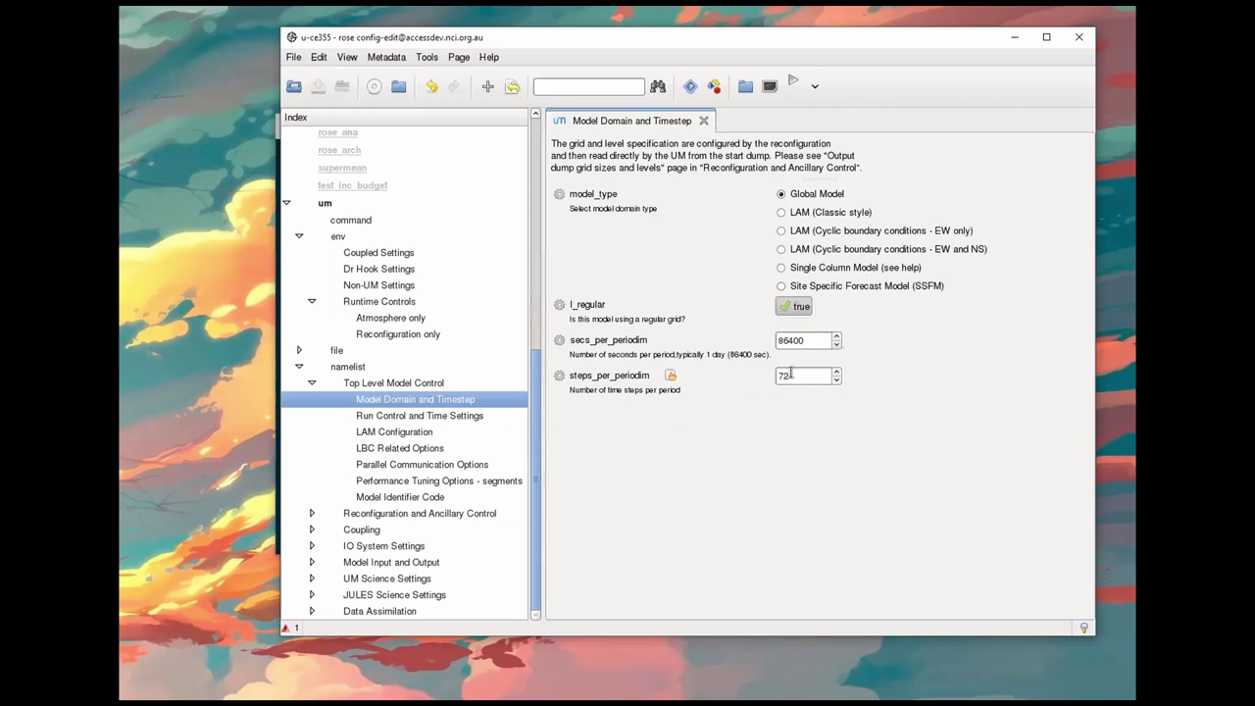
Step: Review the Run Control and Time Settings page, showing and hiding the optional configuration override of lcal360
{"action": "left_click", "coordinate": [463, 416]}
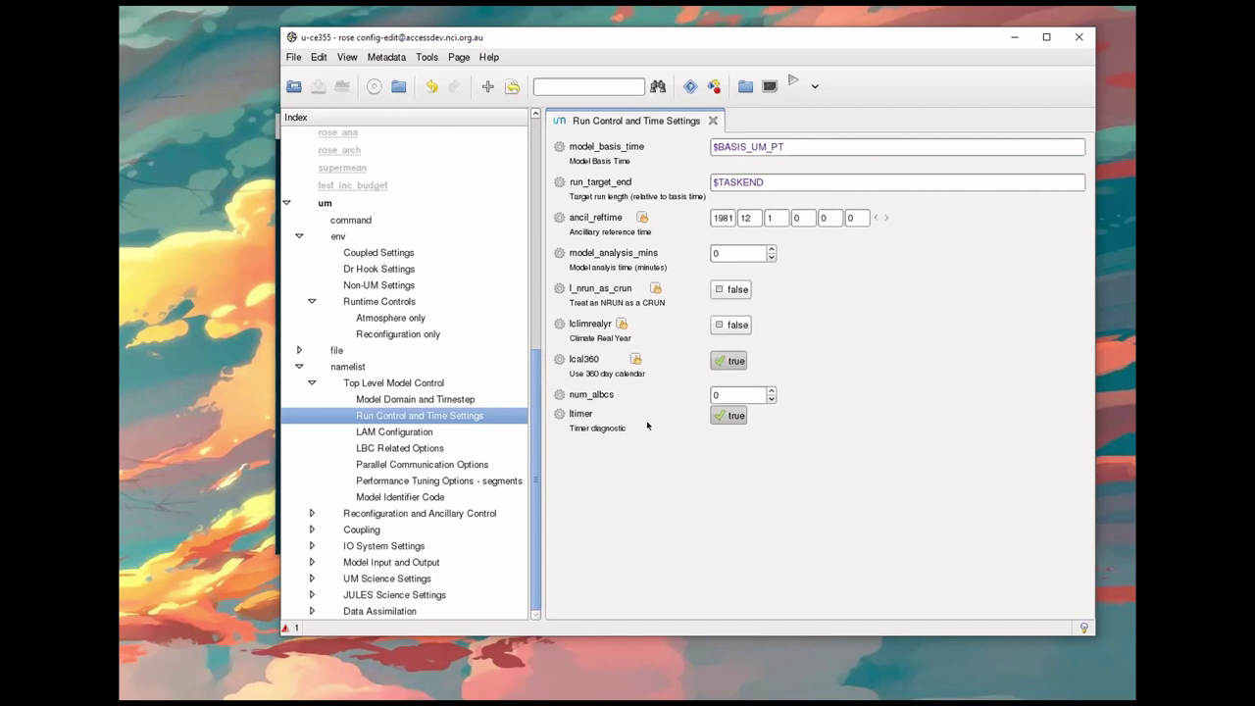
{"action": "left_click", "coordinate": [634, 358]}
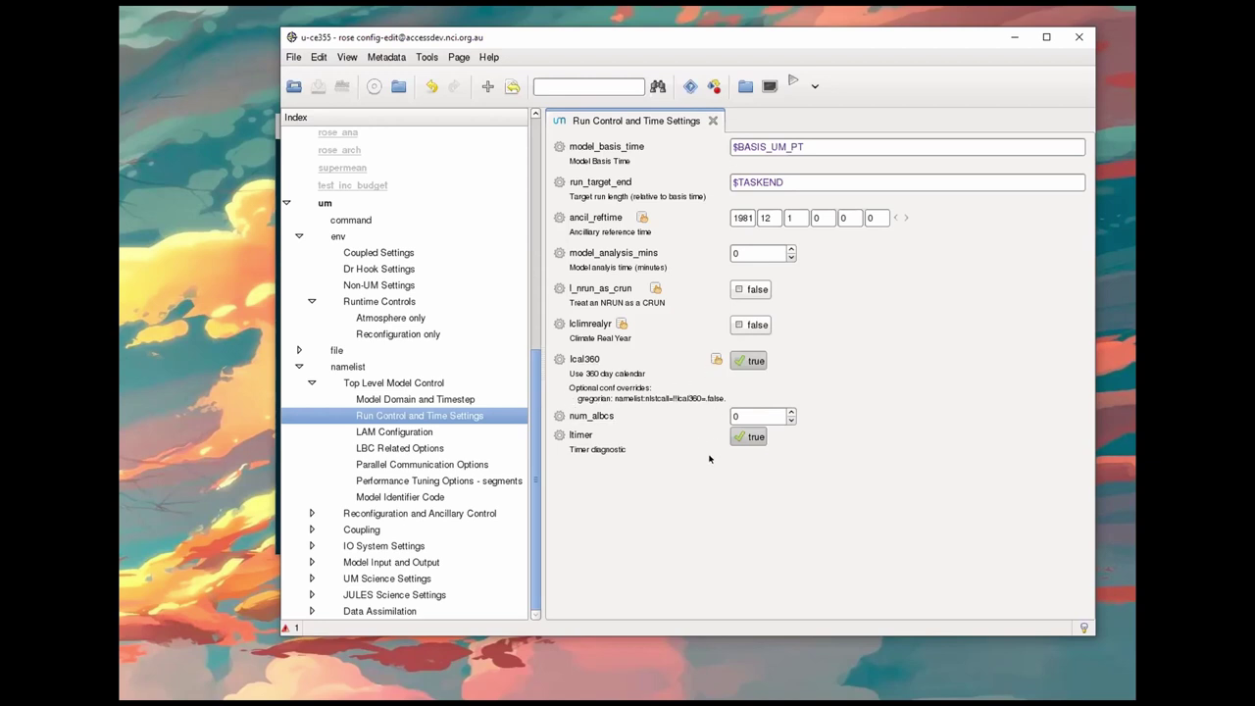
{"action": "left_click", "coordinate": [717, 360]}
Step: Revisit the suite conf Model Configuration page and check the calendar options under Run Initialisation and Cycling
{"action": "scroll", "coordinate": [507, 490], "scroll_direction": "up", "scroll_amount": 9}
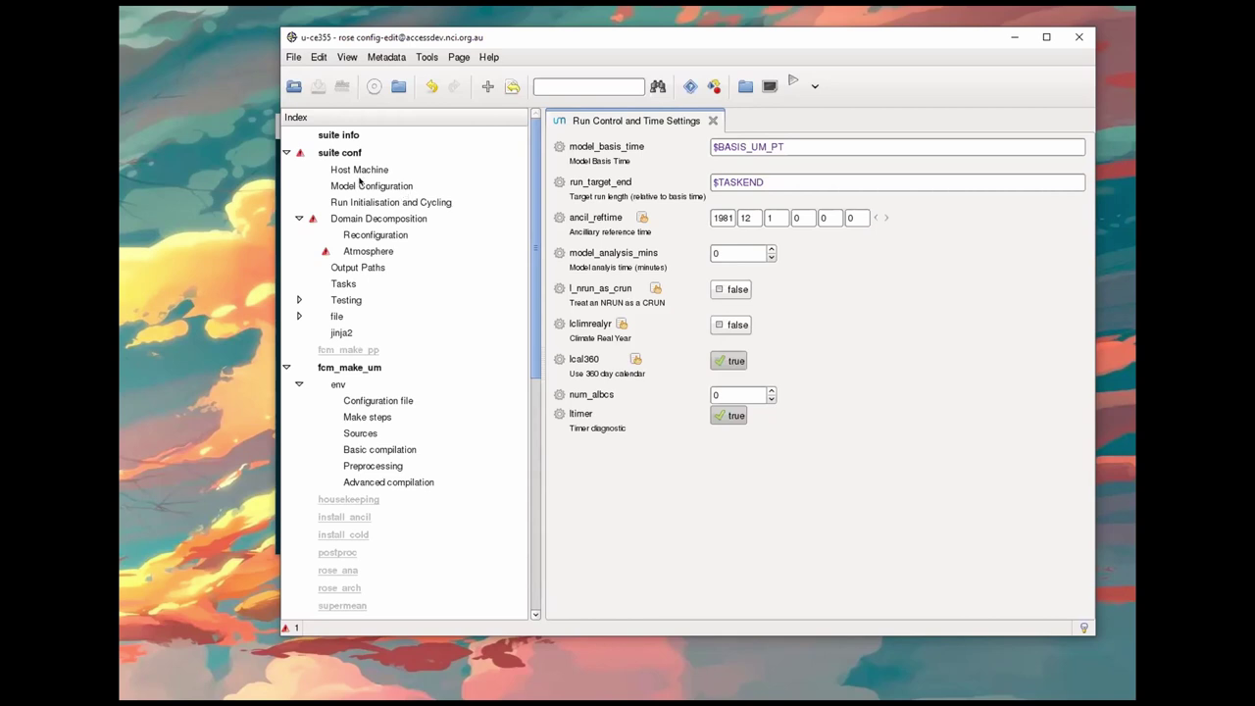
{"action": "left_click", "coordinate": [355, 185]}
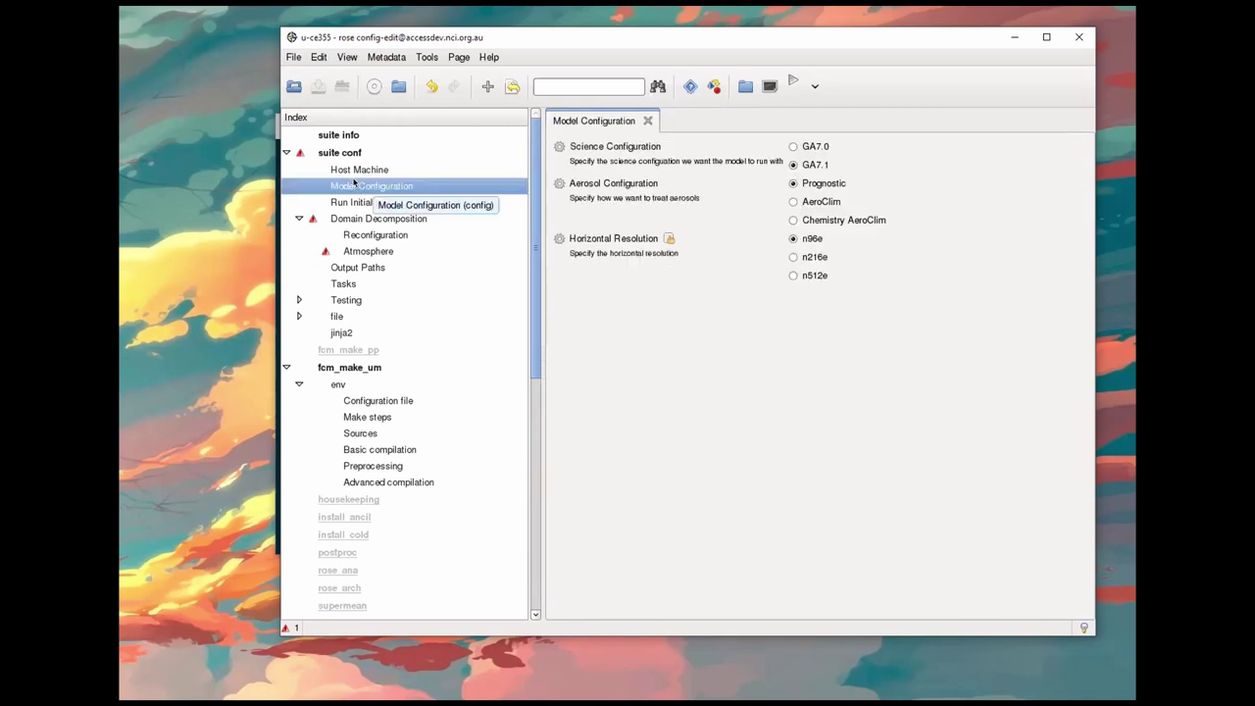
{"action": "left_click", "coordinate": [388, 203]}
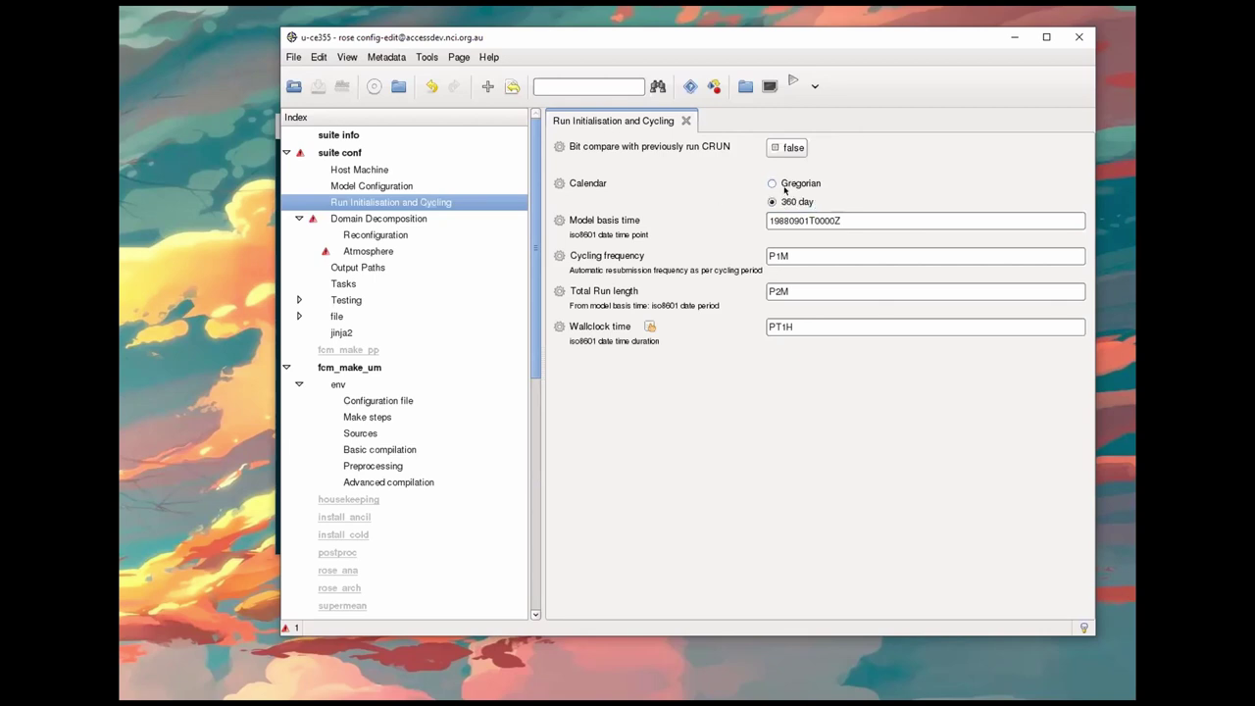
Step: Search the configuration for "gregorian" and view the Performance Tuning Options - segments page
{"action": "left_click_drag", "start_coordinate": [536, 247], "coordinate": [530, 507]}
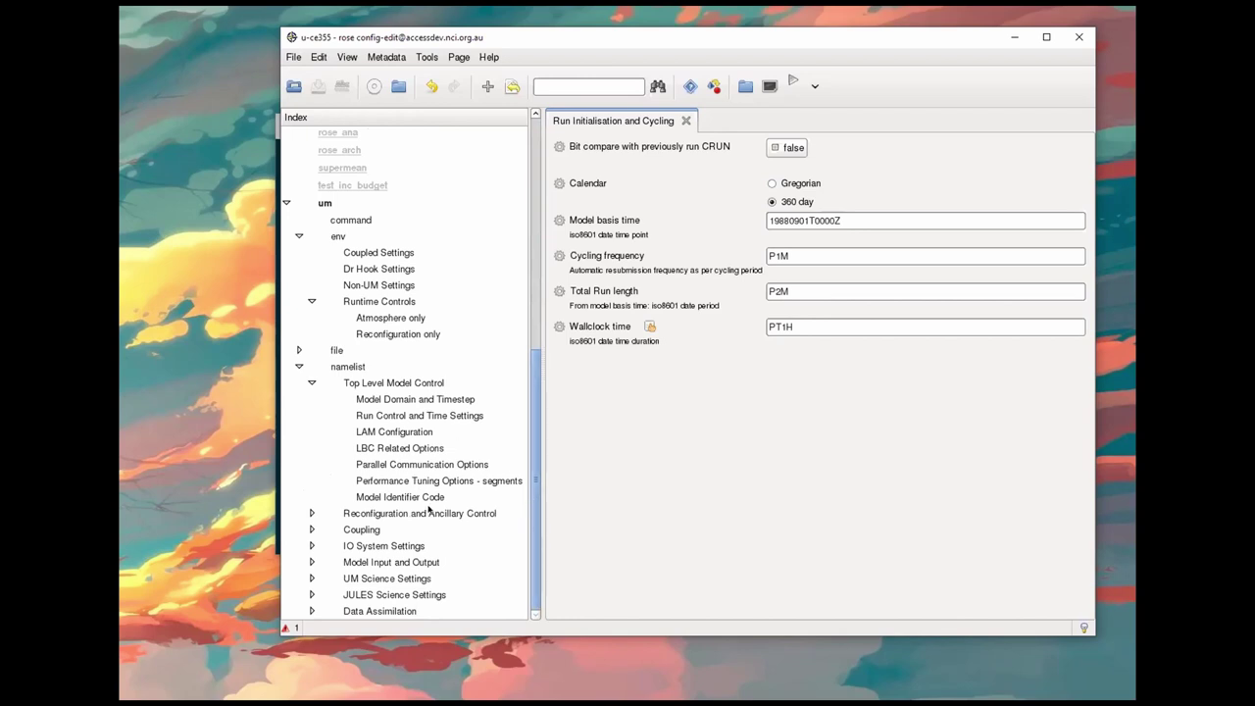
{"action": "left_click", "coordinate": [570, 87]}
{"action": "type", "text": "gregorian"}
{"action": "key", "text": "Return"}
{"action": "left_click", "coordinate": [657, 86]}
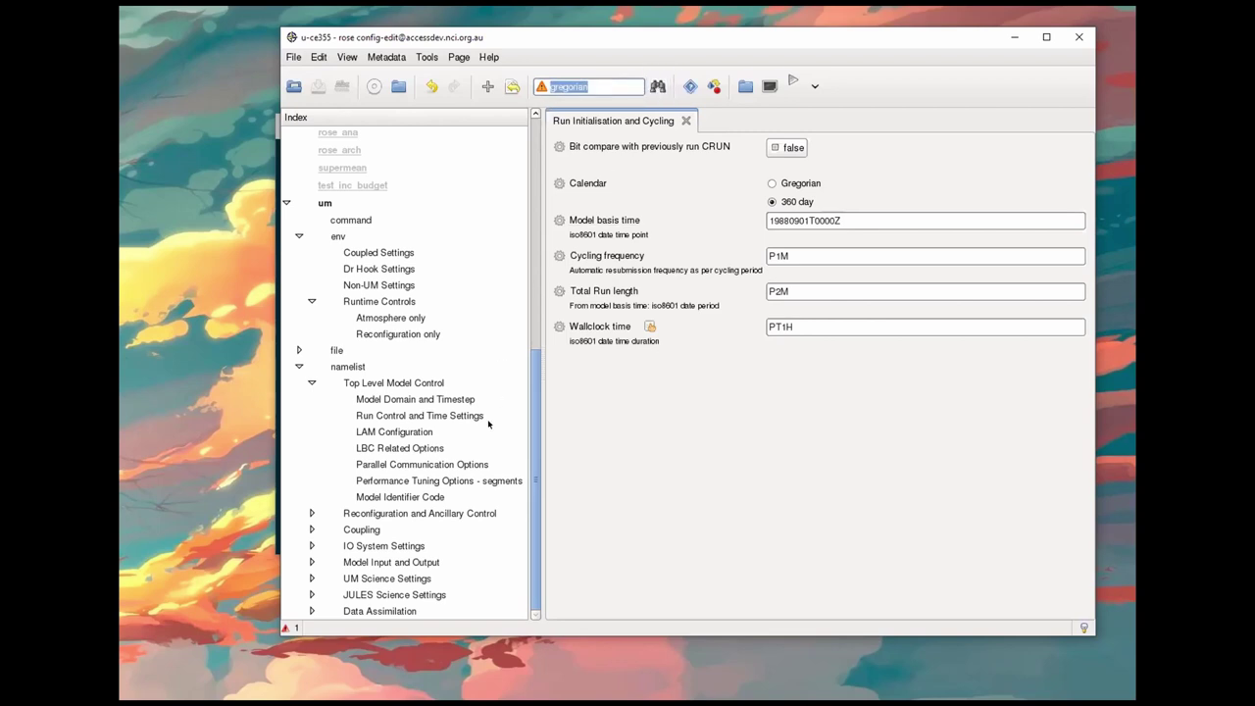
{"action": "left_click", "coordinate": [440, 480]}
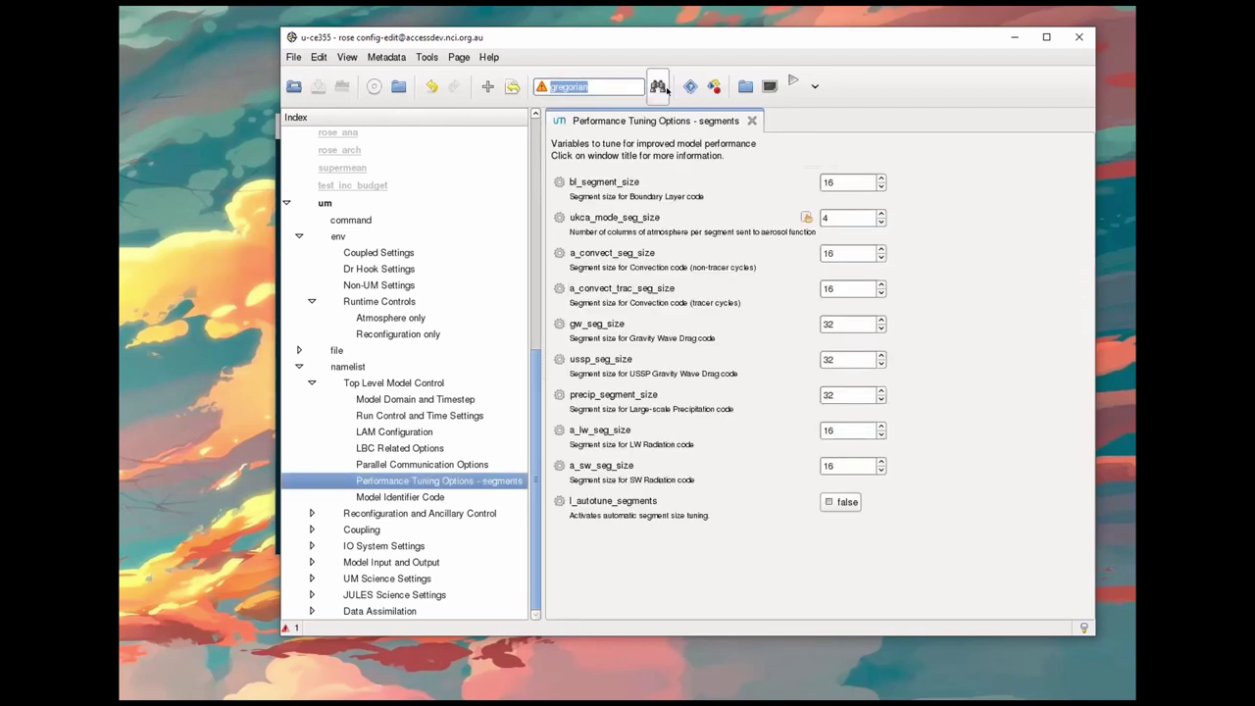
Step: Search the configuration for "cal", go through the matches up to the IO Server page, and clear the search term
{"action": "left_click", "coordinate": [604, 86]}
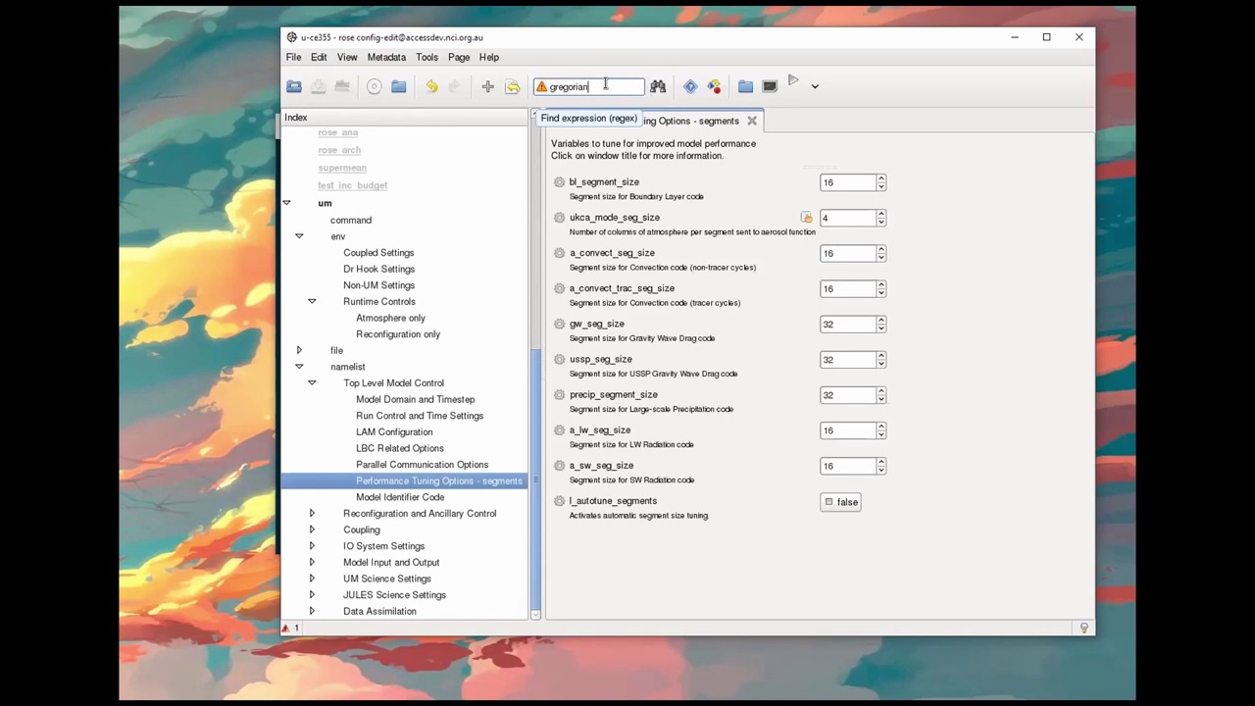
{"action": "key", "text": "BackSpace"}
{"action": "key", "text": "BackSpace"}
{"action": "key", "text": "BackSpace"}
{"action": "key", "text": "BackSpace"}
{"action": "key", "text": "BackSpace"}
{"action": "key", "text": "BackSpace"}
{"action": "key", "text": "BackSpace"}
{"action": "key", "text": "BackSpace"}
{"action": "key", "text": "BackSpace"}
{"action": "type", "text": "calk"}
{"action": "key", "text": "BackSpace"}
{"action": "left_click", "coordinate": [658, 87]}
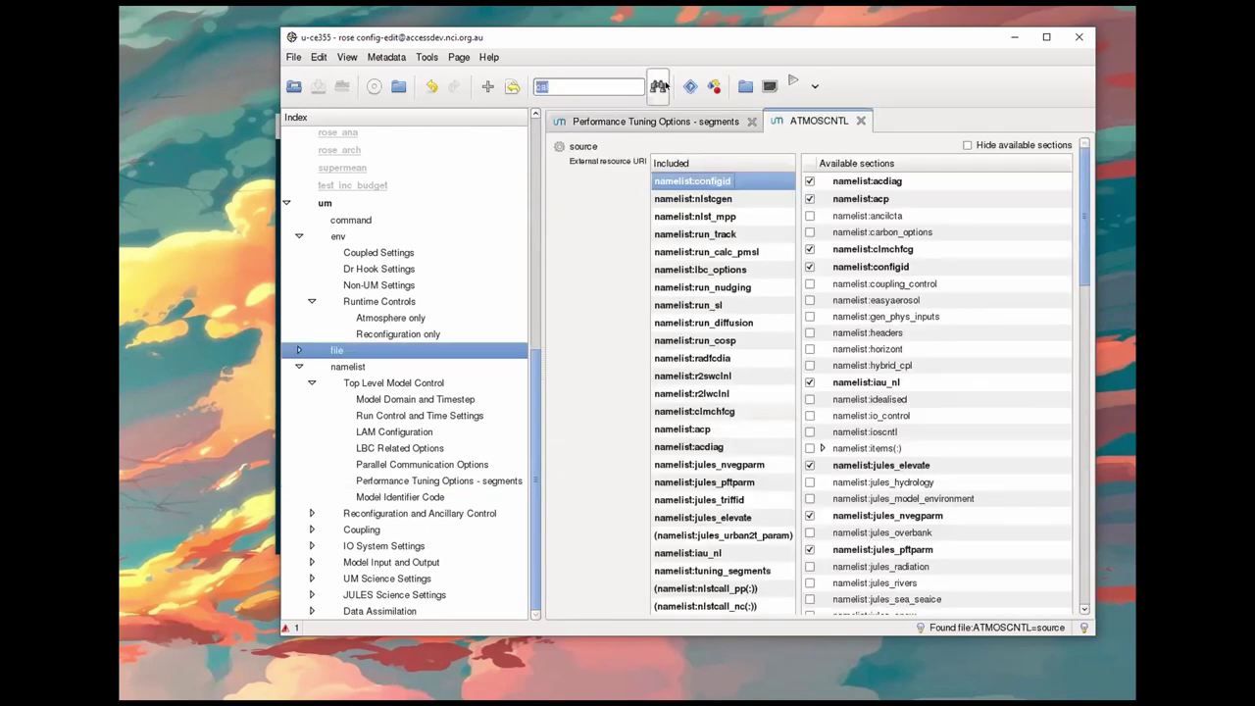
{"action": "left_click", "coordinate": [658, 87]}
{"action": "left_click", "coordinate": [658, 86]}
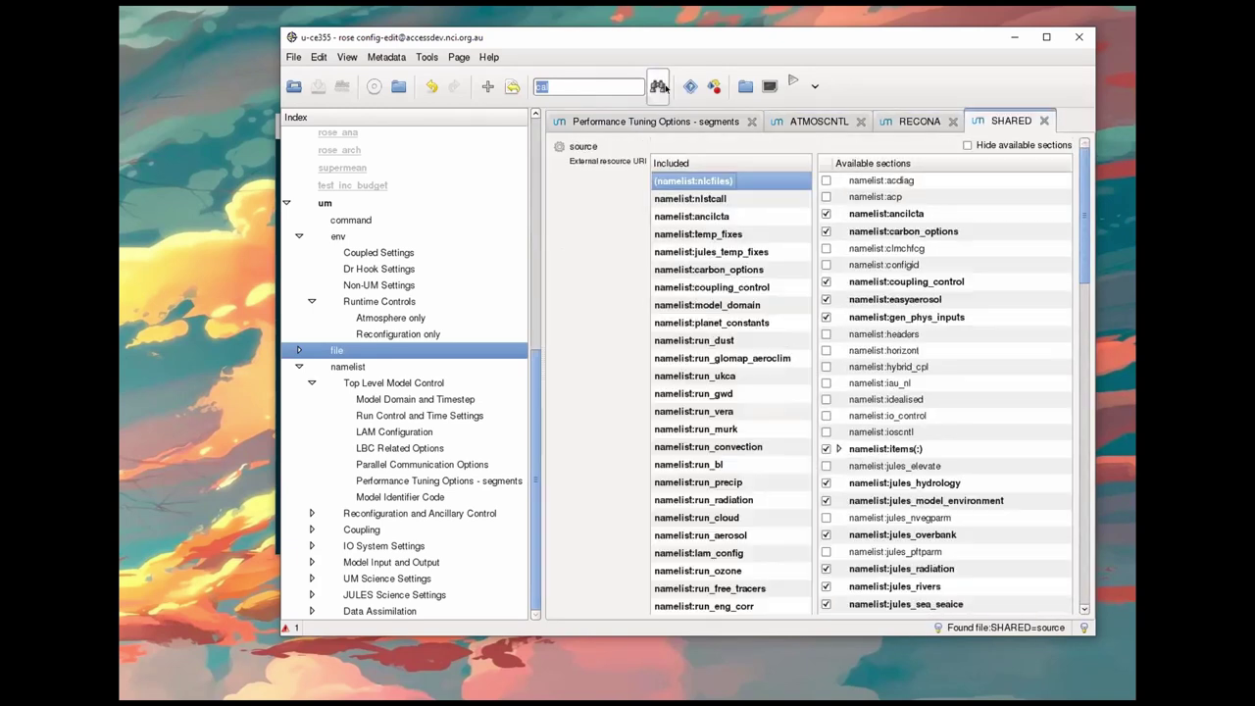
{"action": "left_click", "coordinate": [658, 86]}
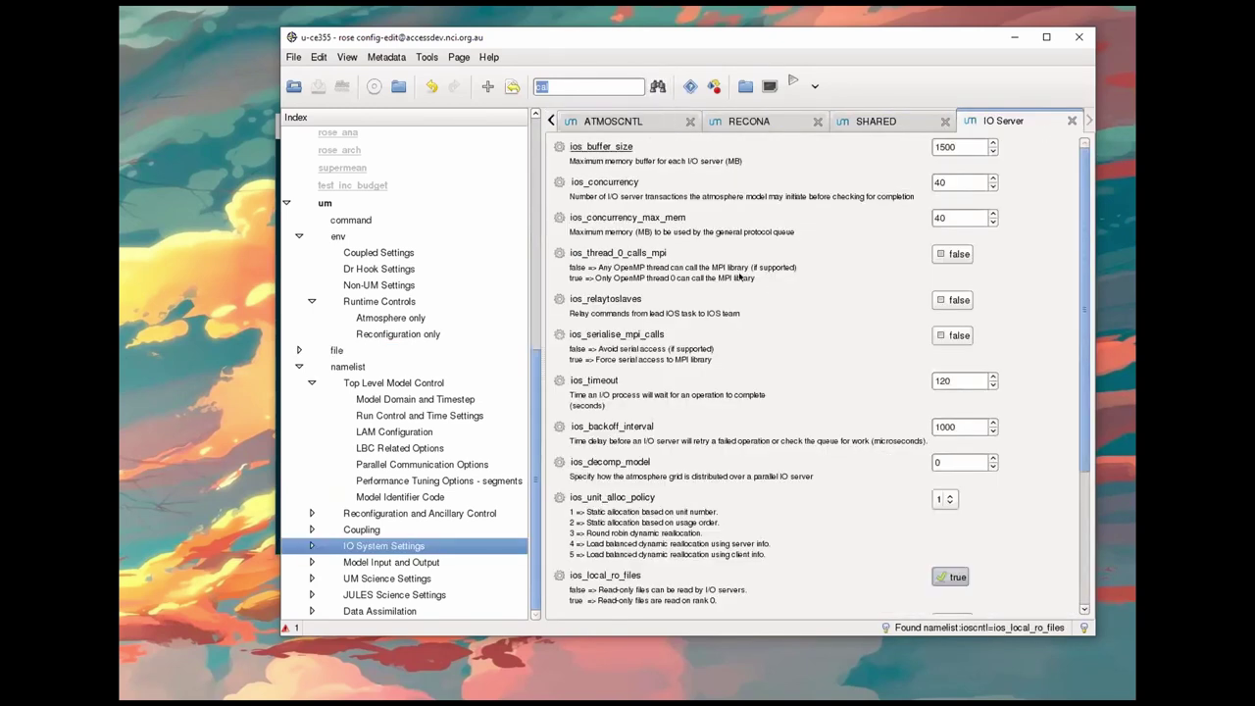
{"action": "scroll", "coordinate": [766, 285], "scroll_direction": "down", "scroll_amount": 2}
{"action": "scroll", "coordinate": [768, 280], "scroll_direction": "up", "scroll_amount": 4}
{"action": "left_click", "coordinate": [561, 85]}
{"action": "key", "text": "BackSpace"}
{"action": "key", "text": "BackSpace"}
Step: Expand Reconfiguration and Ancillary Control and review its General technical options and General science options pages
{"action": "left_click", "coordinate": [311, 513]}
{"action": "scroll", "coordinate": [397, 470], "scroll_direction": "down", "scroll_amount": 1}
{"action": "scroll", "coordinate": [397, 484], "scroll_direction": "down", "scroll_amount": 2}
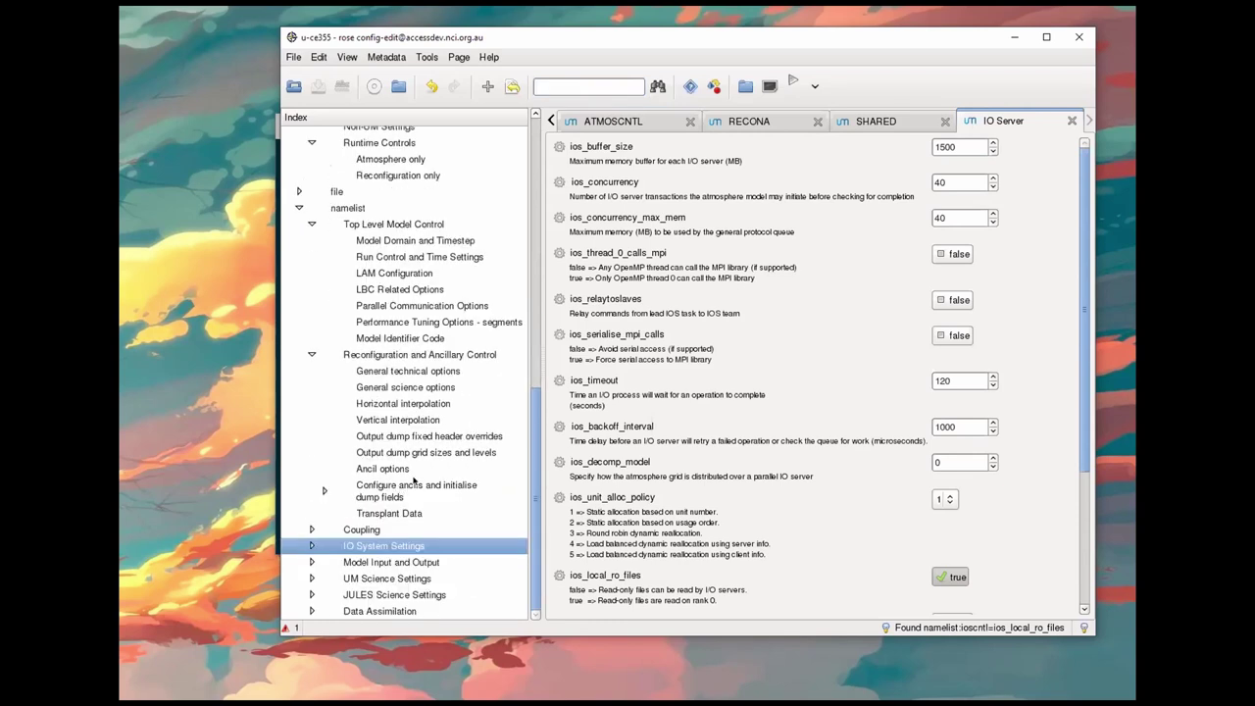
{"action": "left_click", "coordinate": [402, 372]}
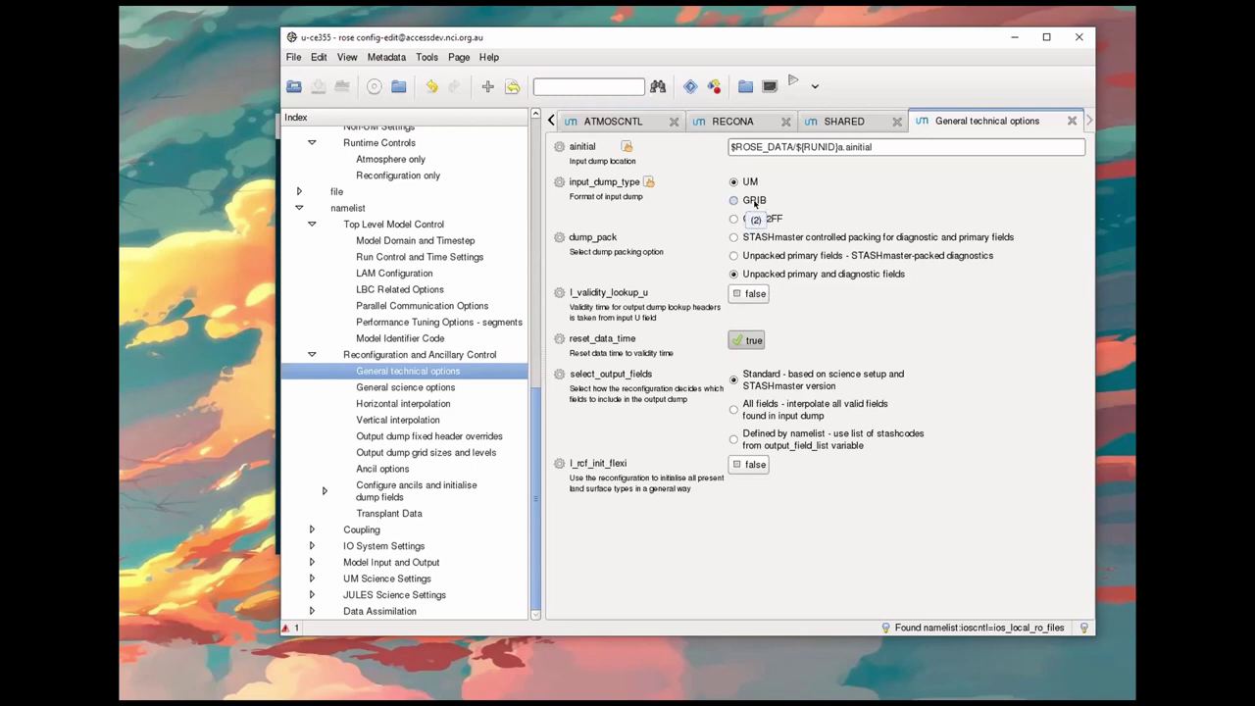
{"action": "left_click", "coordinate": [443, 388]}
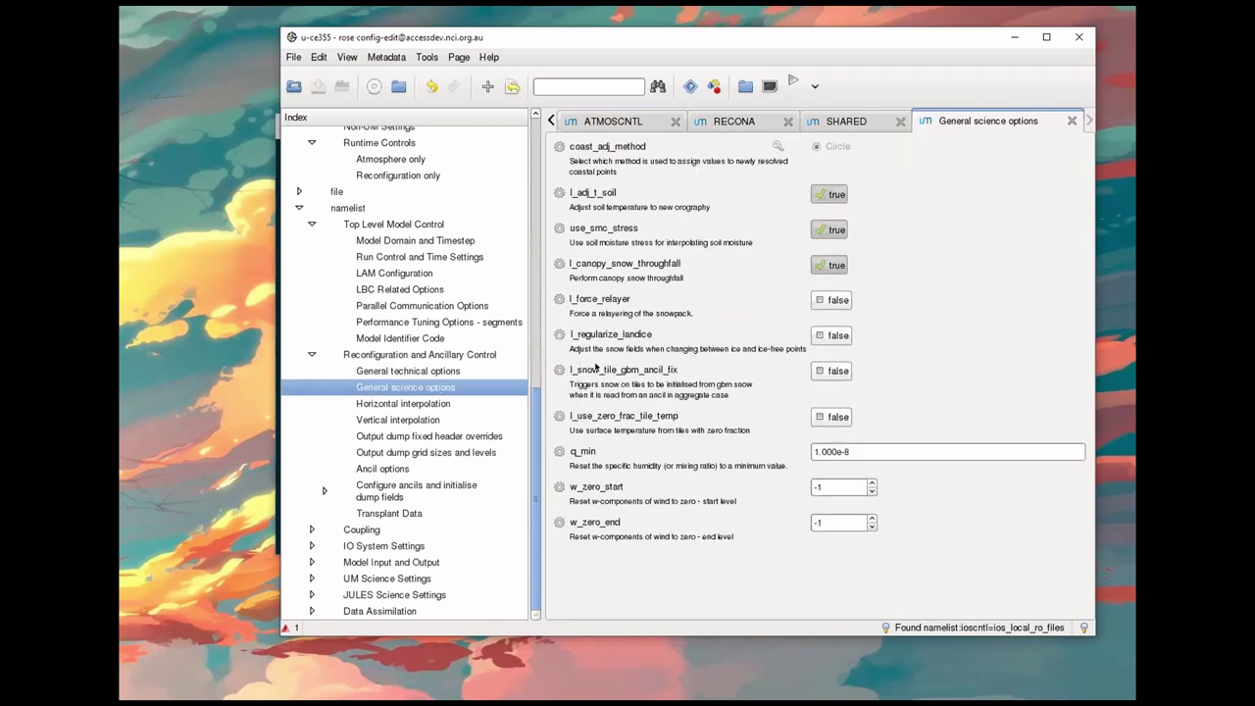
Step: Review the Horizontal interpolation, Vertical interpolation and Ancil options pages of the reconfiguration settings
{"action": "left_click", "coordinate": [385, 402]}
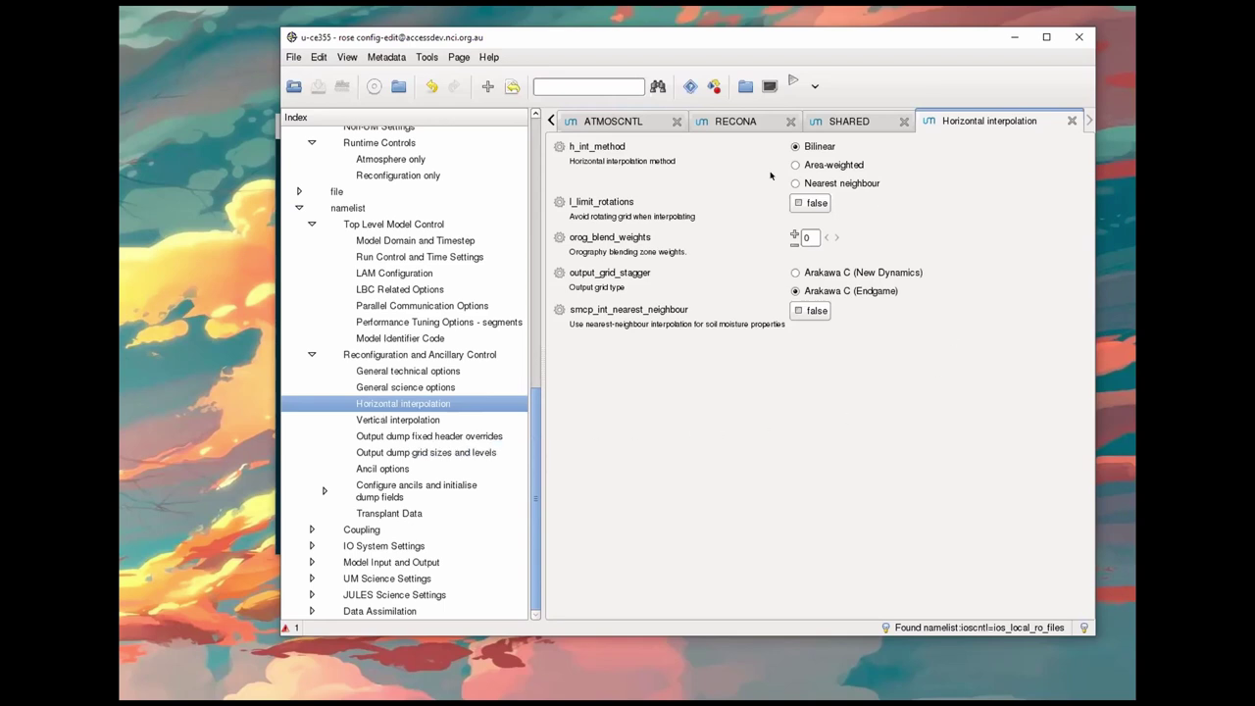
{"action": "left_click", "coordinate": [484, 423]}
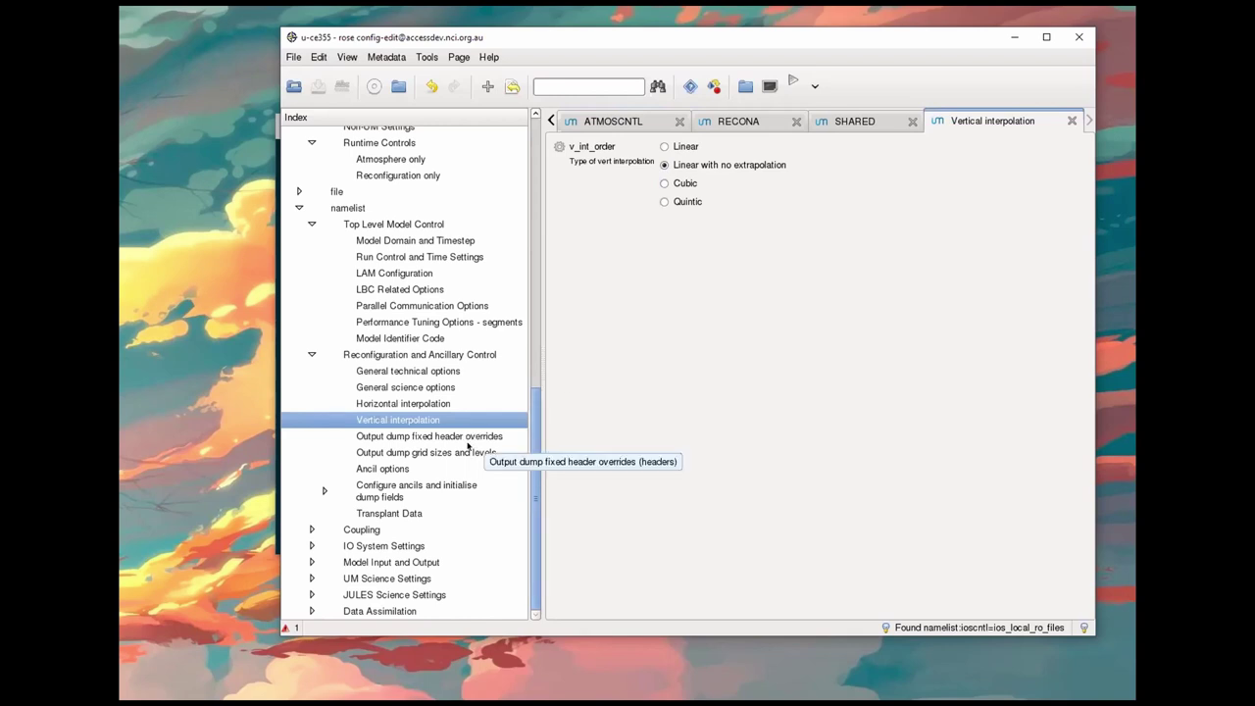
{"action": "left_click", "coordinate": [462, 466]}
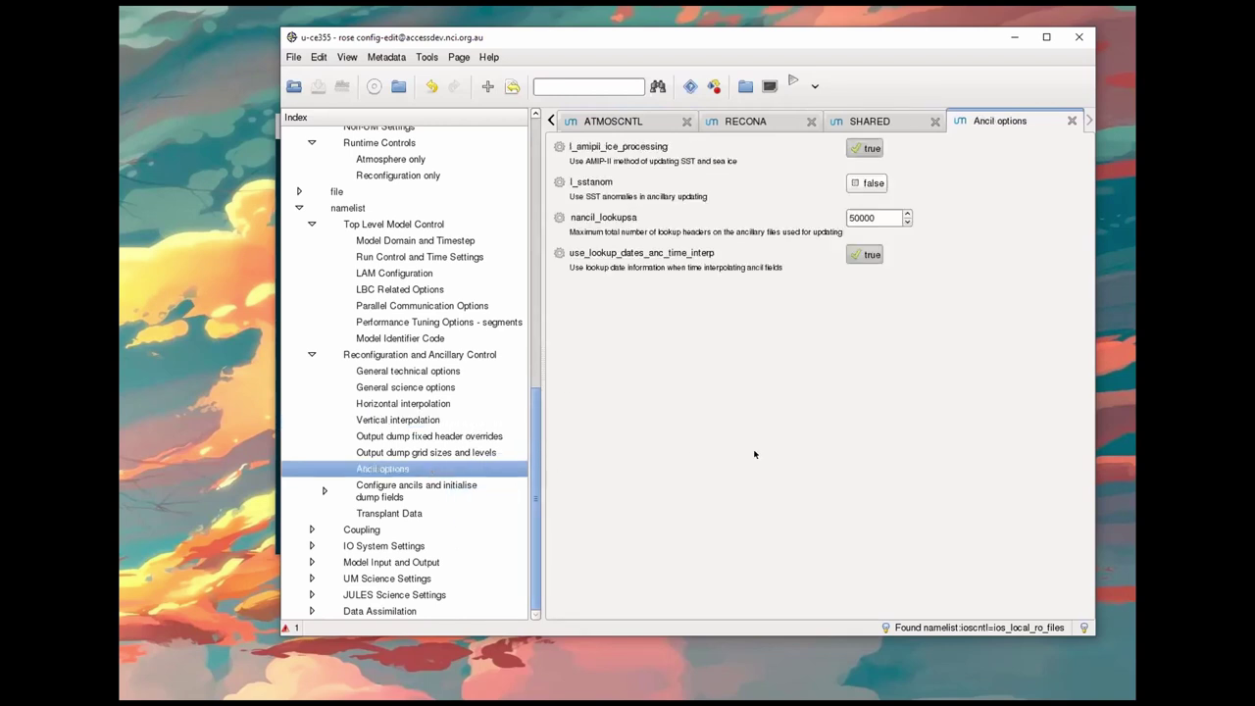
Step: Widen the ancilfilename column on the Configure ancils and initialise dump fields page and examine the ozone, rivseq, orog, seaice and veg.frac entries
{"action": "left_click", "coordinate": [416, 497]}
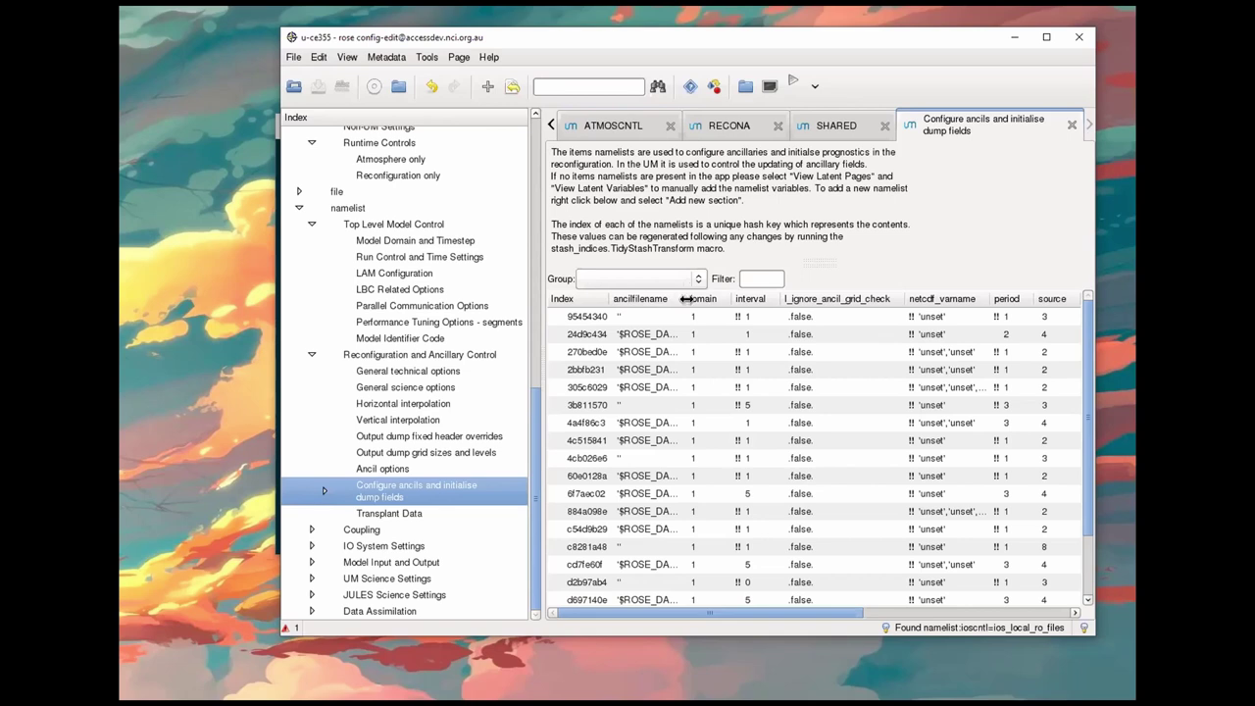
{"action": "left_click_drag", "start_coordinate": [679, 298], "coordinate": [854, 300]}
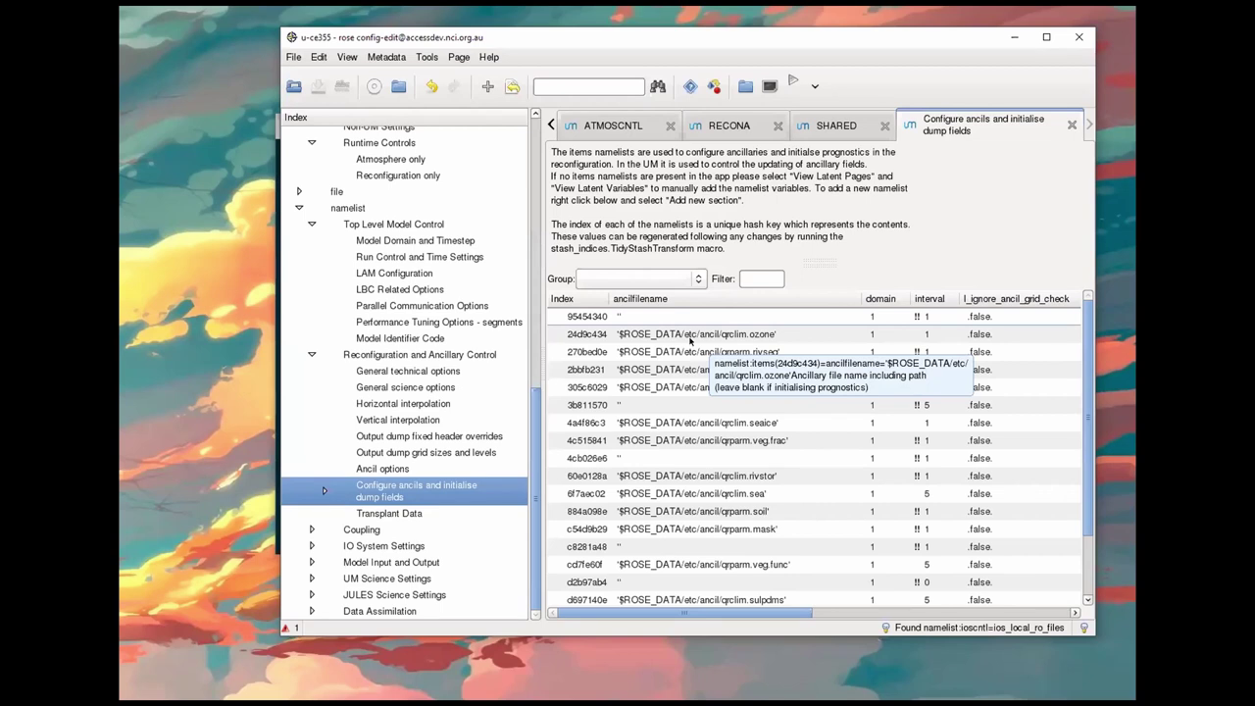
{"action": "left_click", "coordinate": [748, 338]}
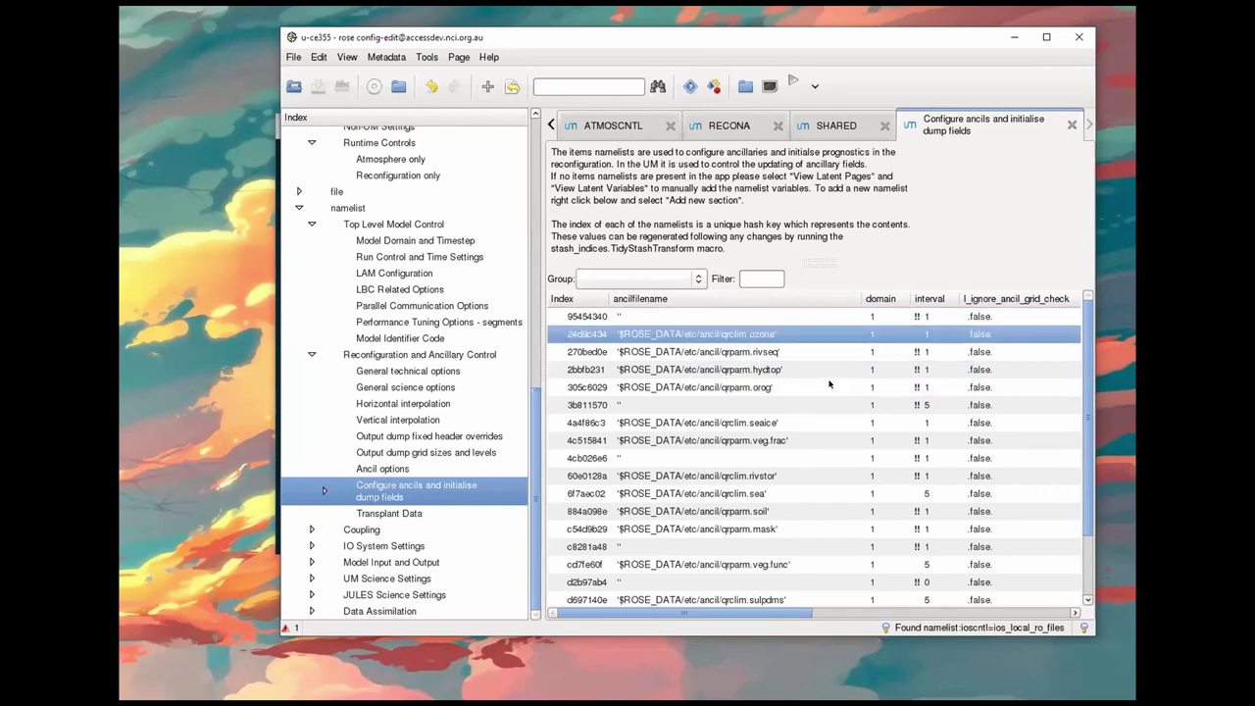
{"action": "left_click", "coordinate": [804, 353]}
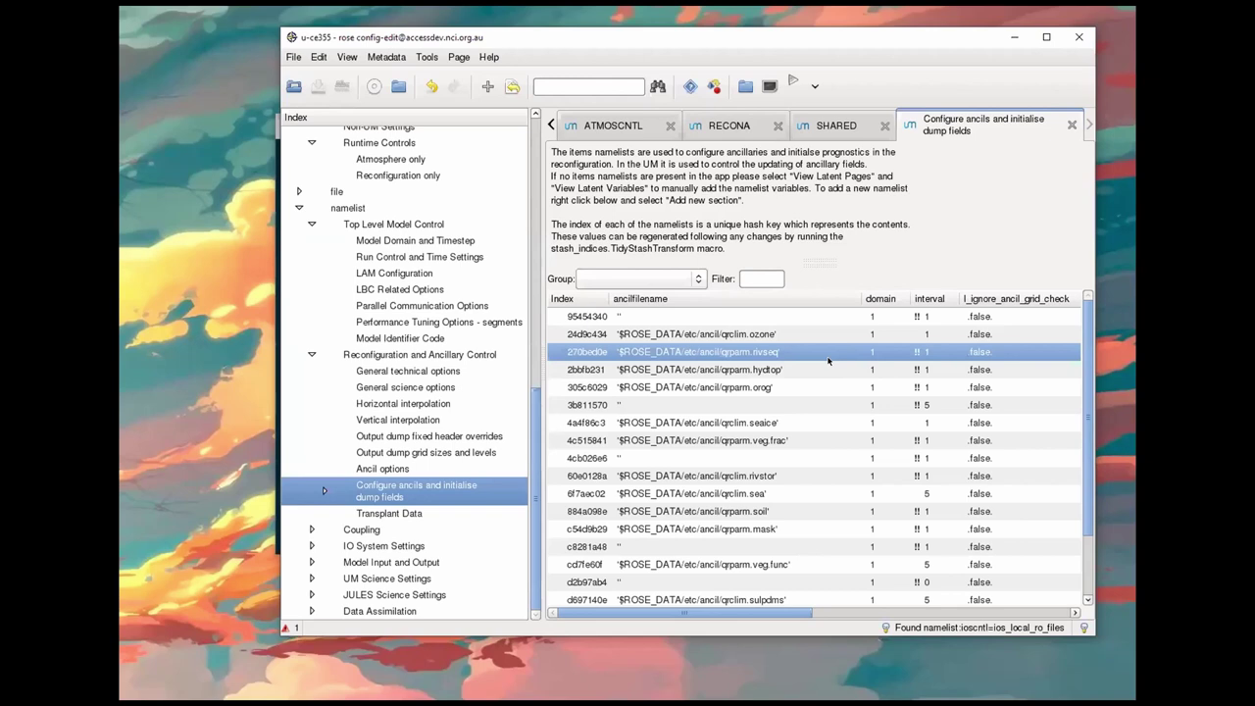
{"action": "left_click", "coordinate": [792, 389]}
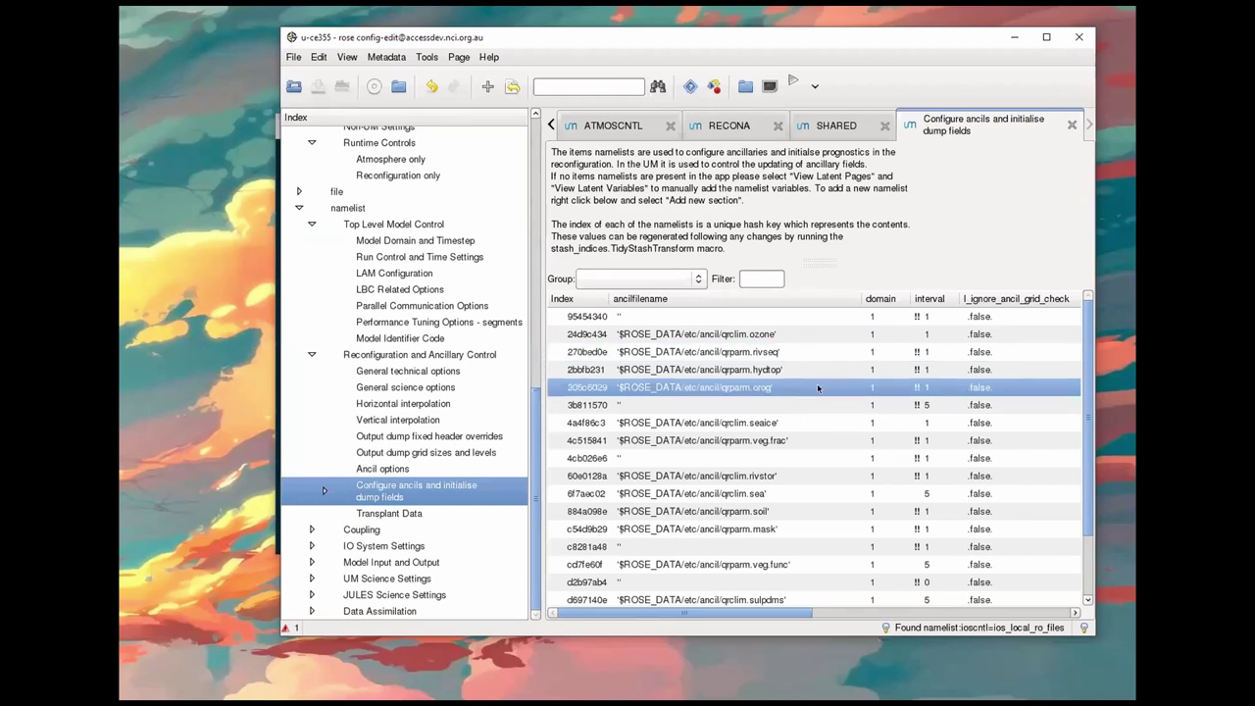
{"action": "left_click", "coordinate": [821, 424]}
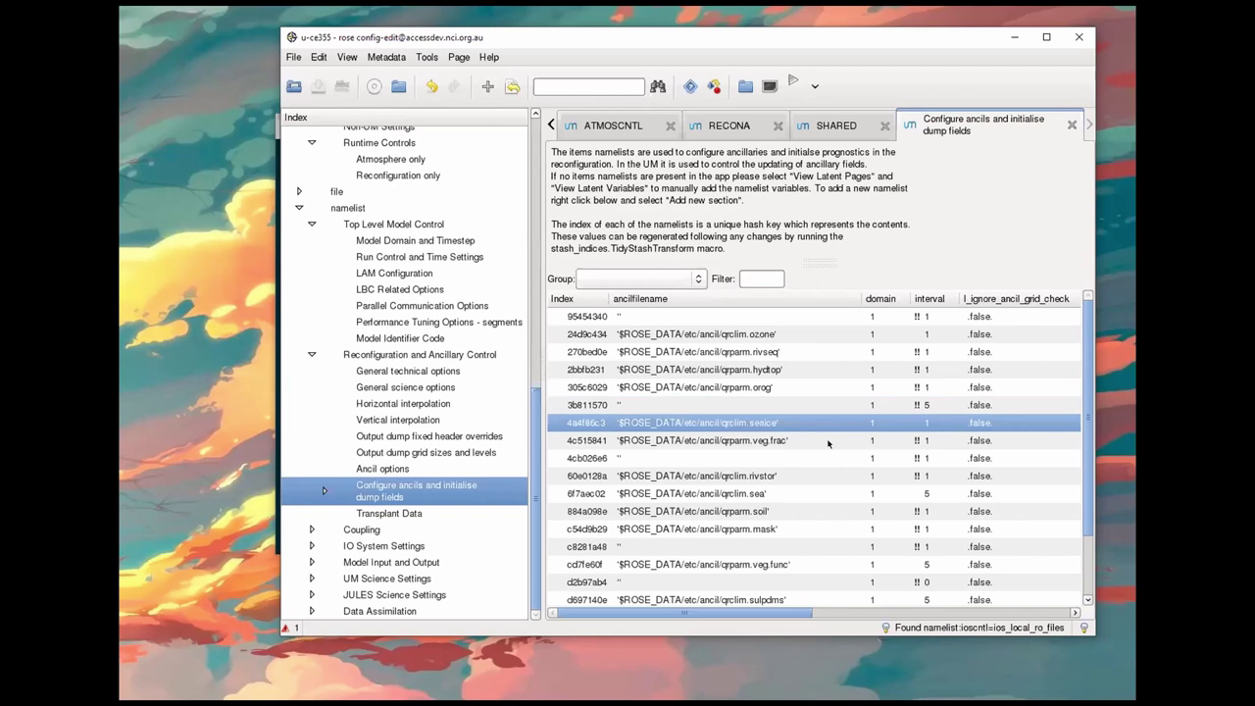
{"action": "left_click", "coordinate": [810, 443]}
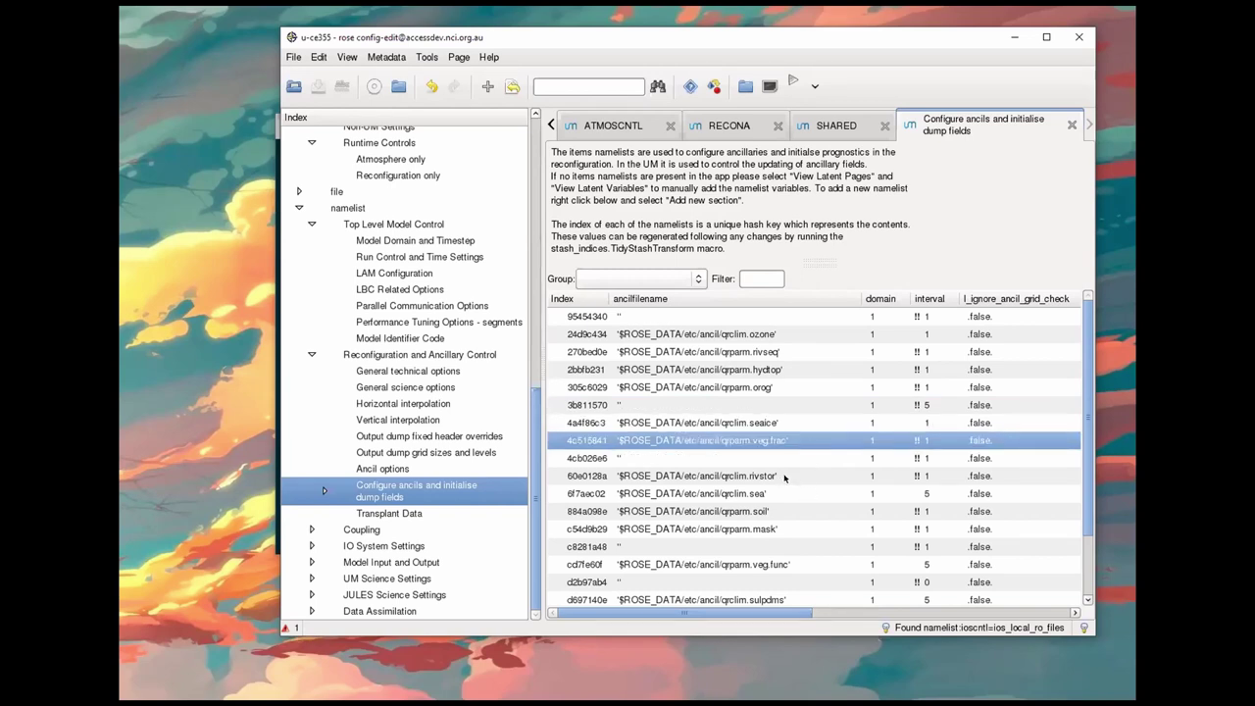
Step: Examine the rivstor, sea, soil and mask entries in the table of configured ancillaries
{"action": "left_click", "coordinate": [784, 477]}
{"action": "left_click", "coordinate": [799, 495]}
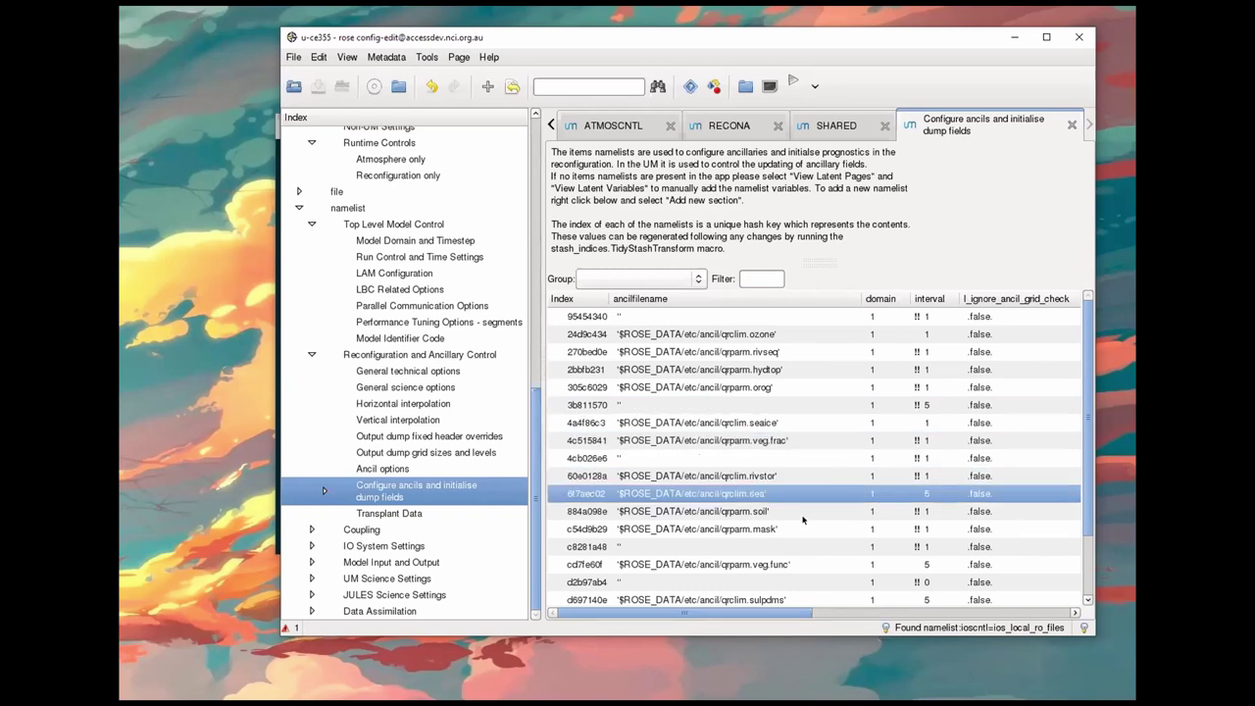
{"action": "left_click", "coordinate": [804, 513]}
{"action": "left_click", "coordinate": [827, 531]}
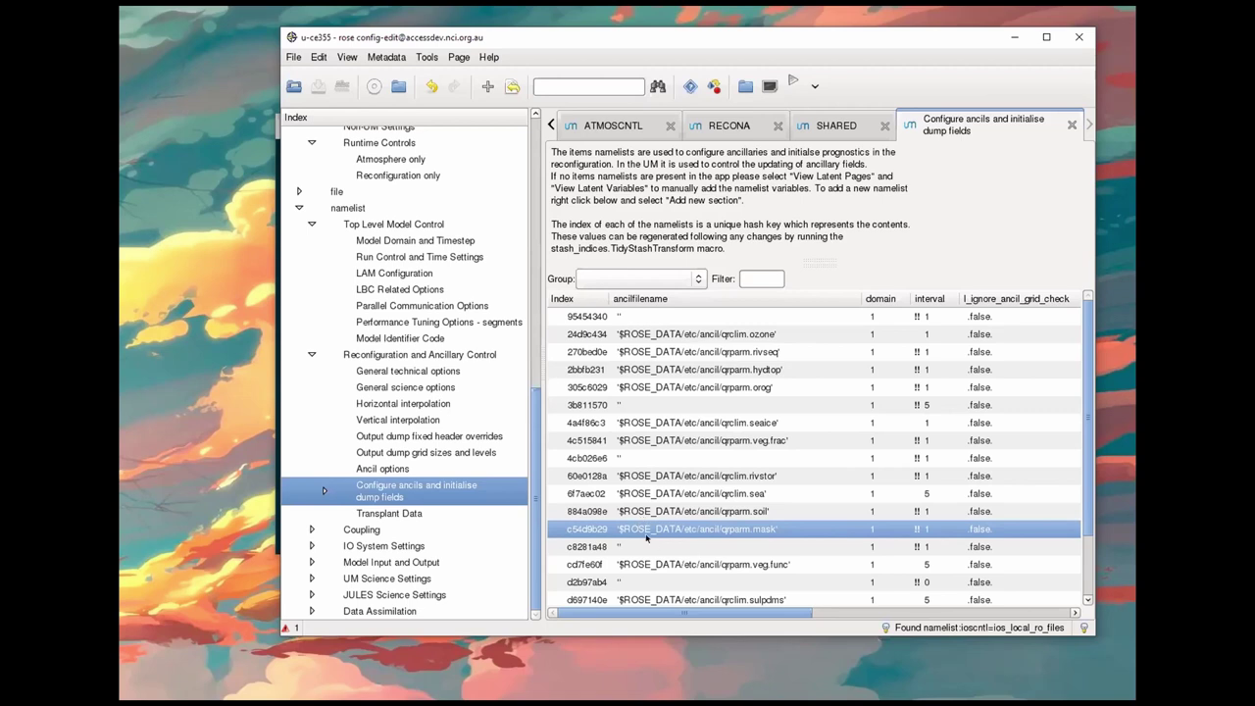
{"action": "mouse_move", "coordinate": [681, 537]}
{"action": "left_click_drag", "start_coordinate": [802, 612], "coordinate": [761, 597]}
Step: Expand Configure ancils and initialise dump fields and review the settings of item c54d9b29, the qrparm.mask ancillary
{"action": "left_click", "coordinate": [324, 490]}
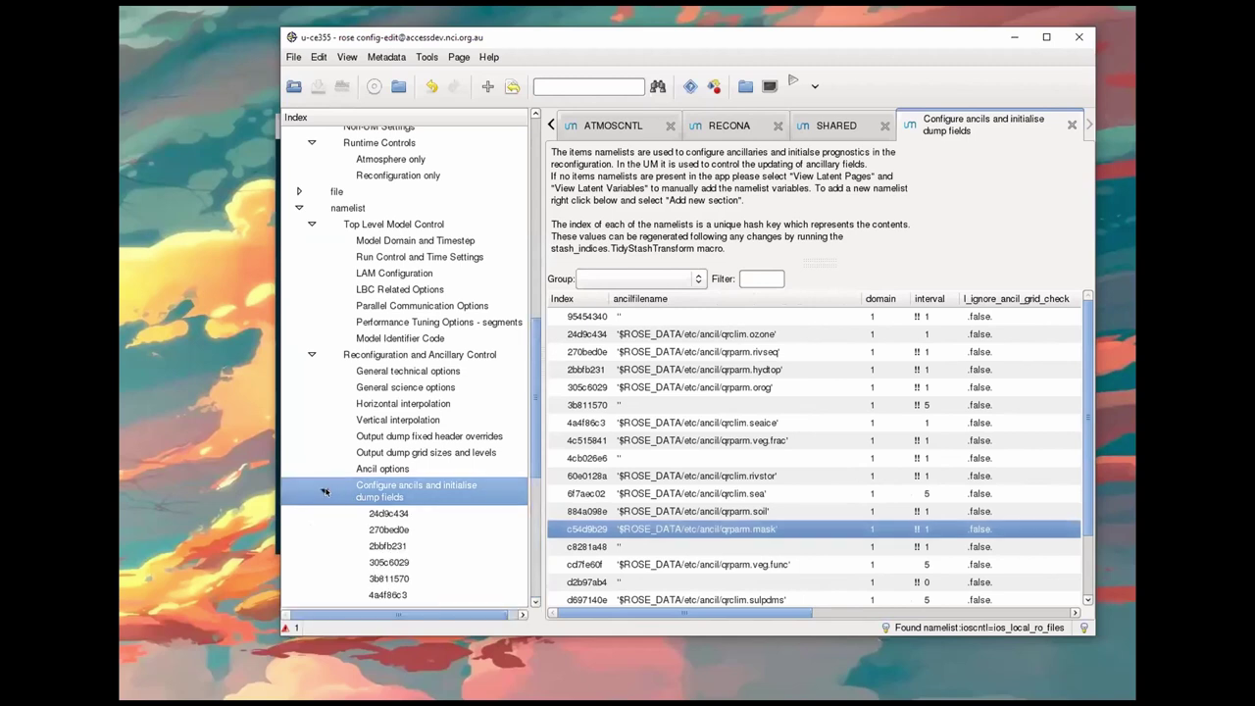
{"action": "scroll", "coordinate": [456, 524], "scroll_direction": "down", "scroll_amount": 3}
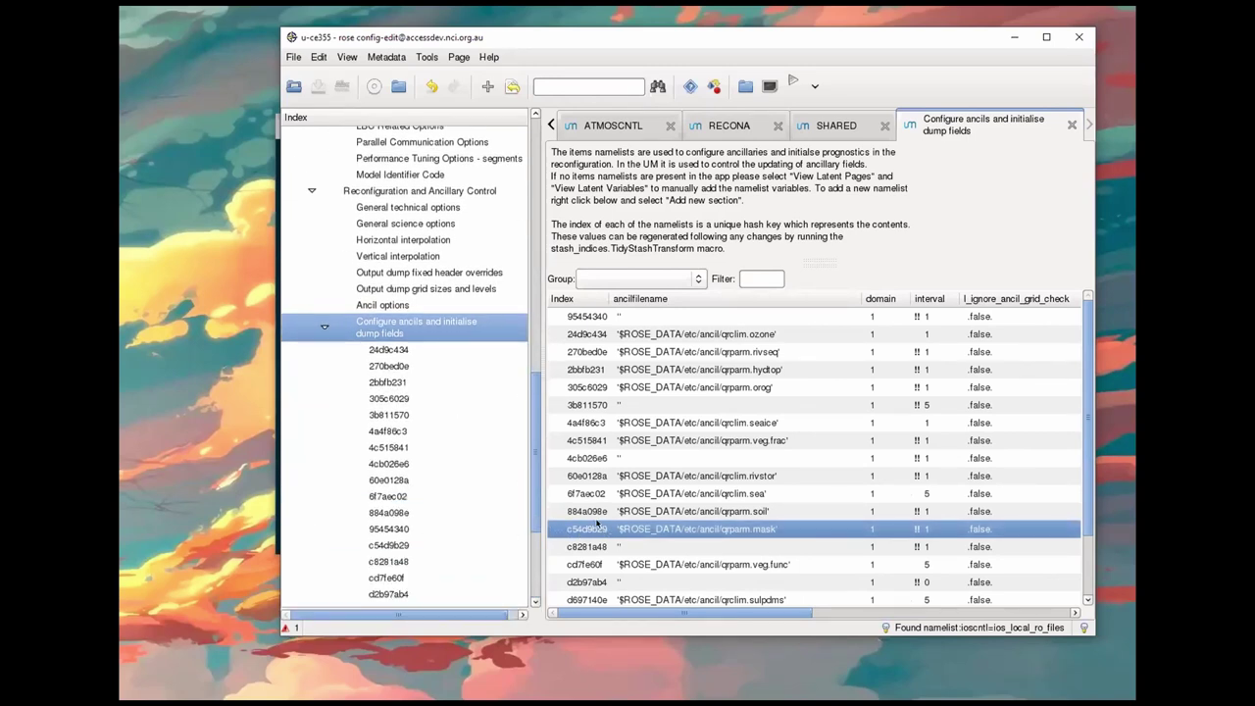
{"action": "left_click", "coordinate": [390, 545]}
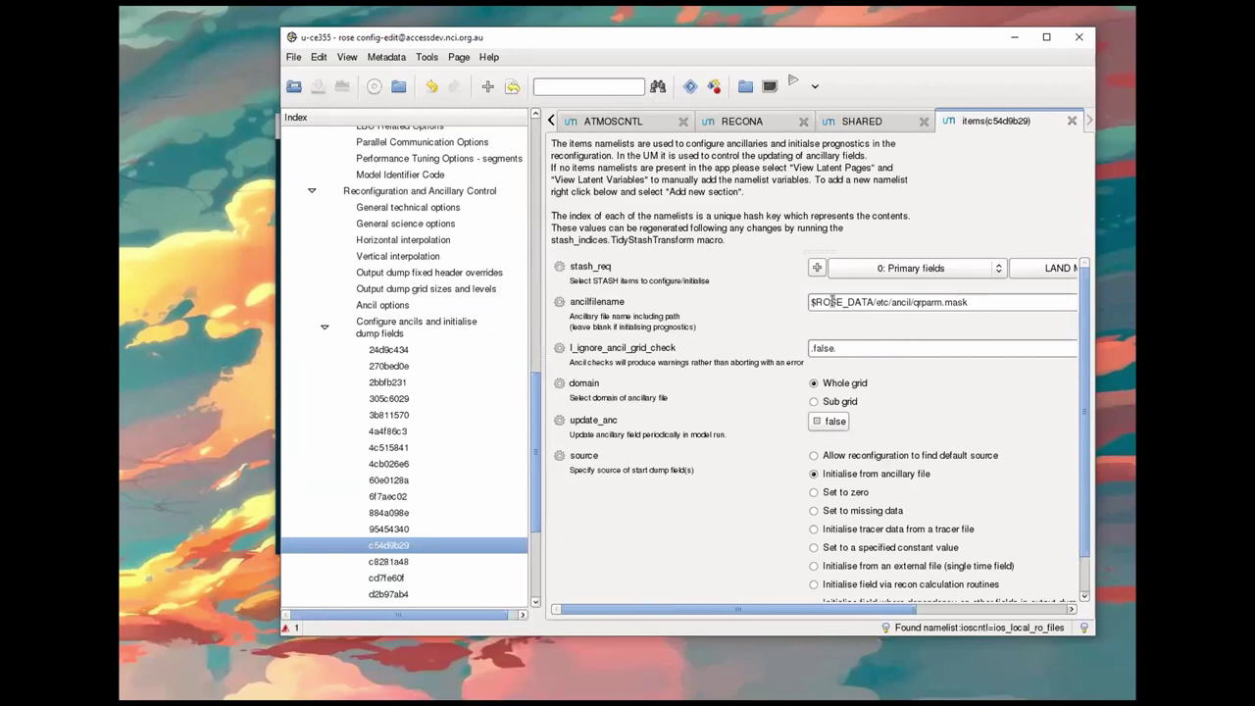
{"action": "scroll", "coordinate": [862, 343], "scroll_direction": "down", "scroll_amount": 1}
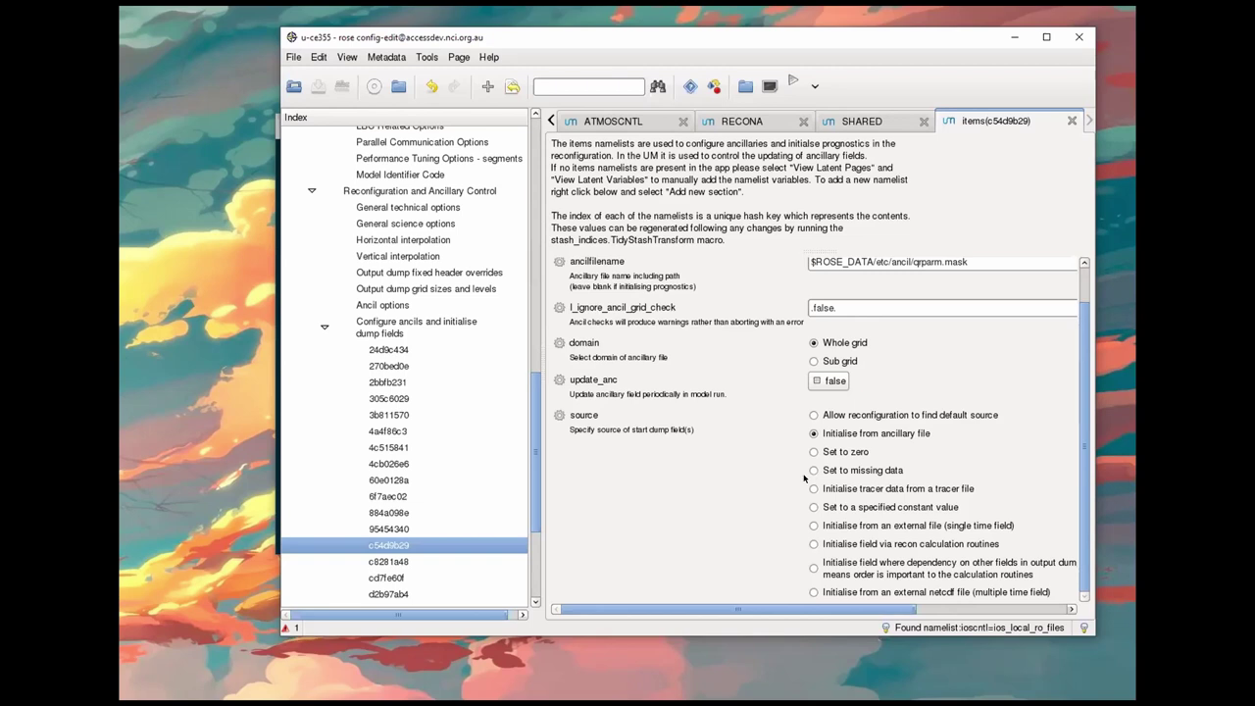
Step: Review the source settings of ancillary items 95454340, 884a098e and c8281a48
{"action": "scroll", "coordinate": [374, 533], "scroll_direction": "down", "scroll_amount": 2}
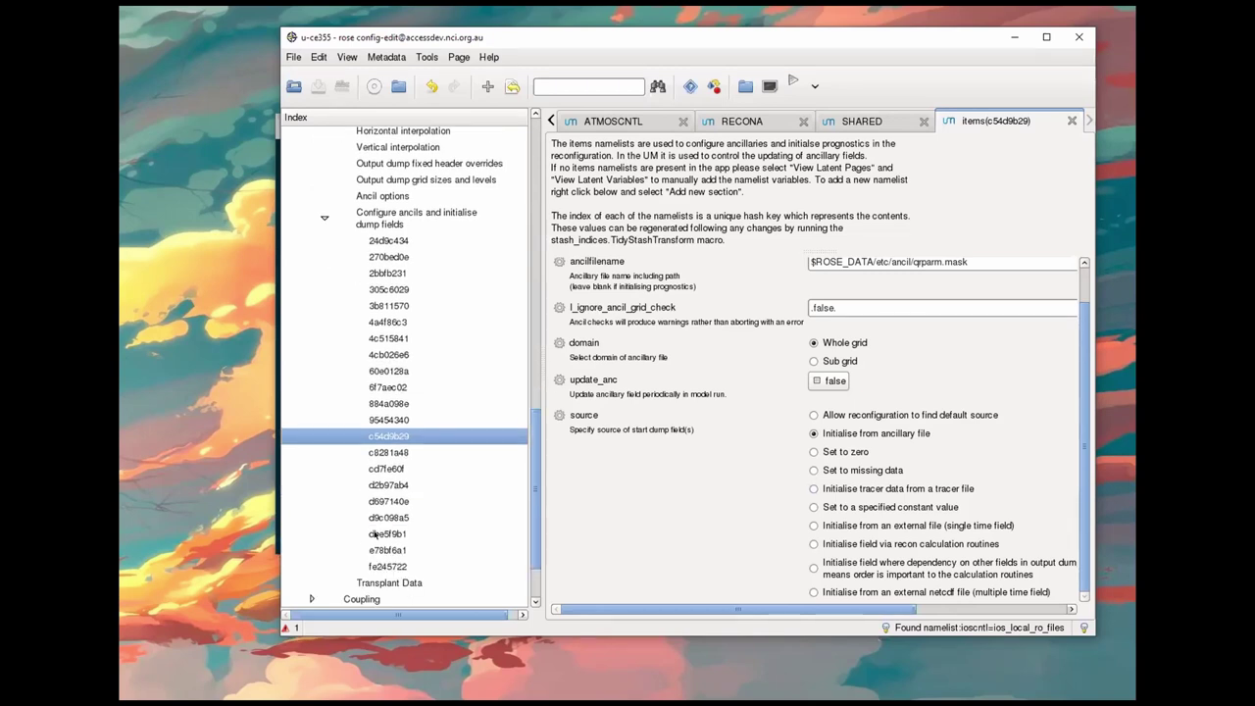
{"action": "left_click", "coordinate": [393, 420]}
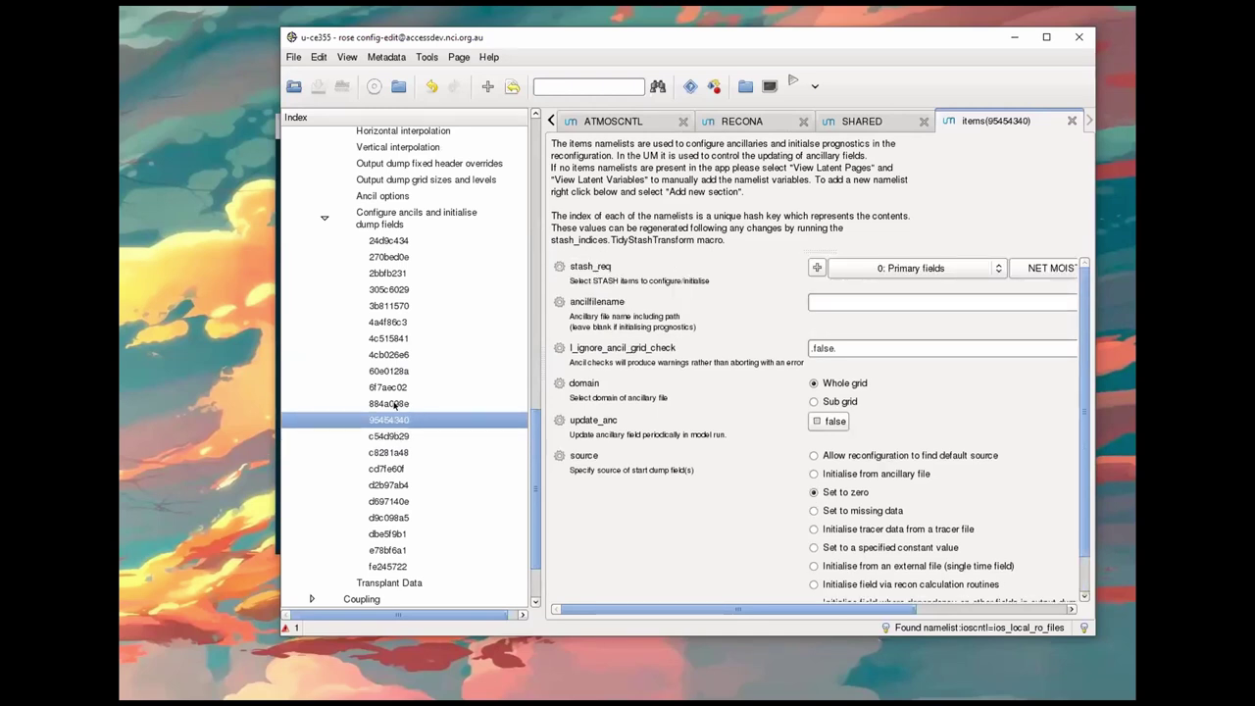
{"action": "left_click", "coordinate": [391, 404]}
{"action": "scroll", "coordinate": [681, 386], "scroll_direction": "down", "scroll_amount": 5}
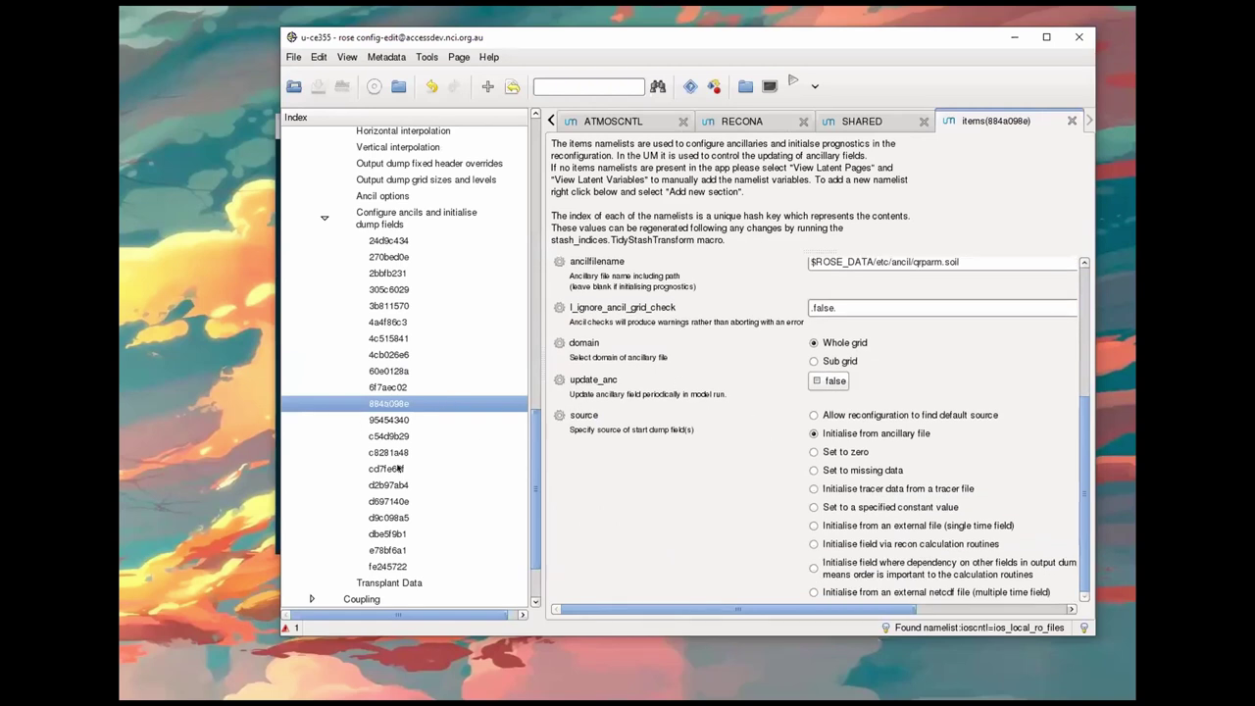
{"action": "left_click", "coordinate": [396, 453]}
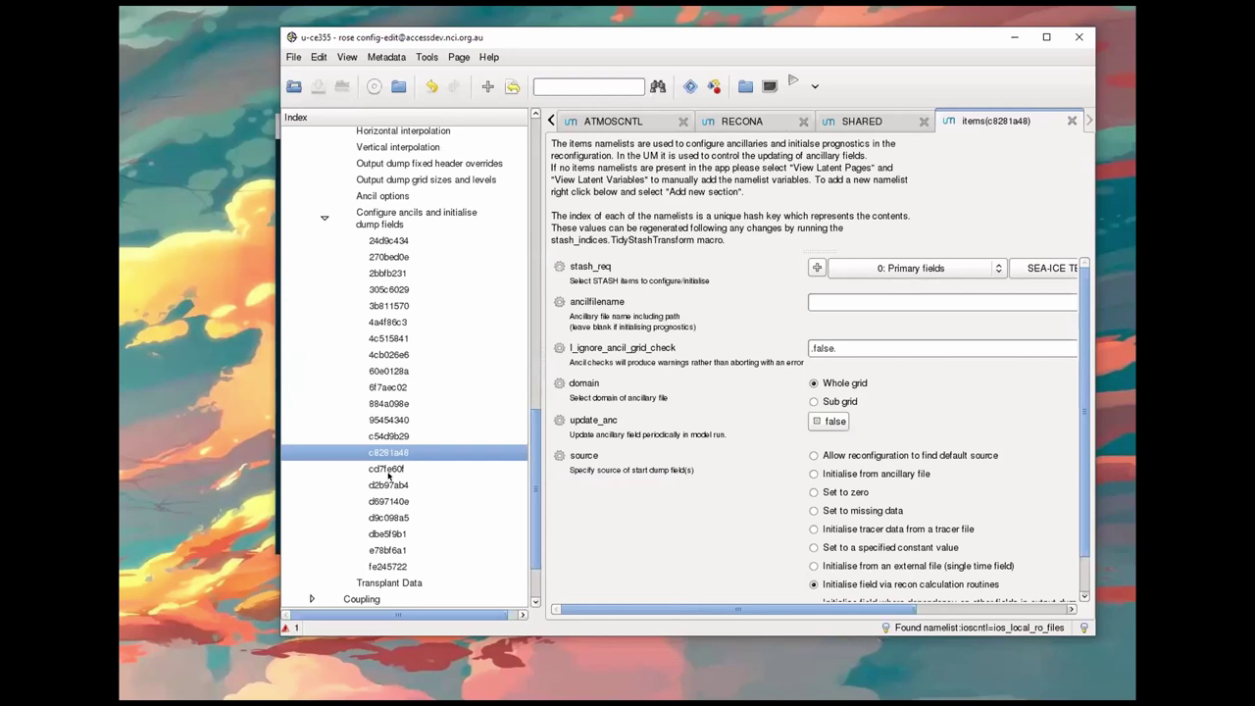
Step: Review item cd7fe60f, covering its full STASH request names, ancillary file, update period, interval and source
{"action": "left_click", "coordinate": [395, 471]}
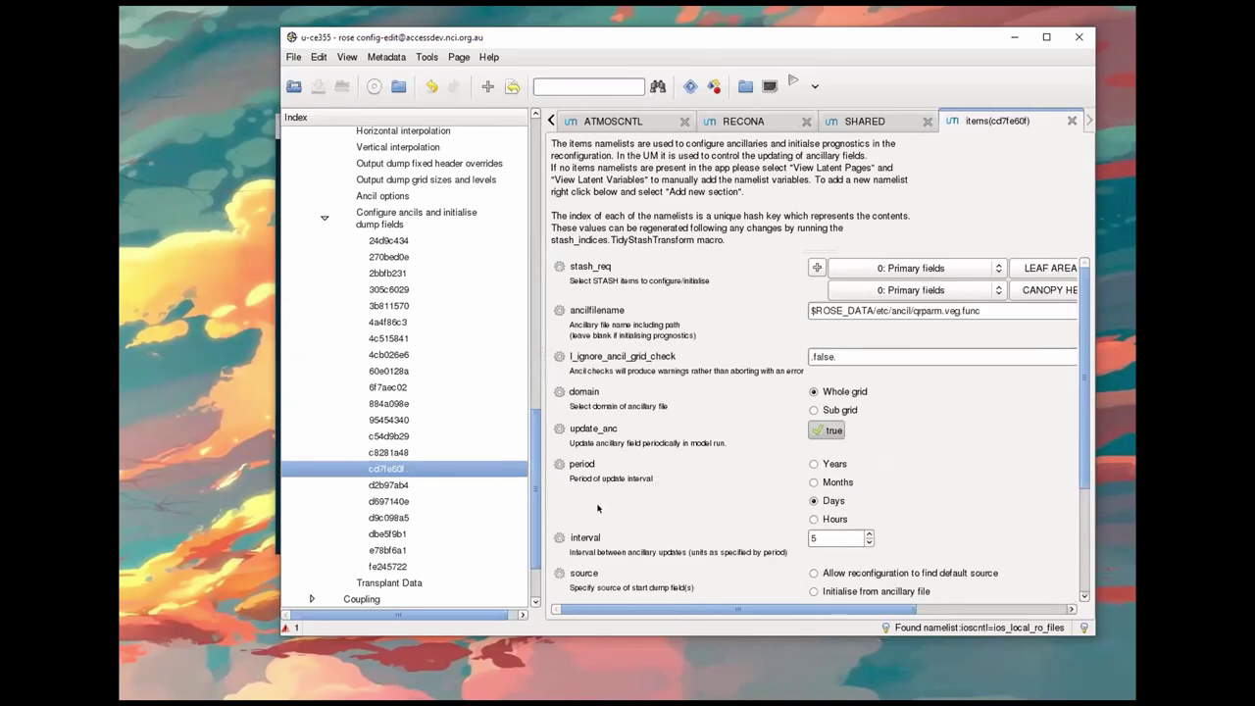
{"action": "scroll", "coordinate": [971, 463], "scroll_direction": "down", "scroll_amount": 2}
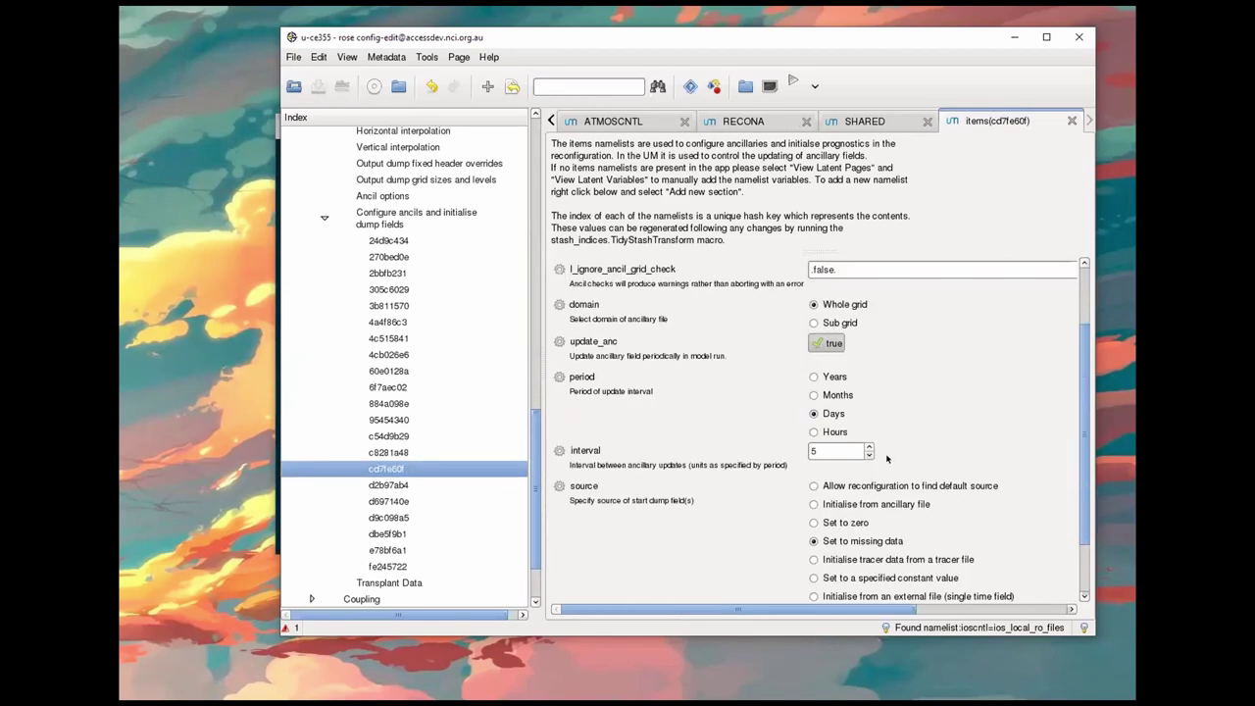
{"action": "scroll", "coordinate": [918, 407], "scroll_direction": "up", "scroll_amount": 2}
{"action": "left_click", "coordinate": [1079, 610]}
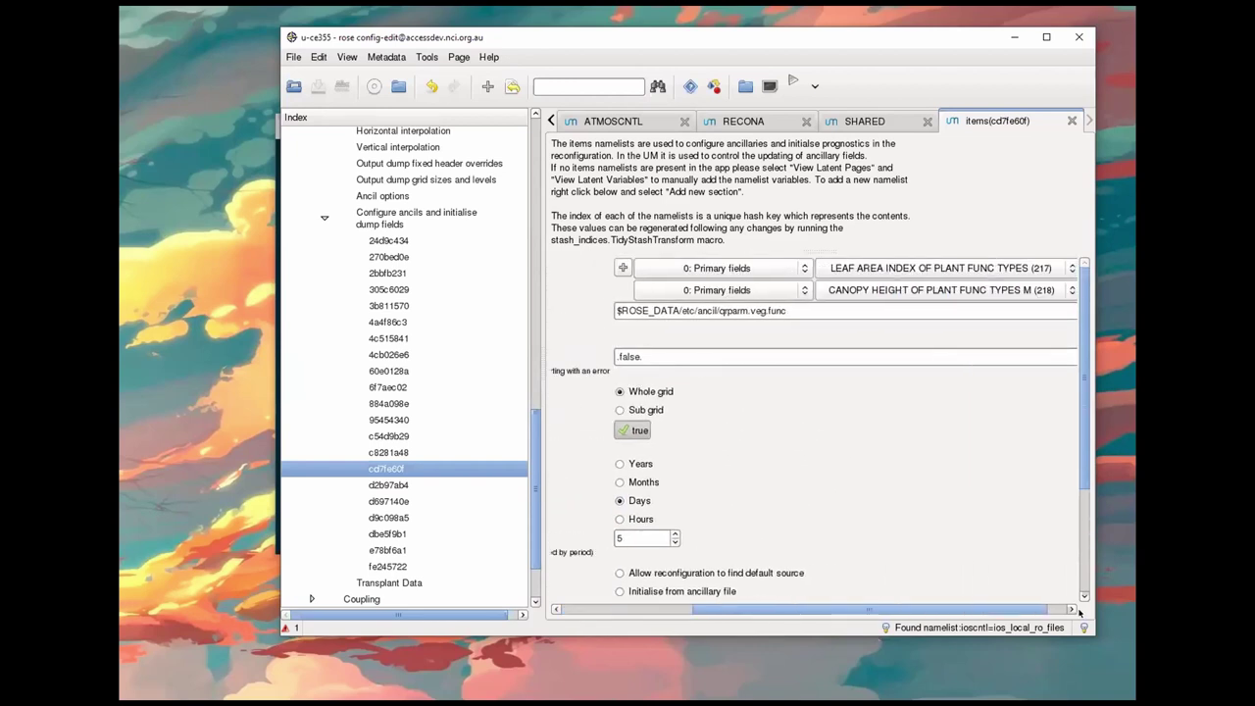
{"action": "left_click", "coordinate": [1078, 610]}
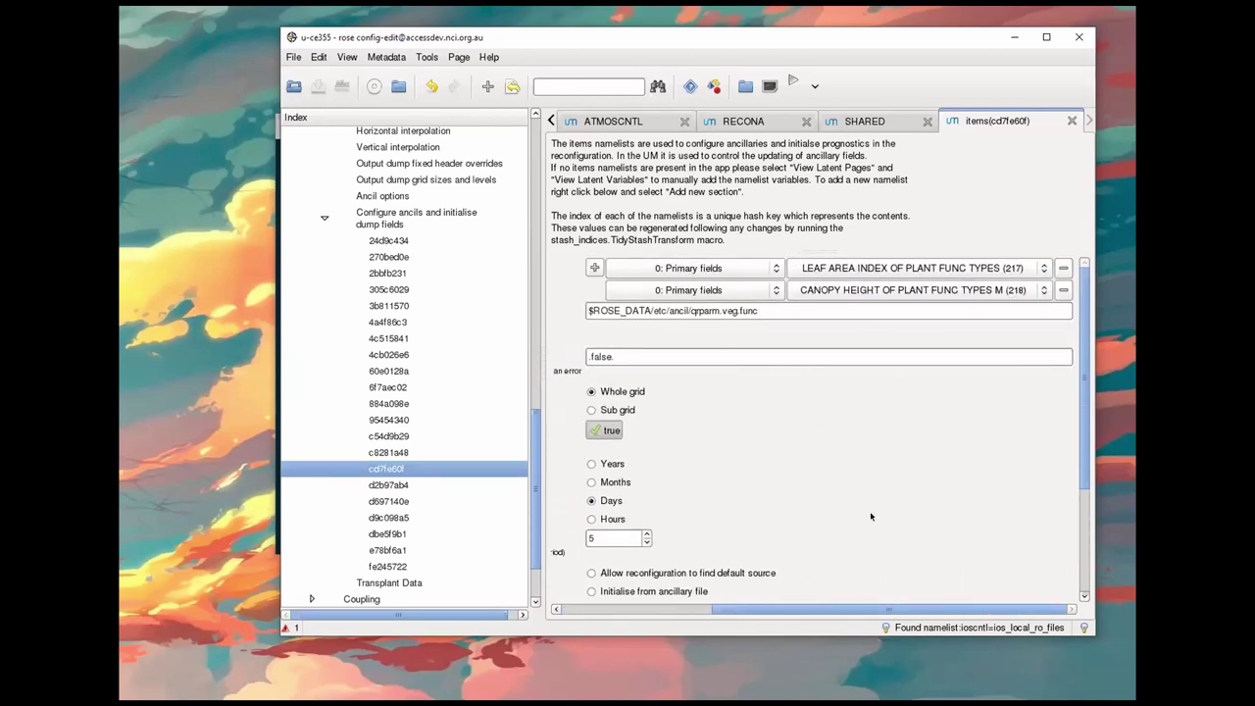
{"action": "left_click_drag", "start_coordinate": [868, 610], "coordinate": [740, 606]}
{"action": "scroll", "coordinate": [992, 479], "scroll_direction": "down", "scroll_amount": 3}
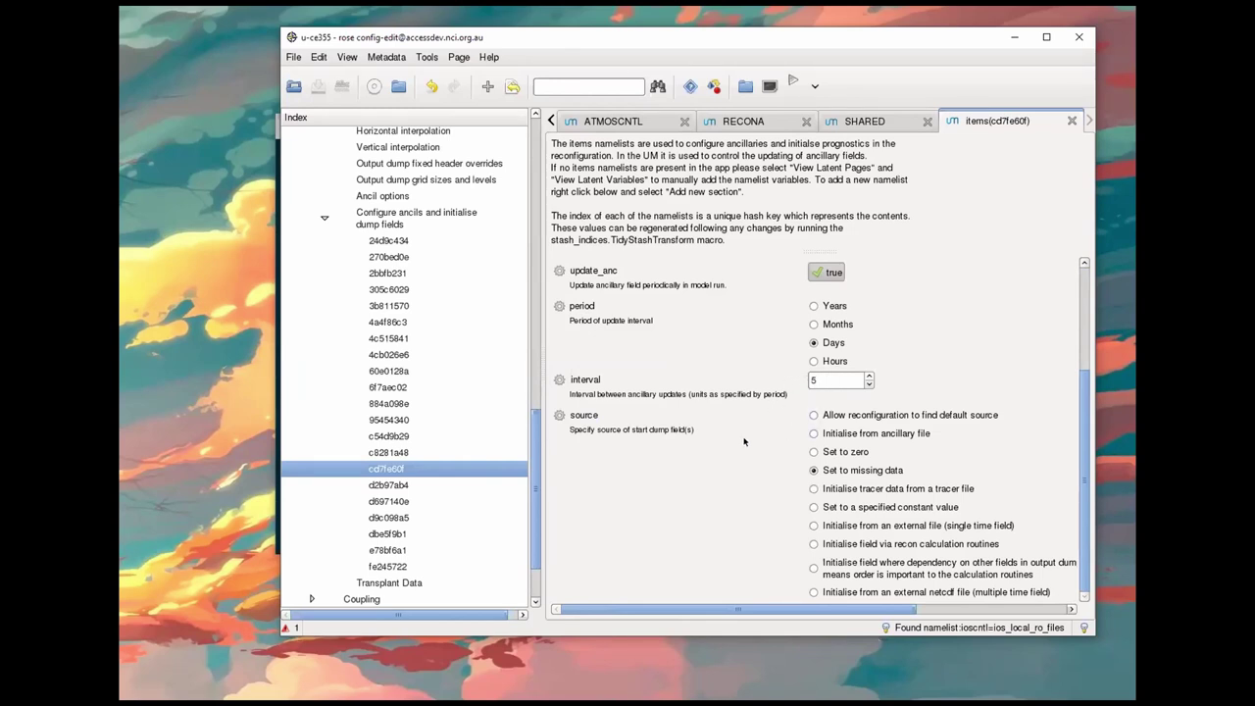
Step: Collapse the Configure ancils and initialise dump fields item list and expand IO System Settings
{"action": "left_click", "coordinate": [324, 218]}
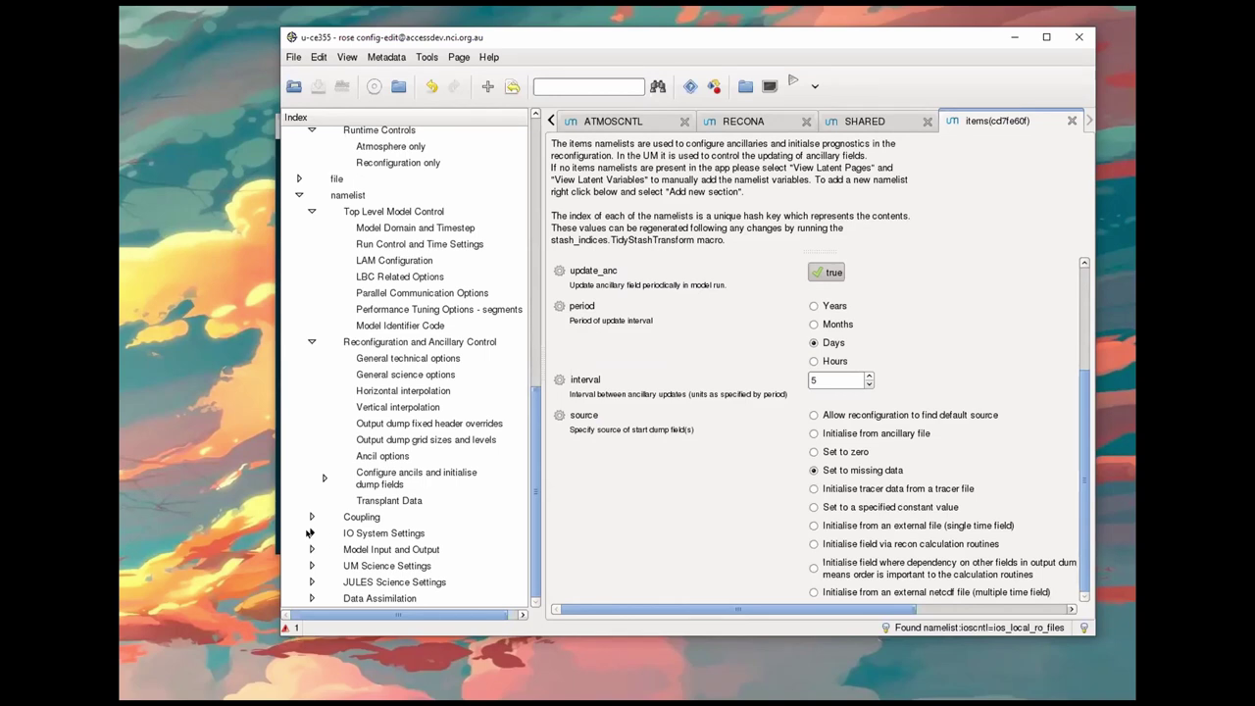
{"action": "left_click", "coordinate": [311, 533]}
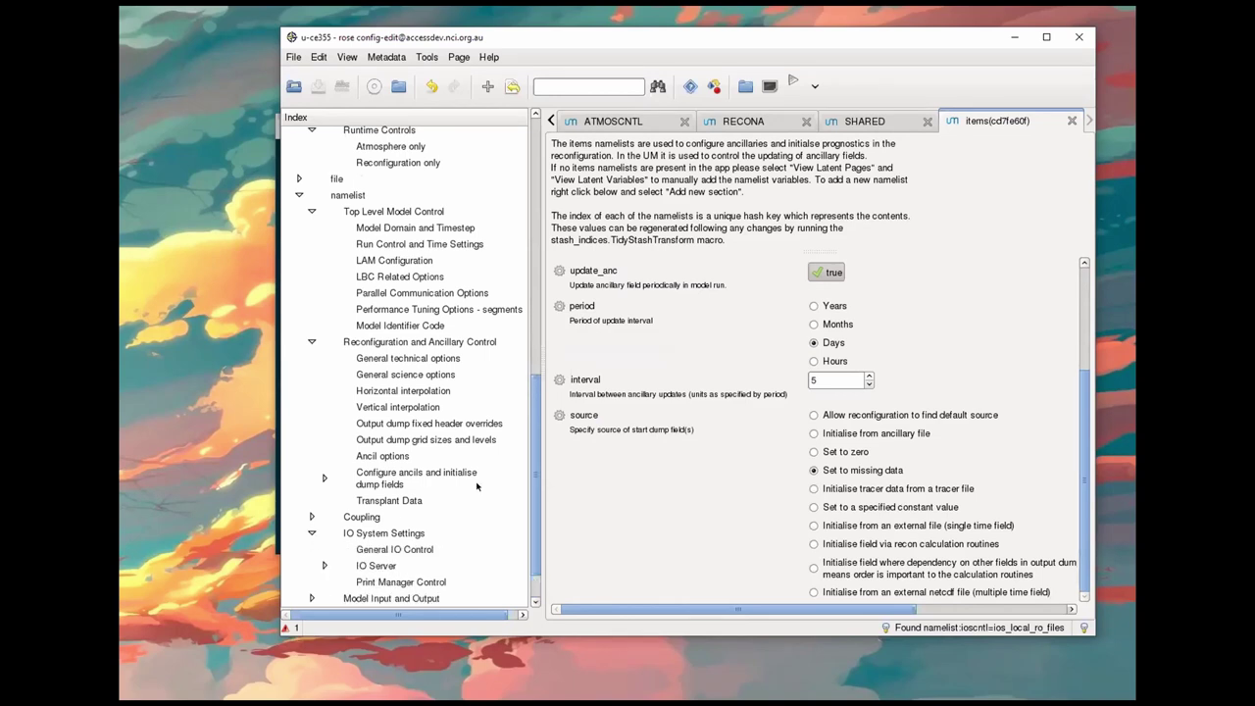
{"action": "scroll", "coordinate": [476, 486], "scroll_direction": "down", "scroll_amount": 1}
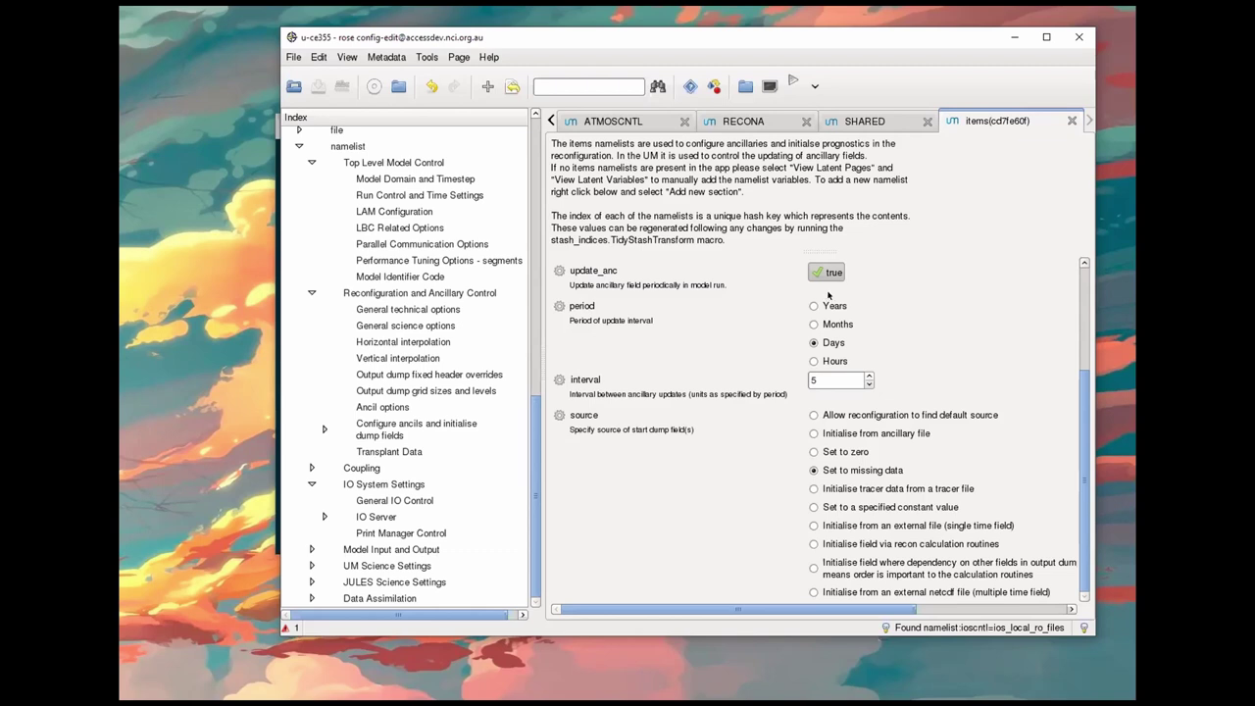
Step: Go back over the qrparm.veg.func item's ancilfilename path and its update and source options
{"action": "scroll", "coordinate": [944, 280], "scroll_direction": "up", "scroll_amount": 3}
{"action": "scroll", "coordinate": [984, 310], "scroll_direction": "up", "scroll_amount": 1}
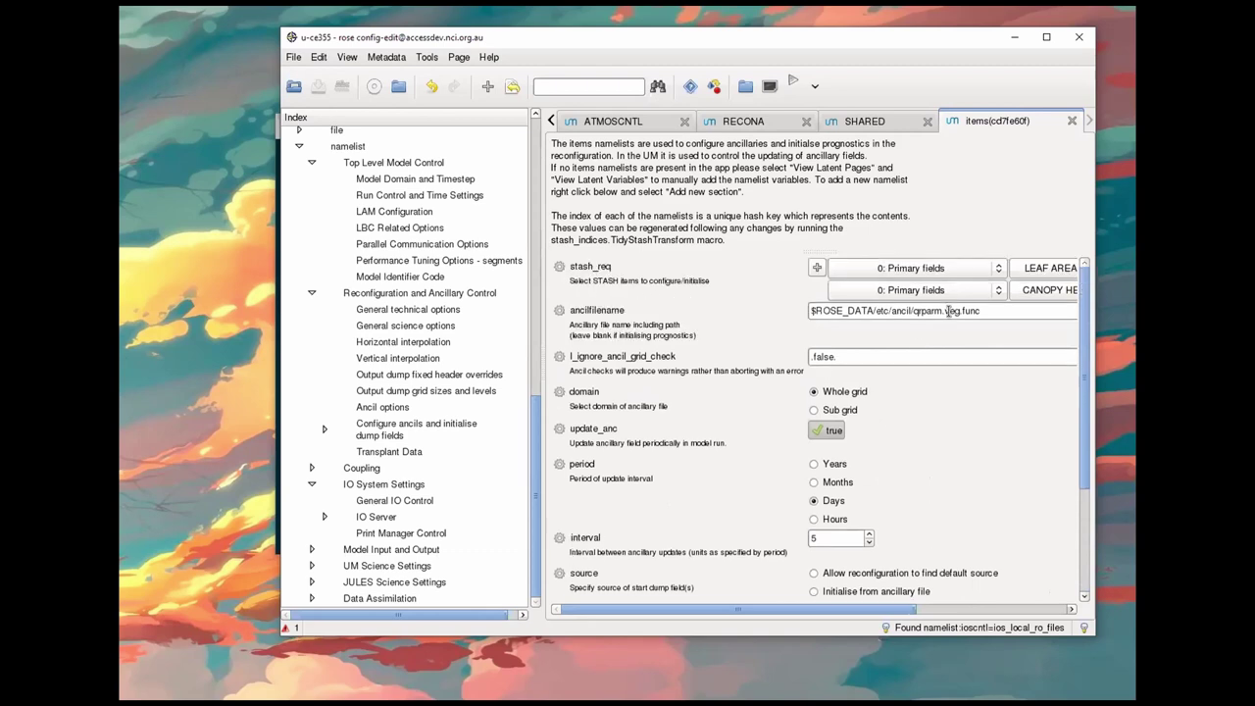
{"action": "triple_click", "coordinate": [810, 310]}
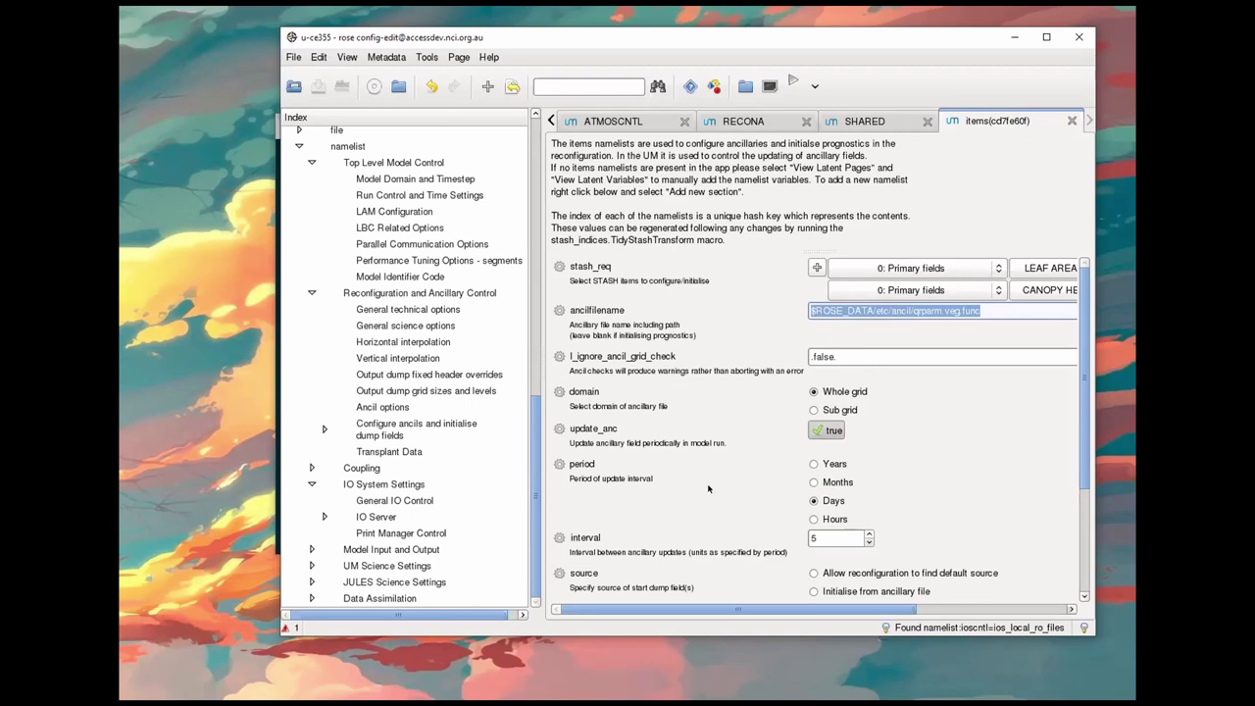
{"action": "scroll", "coordinate": [686, 482], "scroll_direction": "down", "scroll_amount": 3}
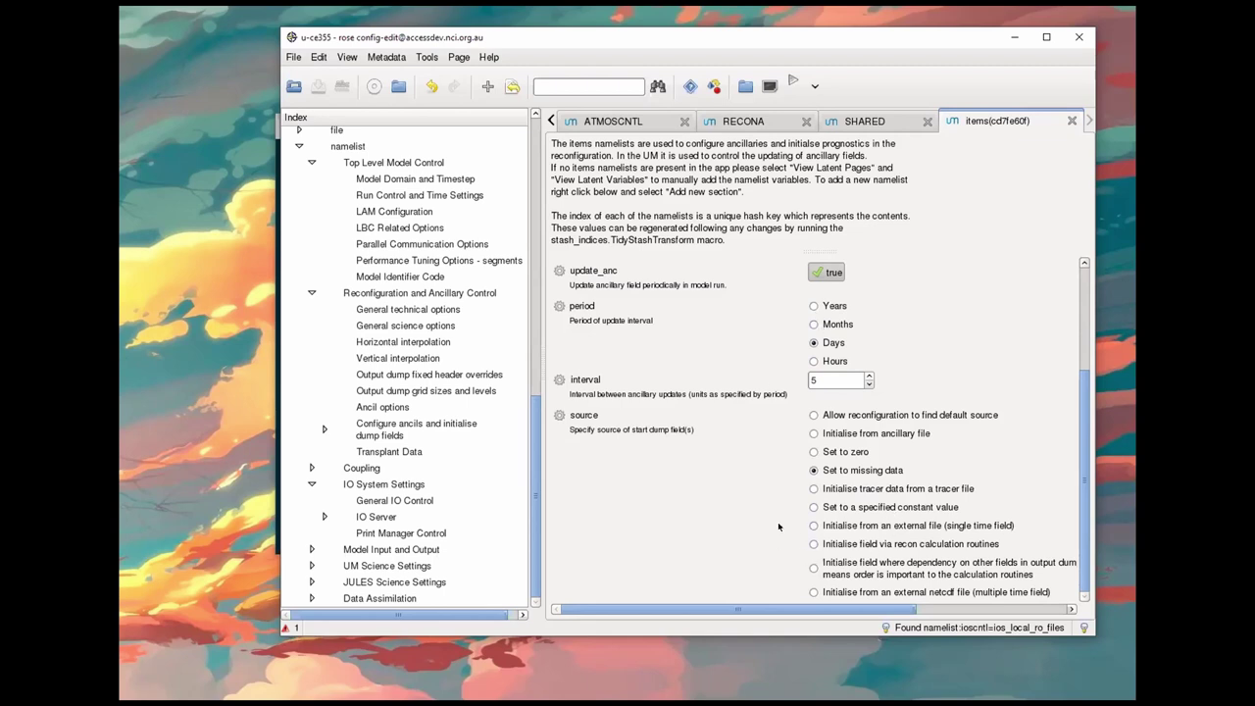
{"action": "scroll", "coordinate": [778, 526], "scroll_direction": "up", "scroll_amount": 3}
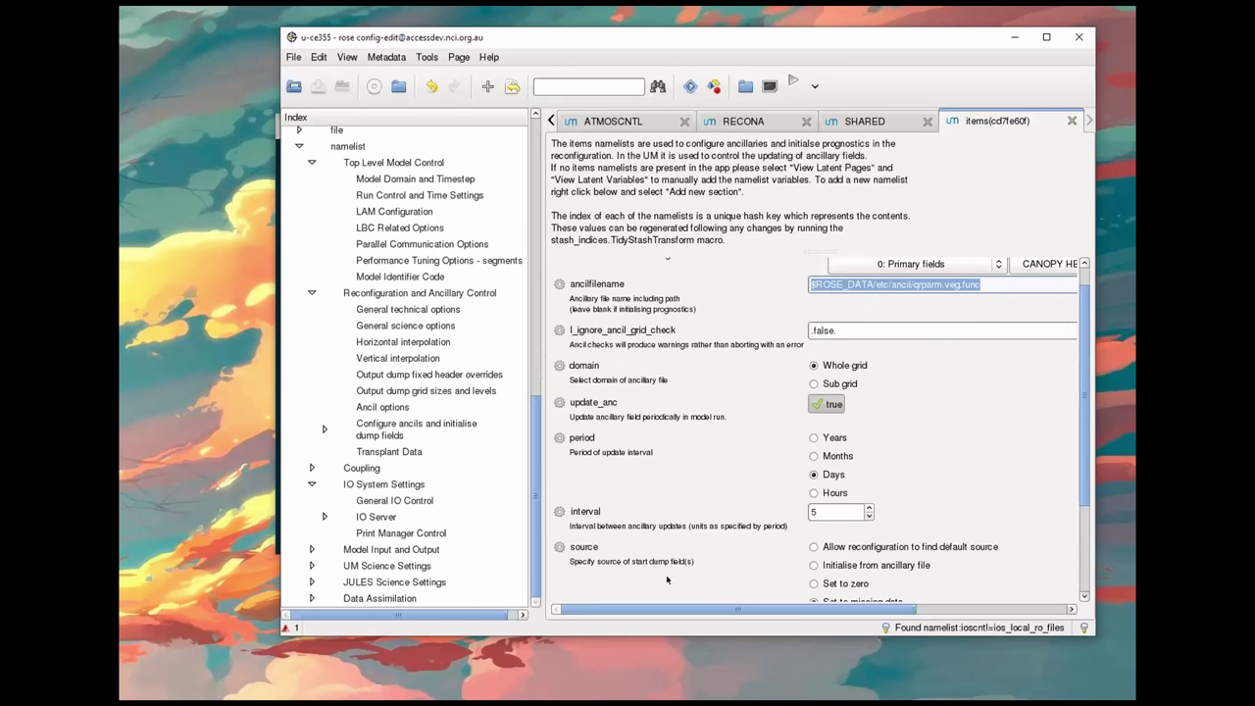
{"action": "scroll", "coordinate": [667, 578], "scroll_direction": "down", "scroll_amount": 2}
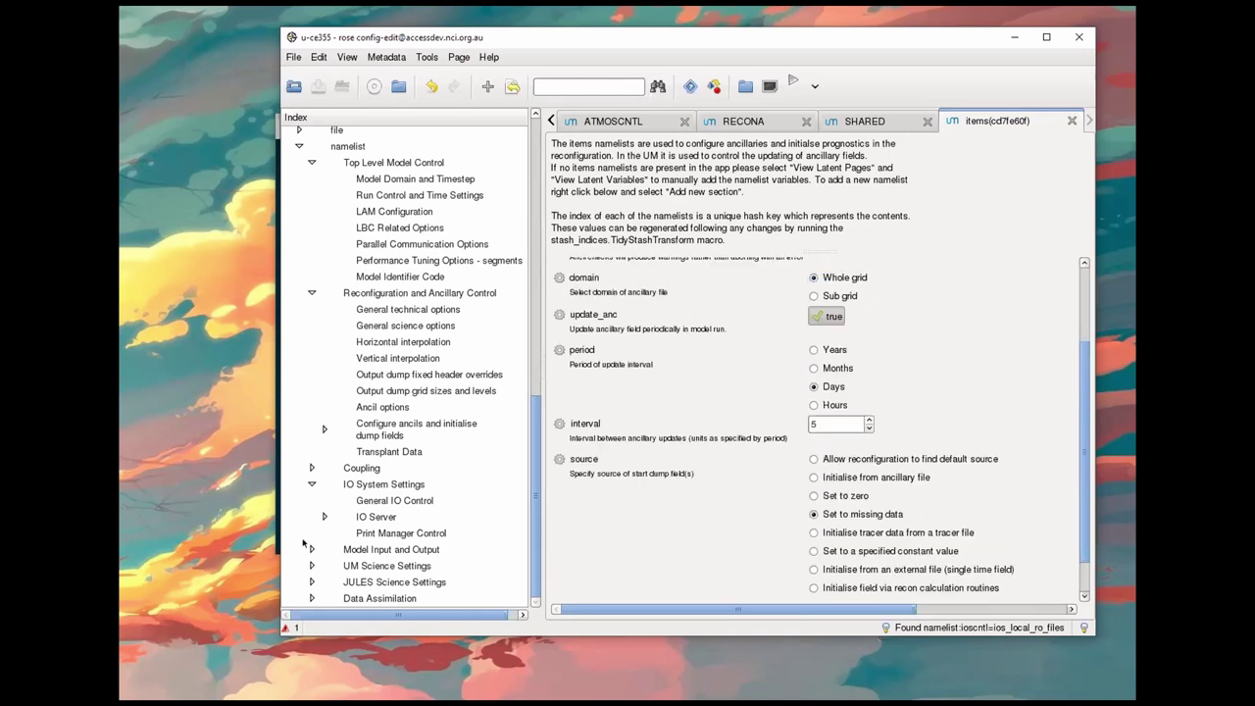
Step: View the General IO Control and Model Input and Output pages and collapse IO System Settings
{"action": "left_click", "coordinate": [389, 502]}
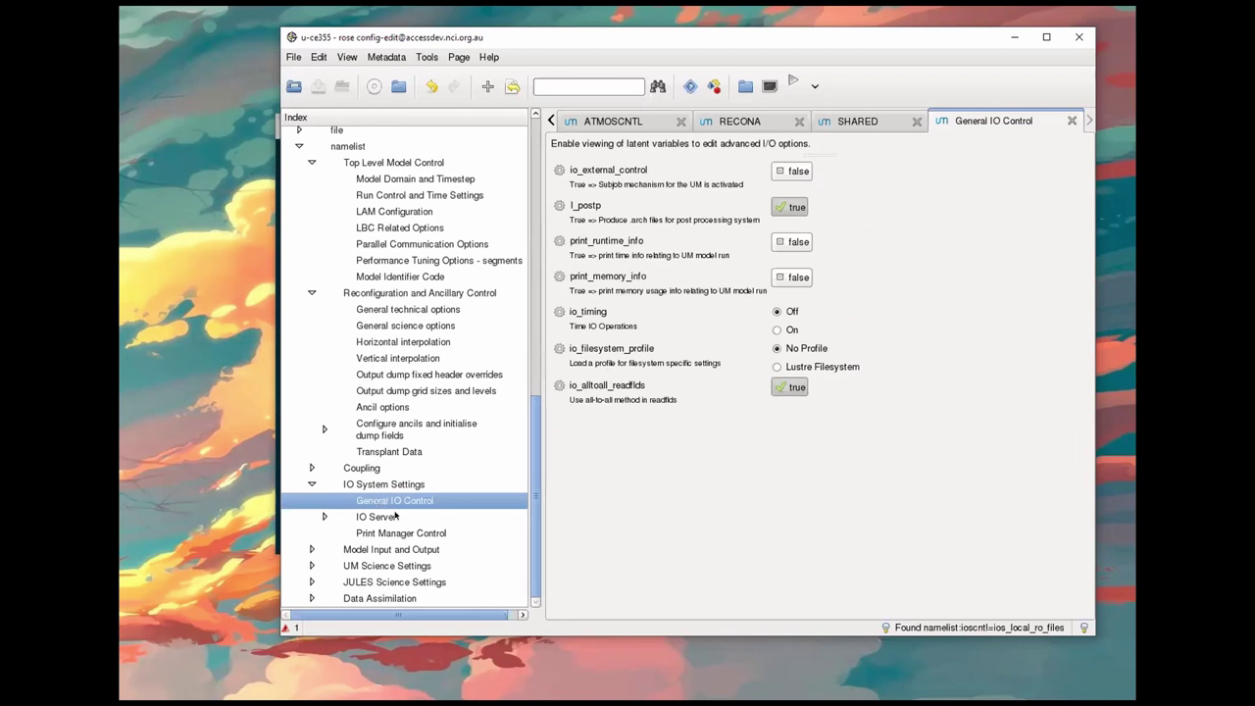
{"action": "left_click", "coordinate": [384, 548]}
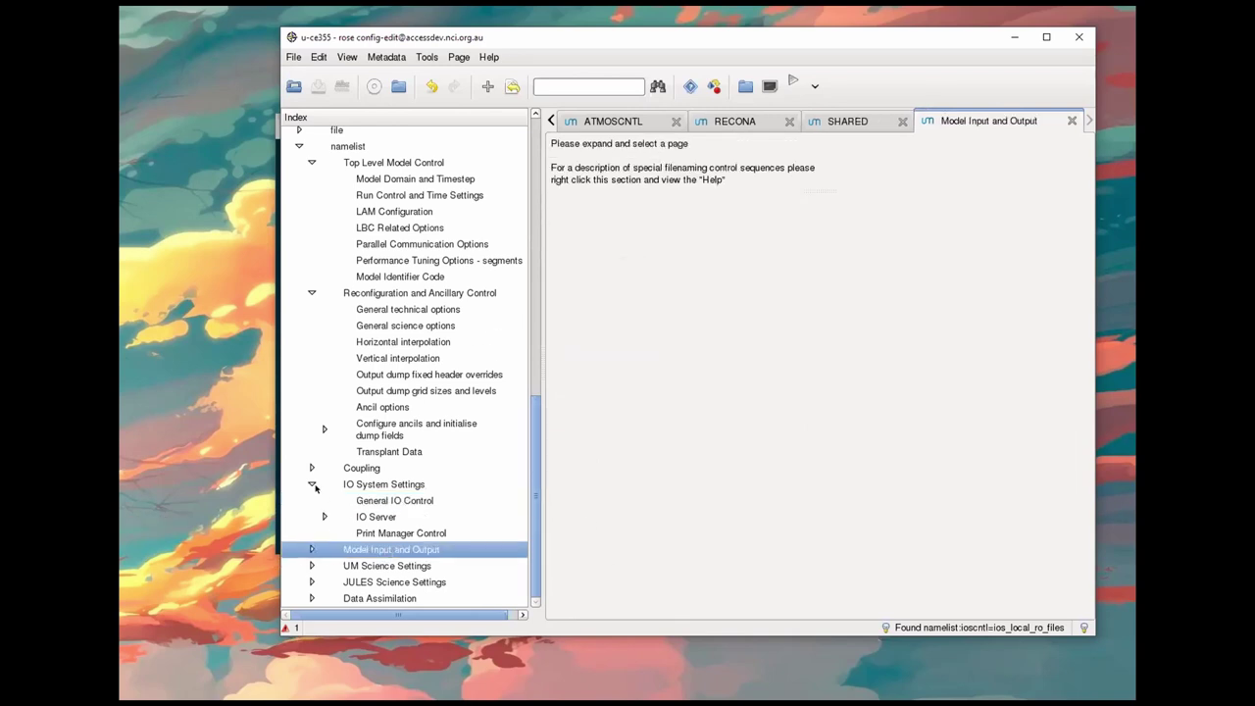
{"action": "left_click", "coordinate": [311, 484]}
Step: Expand Model Input and Output and view its Model Output Streams and Dumping and Meaning pages
{"action": "left_click", "coordinate": [310, 549]}
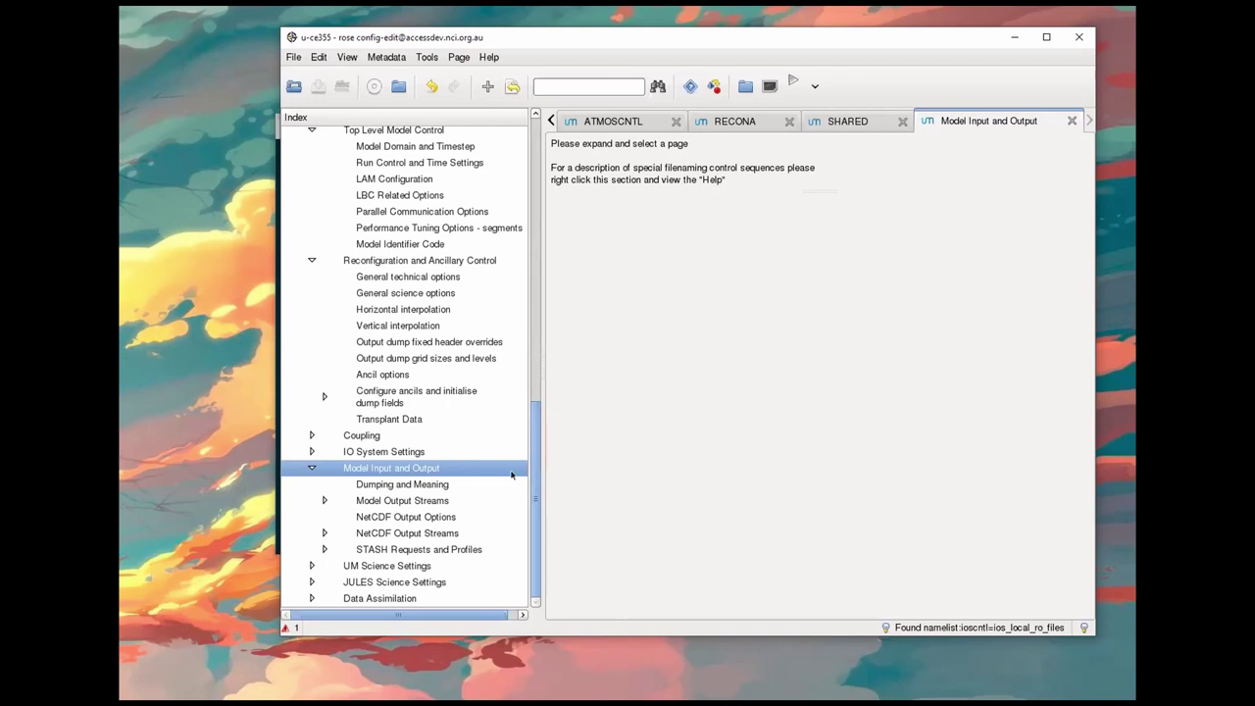
{"action": "left_click", "coordinate": [397, 502]}
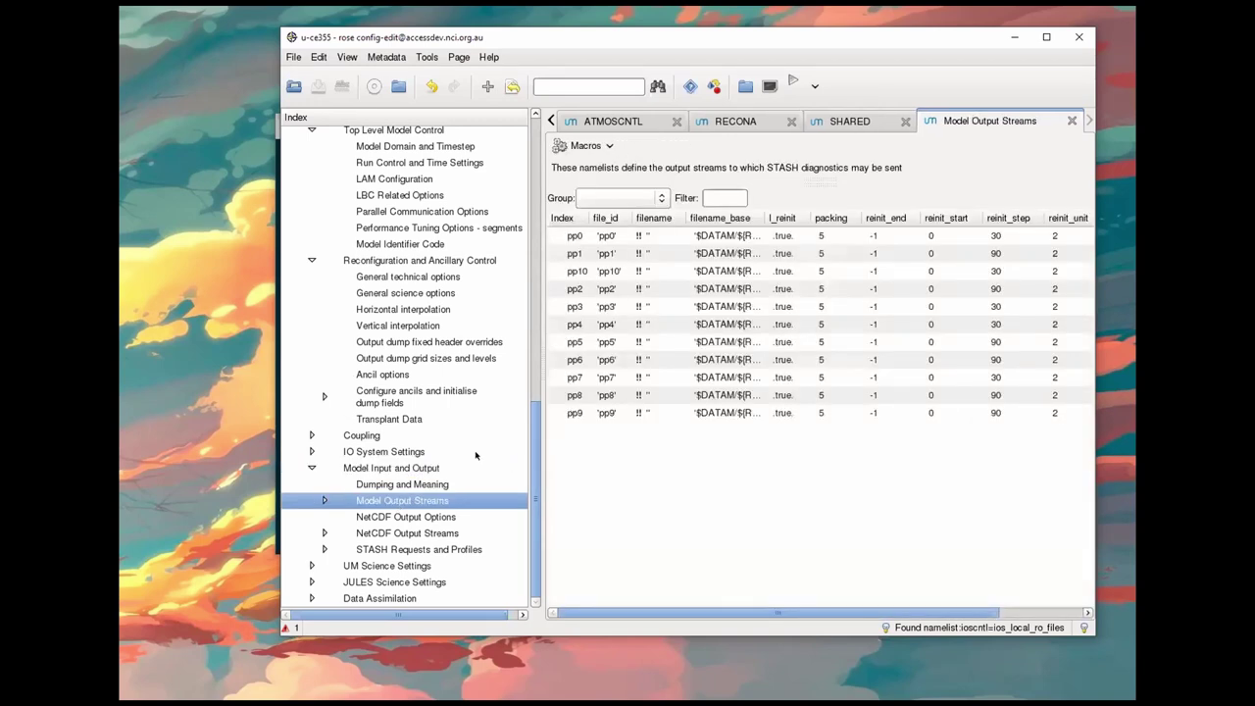
{"action": "left_click", "coordinate": [392, 484]}
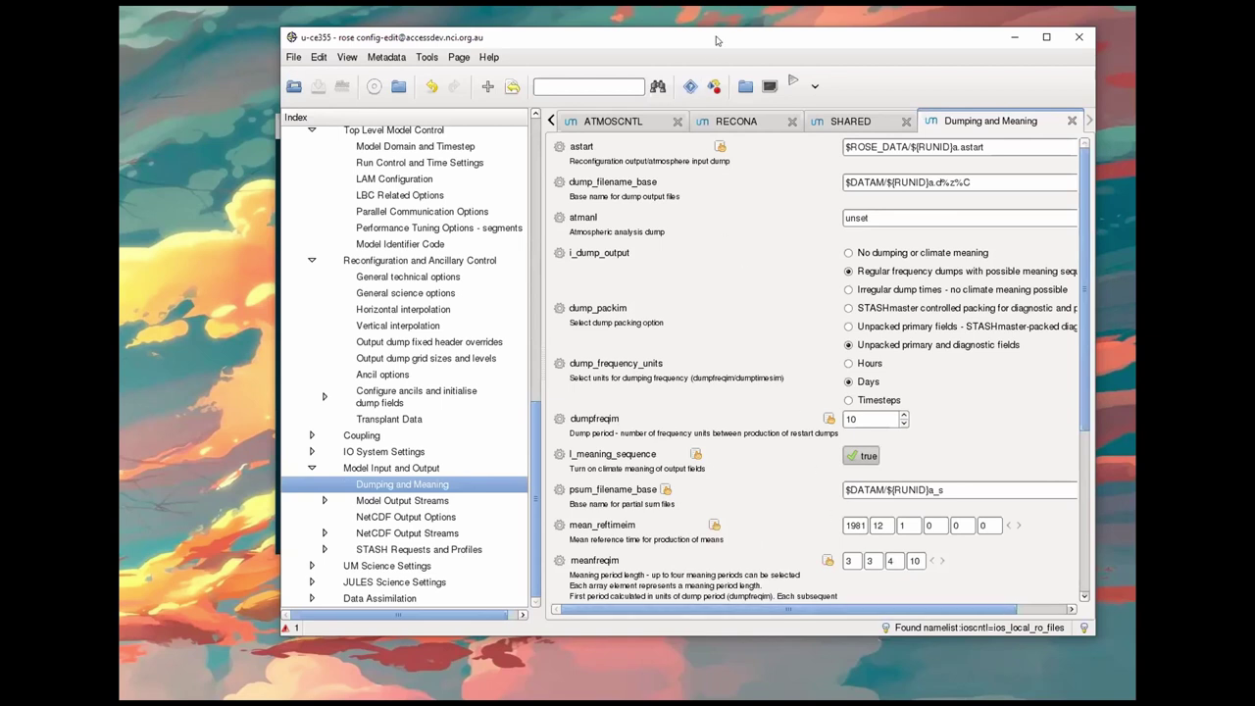
Step: Move the editor window aside and close all open pages except Dumping and Meaning
{"action": "left_click_drag", "start_coordinate": [721, 42], "coordinate": [656, 39]}
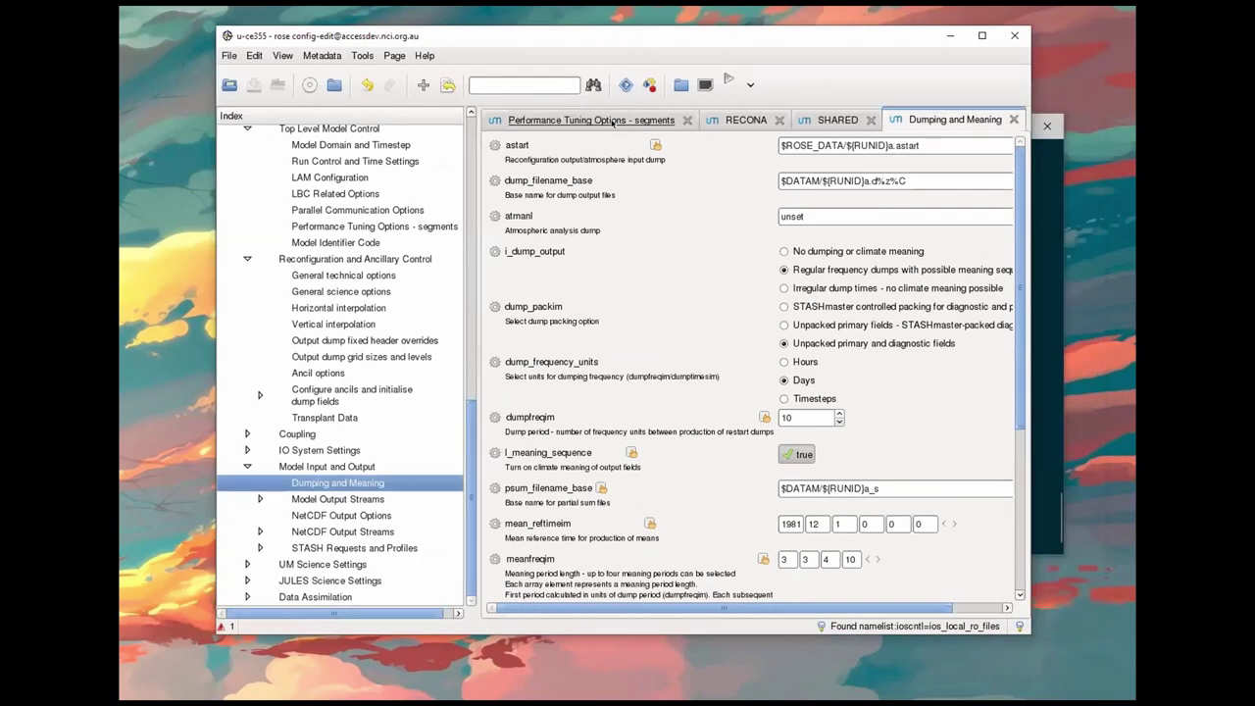
{"action": "left_click", "coordinate": [686, 120]}
{"action": "left_click", "coordinate": [653, 119]}
{"action": "left_click", "coordinate": [562, 120]}
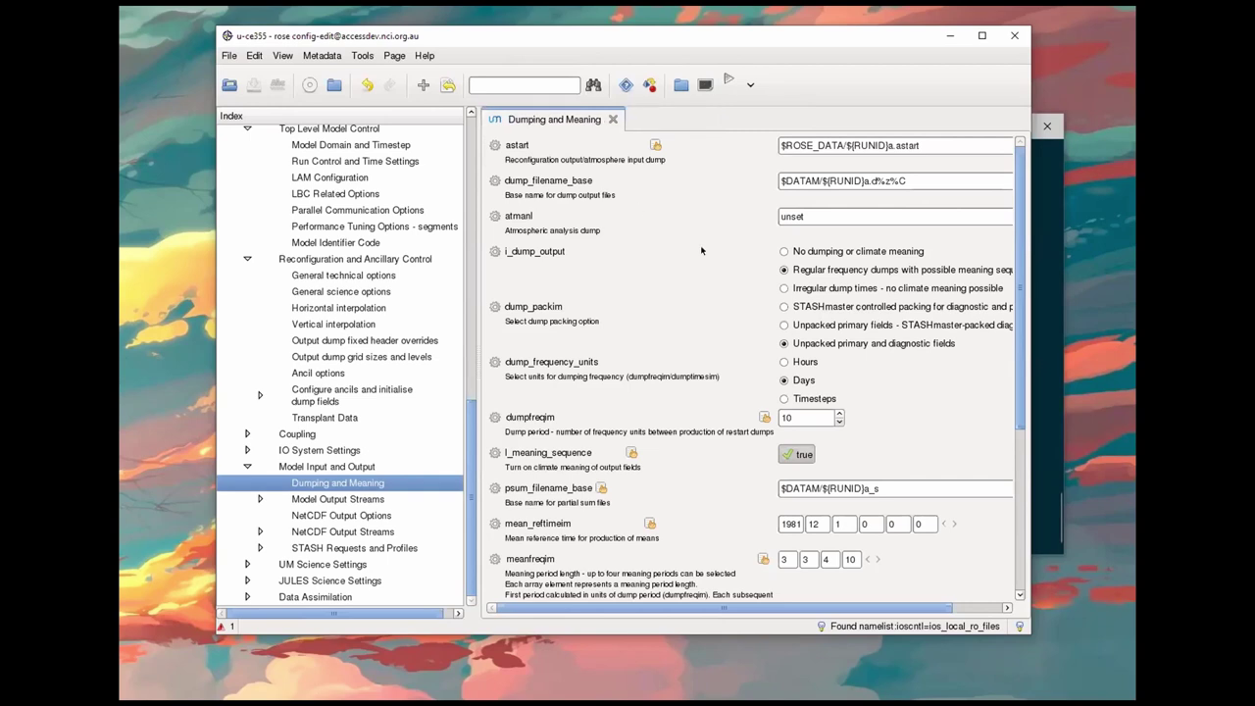
Step: Examine the dump_filename_base value, including its DATAM path, RUNID and date-format parts
{"action": "left_click_drag", "start_coordinate": [922, 180], "coordinate": [774, 174]}
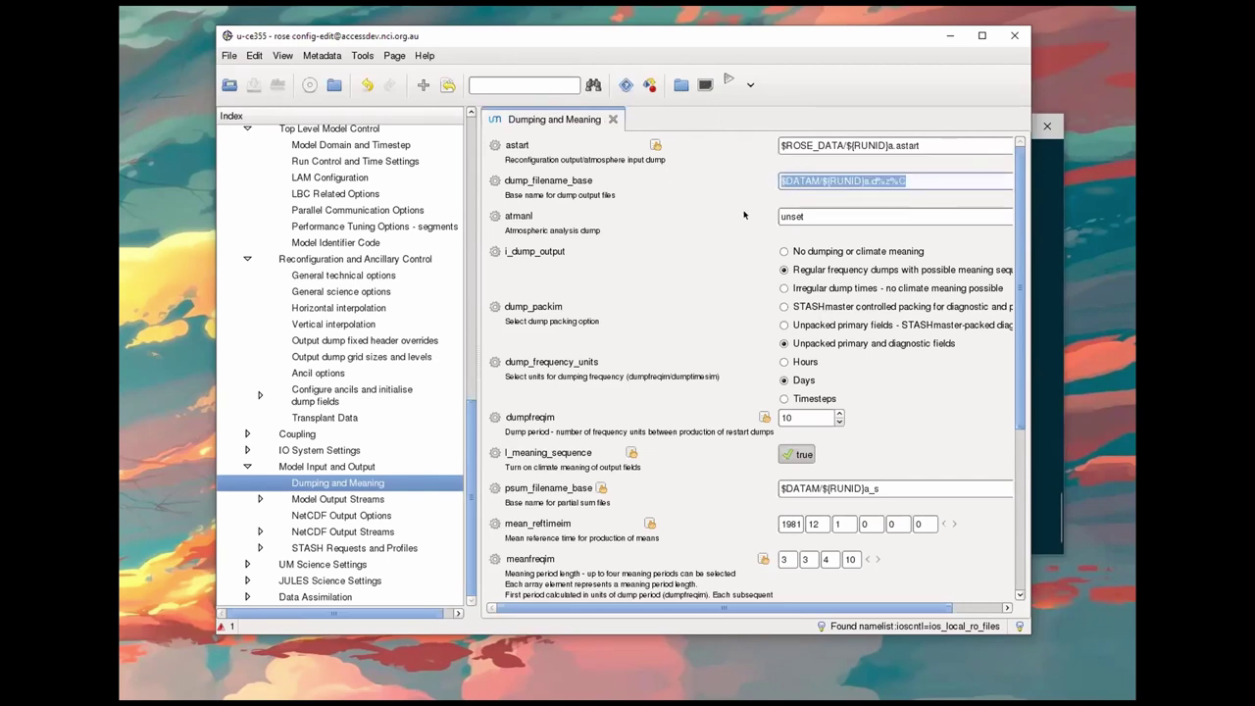
{"action": "left_click", "coordinate": [801, 181]}
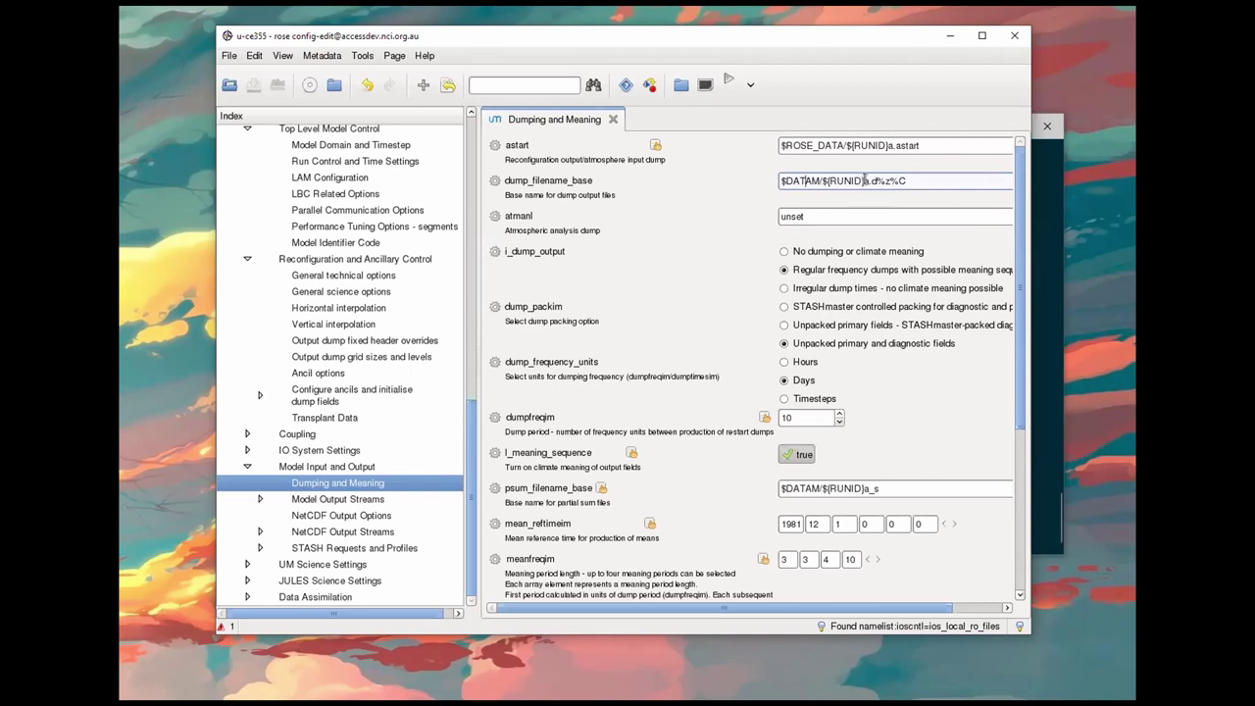
{"action": "left_click_drag", "start_coordinate": [871, 181], "coordinate": [906, 181]}
{"action": "left_click", "coordinate": [909, 179]}
Step: Review the dump frequency, climate meaning sequence and first meanfreqim period on the Dumping and Meaning page
{"action": "scroll", "coordinate": [799, 412], "scroll_direction": "down", "scroll_amount": 1}
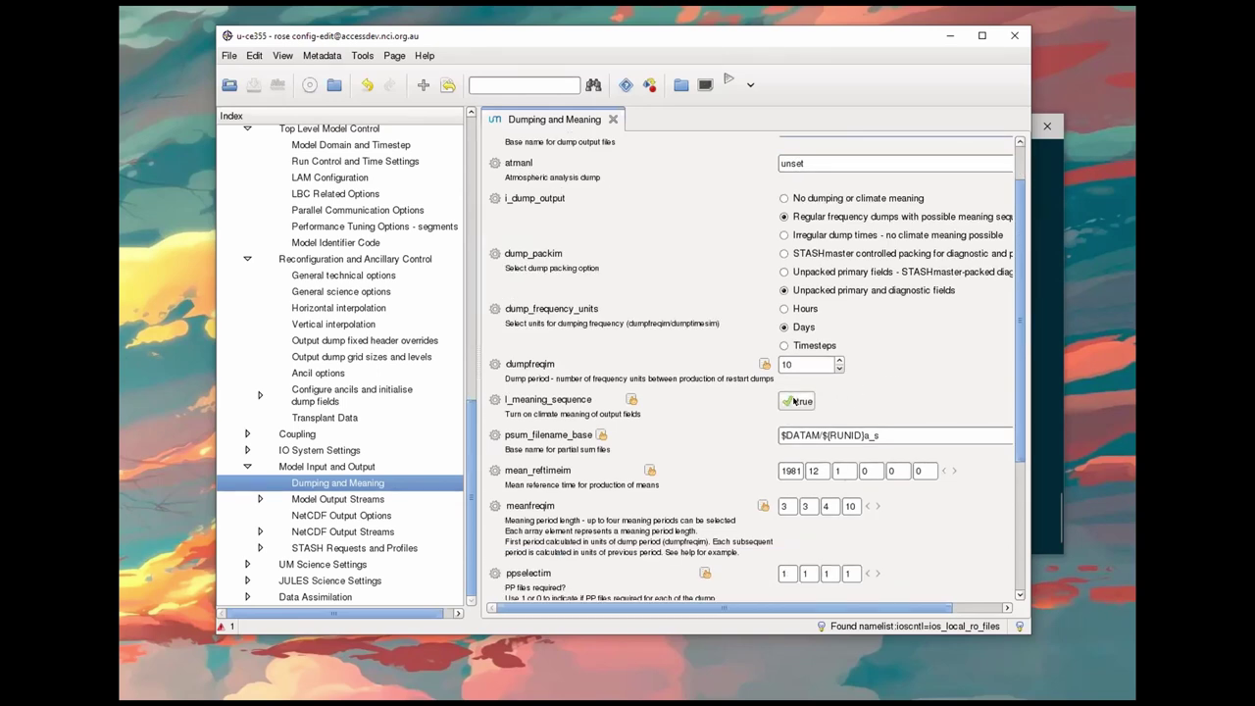
{"action": "scroll", "coordinate": [795, 402], "scroll_direction": "down", "scroll_amount": 1}
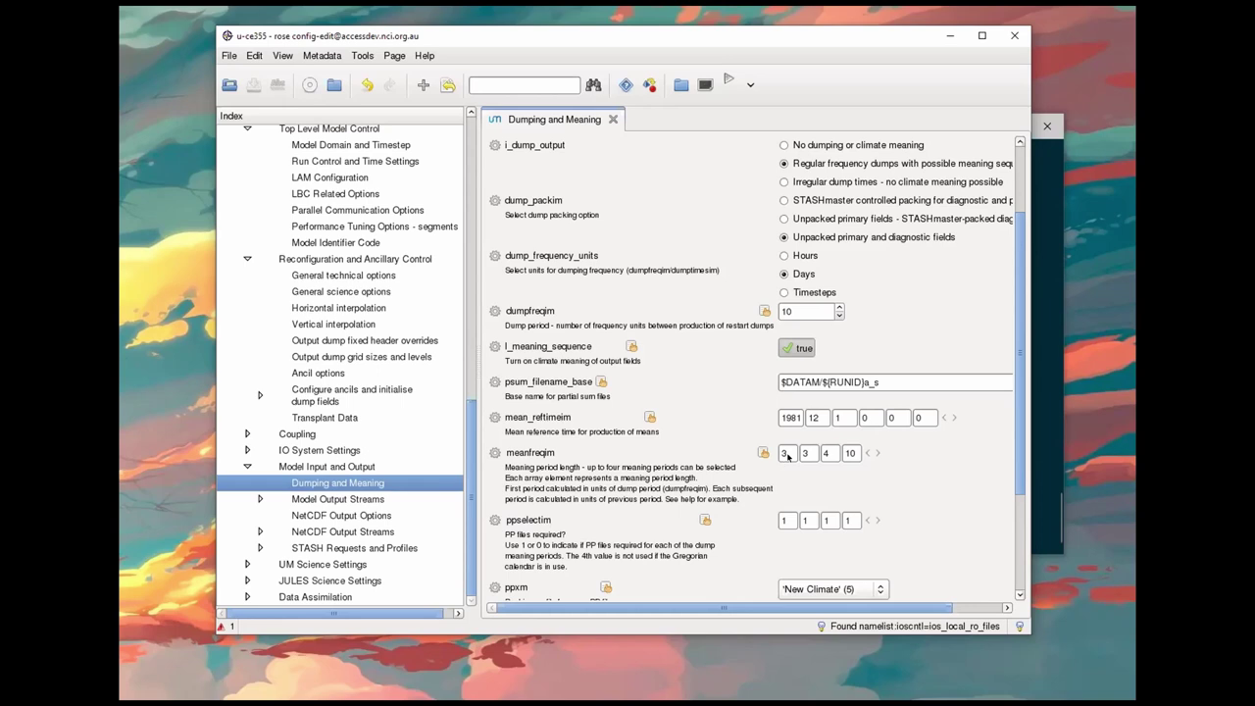
{"action": "scroll", "coordinate": [787, 455], "scroll_direction": "down", "scroll_amount": 1}
{"action": "double_click", "coordinate": [786, 398]}
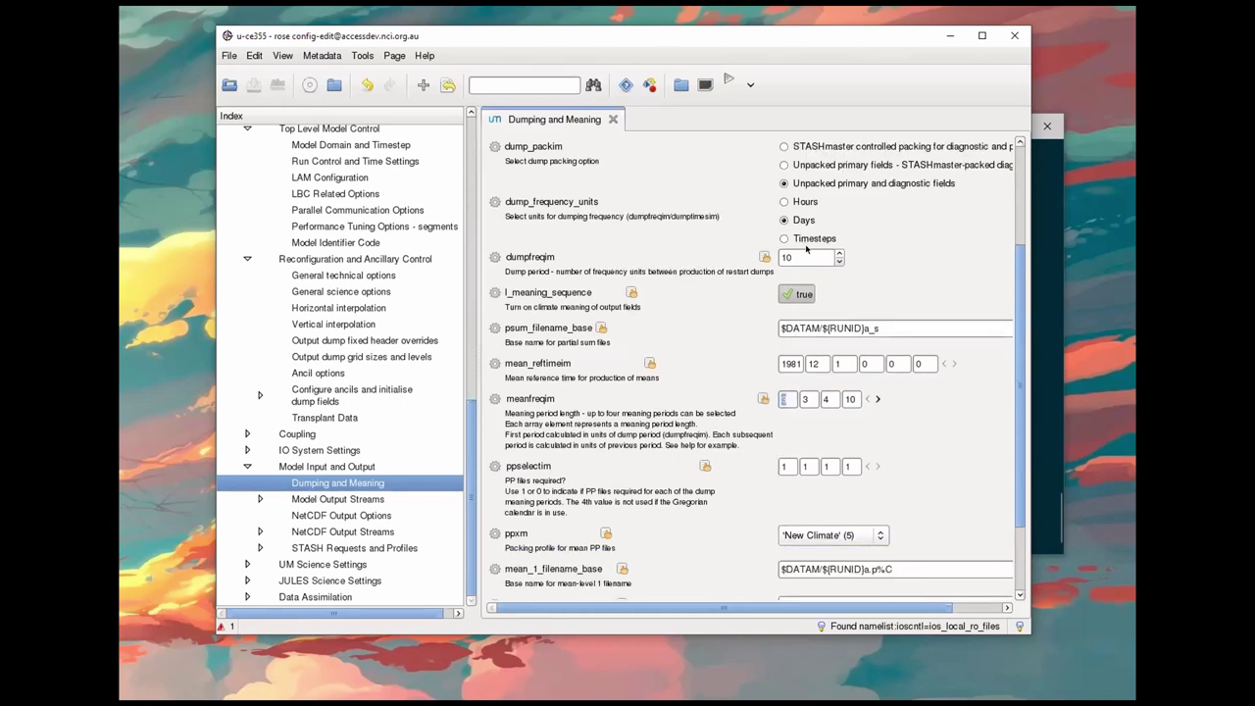
Step: Review the dumpfreqim dump period and the successive meanfreqim meaning periods on the Dumping and Meaning page
{"action": "double_click", "coordinate": [798, 257]}
{"action": "left_click", "coordinate": [788, 398]}
{"action": "left_click", "coordinate": [805, 398]}
{"action": "key", "text": "Tab"}
{"action": "key", "text": "Tab"}
Step: Examine the filename bases for mean levels 1 to 4 and the ppselectim flags for the meaning periods
{"action": "scroll", "coordinate": [936, 382], "scroll_direction": "down", "scroll_amount": 3}
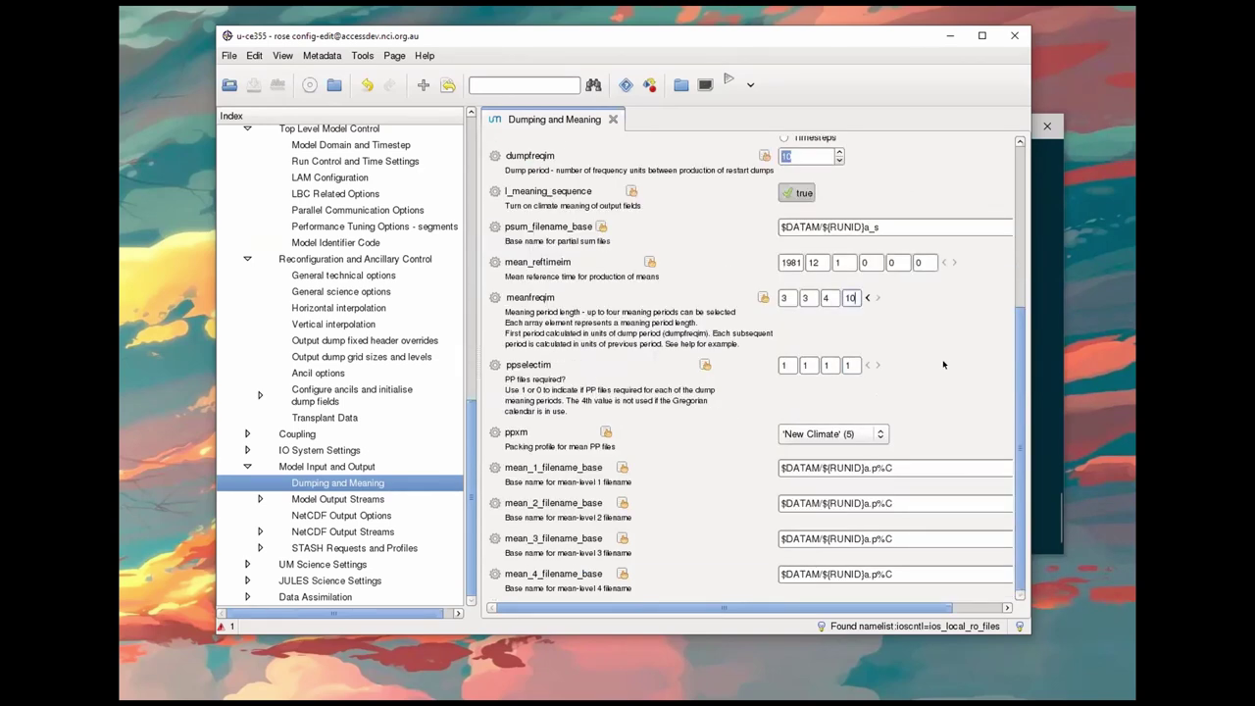
{"action": "left_click", "coordinate": [902, 466]}
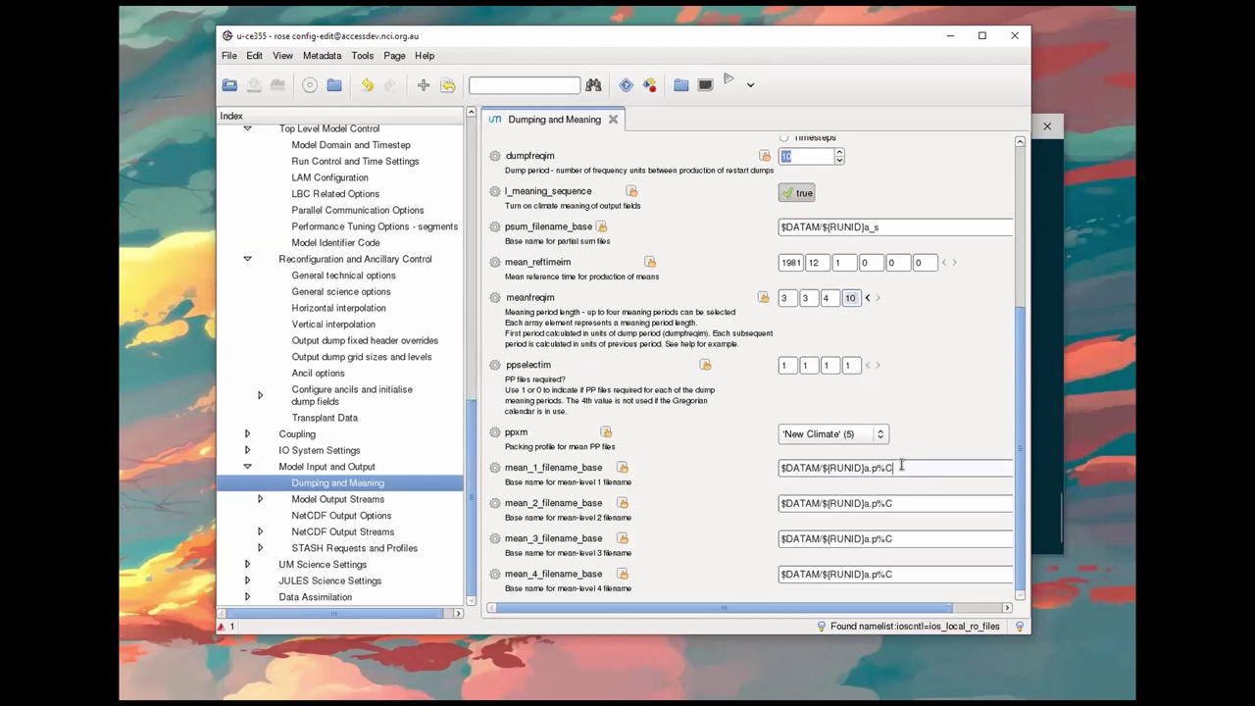
{"action": "left_click", "coordinate": [895, 534]}
{"action": "left_click", "coordinate": [899, 575]}
{"action": "left_click", "coordinate": [785, 364]}
Step: Open Model Output Streams, widen the filename_base column and inspect the file names of streams pp0 to pp4 and pp10
{"action": "left_click", "coordinate": [353, 500]}
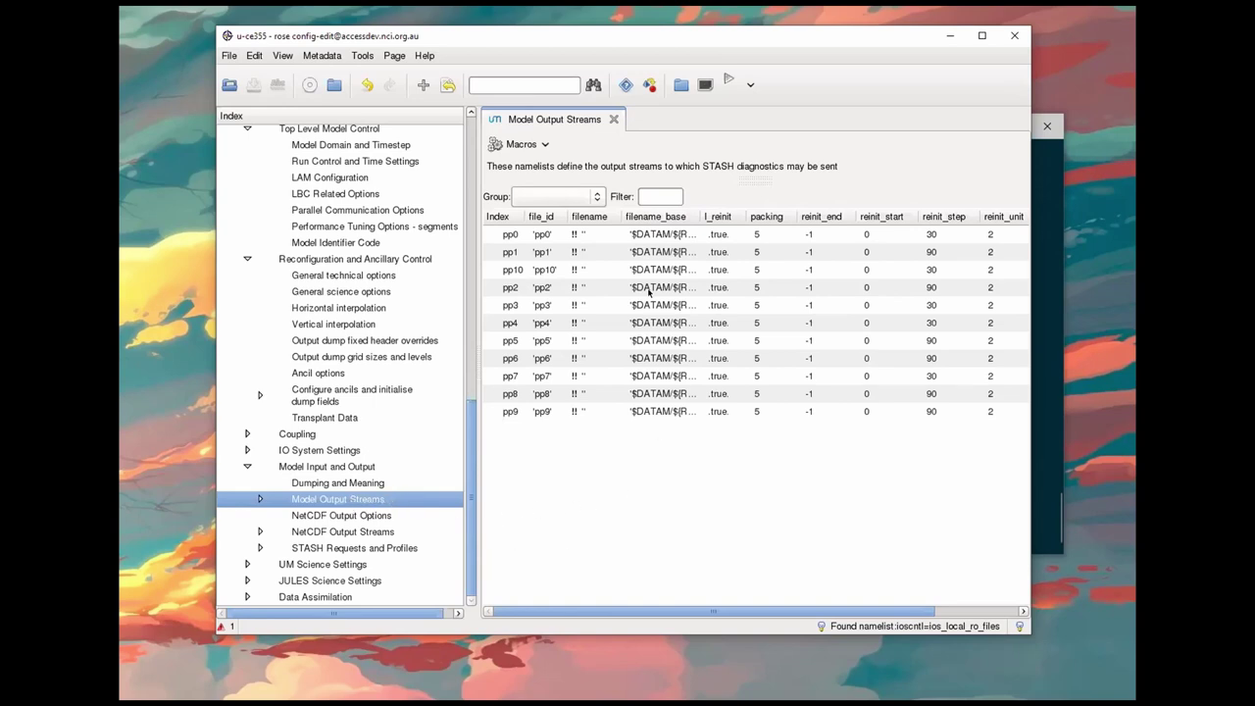
{"action": "left_click", "coordinate": [512, 240]}
{"action": "left_click_drag", "start_coordinate": [704, 224], "coordinate": [882, 220]}
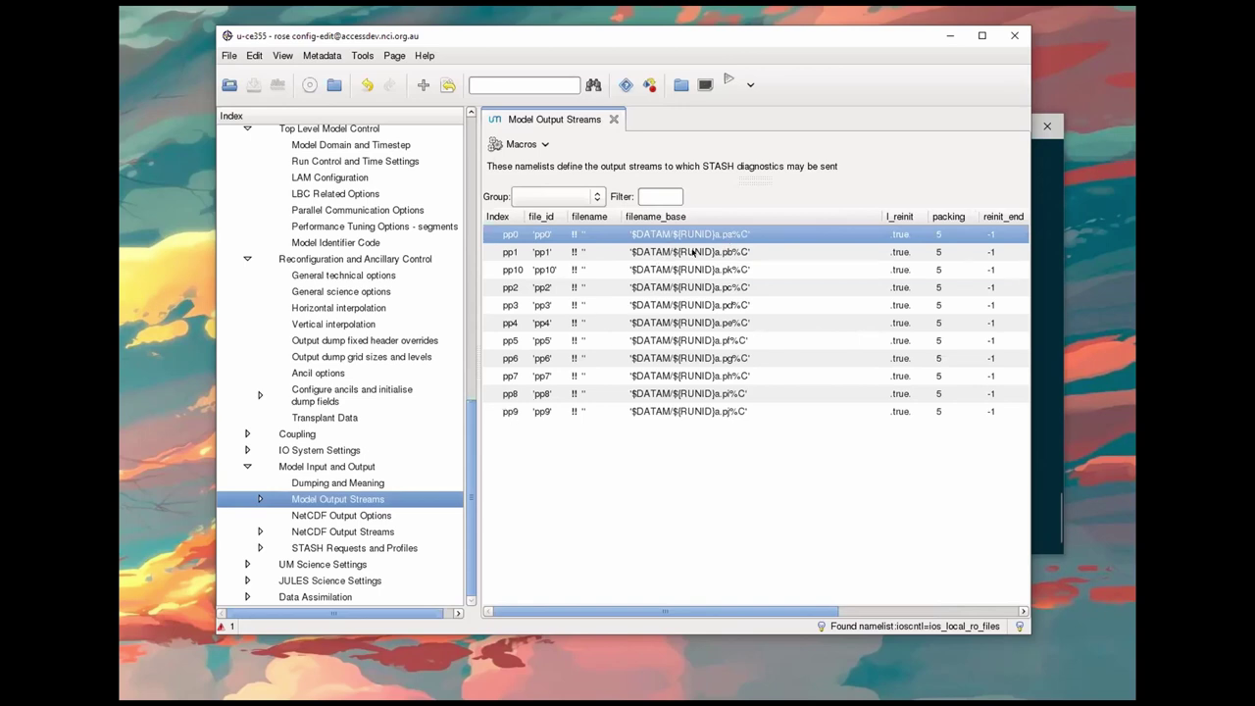
{"action": "left_click", "coordinate": [734, 254]}
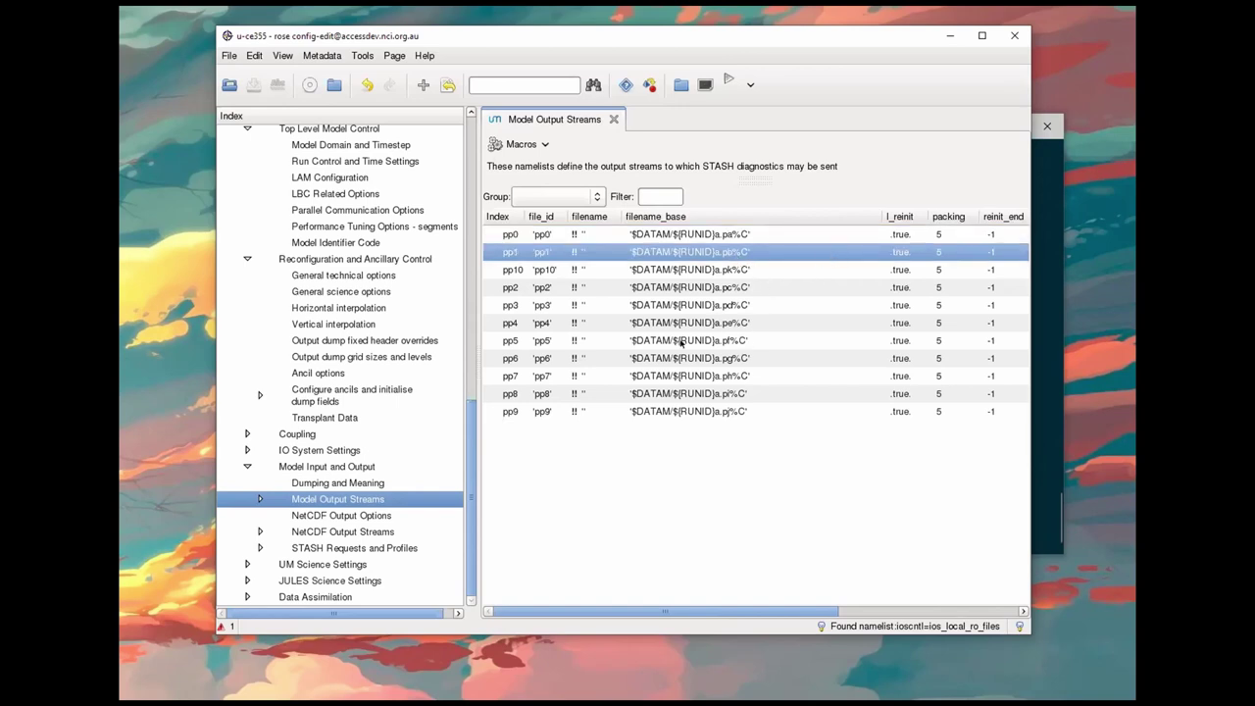
{"action": "left_click", "coordinate": [725, 270]}
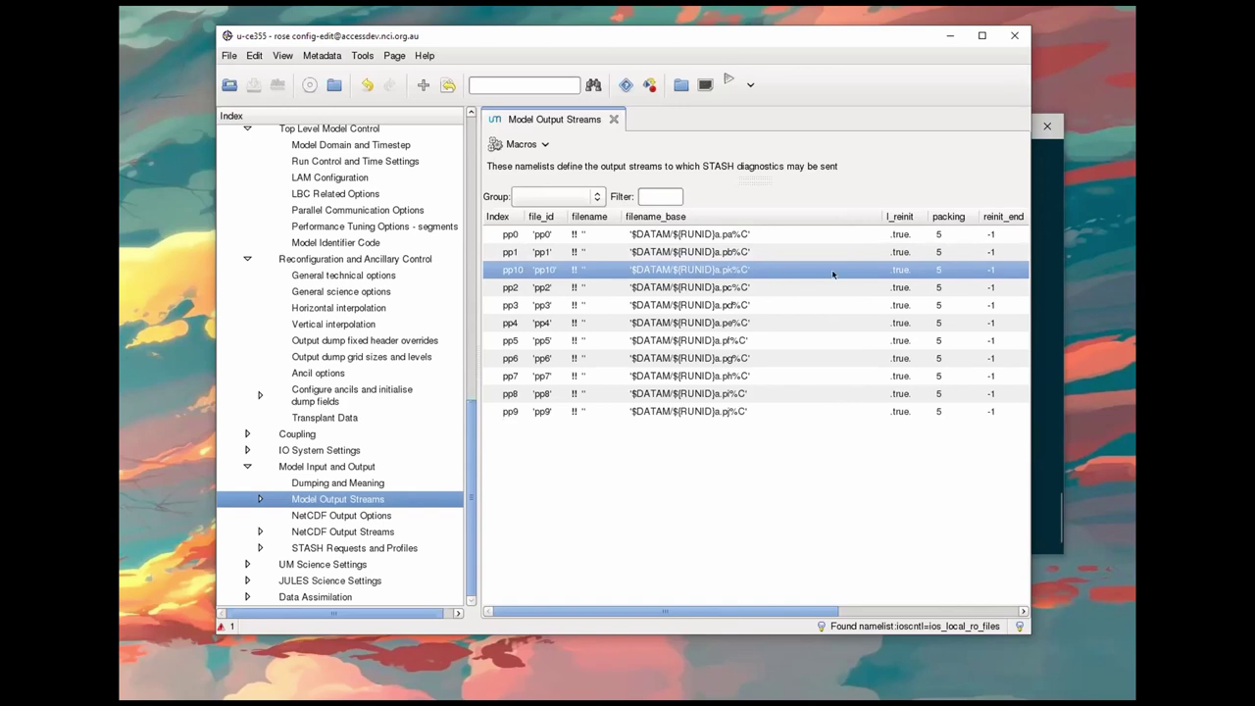
{"action": "left_click", "coordinate": [745, 292]}
{"action": "left_click", "coordinate": [745, 308]}
{"action": "left_click", "coordinate": [740, 324]}
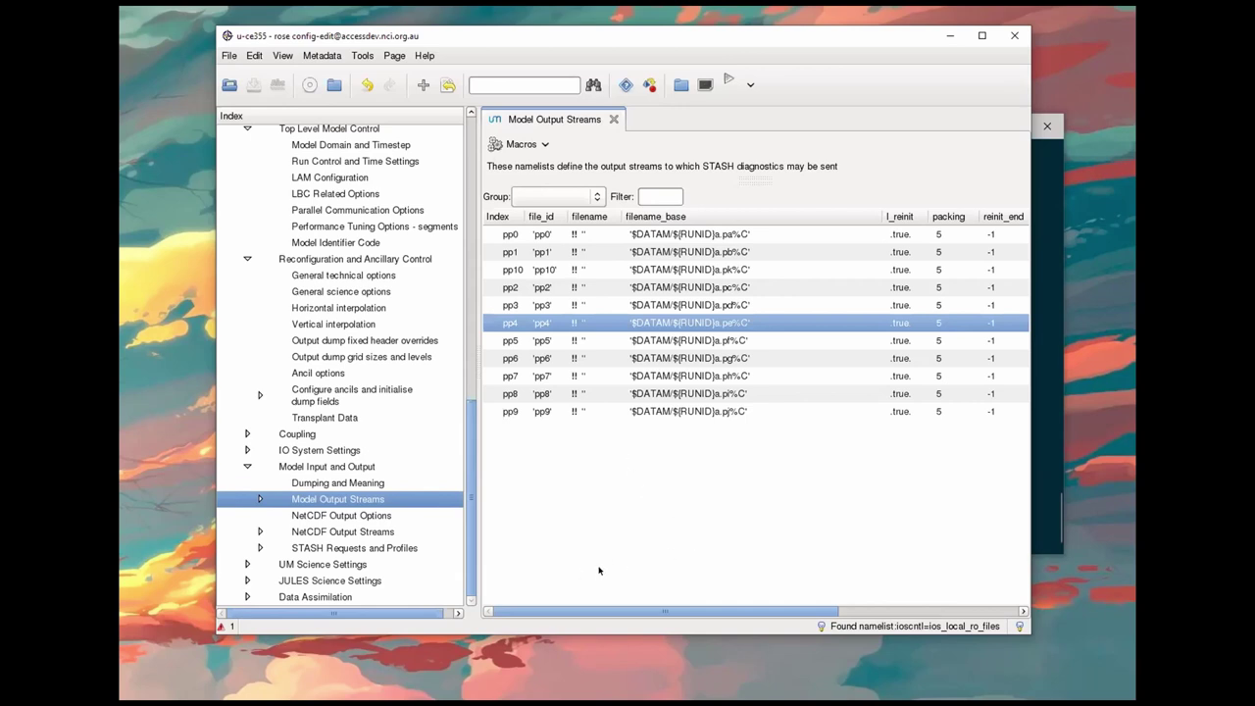
Step: View the NetCDF Output Options and NetCDF Output Streams pages, including the l_netcdf switch
{"action": "left_click", "coordinate": [341, 517]}
{"action": "left_click", "coordinate": [338, 535]}
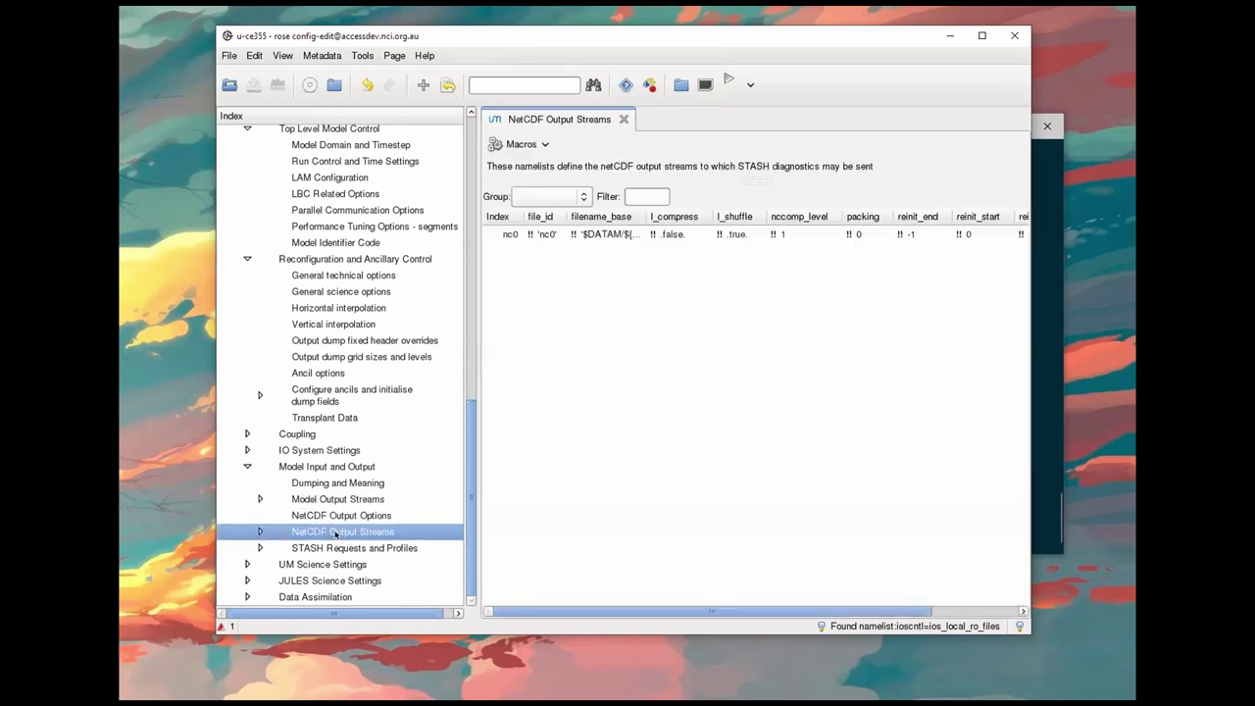
{"action": "left_click", "coordinate": [336, 515]}
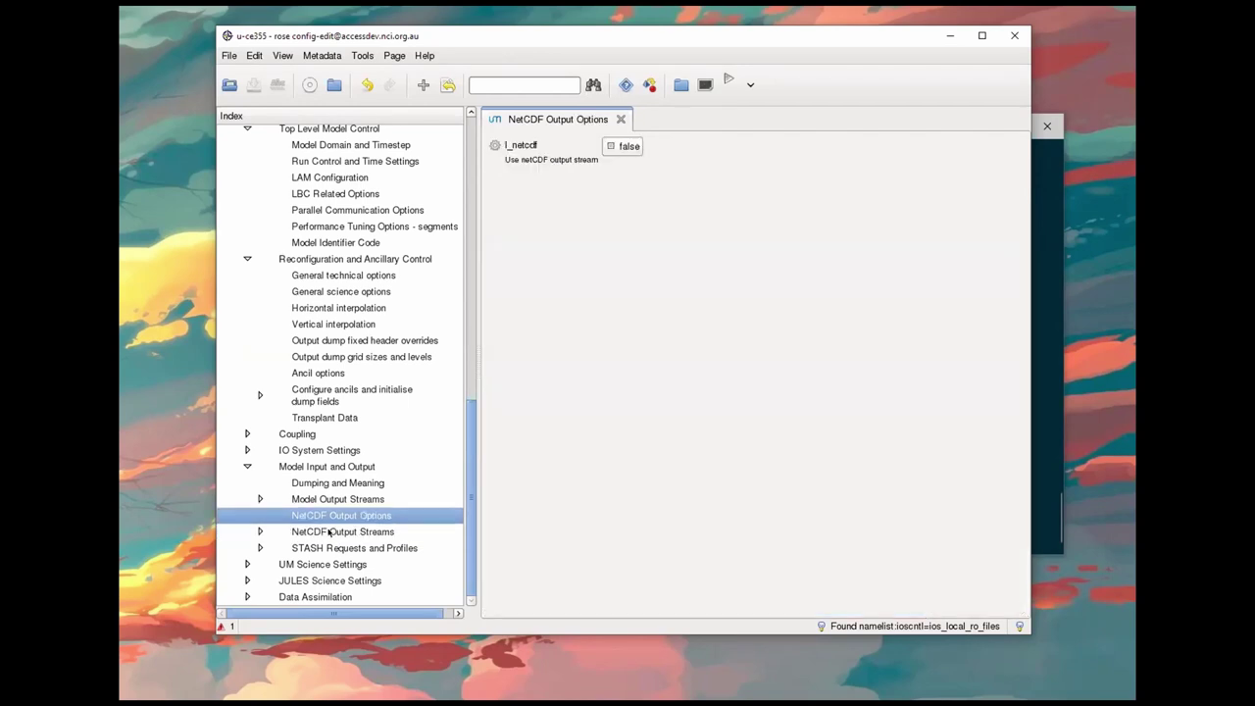
{"action": "left_click", "coordinate": [331, 532]}
{"action": "left_click", "coordinate": [335, 517]}
Step: Expand STASH Requests and Profiles and browse the STASH Requests table
{"action": "left_click", "coordinate": [353, 548]}
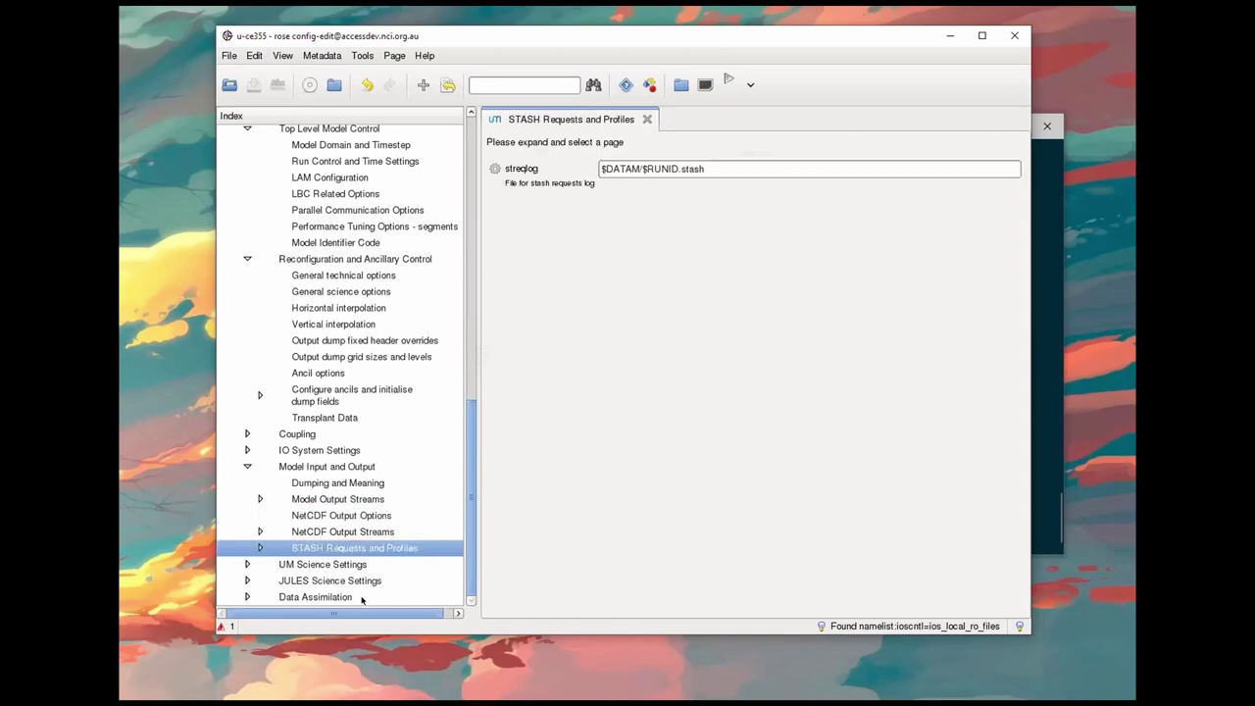
{"action": "left_click", "coordinate": [260, 547]}
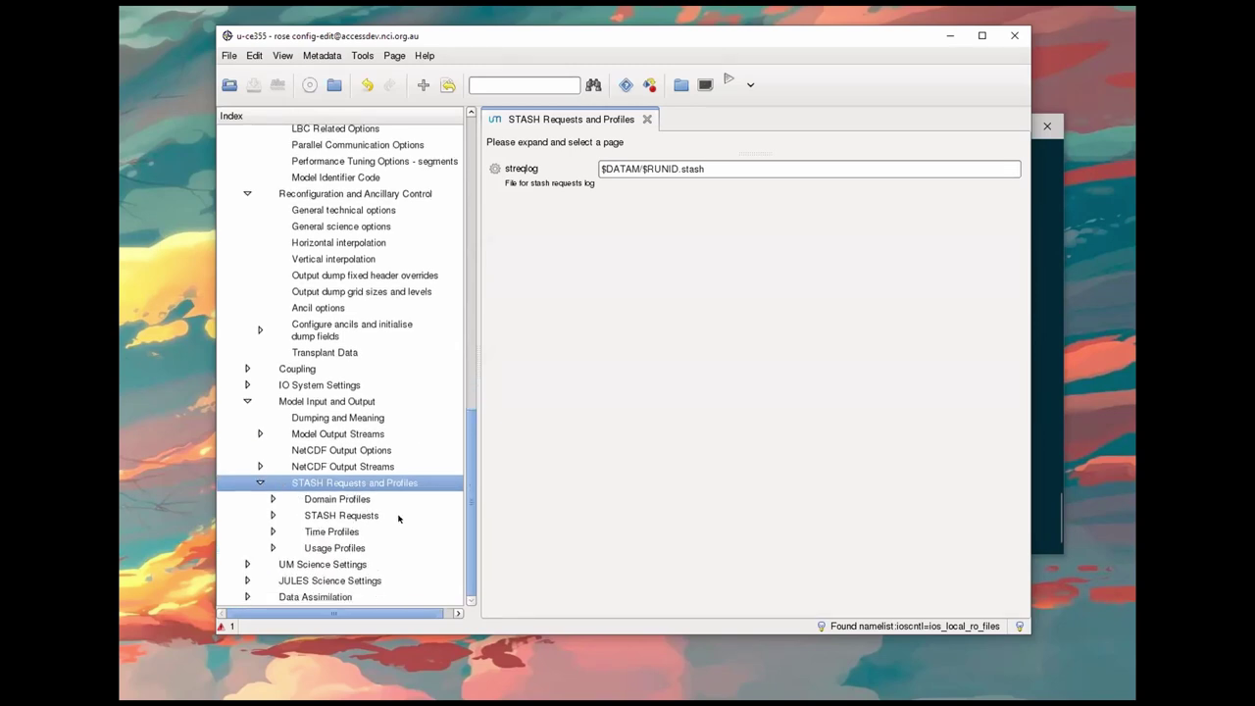
{"action": "left_click", "coordinate": [327, 515]}
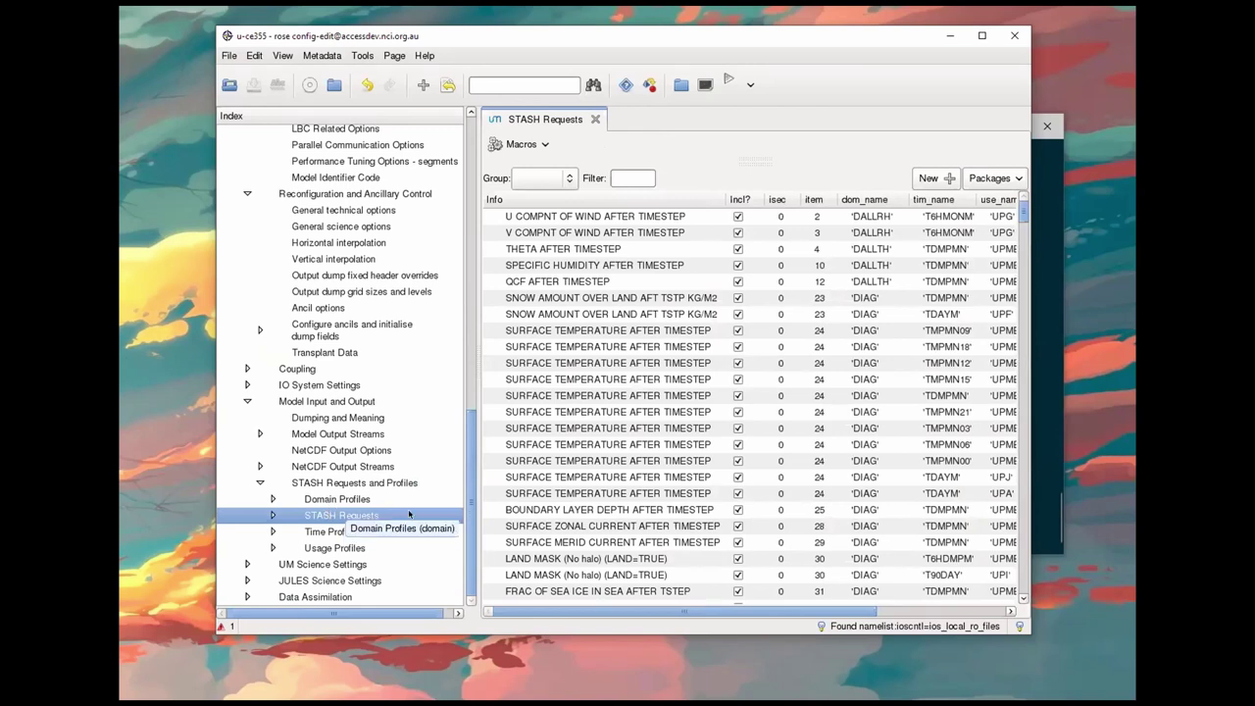
{"action": "scroll", "coordinate": [691, 505], "scroll_direction": "down", "scroll_amount": 5}
{"action": "scroll", "coordinate": [691, 505], "scroll_direction": "up", "scroll_amount": 5}
Step: Inspect individual diagnostics in the STASH Requests table and read the description of U COMPNT OF WIND AFTER TIMESTEP
{"action": "left_click", "coordinate": [555, 249]}
{"action": "left_click", "coordinate": [557, 265]}
{"action": "left_click", "coordinate": [557, 297]}
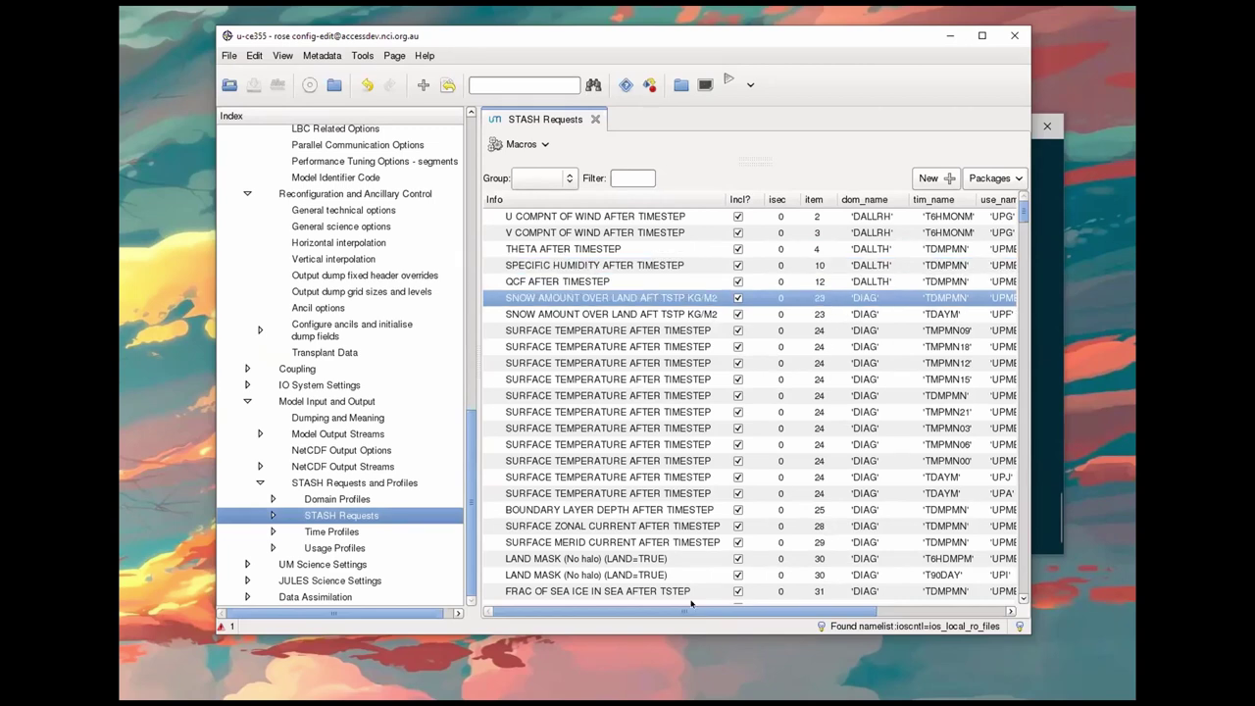
{"action": "left_click_drag", "start_coordinate": [692, 610], "coordinate": [608, 611]}
{"action": "left_click", "coordinate": [594, 216]}
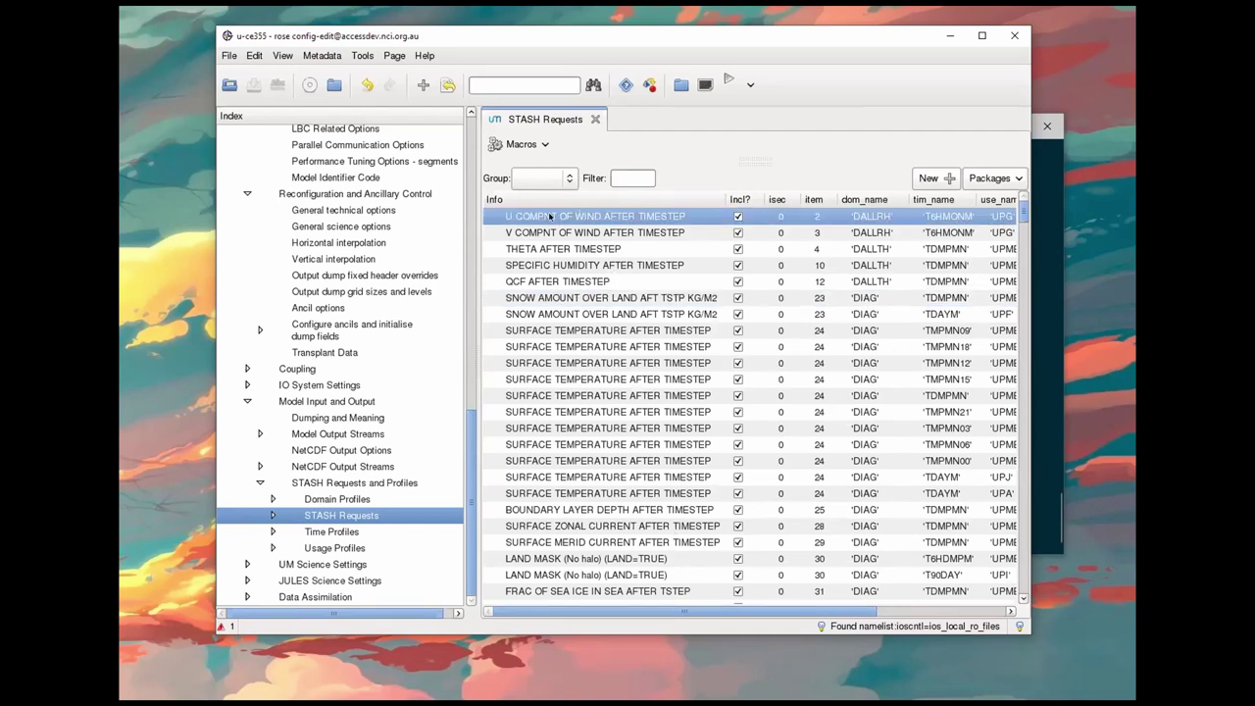
{"action": "mouse_move", "coordinate": [589, 217]}
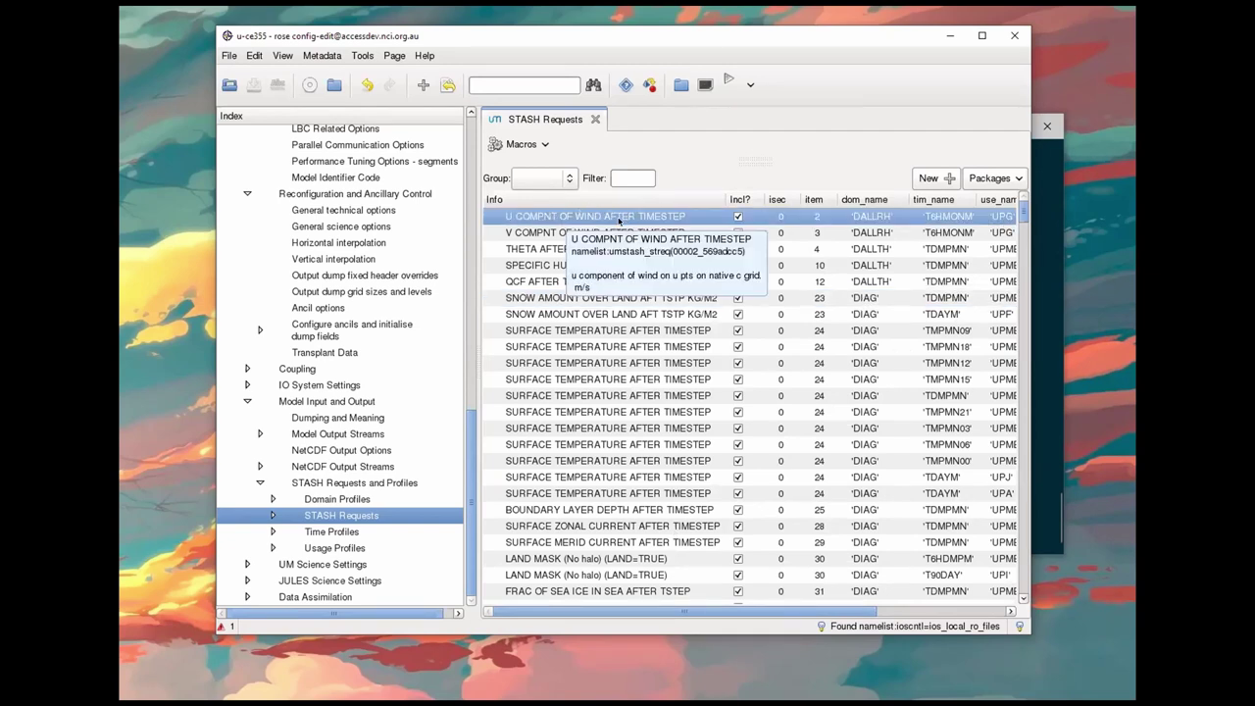
Step: Review the available domain profiles for the U wind component request, keeping 'DALLRH' selected
{"action": "left_click", "coordinate": [860, 216]}
{"action": "left_click", "coordinate": [872, 216]}
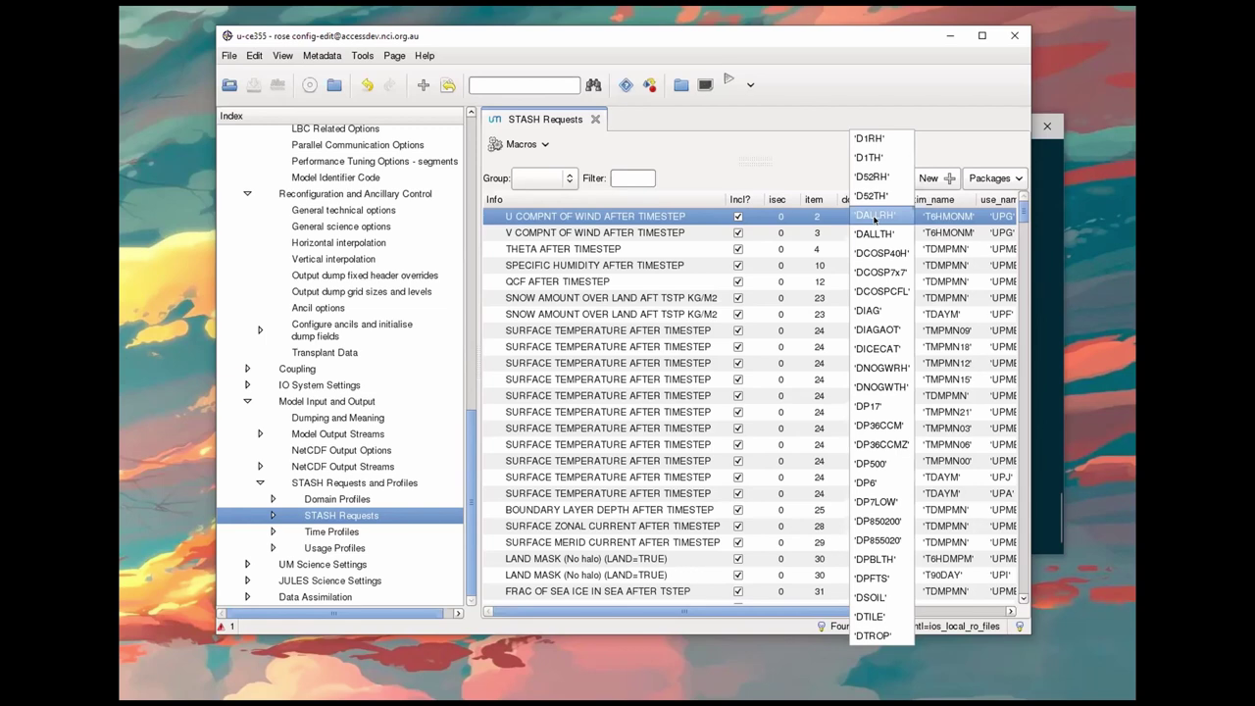
{"action": "left_click", "coordinate": [873, 217]}
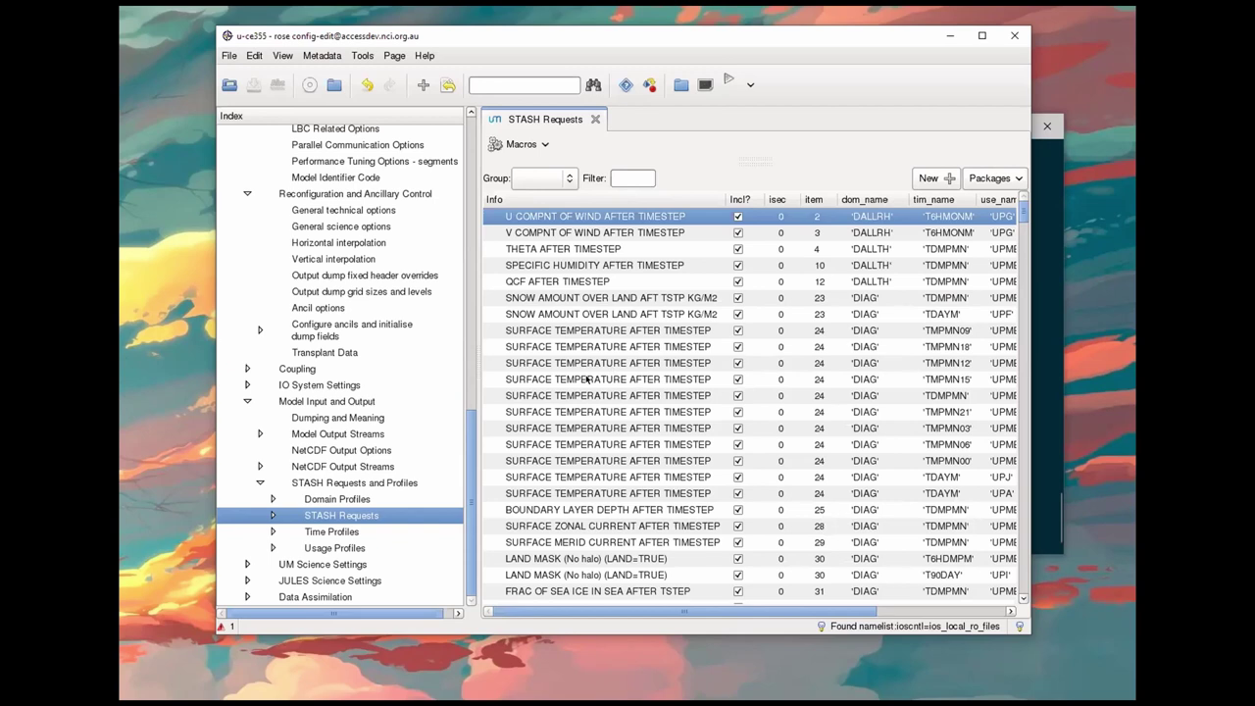
Step: Review the available time profiles for the U wind component request, keeping 'T6HMONM' selected
{"action": "mouse_move", "coordinate": [587, 379]}
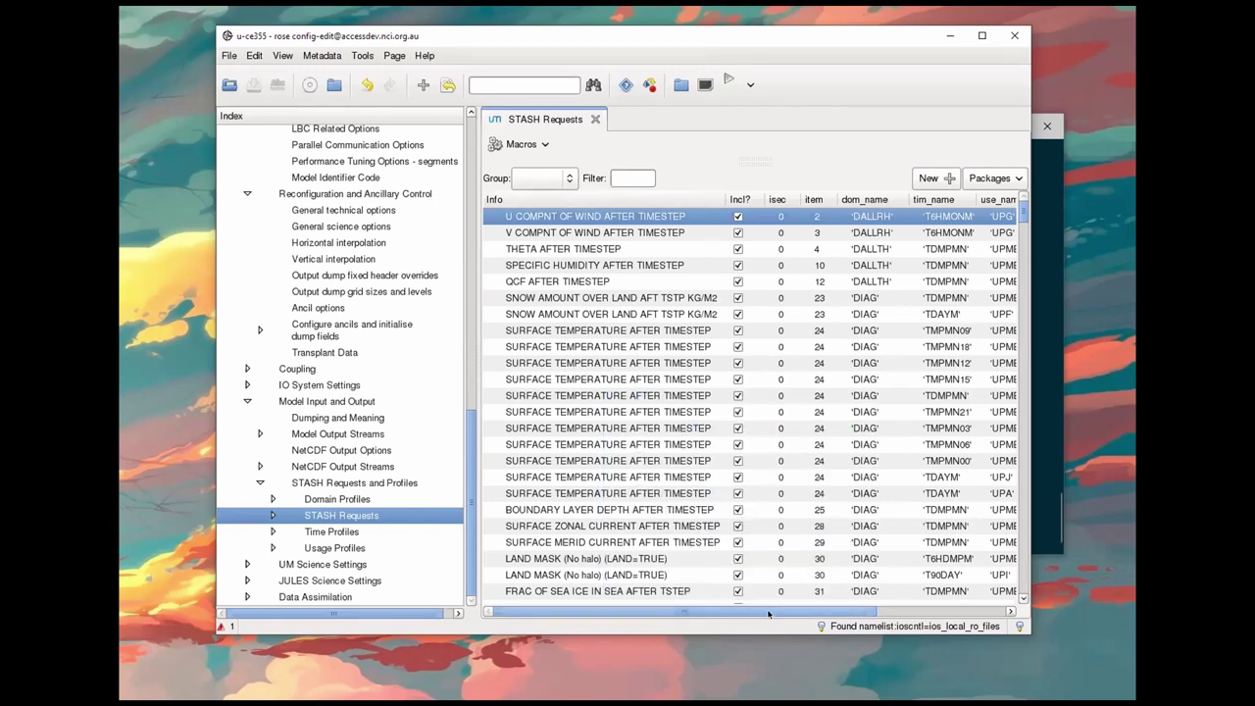
{"action": "scroll", "coordinate": [800, 612], "scroll_direction": "right", "scroll_amount": 5}
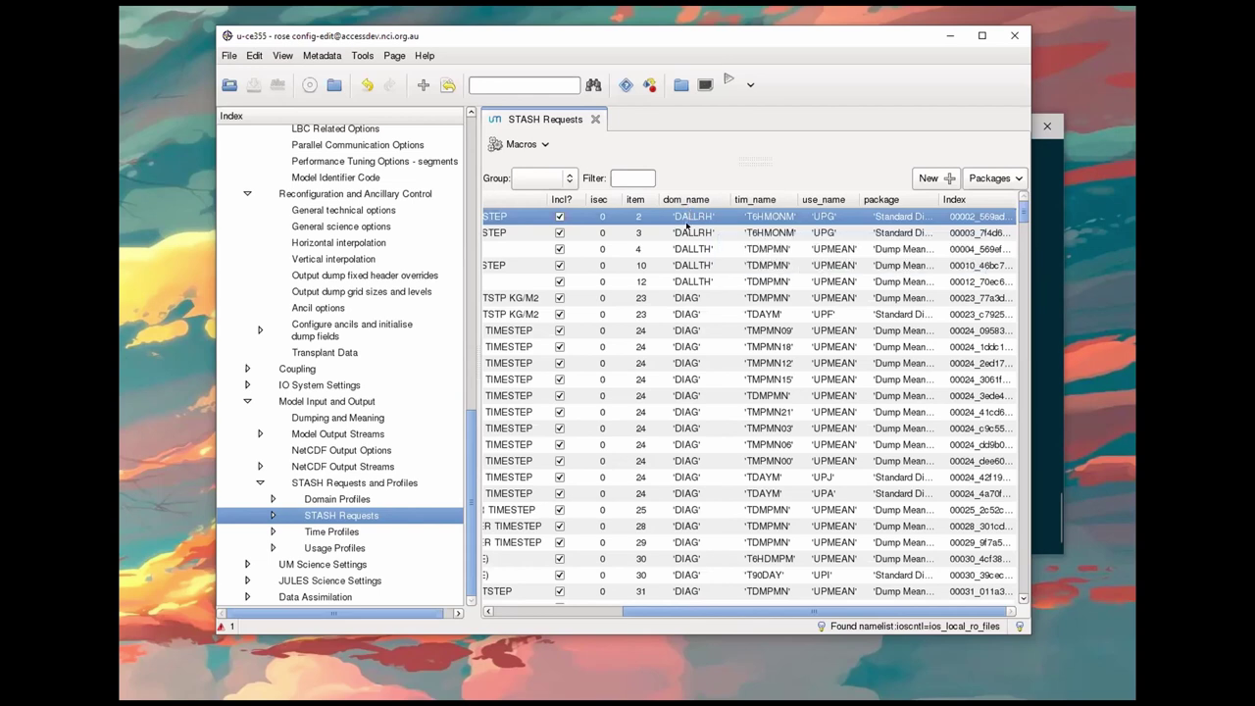
{"action": "left_click", "coordinate": [755, 220]}
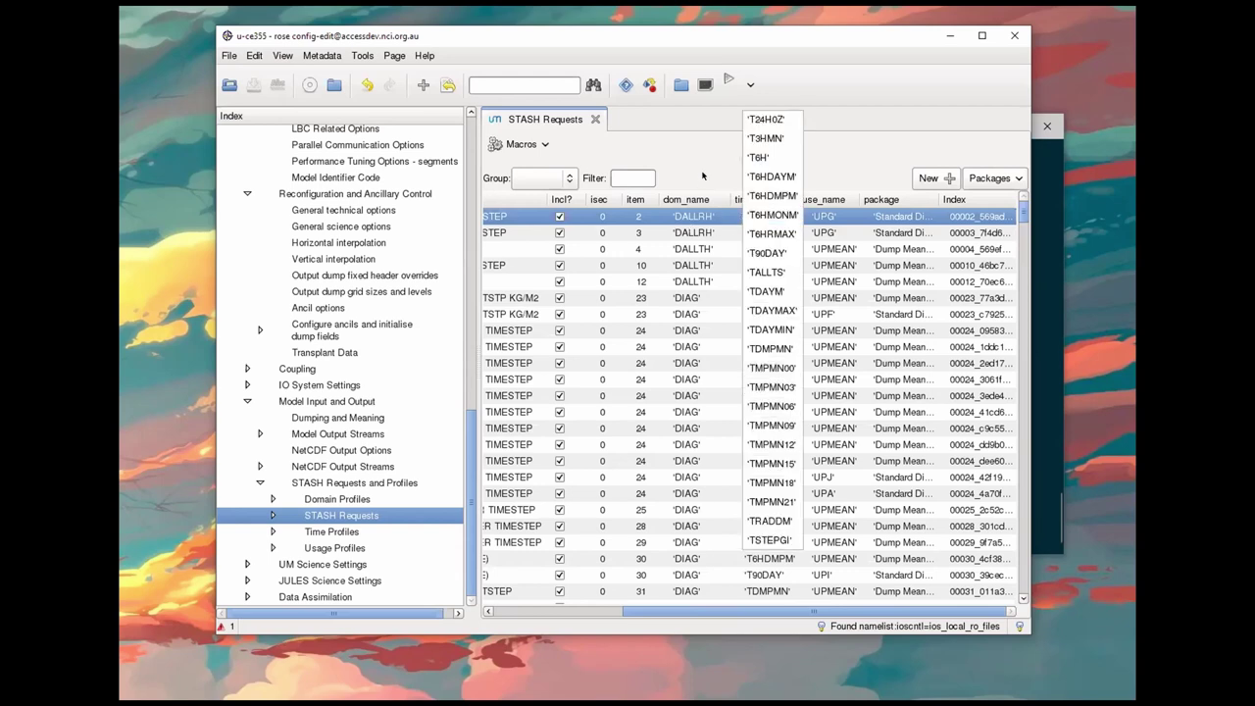
{"action": "left_click", "coordinate": [761, 217]}
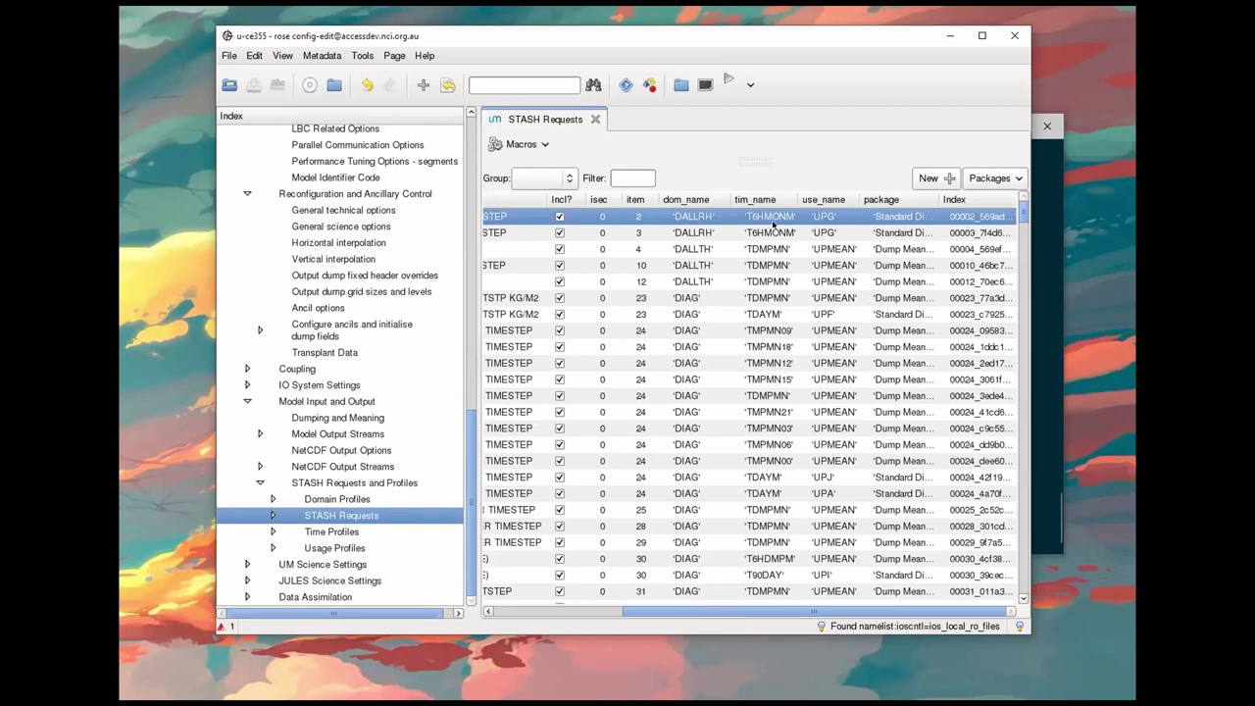
{"action": "mouse_move", "coordinate": [792, 219]}
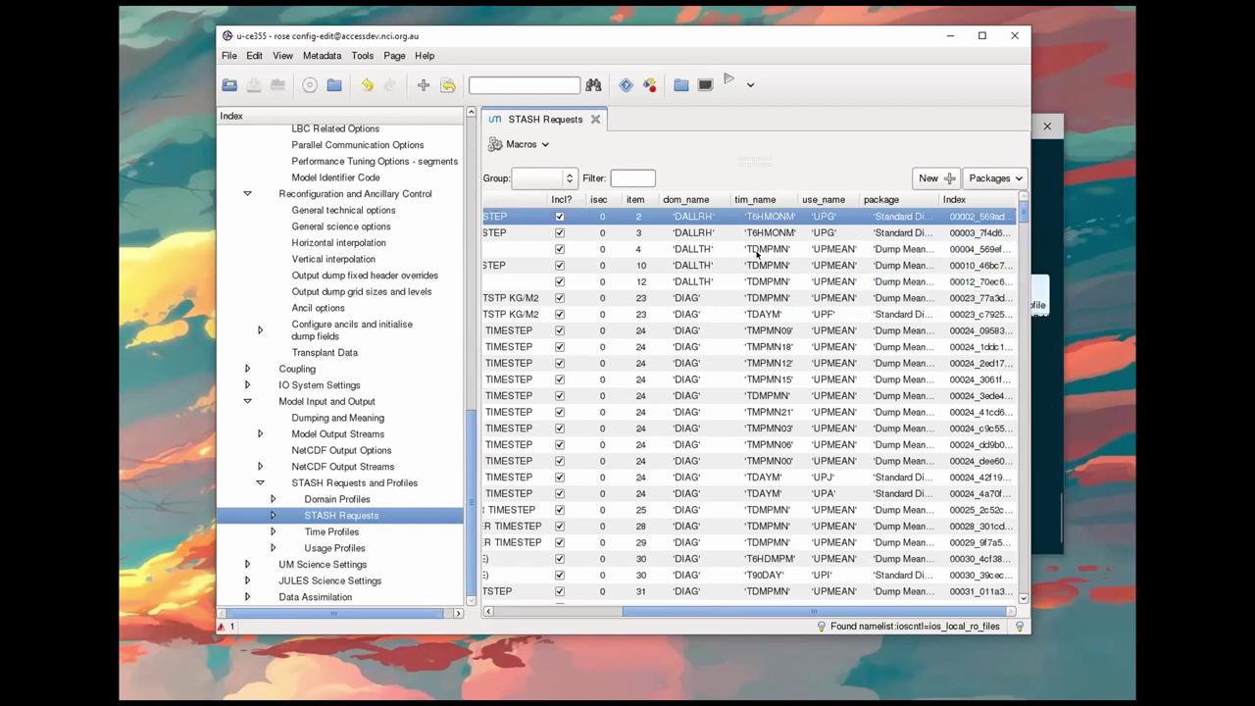
{"action": "mouse_move", "coordinate": [756, 254]}
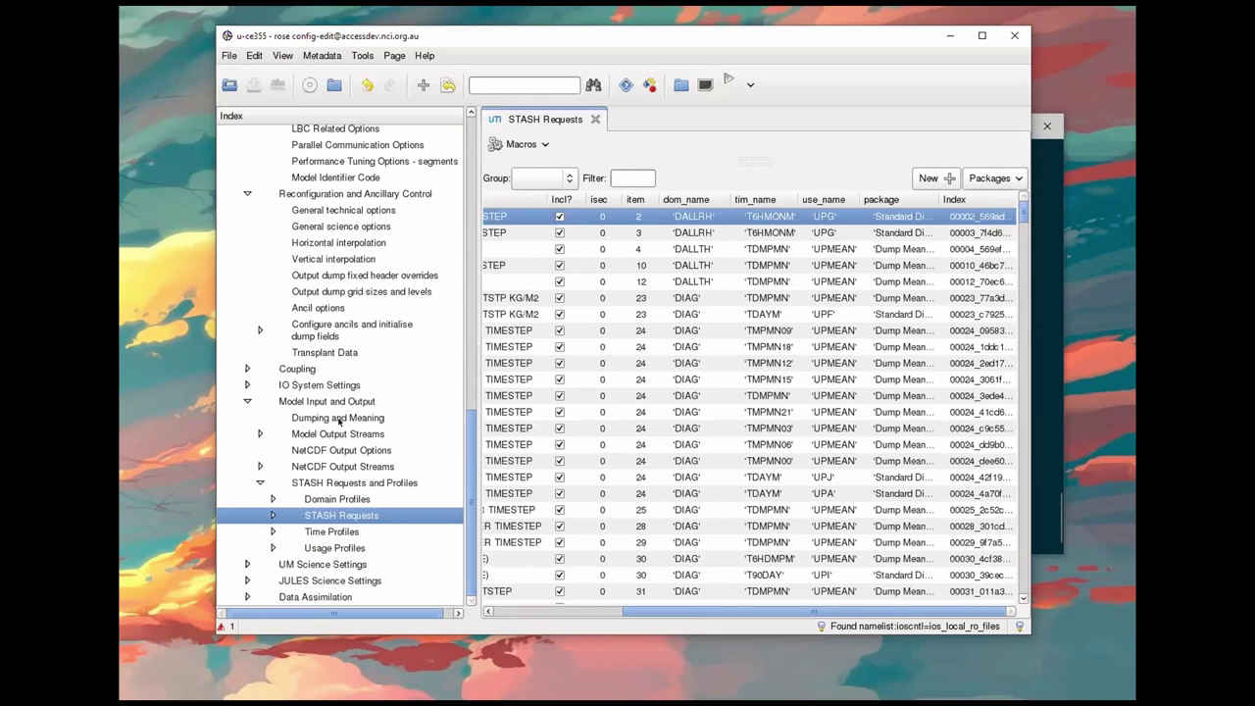
Step: Recheck the Dumping and Meaning page, reopen STASH Requests and examine the usage profile of the U wind component request
{"action": "left_click", "coordinate": [339, 420]}
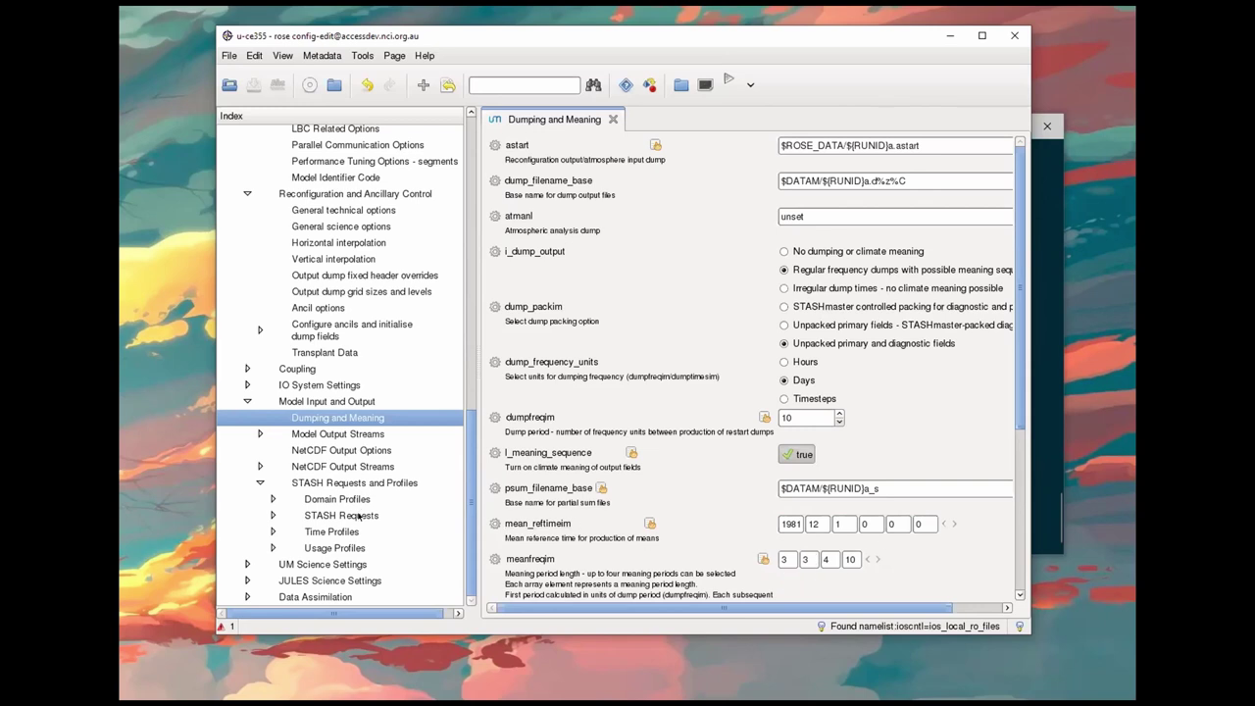
{"action": "left_click", "coordinate": [430, 522]}
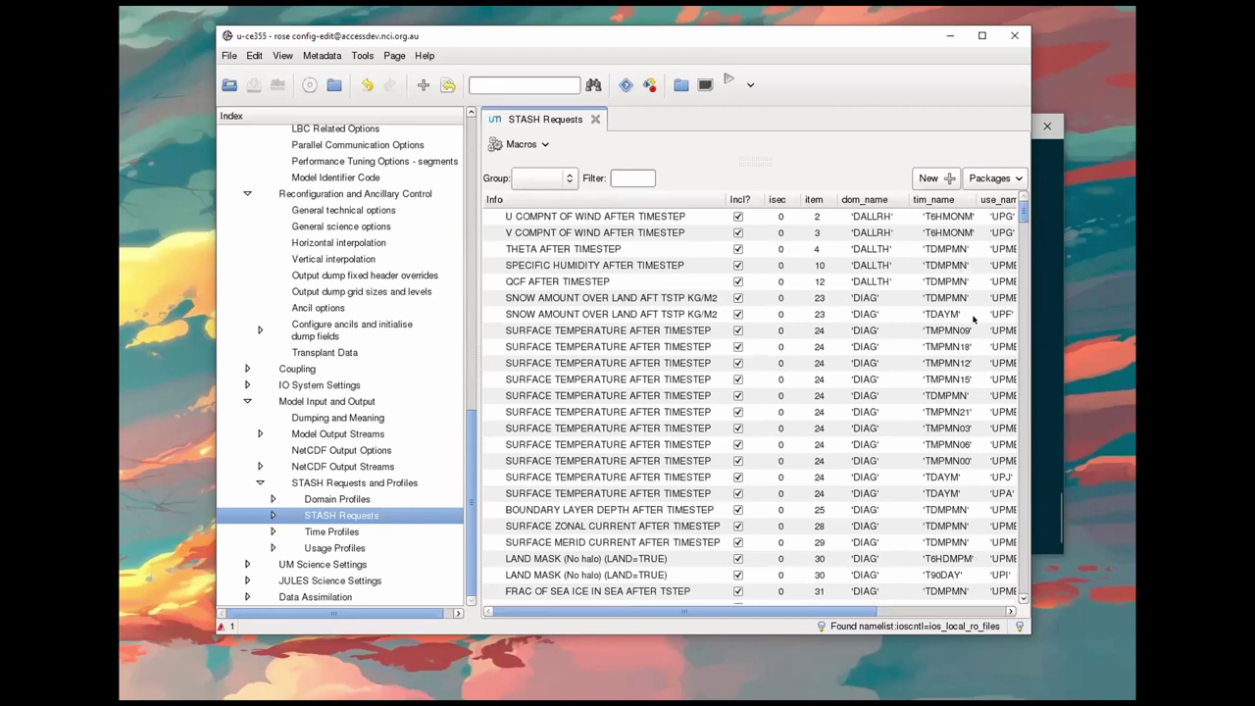
{"action": "scroll", "coordinate": [941, 522], "scroll_direction": "down", "scroll_amount": 5}
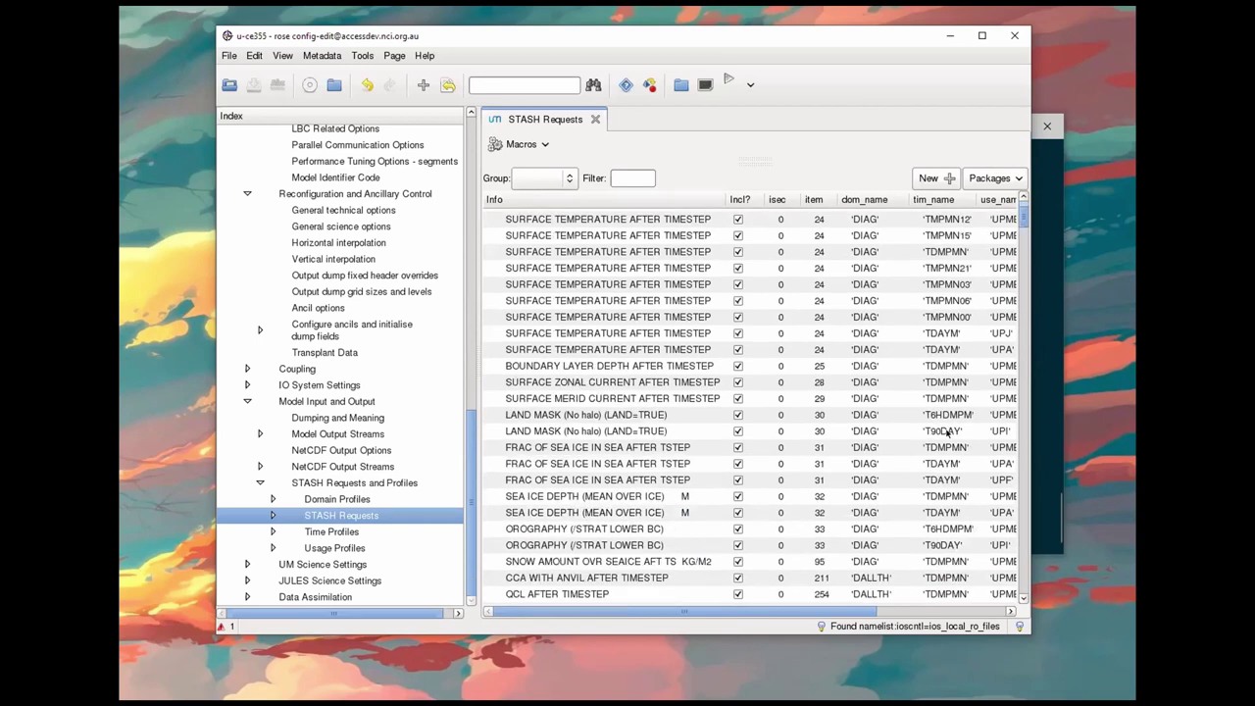
{"action": "left_click_drag", "start_coordinate": [782, 611], "coordinate": [900, 602]}
{"action": "scroll", "coordinate": [904, 557], "scroll_direction": "up", "scroll_amount": 3}
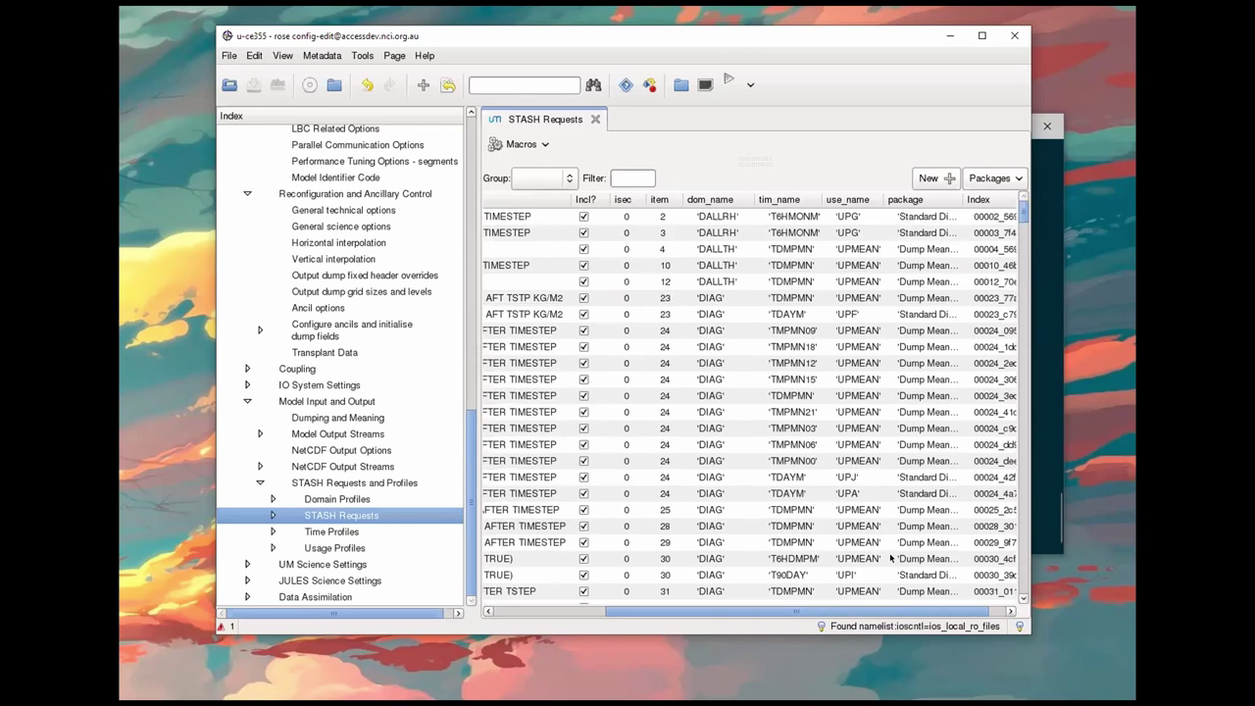
{"action": "left_click", "coordinate": [852, 216]}
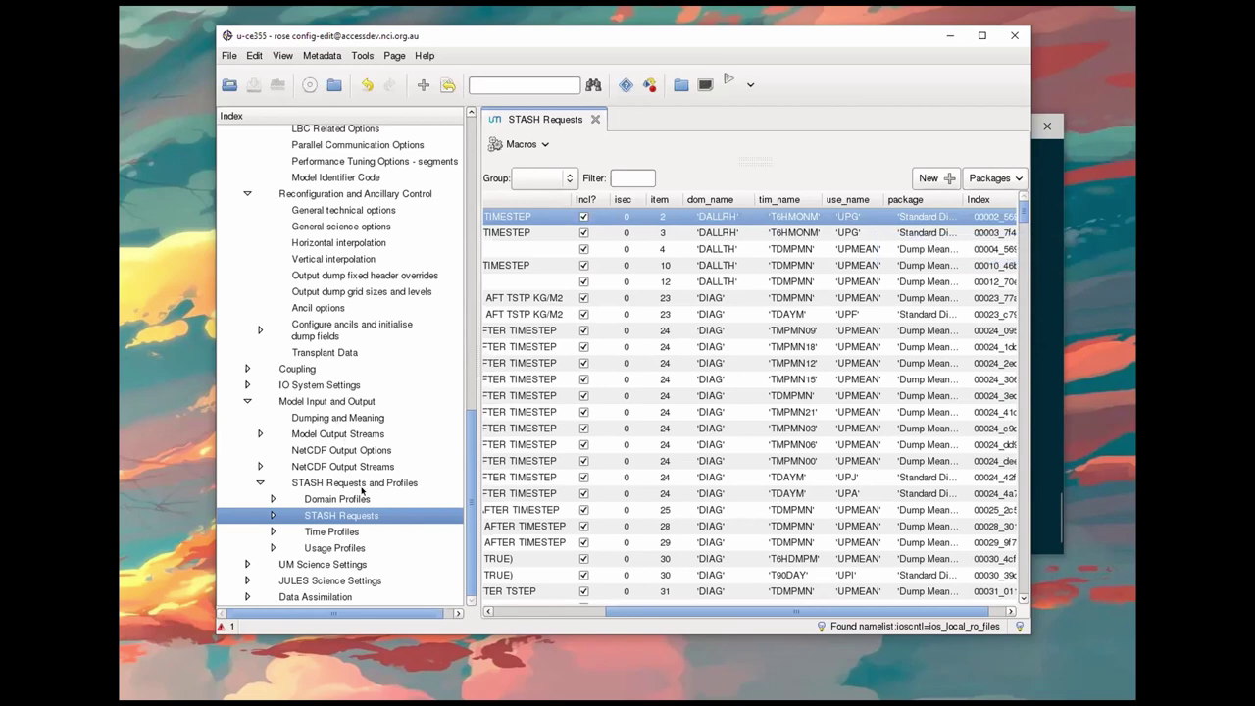
Step: Reopen Model Output Streams, widen the filename_base column and locate the pp6 stream's file name
{"action": "left_click", "coordinate": [327, 434]}
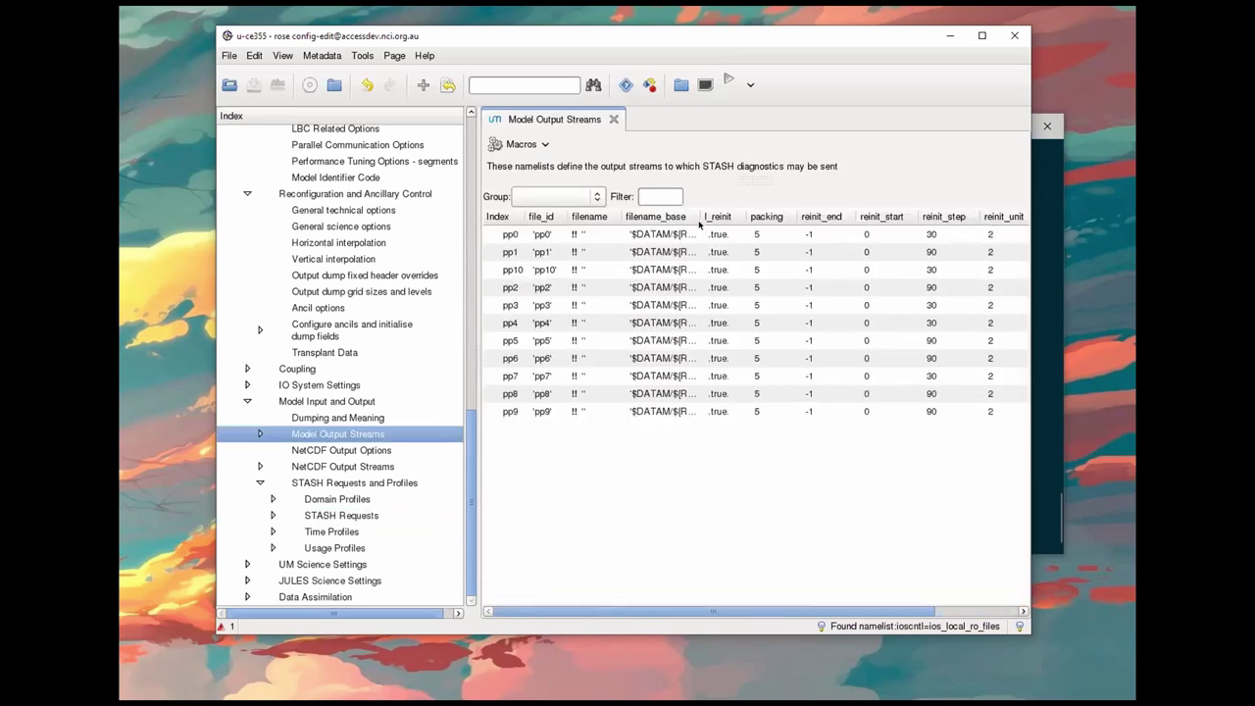
{"action": "left_click_drag", "start_coordinate": [702, 217], "coordinate": [871, 218]}
{"action": "left_click", "coordinate": [722, 359]}
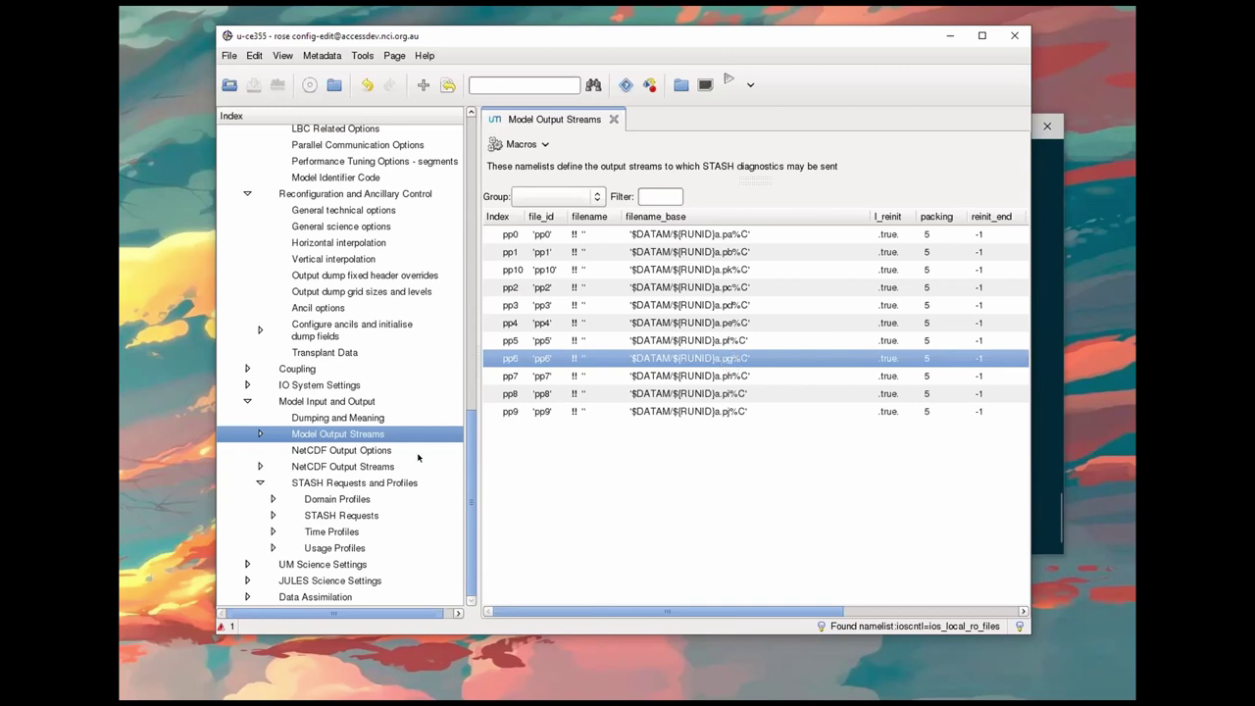
Step: Return to STASH Requests and compare the domain, time and usage profiles of the first five requests
{"action": "left_click", "coordinate": [332, 518]}
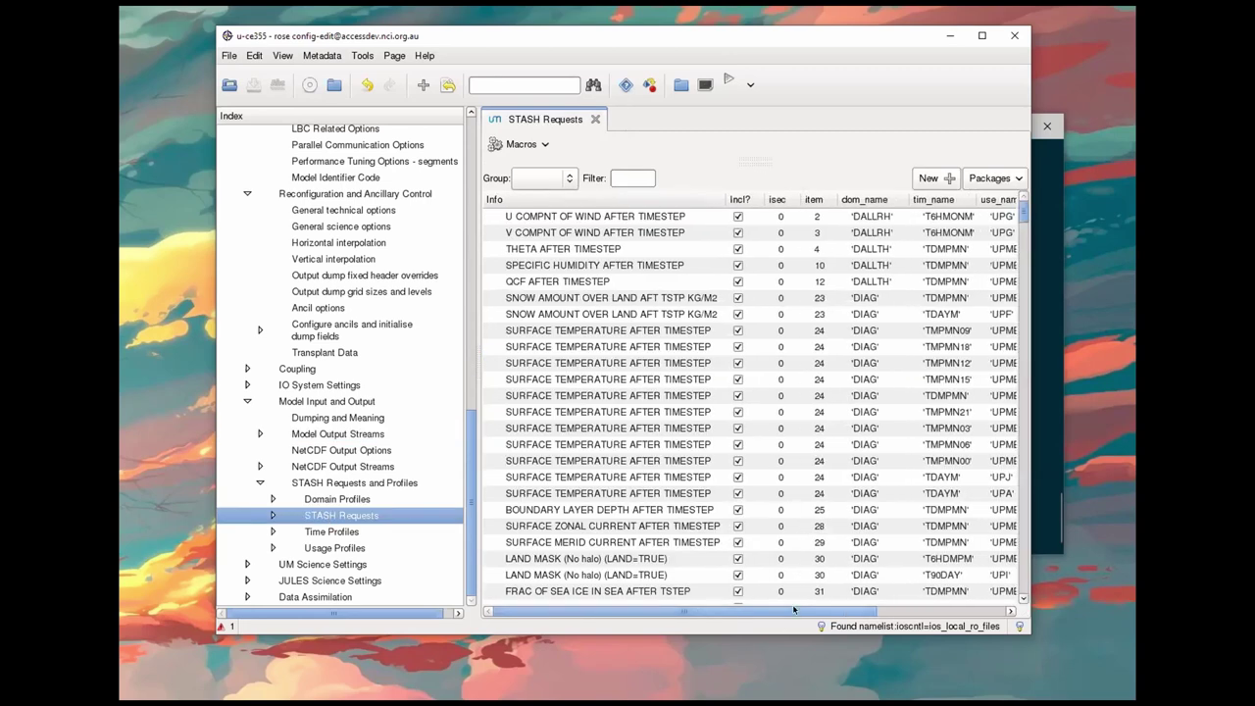
{"action": "left_click_drag", "start_coordinate": [794, 609], "coordinate": [898, 609]}
{"action": "left_click", "coordinate": [713, 216]}
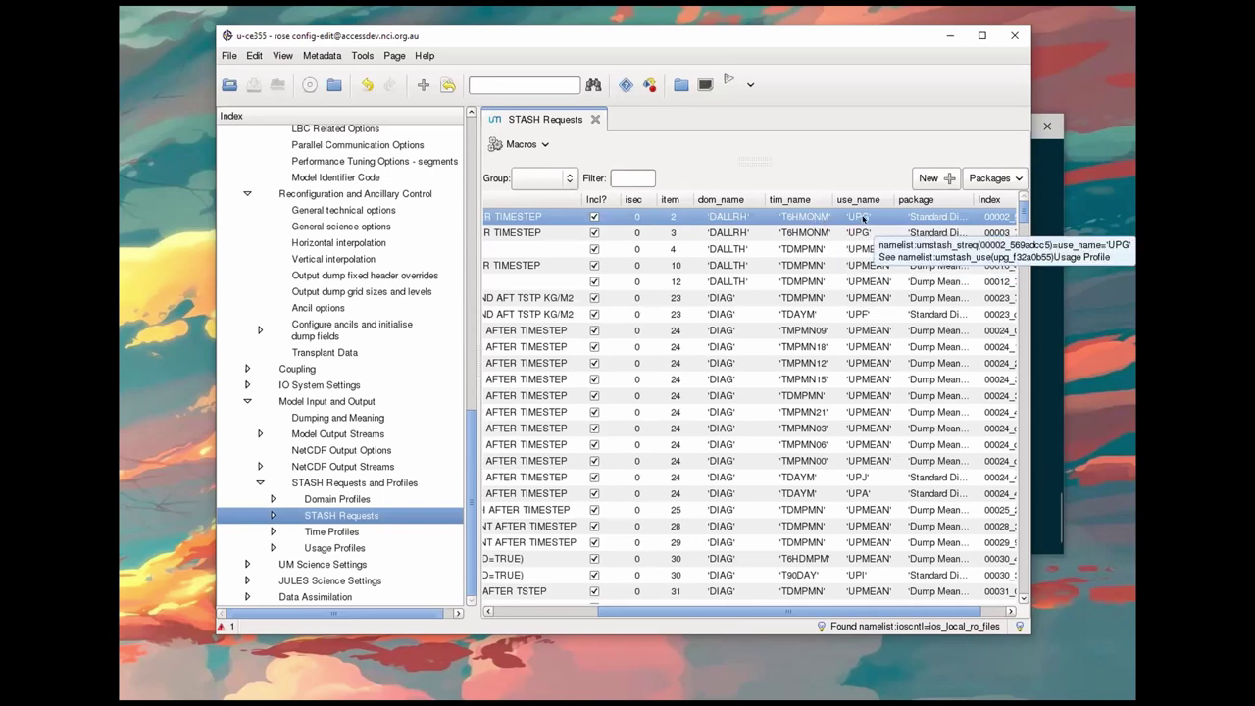
{"action": "left_click", "coordinate": [801, 234]}
{"action": "left_click", "coordinate": [785, 249]}
{"action": "left_click", "coordinate": [802, 267]}
{"action": "left_click", "coordinate": [802, 281]}
Step: Browse the long list of STASH requests and return to the U wind component request at its start
{"action": "left_click_drag", "start_coordinate": [782, 603], "coordinate": [677, 606]}
{"action": "scroll", "coordinate": [644, 529], "scroll_direction": "down", "scroll_amount": 8}
{"action": "scroll", "coordinate": [646, 530], "scroll_direction": "down", "scroll_amount": 20}
{"action": "scroll", "coordinate": [647, 530], "scroll_direction": "down", "scroll_amount": 20}
{"action": "scroll", "coordinate": [653, 530], "scroll_direction": "down", "scroll_amount": 20}
{"action": "scroll", "coordinate": [812, 518], "scroll_direction": "up", "scroll_amount": 20}
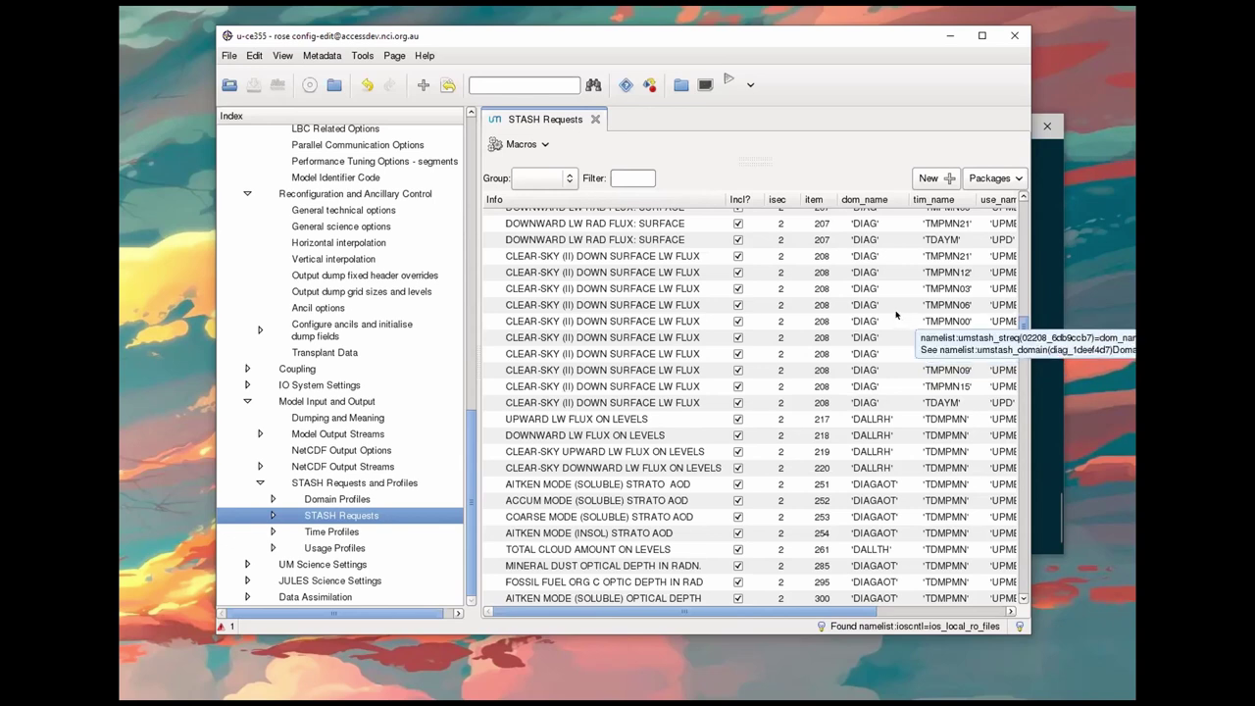
{"action": "left_click_drag", "start_coordinate": [1023, 321], "coordinate": [1031, 208]}
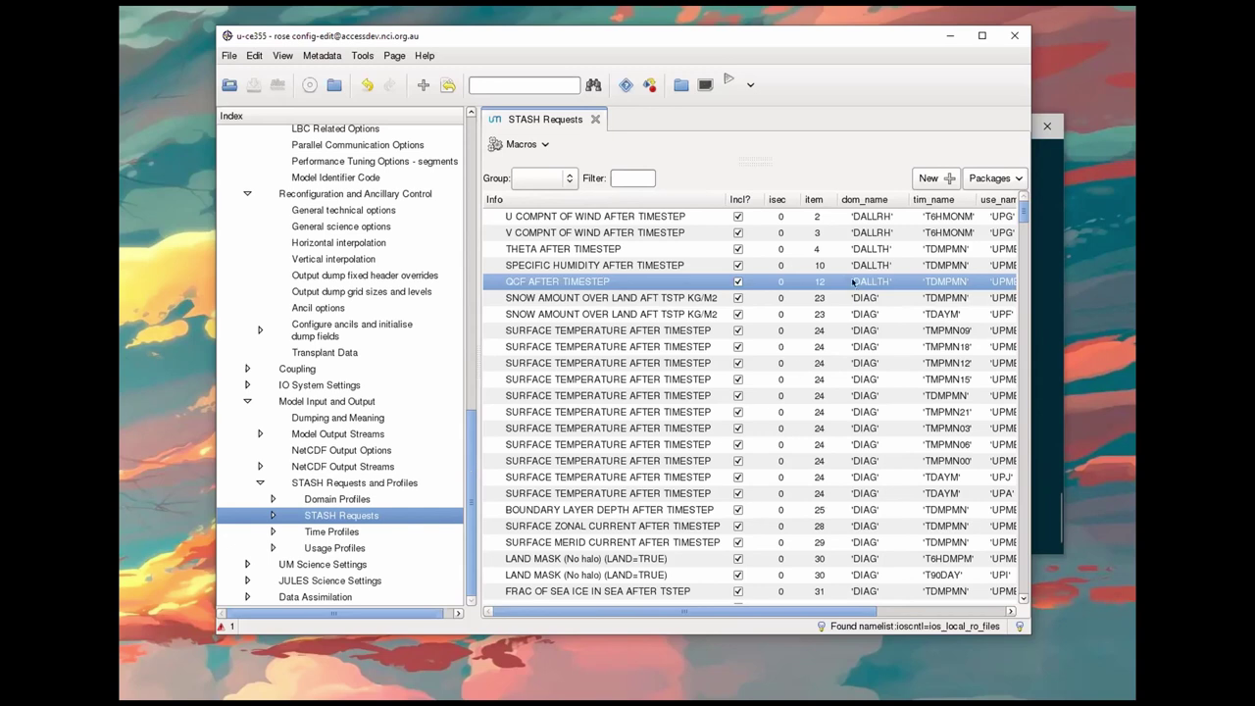
{"action": "left_click", "coordinate": [874, 215]}
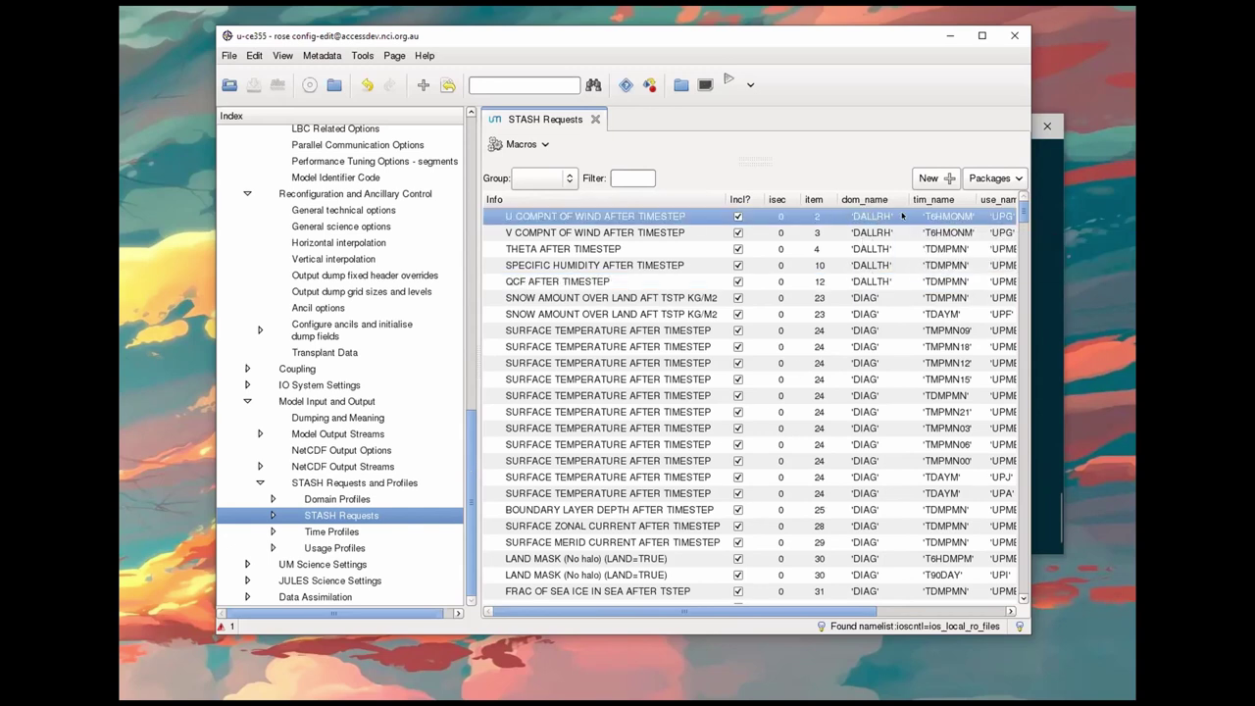
Step: Open the dallth_eb833387 domain profile, review its level settings and inspect the available domain area options without changing the selection
{"action": "left_click", "coordinate": [953, 220]}
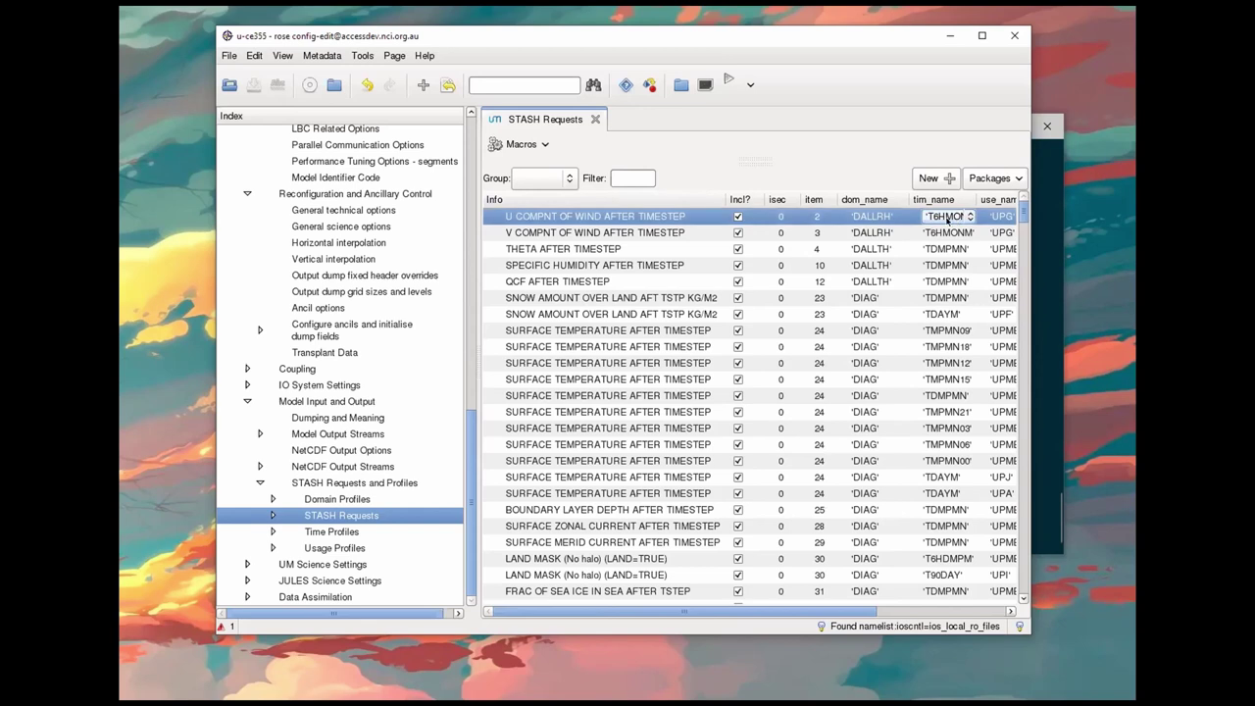
{"action": "left_click", "coordinate": [354, 501]}
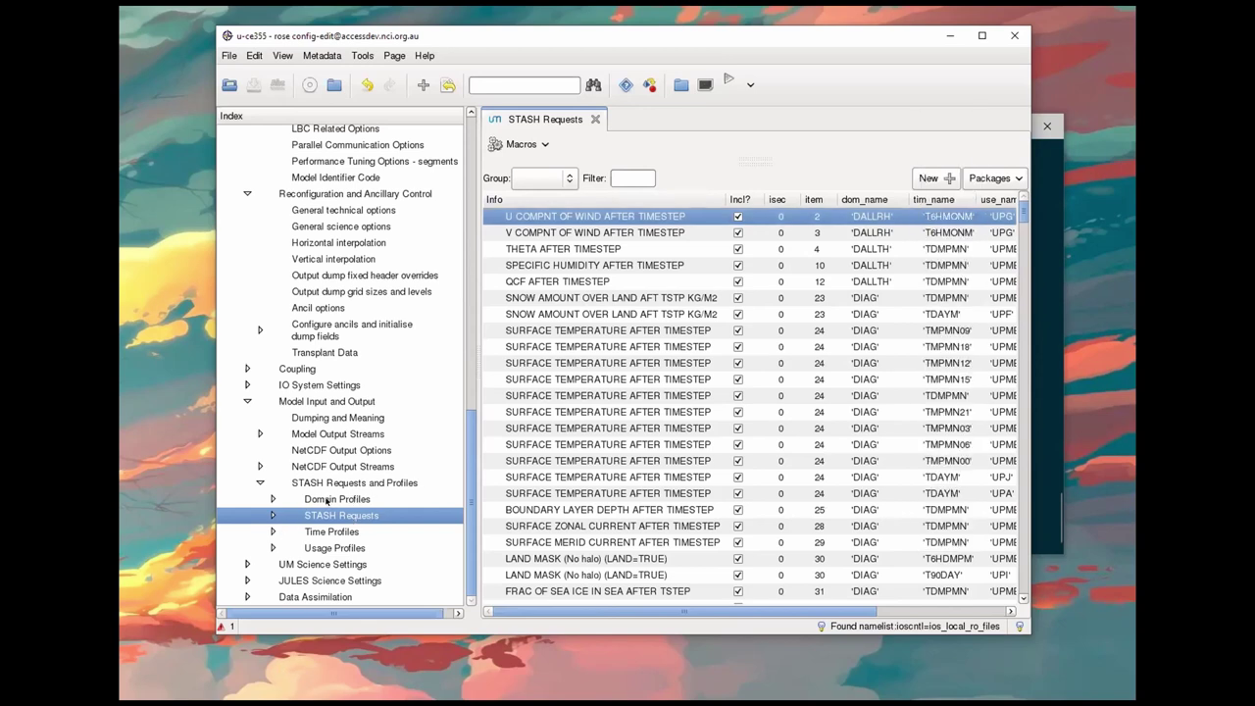
{"action": "left_click", "coordinate": [326, 501]}
{"action": "left_click", "coordinate": [273, 499]}
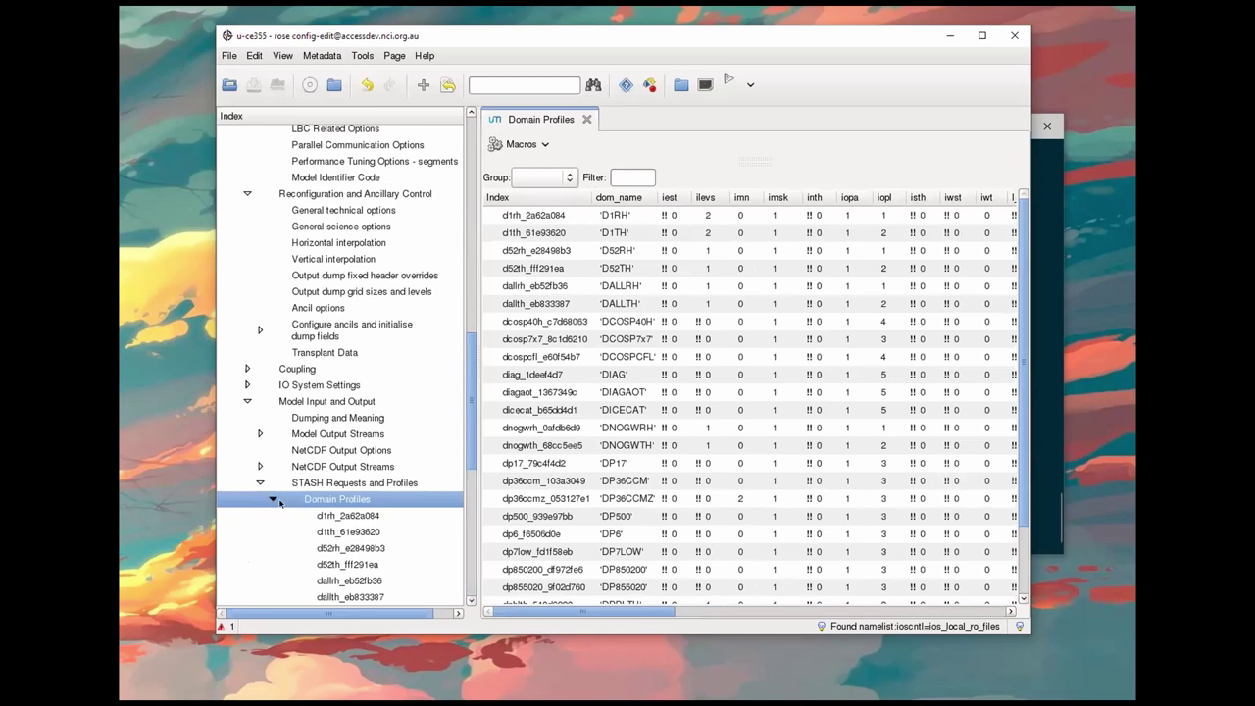
{"action": "scroll", "coordinate": [365, 525], "scroll_direction": "down", "scroll_amount": 5}
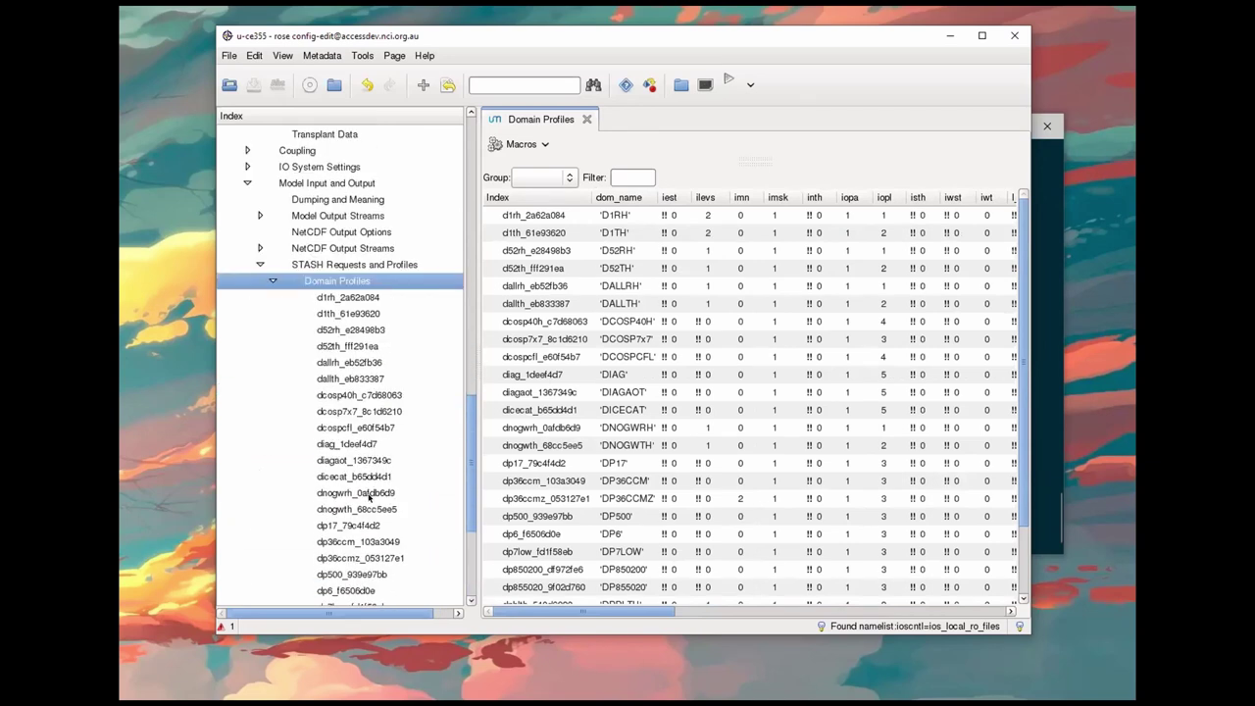
{"action": "left_click", "coordinate": [371, 380]}
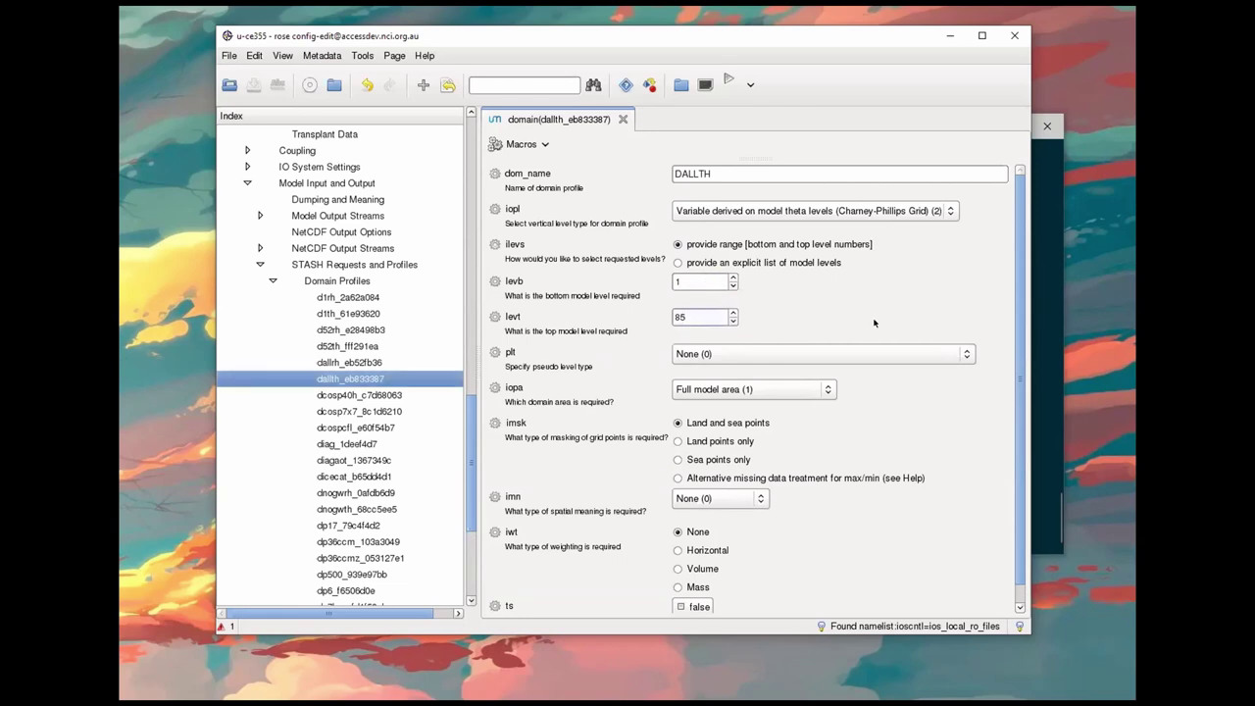
{"action": "scroll", "coordinate": [855, 401], "scroll_direction": "down", "scroll_amount": 1}
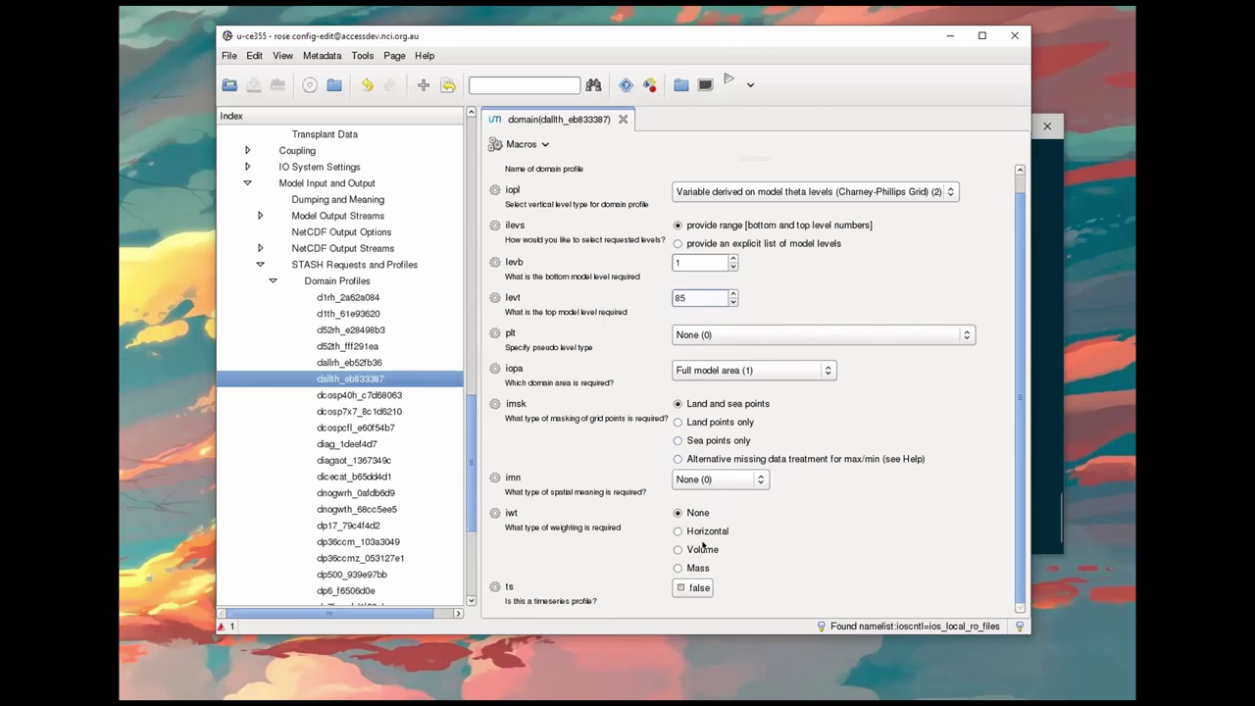
{"action": "left_click", "coordinate": [824, 372]}
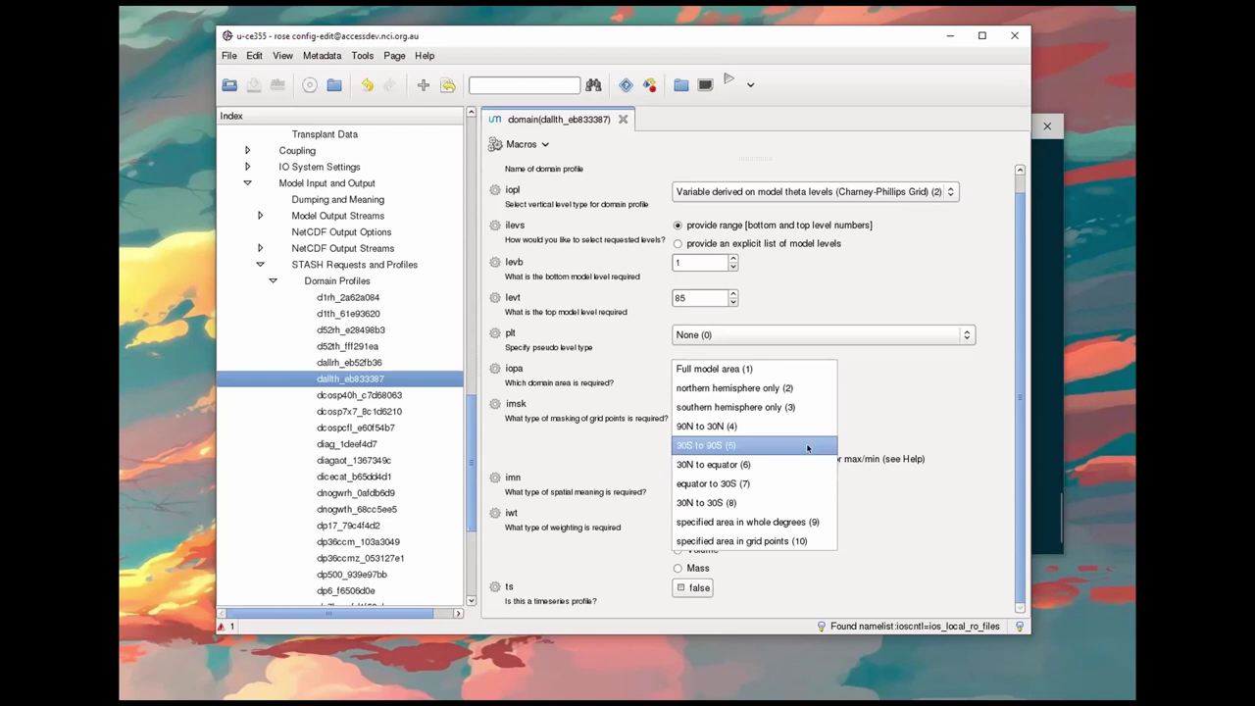
{"action": "left_click", "coordinate": [993, 511]}
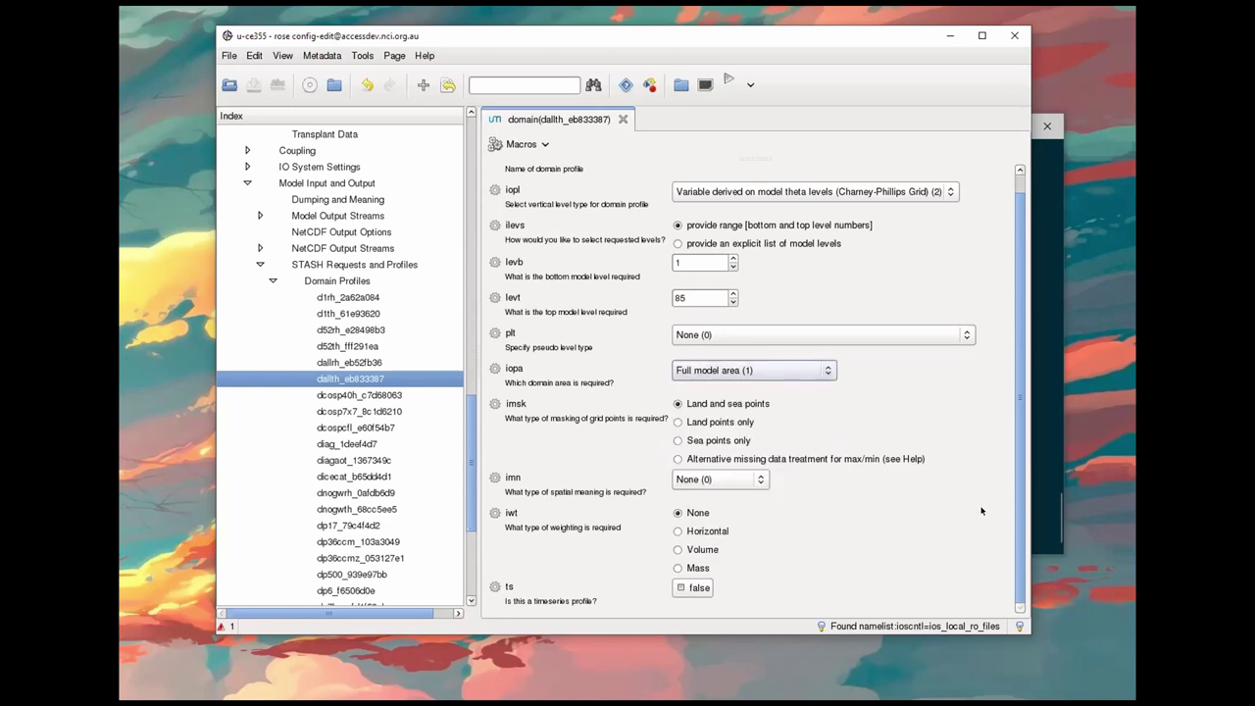
Step: Collapse the domain profiles, expand the time profiles and review all settings of the t6hmonm_28456d5c profile
{"action": "left_click", "coordinate": [274, 282]}
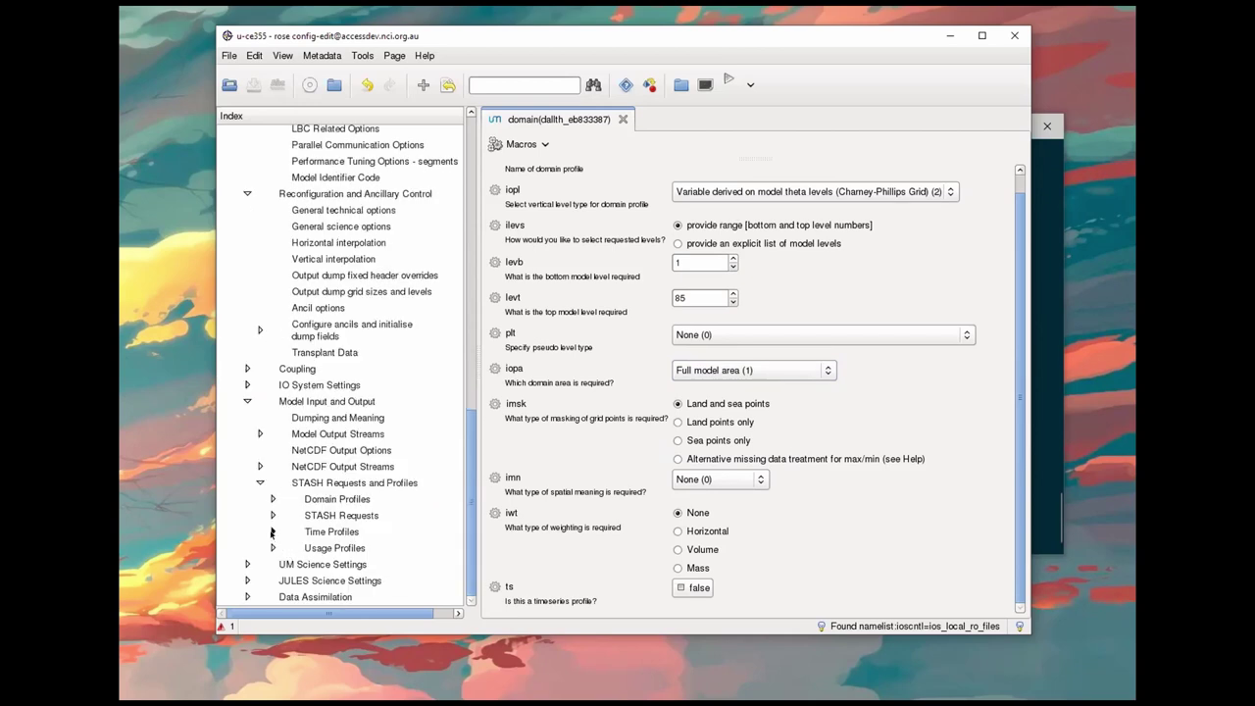
{"action": "left_click", "coordinate": [273, 531]}
{"action": "scroll", "coordinate": [368, 529], "scroll_direction": "down", "scroll_amount": 3}
{"action": "scroll", "coordinate": [365, 434], "scroll_direction": "down", "scroll_amount": 2}
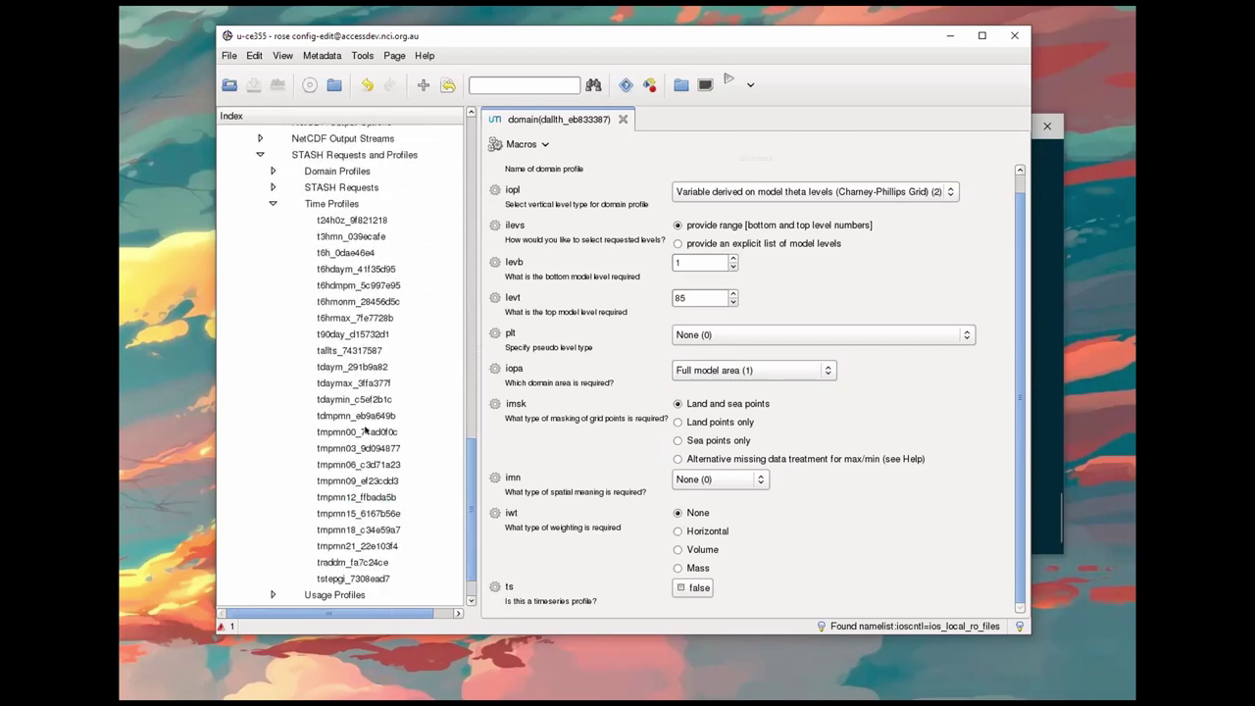
{"action": "left_click", "coordinate": [328, 302]}
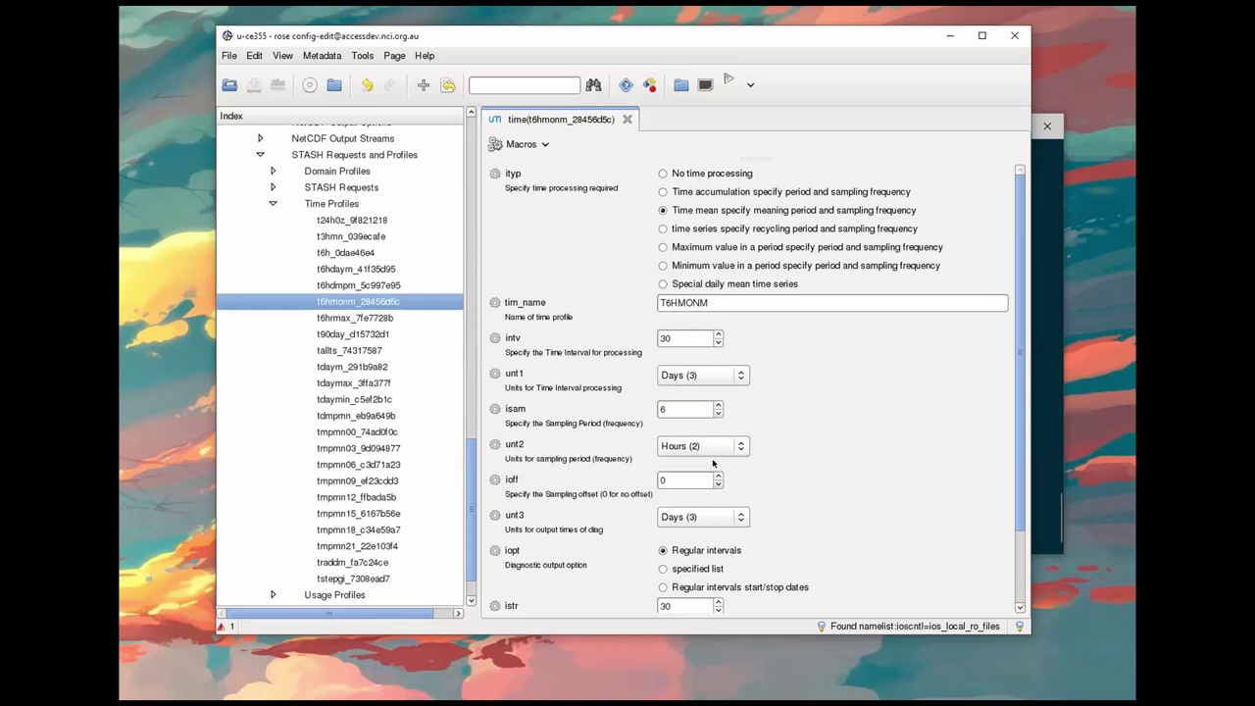
{"action": "scroll", "coordinate": [800, 455], "scroll_direction": "down", "scroll_amount": 2}
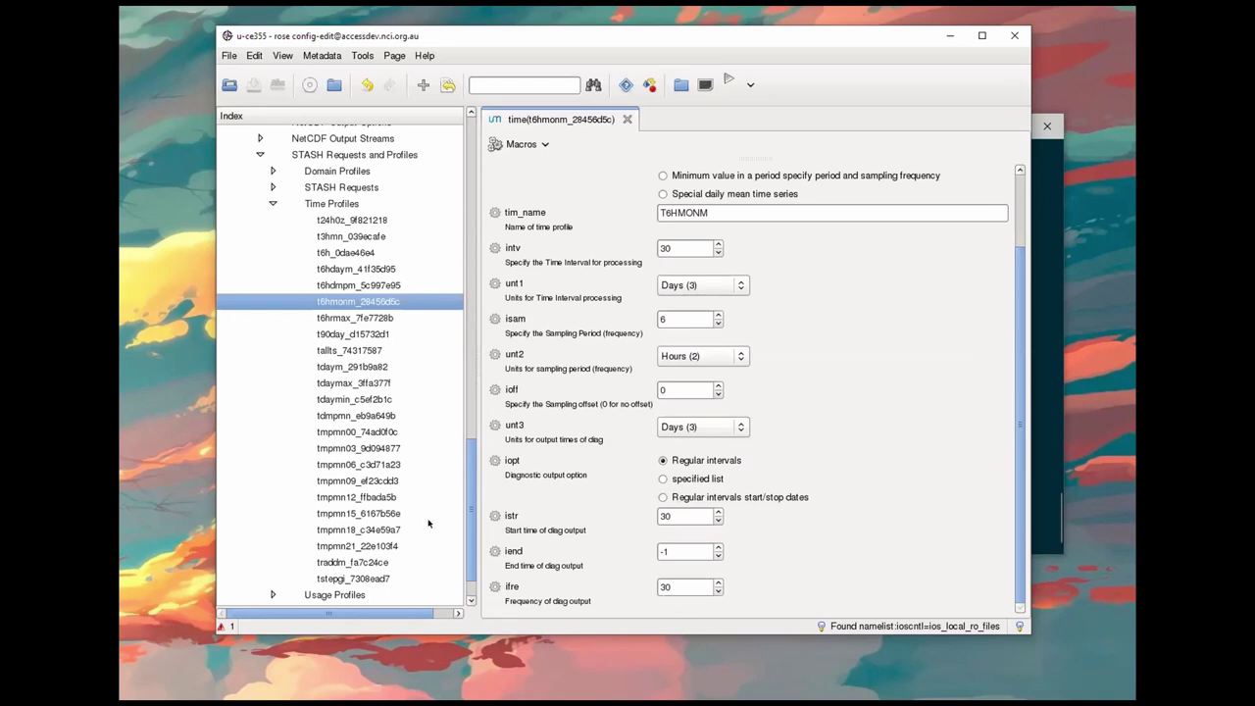
Step: Open the tmpmn03_9d094877 time profile and examine its name, sampling, offset and output frequency settings
{"action": "left_click", "coordinate": [376, 451]}
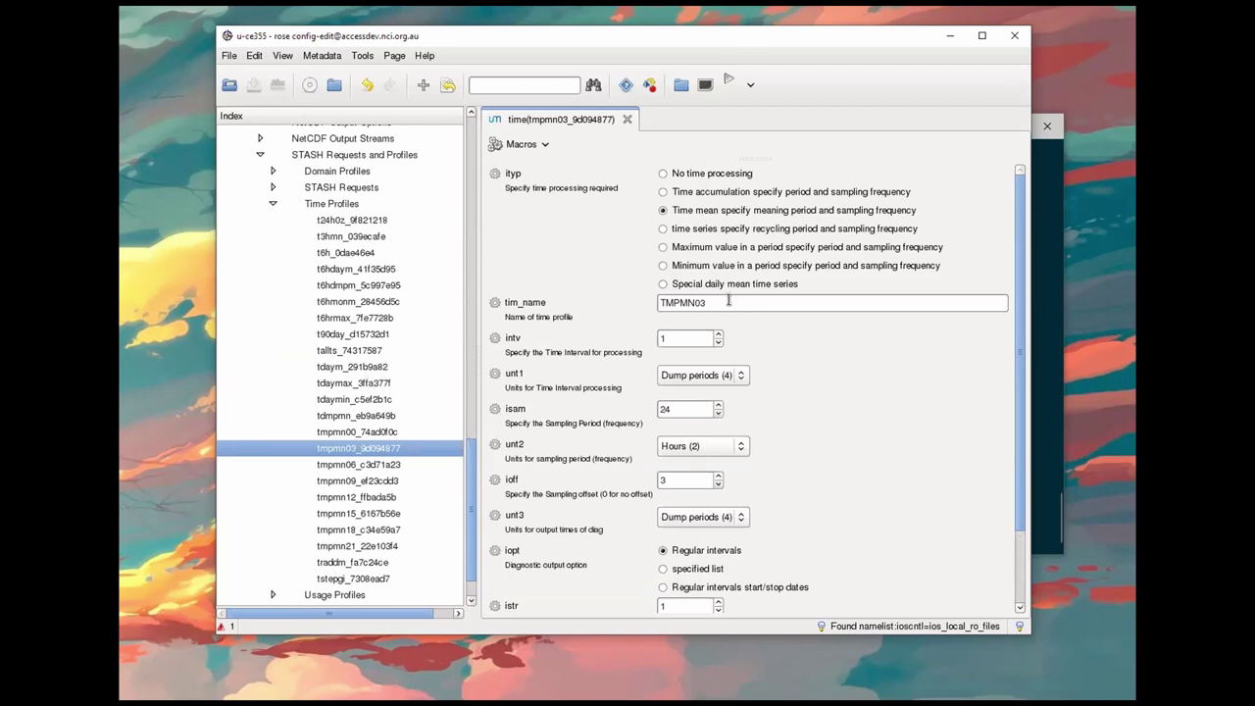
{"action": "left_click_drag", "start_coordinate": [728, 301], "coordinate": [645, 300]}
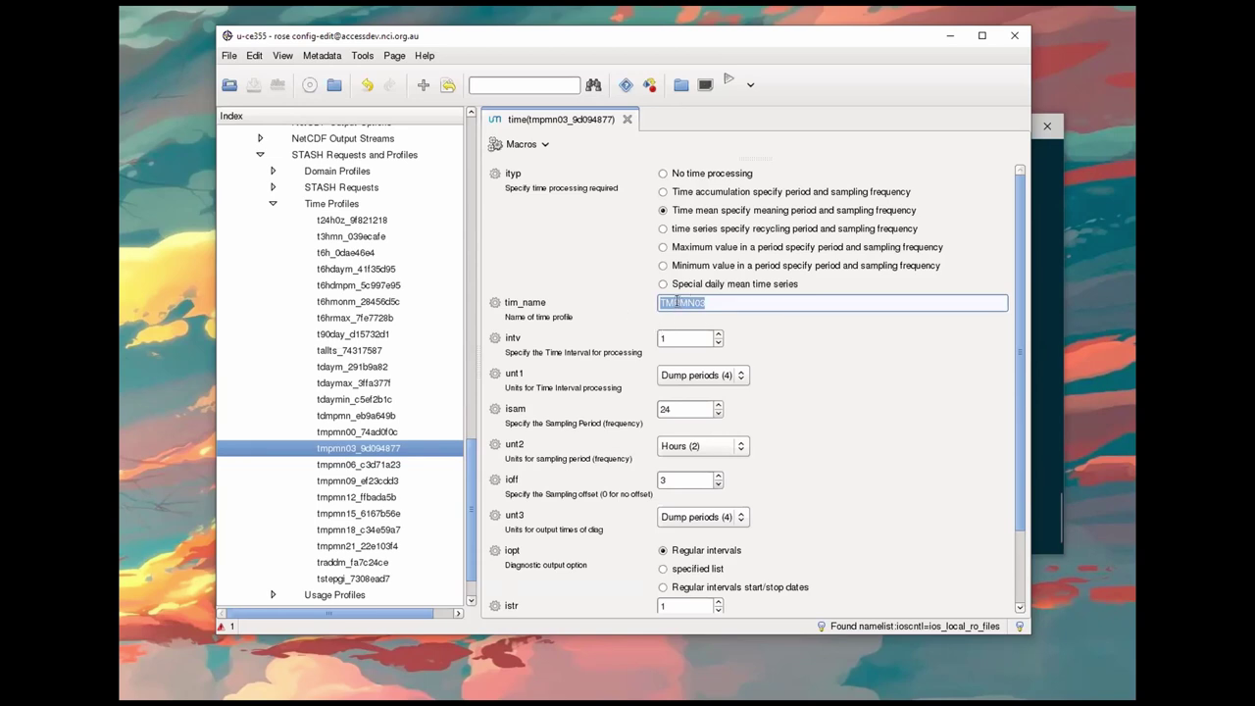
{"action": "left_click", "coordinate": [724, 300]}
{"action": "left_click", "coordinate": [676, 303]}
{"action": "scroll", "coordinate": [850, 572], "scroll_direction": "down", "scroll_amount": 3}
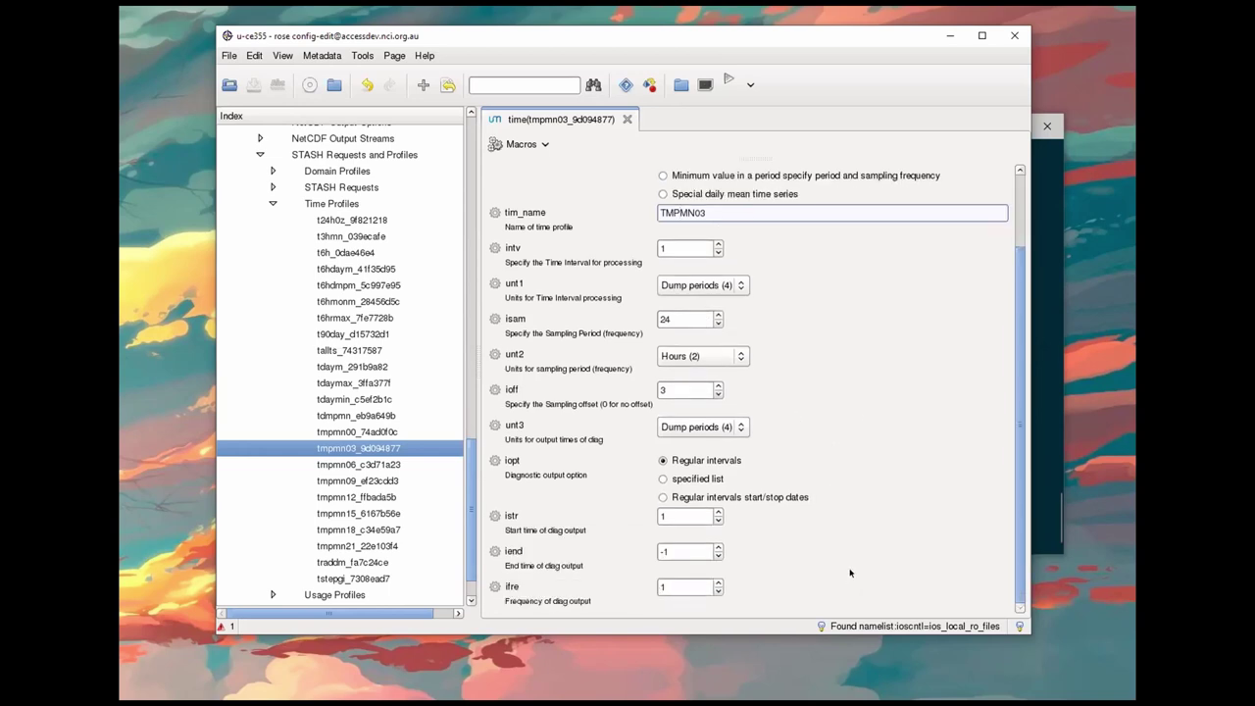
Step: Expand the usage profiles, open upa_ffb3f00b and compare its file_id with the pp0 entry in Model Output Streams
{"action": "scroll", "coordinate": [442, 556], "scroll_direction": "down", "scroll_amount": 1}
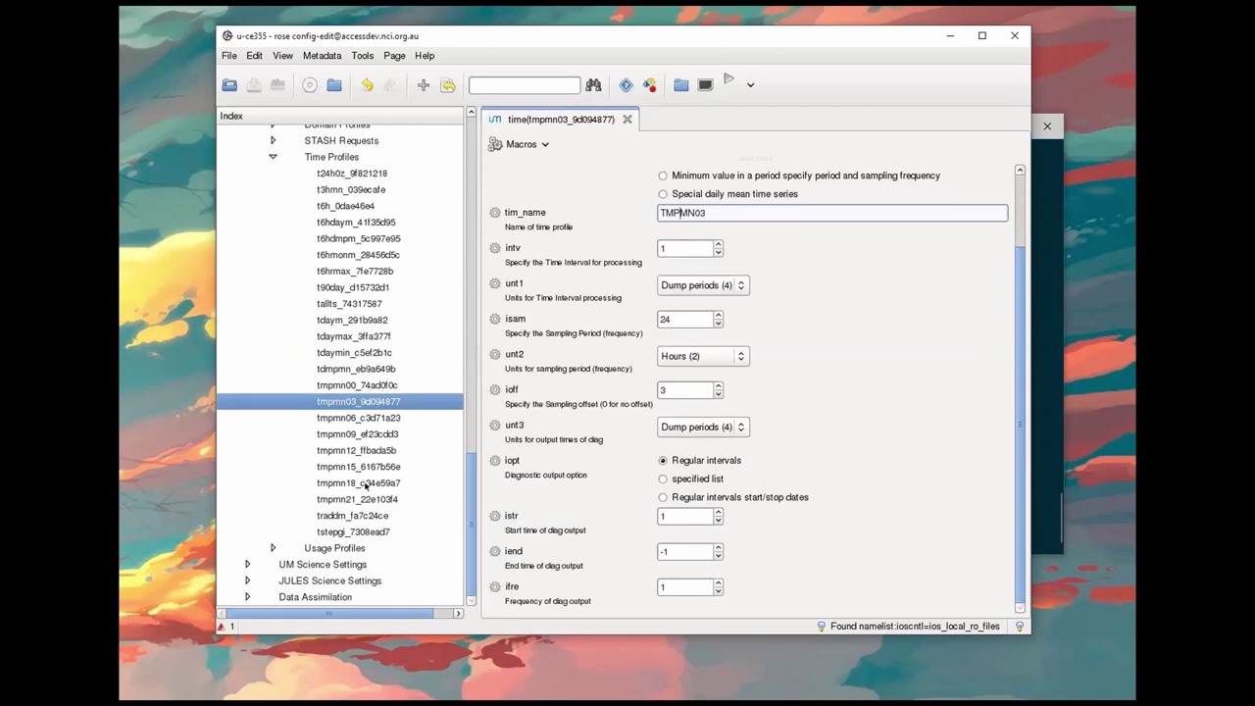
{"action": "left_click", "coordinate": [273, 156]}
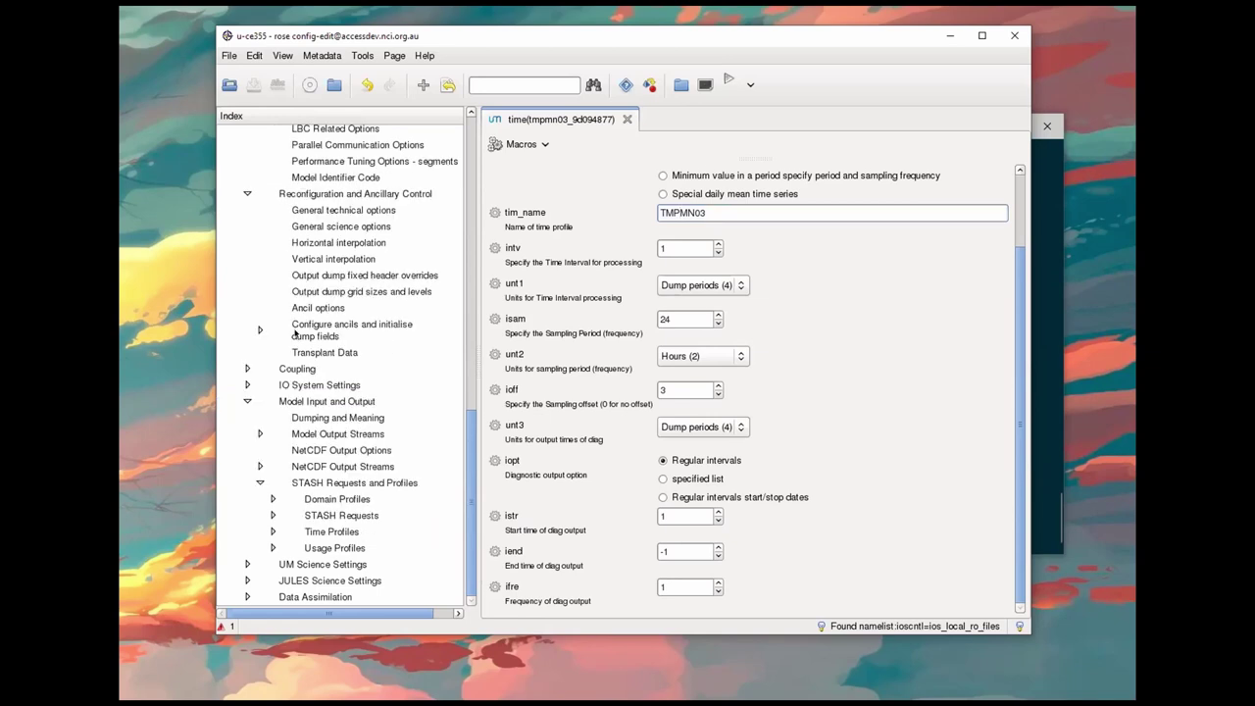
{"action": "left_click", "coordinate": [272, 548]}
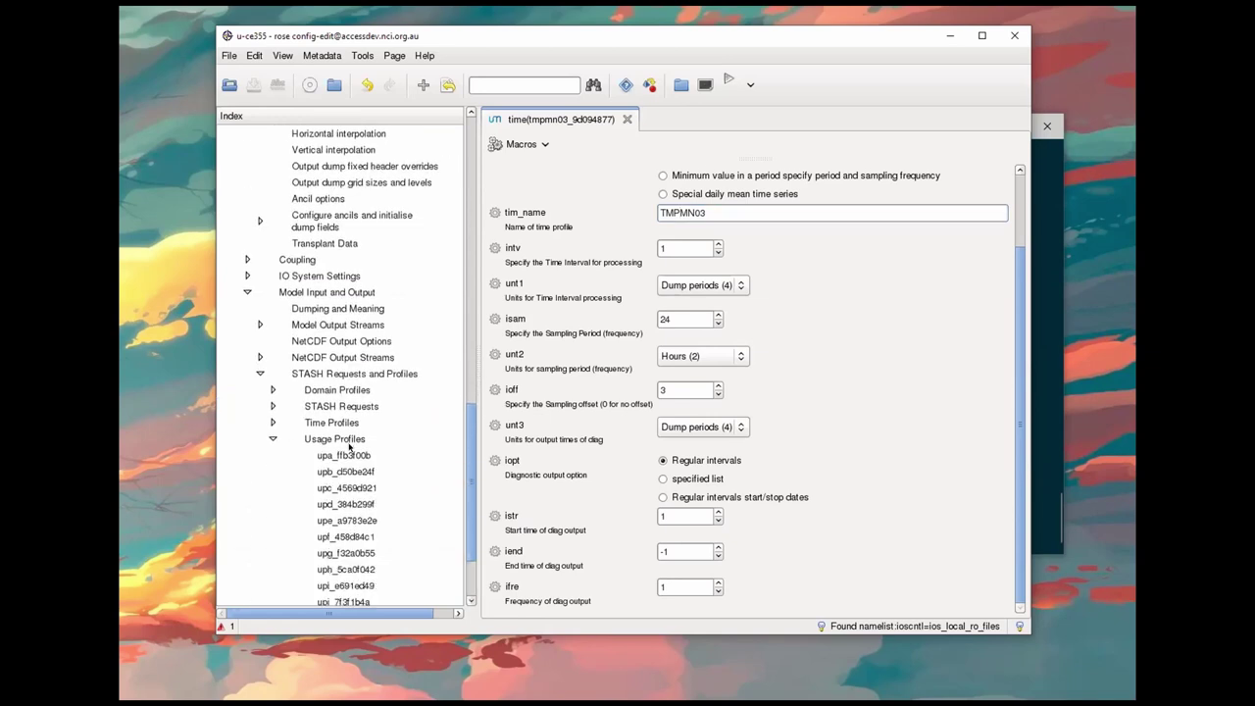
{"action": "left_click", "coordinate": [347, 455]}
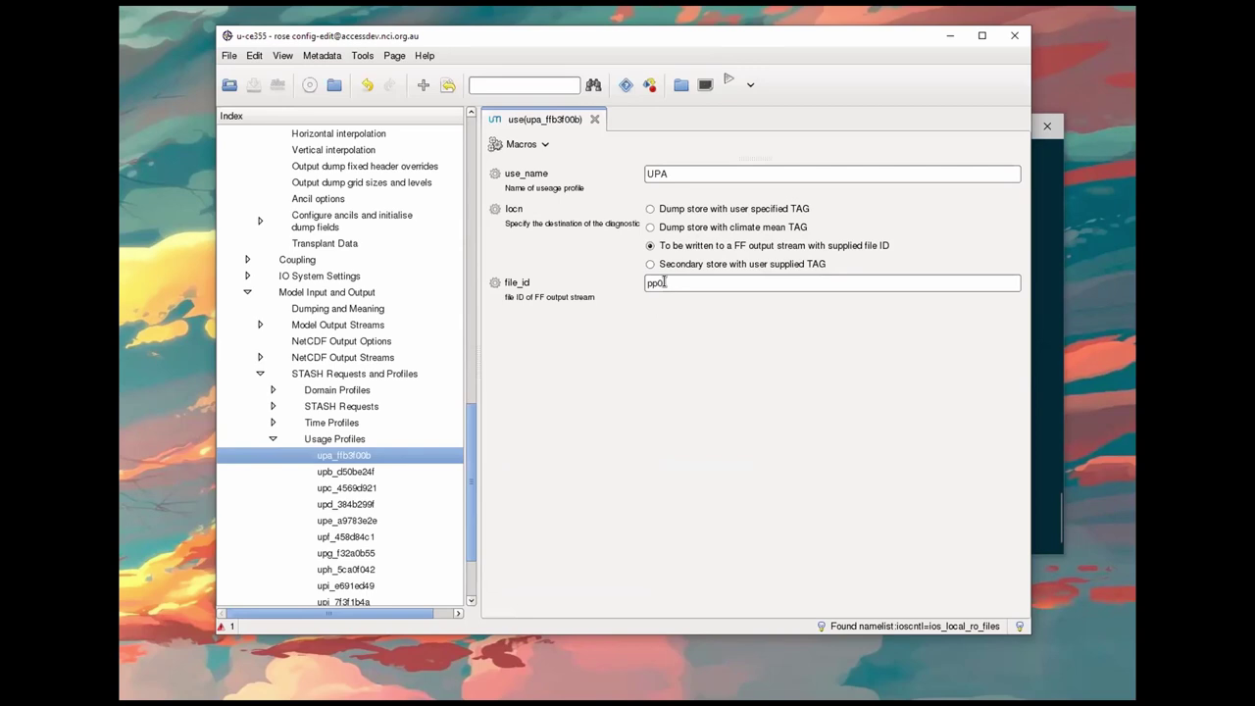
{"action": "left_click", "coordinate": [336, 308]}
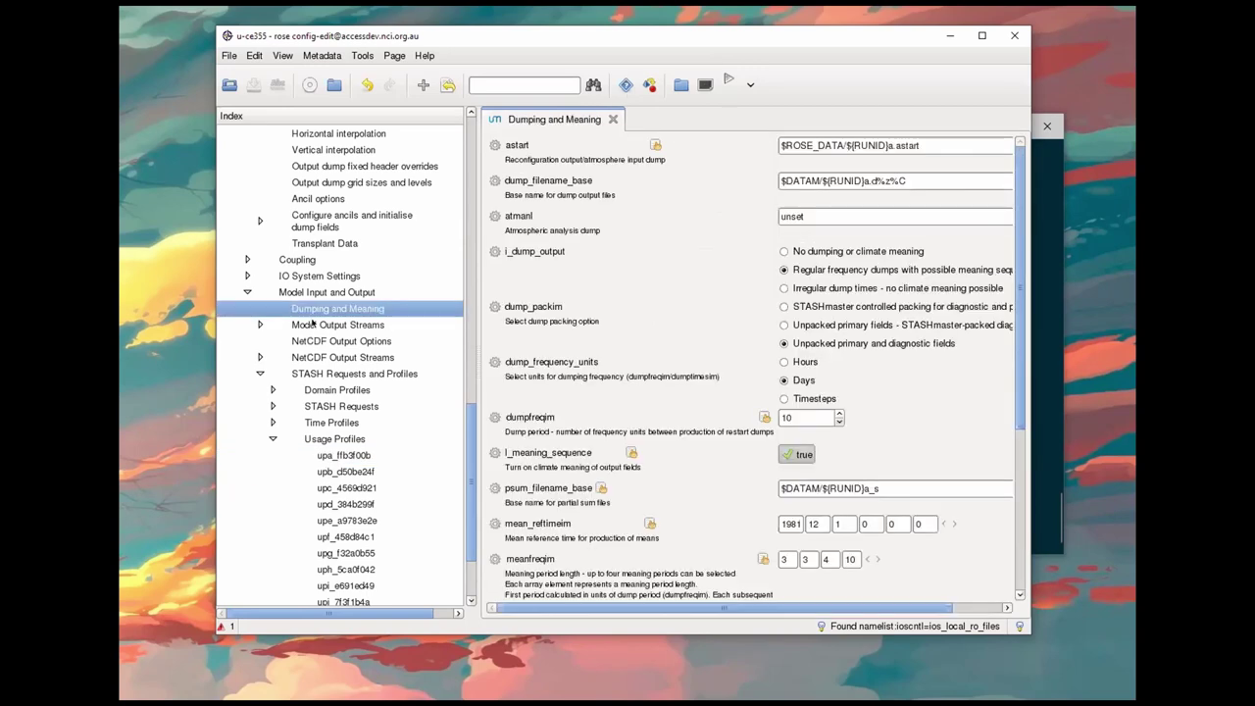
{"action": "left_click", "coordinate": [312, 325]}
{"action": "left_click", "coordinate": [509, 237]}
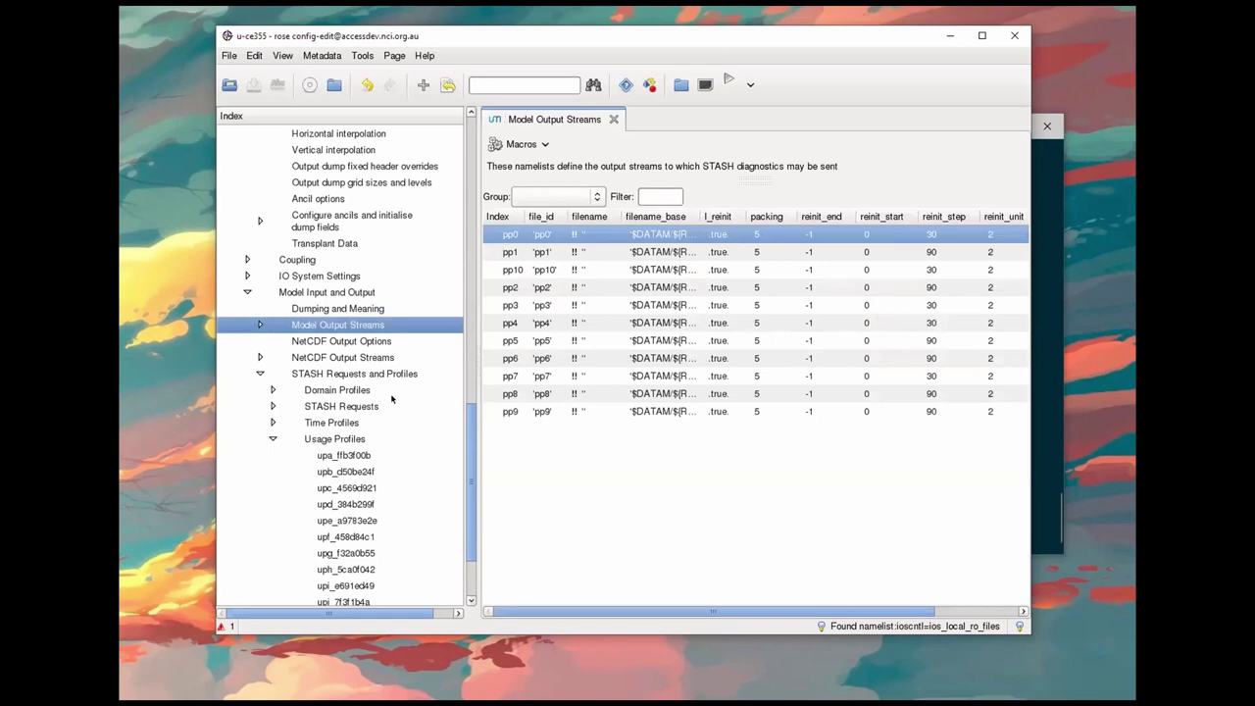
{"action": "left_click", "coordinate": [352, 455]}
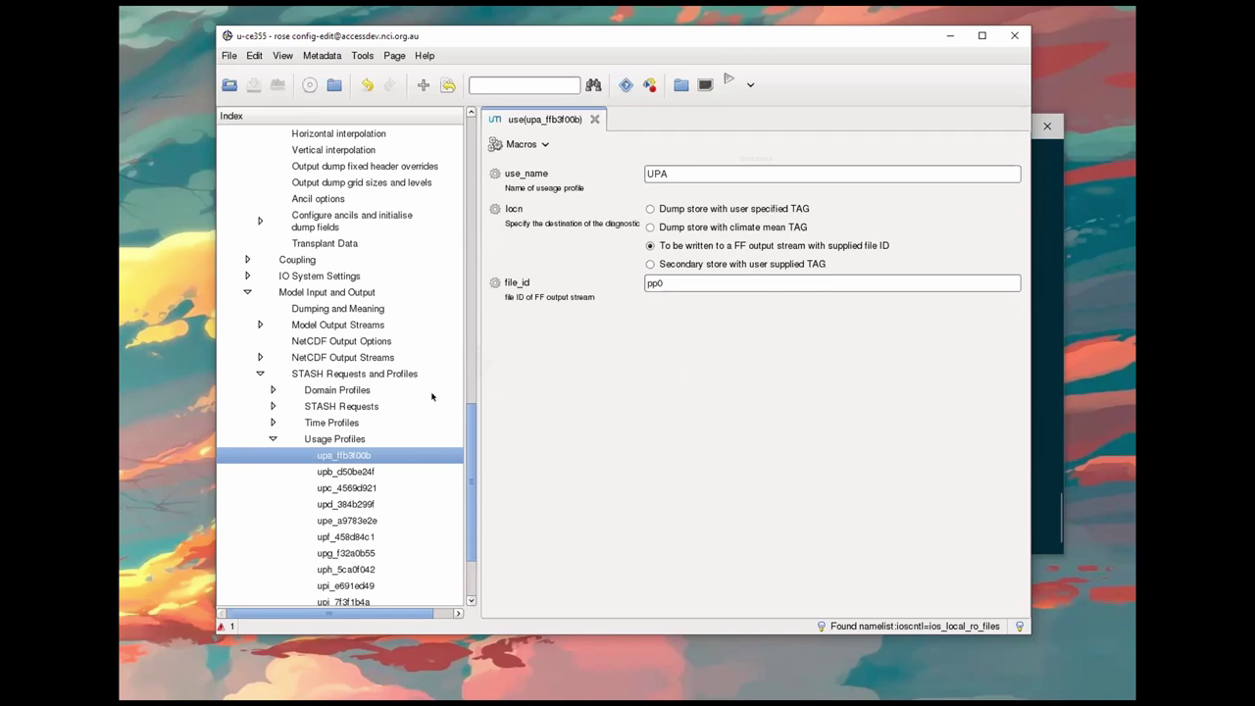
Step: Expand UM Science Settings, collapse Model Input and Output, and look through the Radiation, Boundary Layer and Convection sections
{"action": "scroll", "coordinate": [431, 396], "scroll_direction": "down", "scroll_amount": 3}
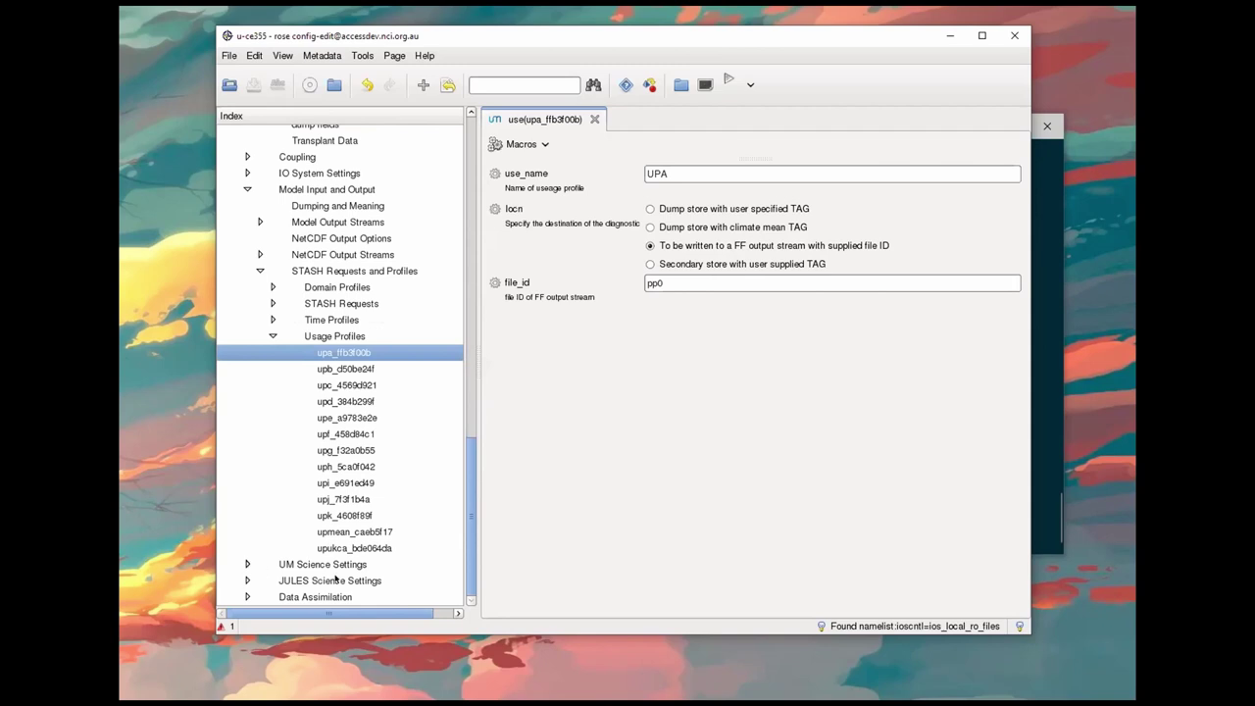
{"action": "left_click", "coordinate": [248, 564]}
{"action": "left_click", "coordinate": [248, 192]}
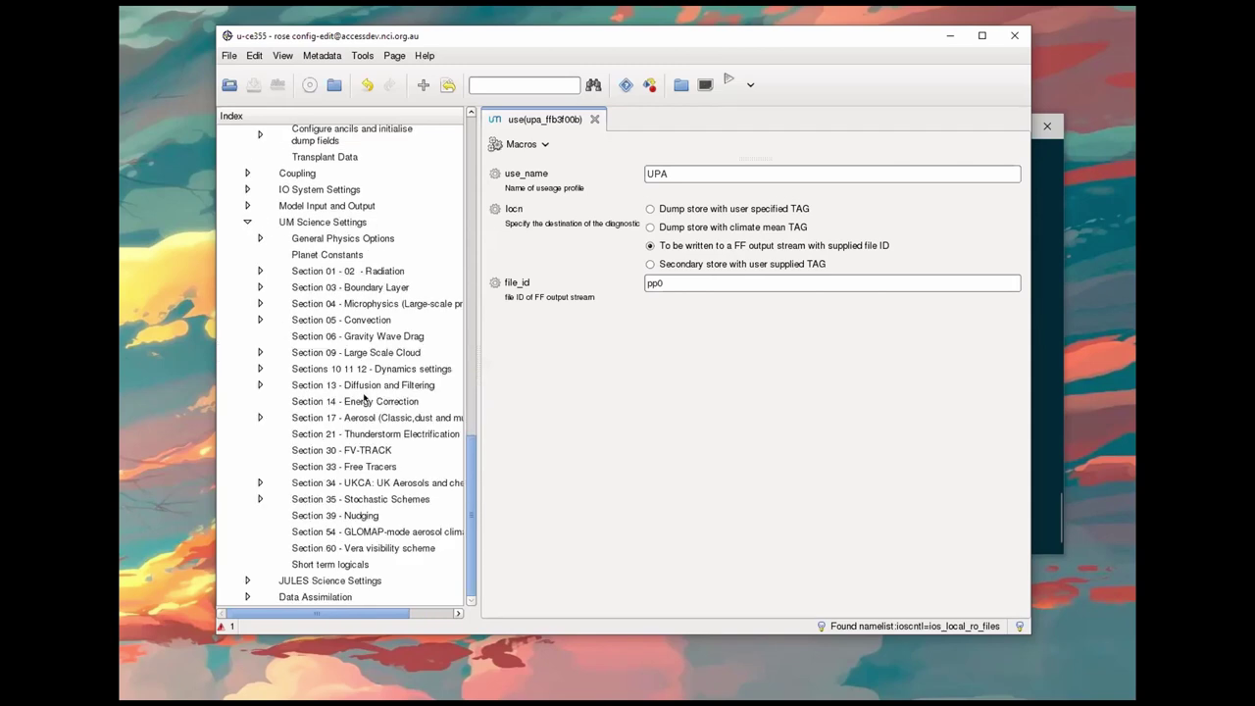
{"action": "left_click", "coordinate": [368, 272]}
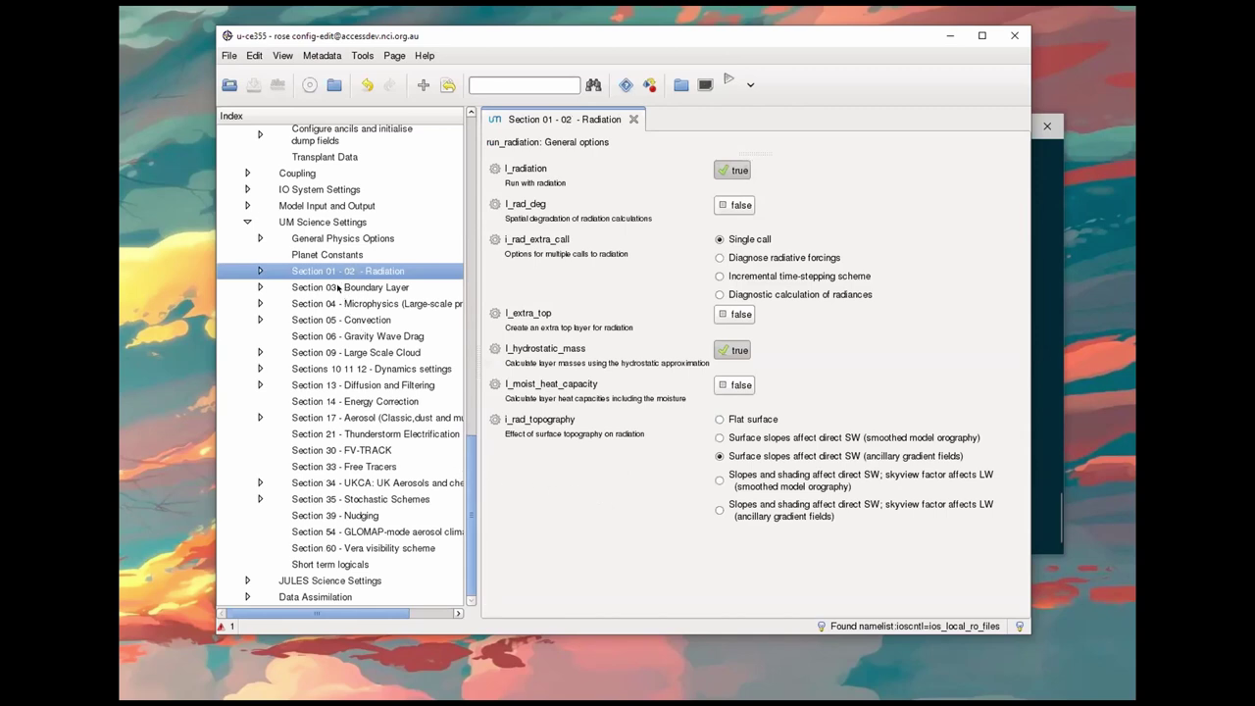
{"action": "key", "text": "Down"}
{"action": "left_click", "coordinate": [385, 271]}
{"action": "left_click", "coordinate": [384, 287]}
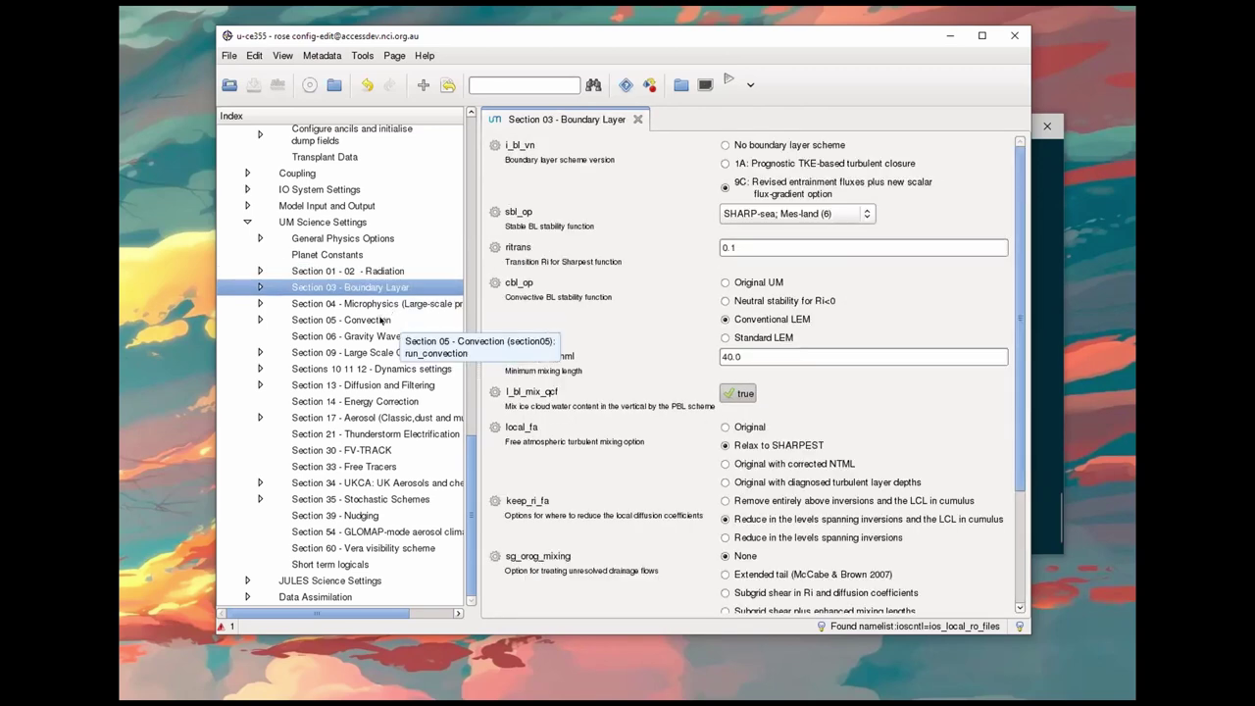
{"action": "left_click", "coordinate": [380, 320]}
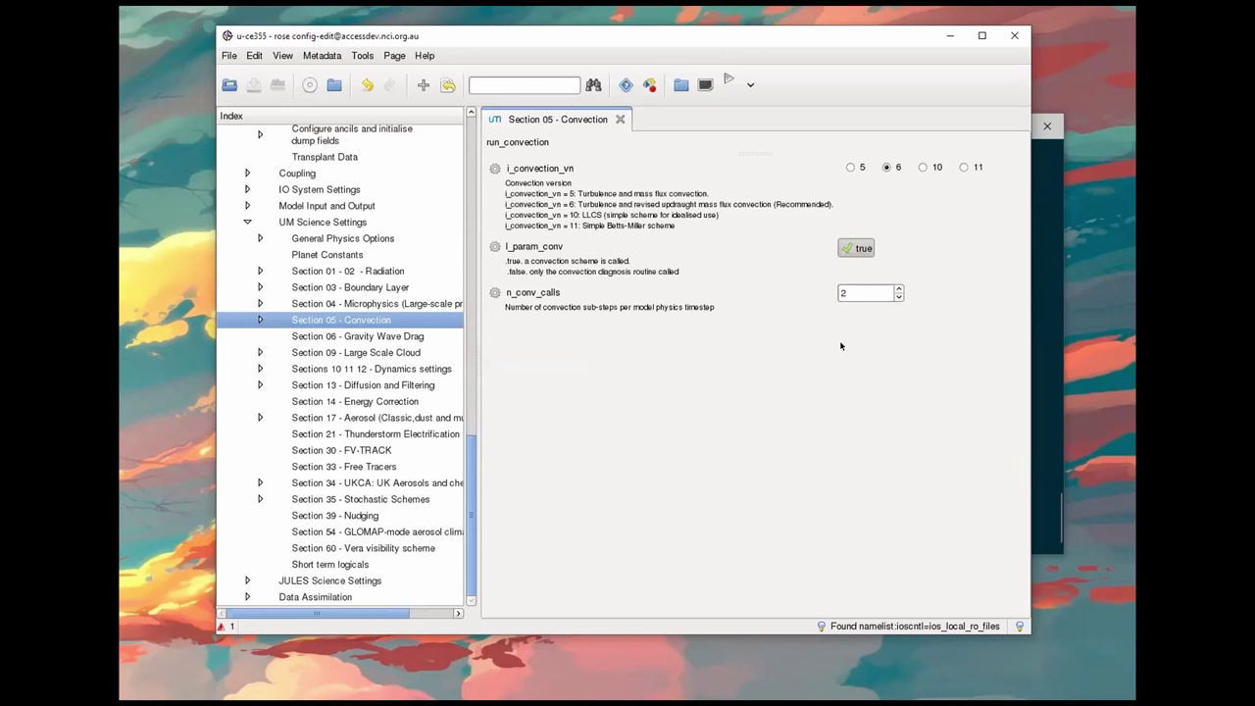
Step: Expand Section 05 - Convection and review its subpages from Diagnosis and Updraughts through to CMT - Convective momentum transport
{"action": "left_click", "coordinate": [260, 320]}
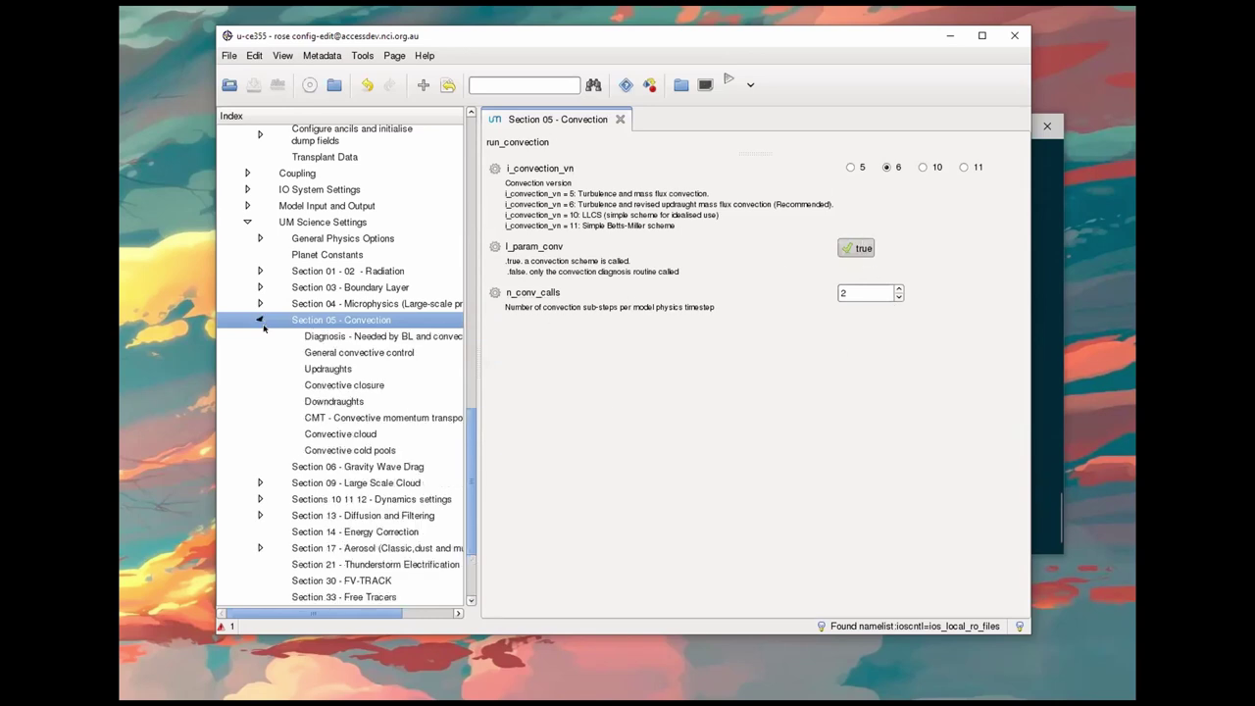
{"action": "left_click", "coordinate": [324, 339]}
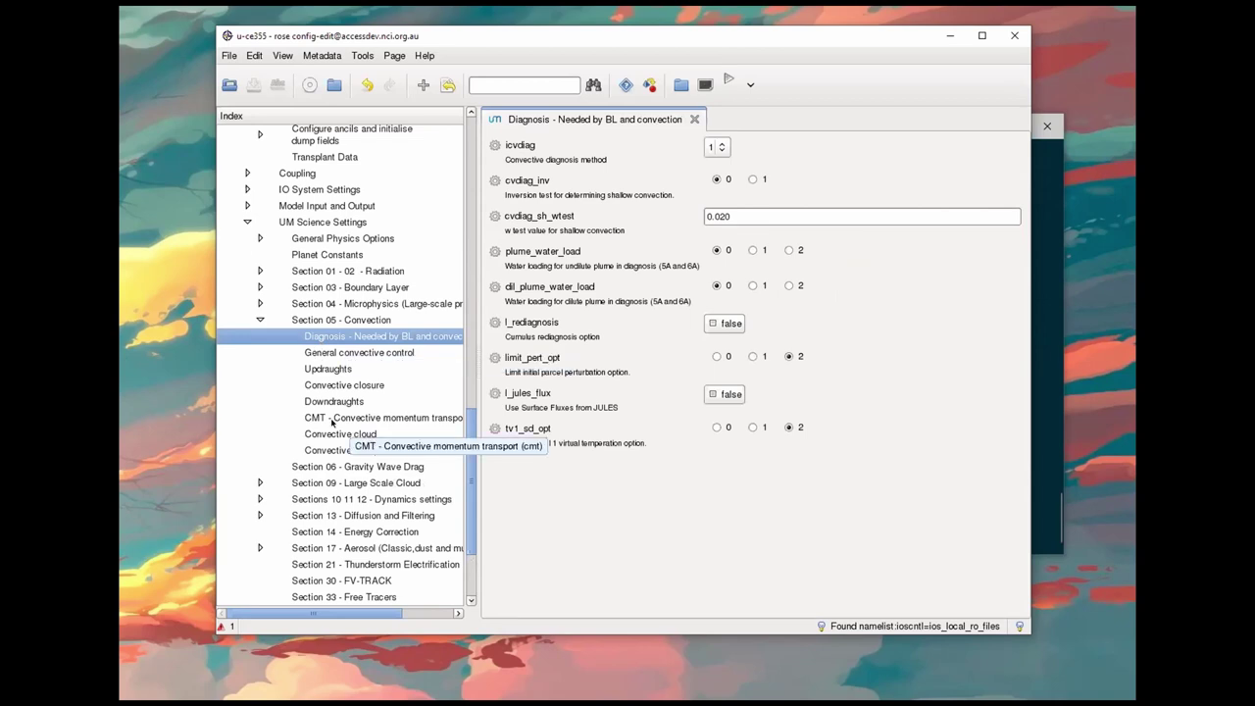
{"action": "scroll", "coordinate": [391, 465], "scroll_direction": "down", "scroll_amount": 2}
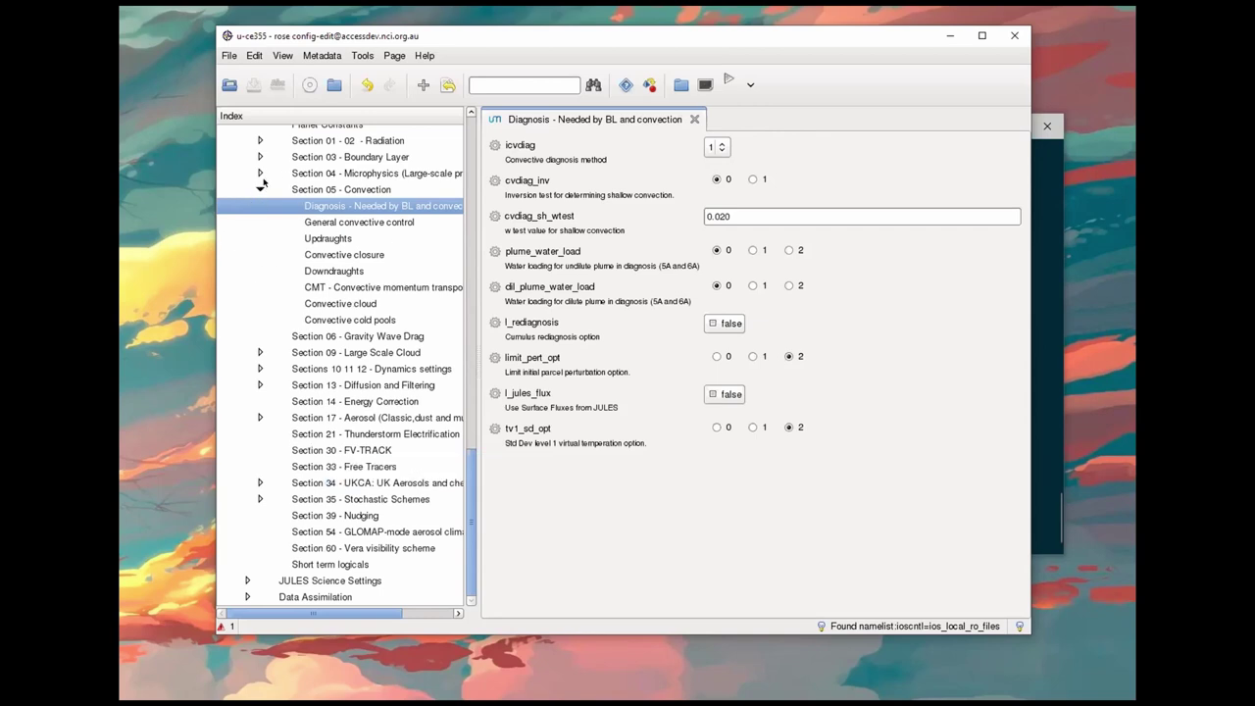
{"action": "left_click", "coordinate": [336, 242]}
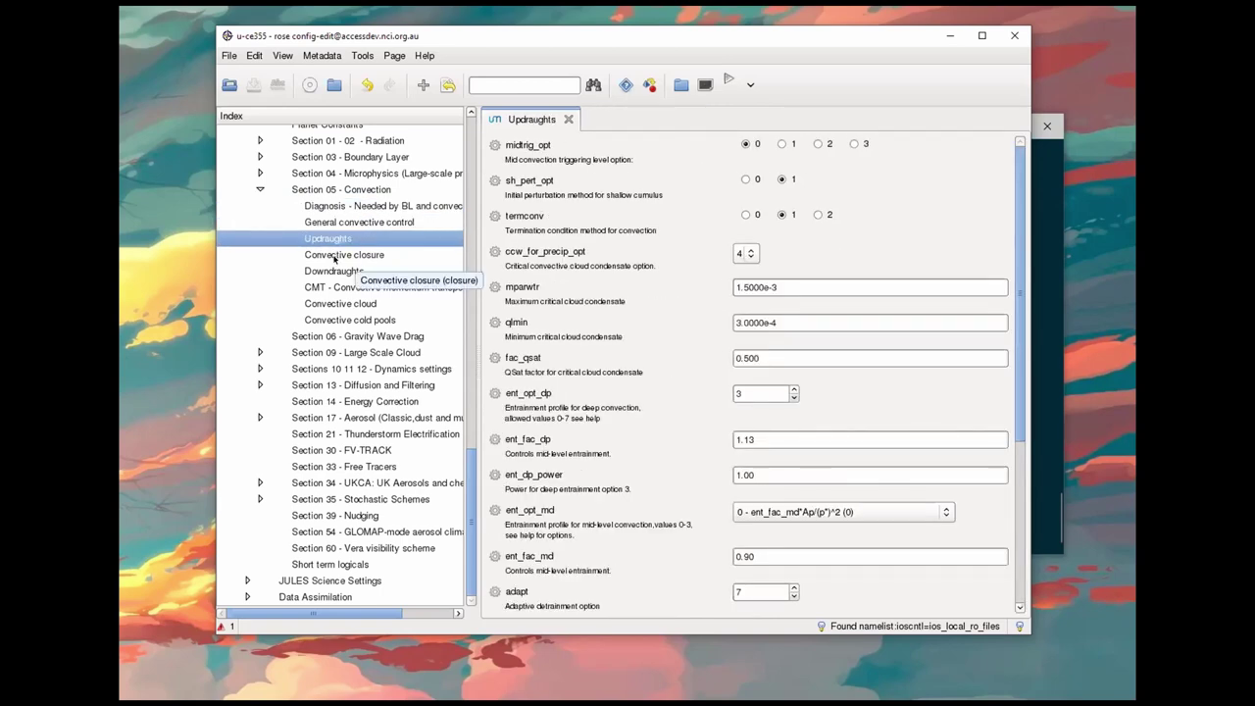
{"action": "left_click", "coordinate": [335, 256]}
{"action": "left_click", "coordinate": [338, 273]}
{"action": "left_click", "coordinate": [345, 287]}
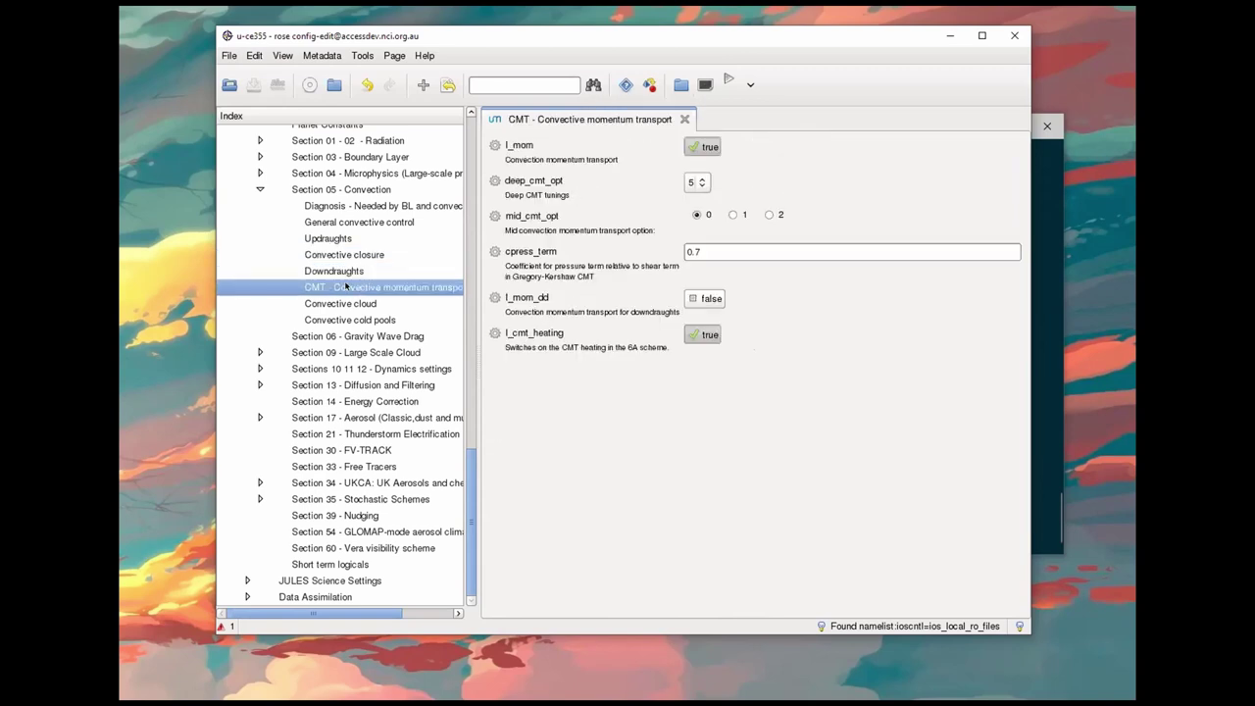
Step: Collapse the Convection section, then expand JULES Science Settings and look over its list of option pages
{"action": "left_click", "coordinate": [259, 191]}
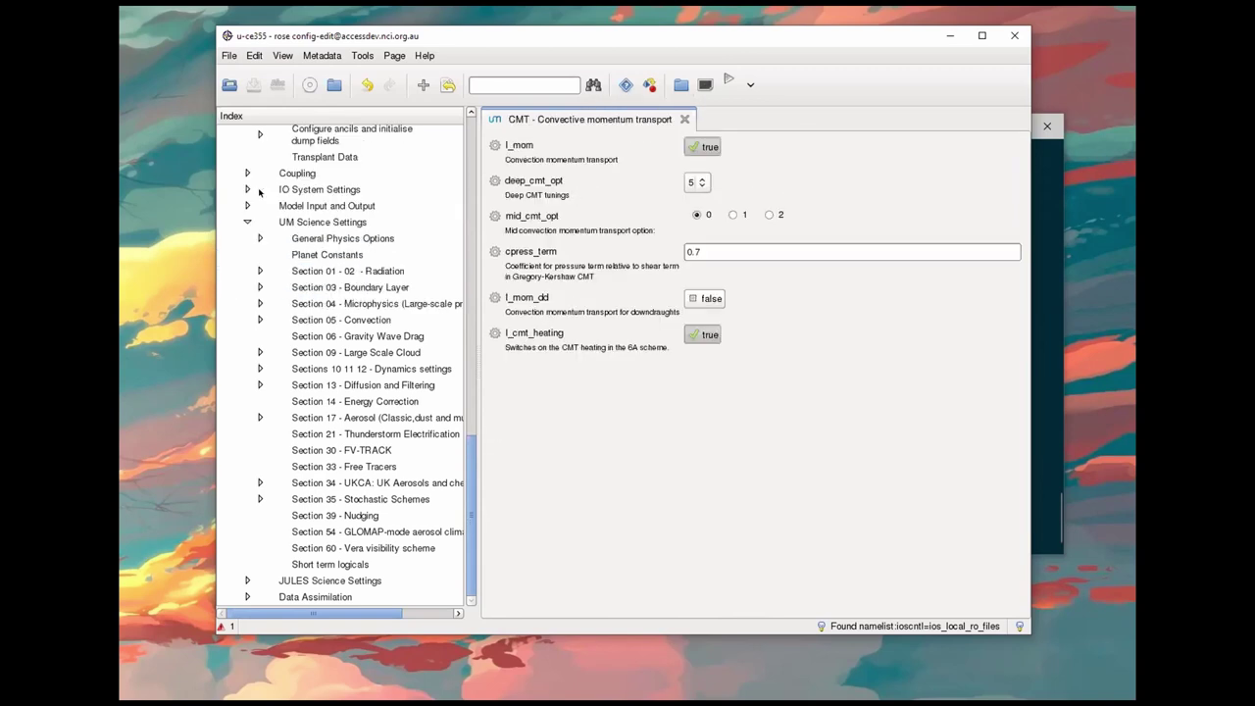
{"action": "left_click", "coordinate": [246, 581]}
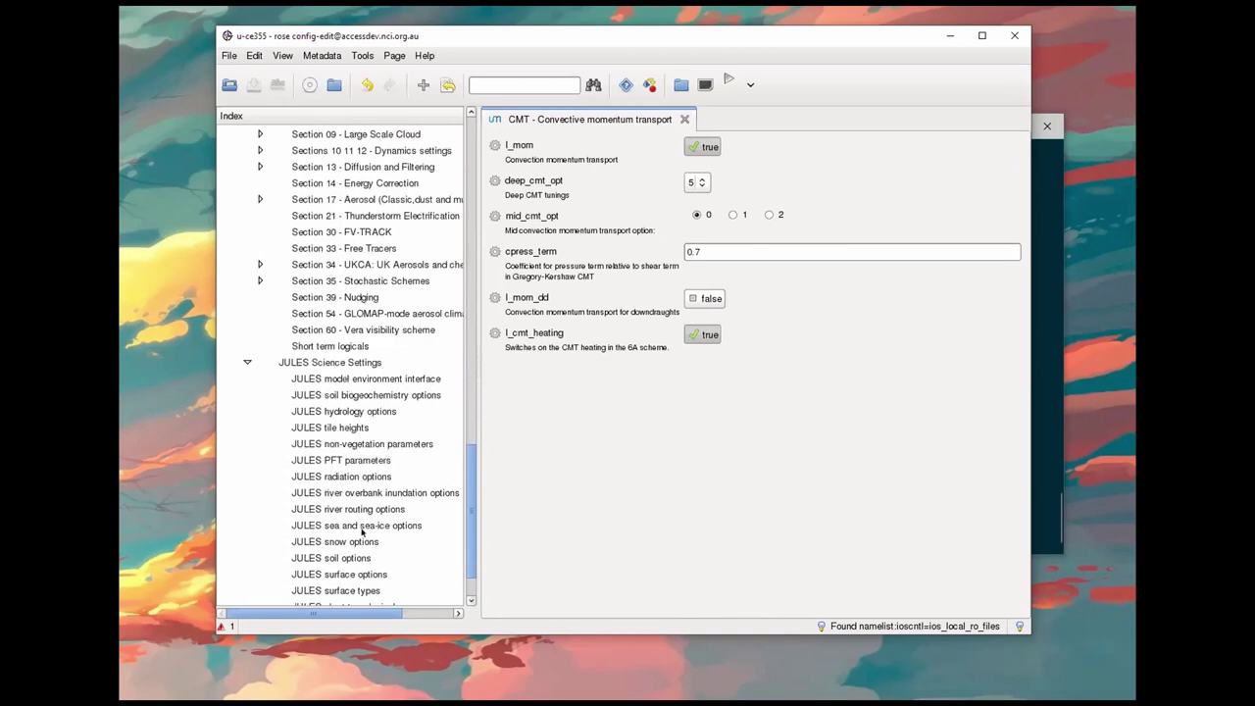
{"action": "scroll", "coordinate": [371, 526], "scroll_direction": "down", "scroll_amount": 2}
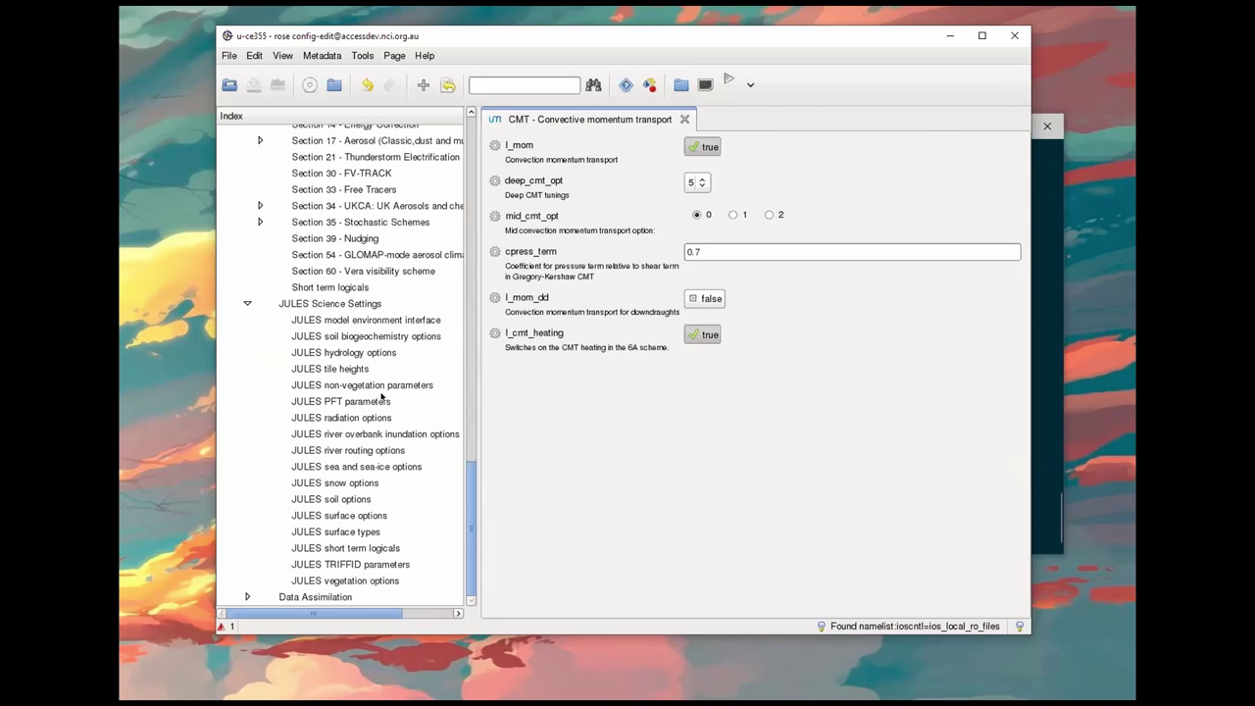
Step: Try to run the u-ce355 suite from the configuration editor and dismiss the rose suite-run error
{"action": "scroll", "coordinate": [382, 446], "scroll_direction": "up", "scroll_amount": 1}
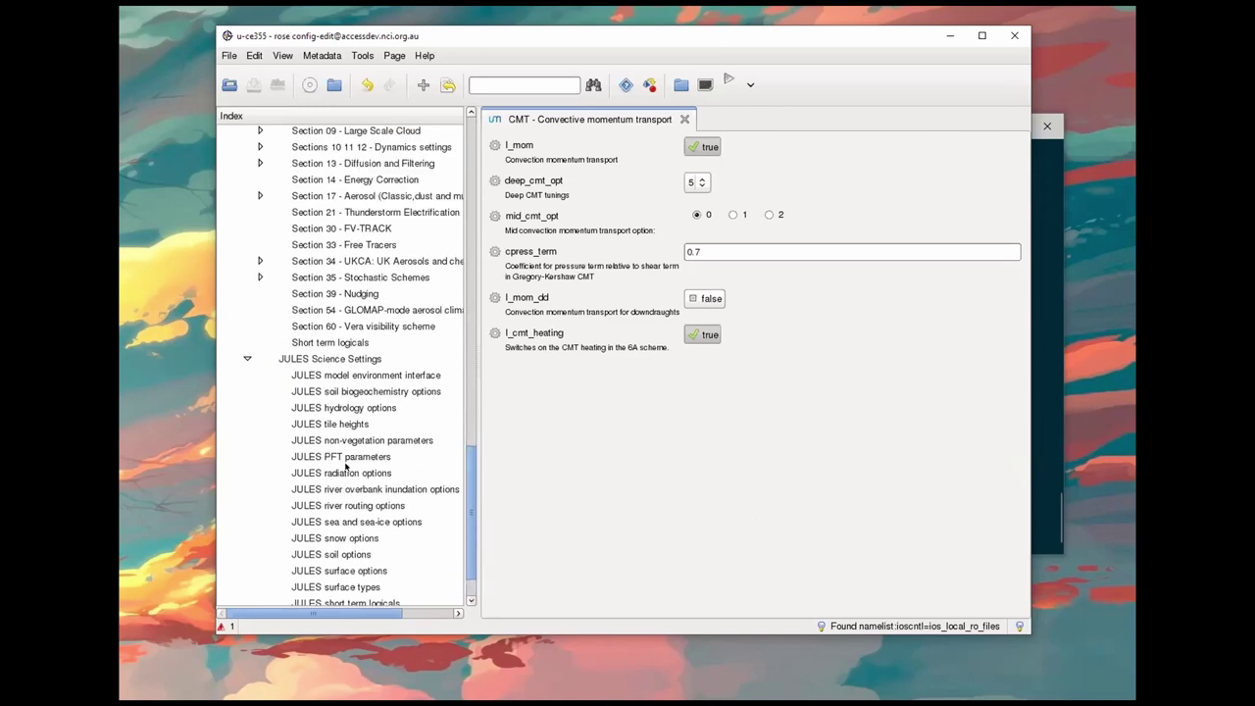
{"action": "scroll", "coordinate": [345, 466], "scroll_direction": "up", "scroll_amount": 7}
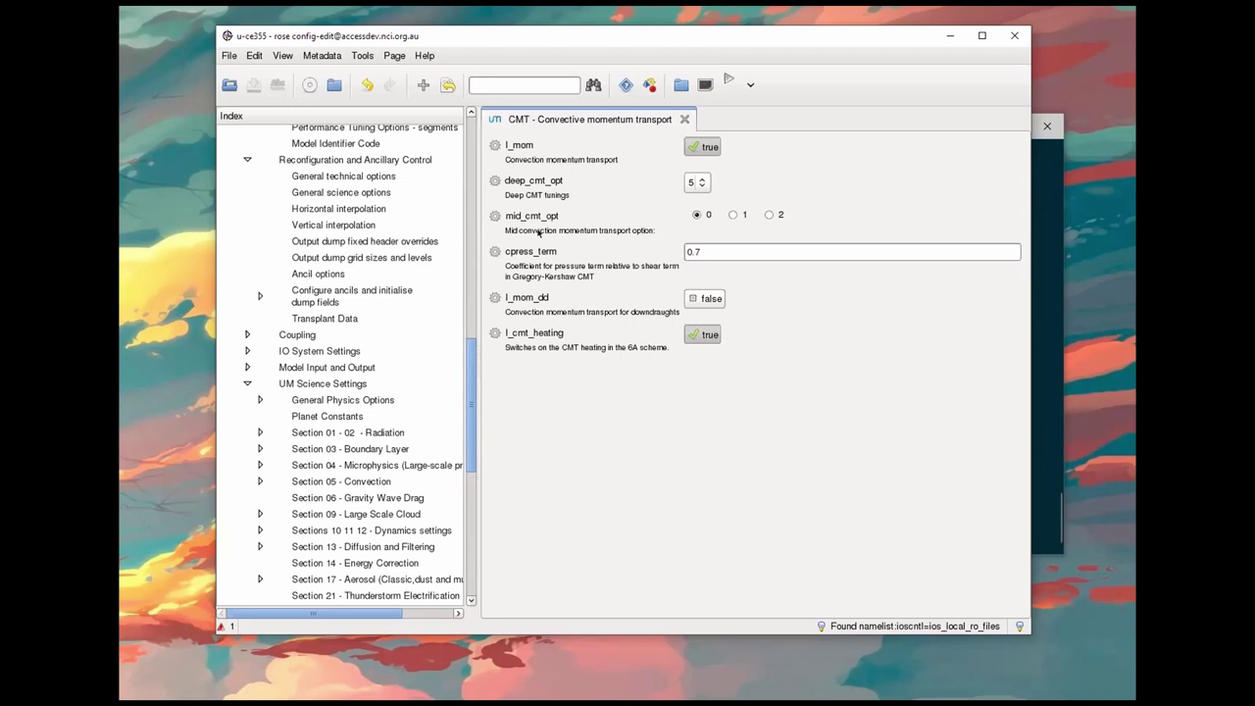
{"action": "left_click_drag", "start_coordinate": [364, 37], "coordinate": [421, 61]}
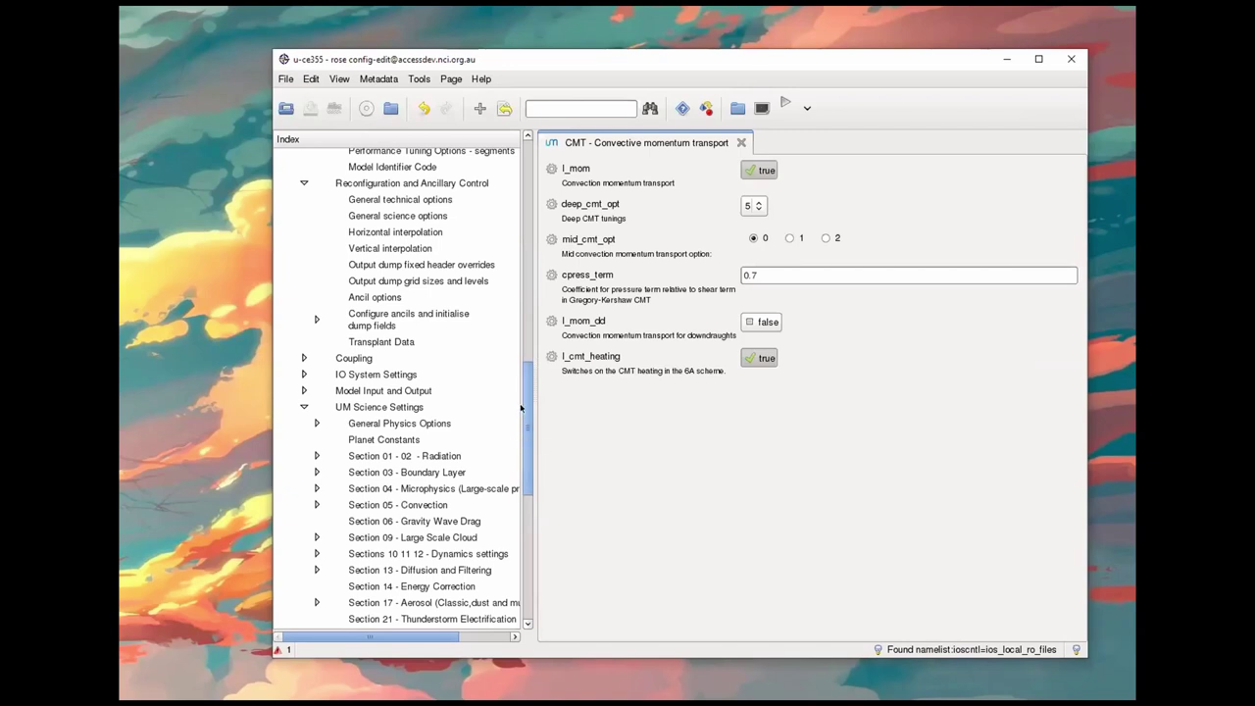
{"action": "left_click_drag", "start_coordinate": [525, 394], "coordinate": [525, 538]}
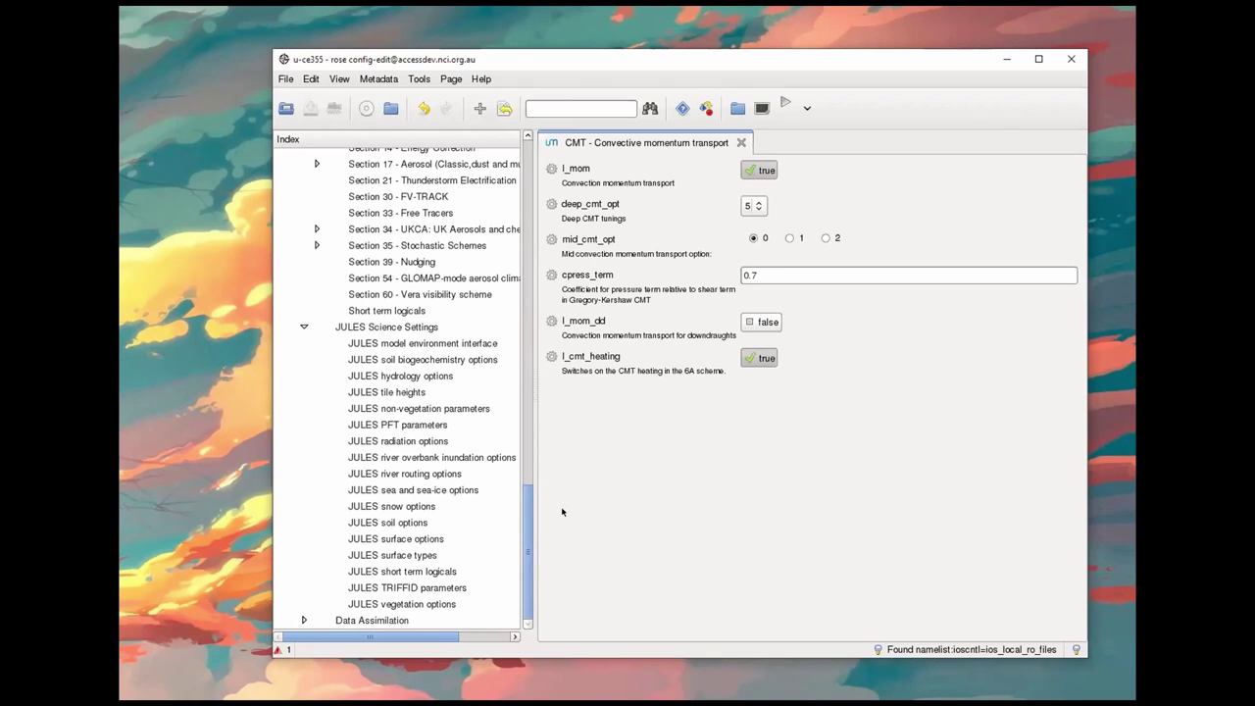
{"action": "left_click_drag", "start_coordinate": [527, 545], "coordinate": [535, 182]}
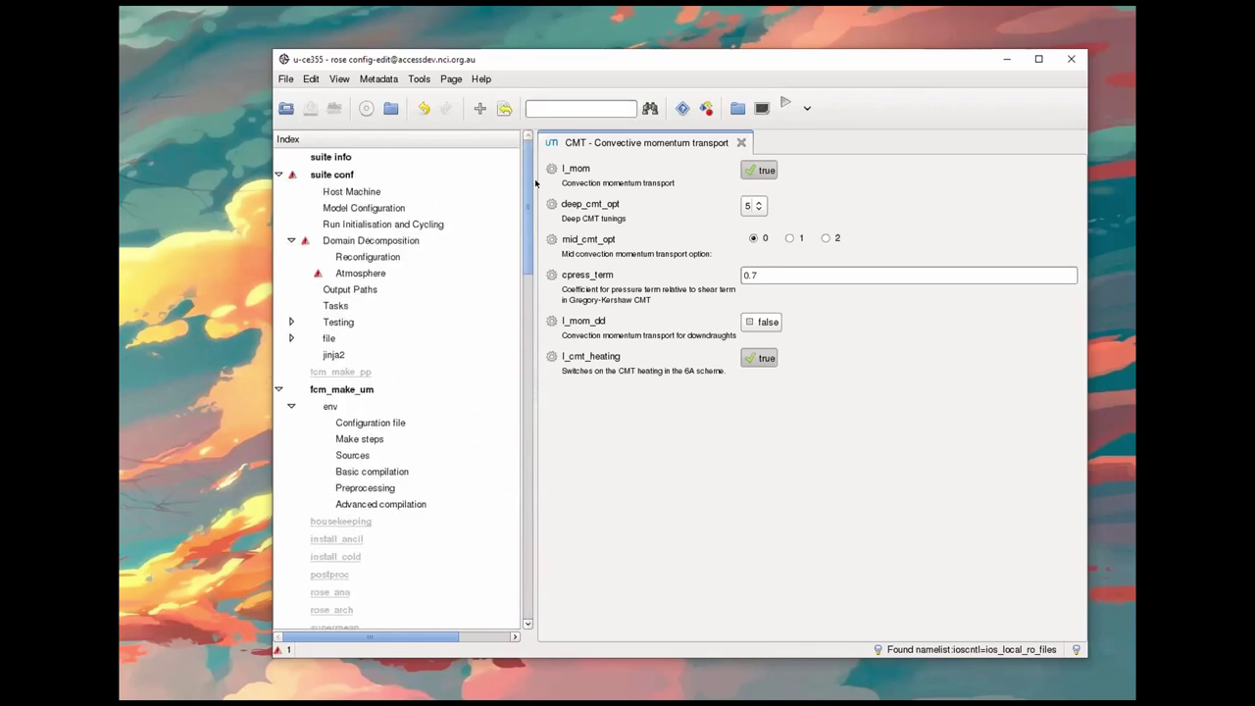
{"action": "left_click", "coordinate": [785, 104]}
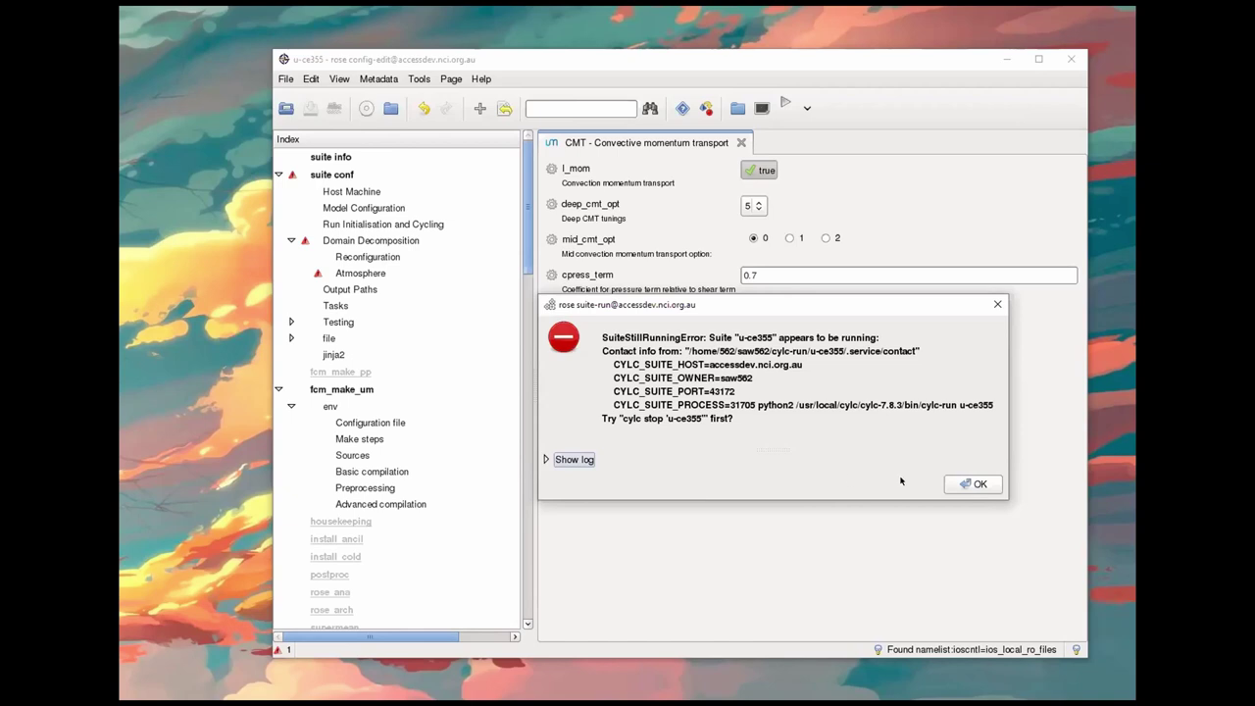
{"action": "left_click", "coordinate": [967, 484]}
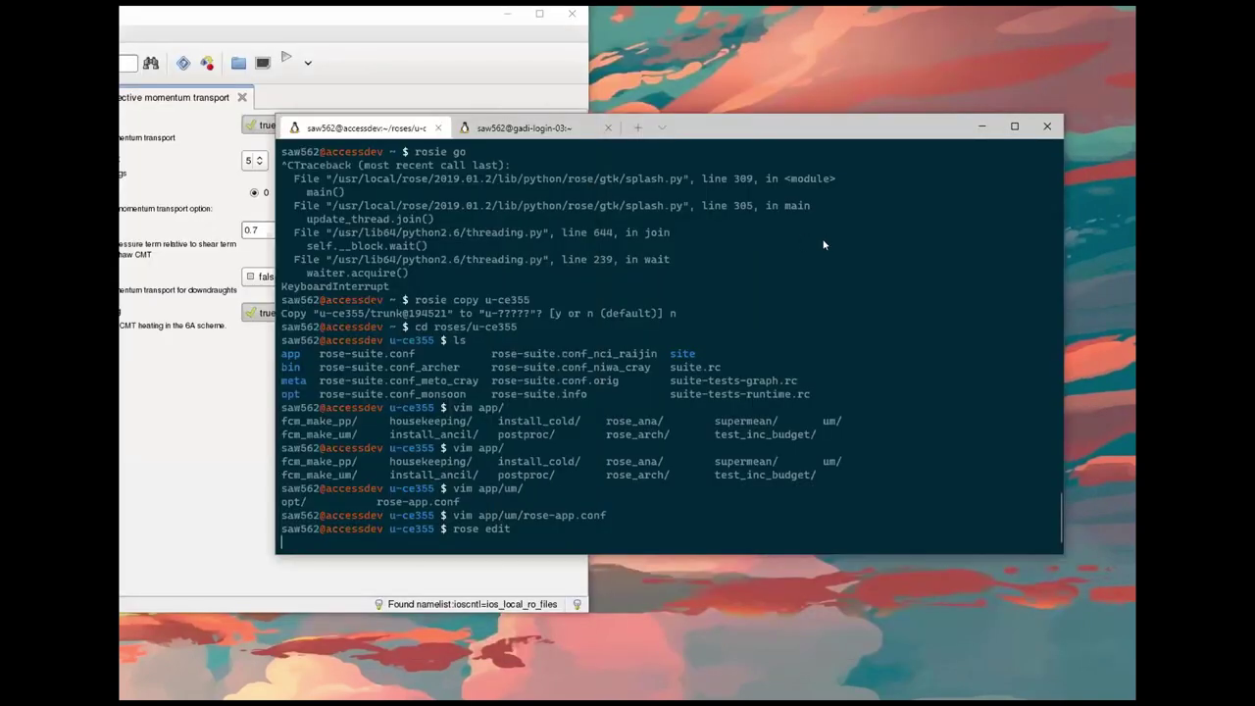
Step: In the terminal, put the rose edit job into the background with bg and stop the suite with cylc stop u-ce355
{"action": "key", "text": "ctrl+z"}
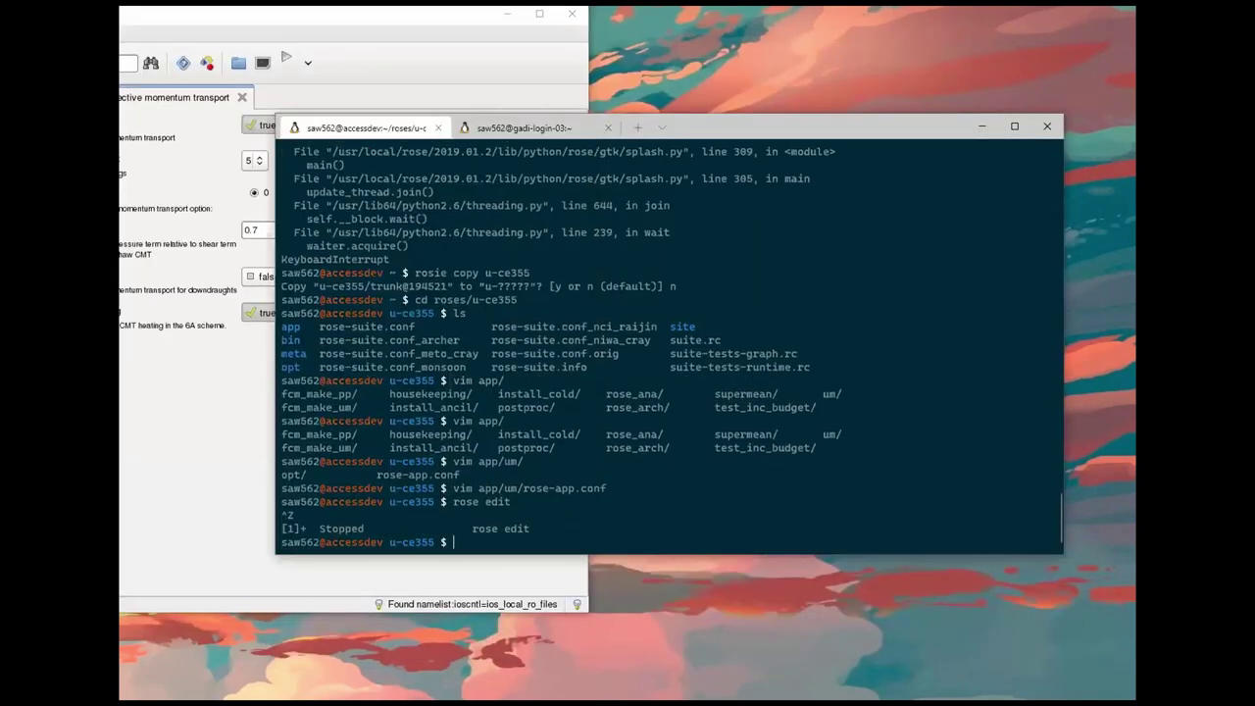
{"action": "type", "text": "bg"}
{"action": "key", "text": "Return"}
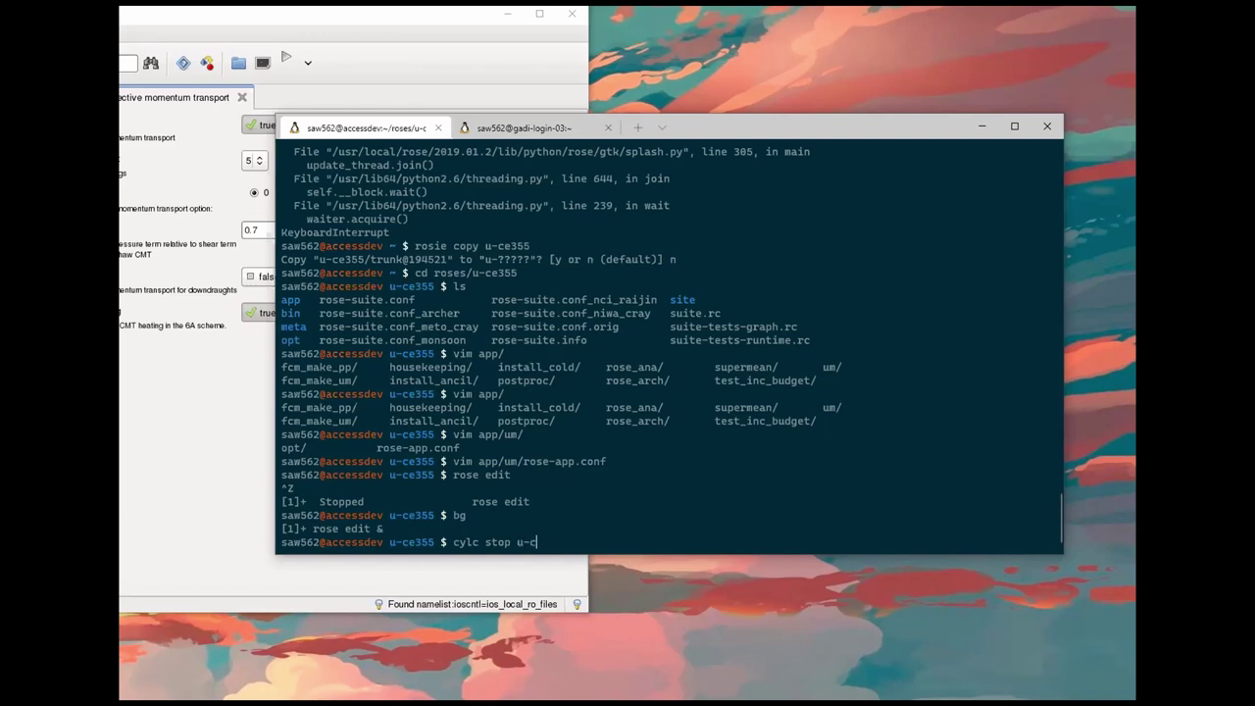
{"action": "type", "text": "55"}
{"action": "key", "text": "Return"}
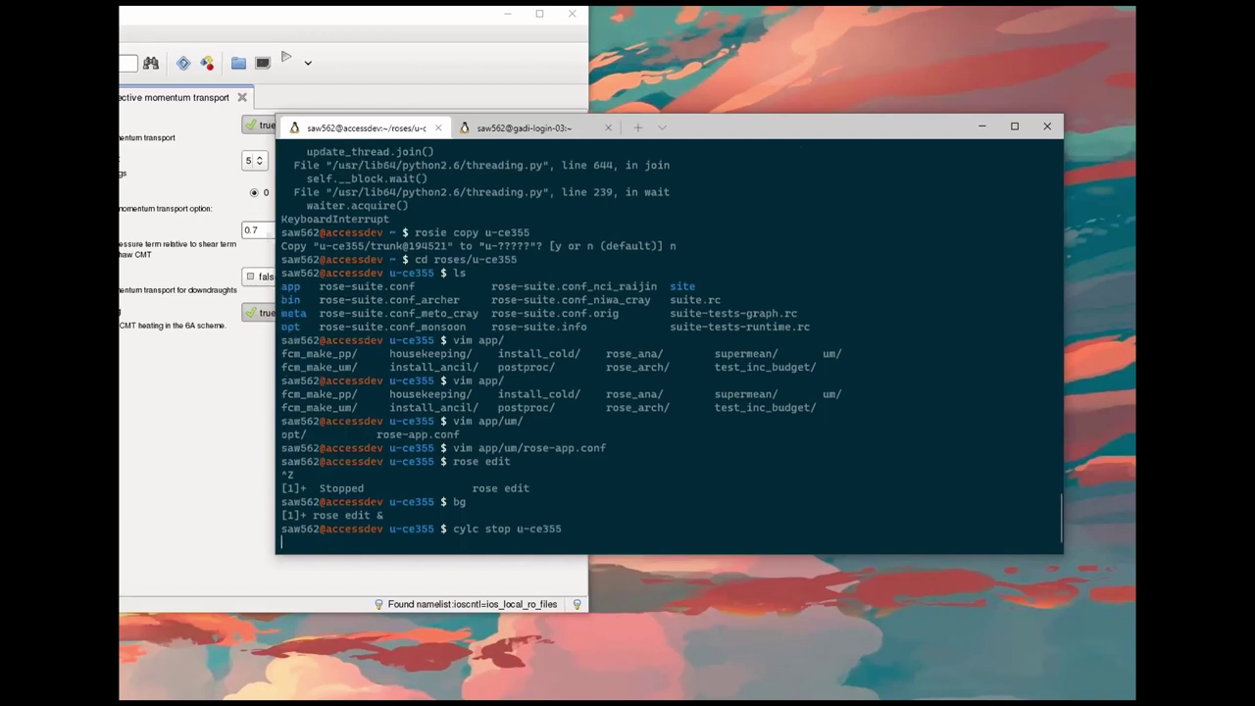
Step: Switch back to the configuration editor and run the suite from there, dismissing the error and retrying
{"action": "left_click_drag", "start_coordinate": [437, 17], "coordinate": [856, 58]}
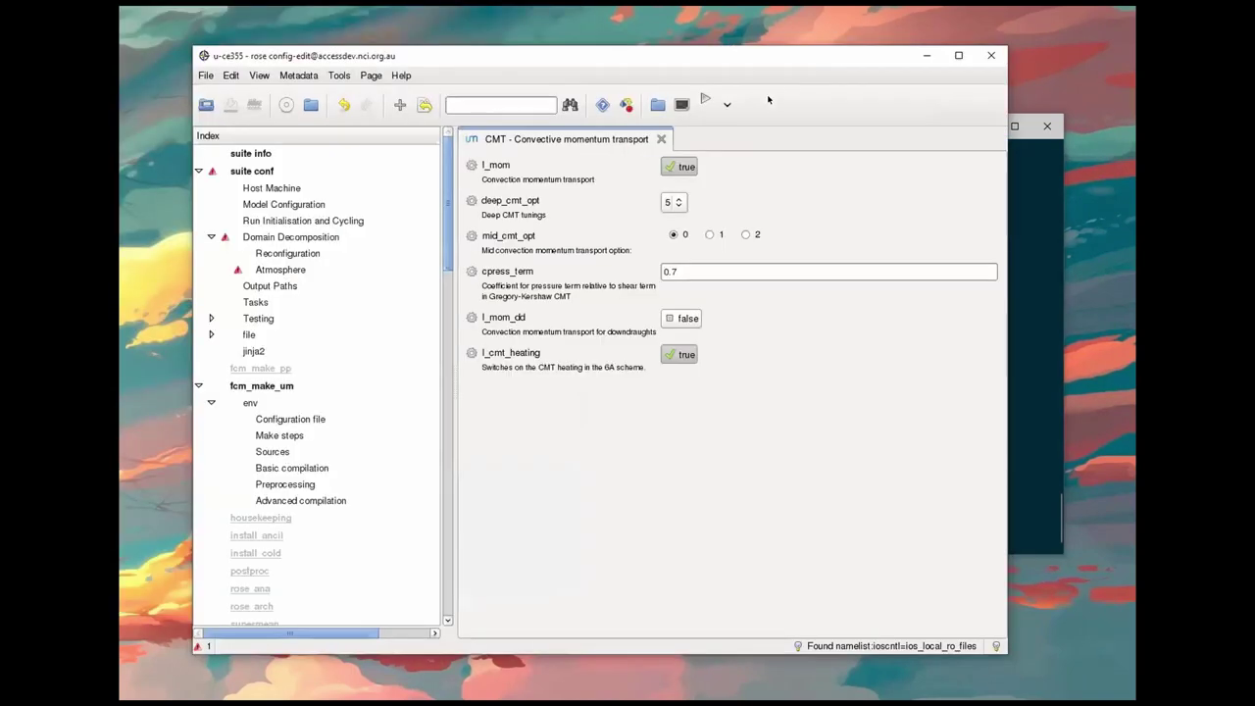
{"action": "left_click", "coordinate": [708, 98]}
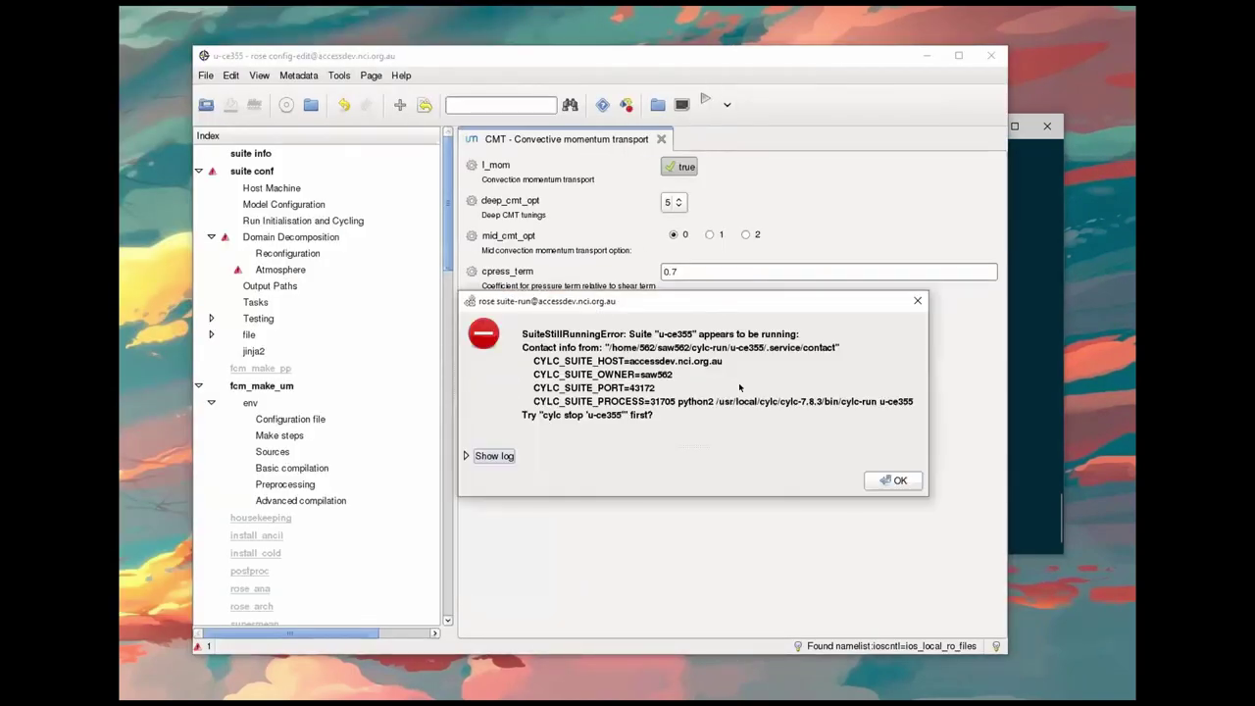
{"action": "left_click", "coordinate": [895, 481]}
{"action": "left_click", "coordinate": [1037, 424]}
{"action": "left_click", "coordinate": [862, 56]}
{"action": "left_click", "coordinate": [705, 101]}
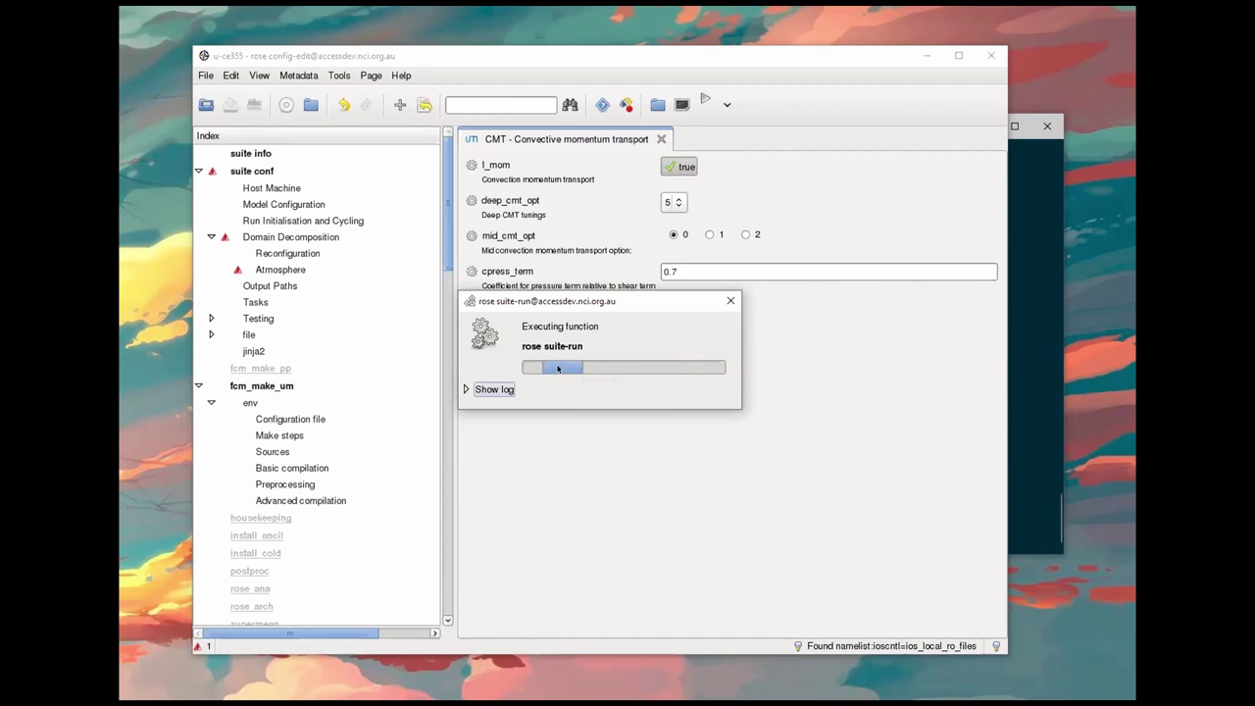
{"action": "left_click", "coordinate": [1015, 408]}
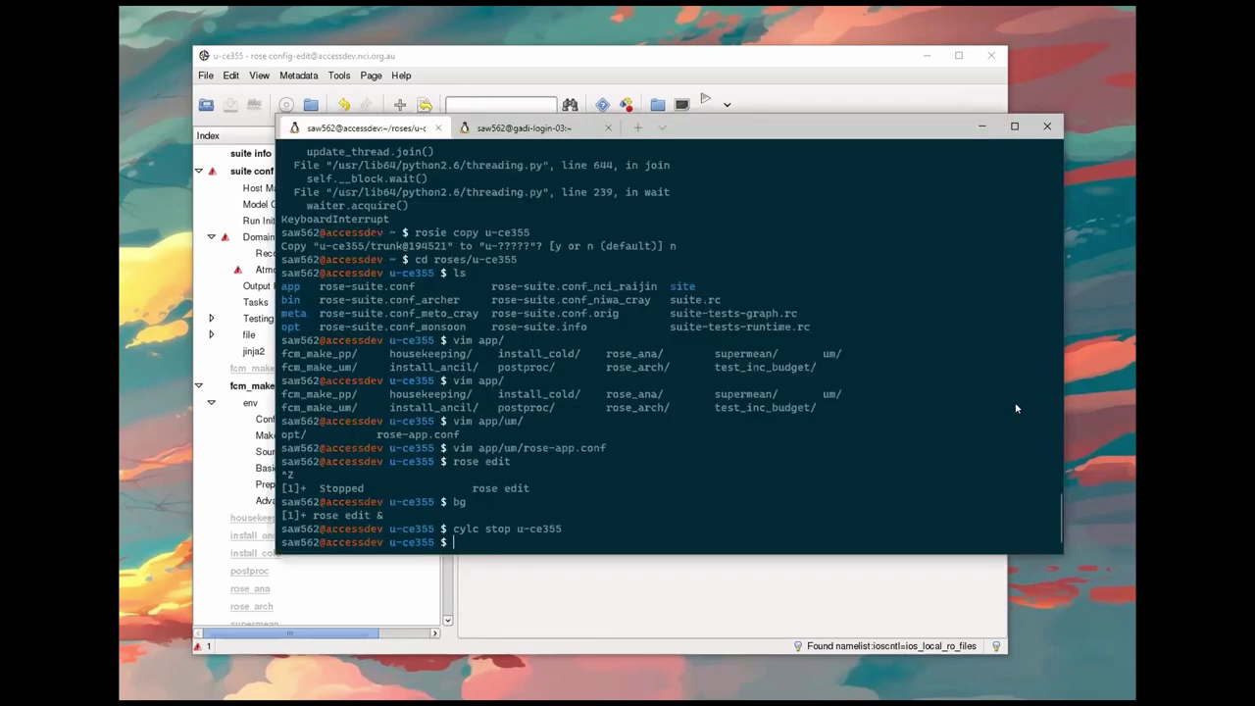
{"action": "type", "text": "rose su"}
{"action": "key", "text": "BackSpace"}
{"action": "key", "text": "BackSpace"}
{"action": "key", "text": "BackSpace"}
{"action": "key", "text": "BackSpace"}
{"action": "key", "text": "BackSpace"}
{"action": "key", "text": "BackSpace"}
{"action": "key", "text": "BackSpace"}
{"action": "key", "text": "BackSpace"}
{"action": "key", "text": "BackSpace"}
{"action": "key", "text": "BackSpace"}
{"action": "key", "text": "BackSpace"}
{"action": "key", "text": "BackSpace"}
{"action": "key", "text": "BackSpace"}
{"action": "left_click", "coordinate": [783, 72]}
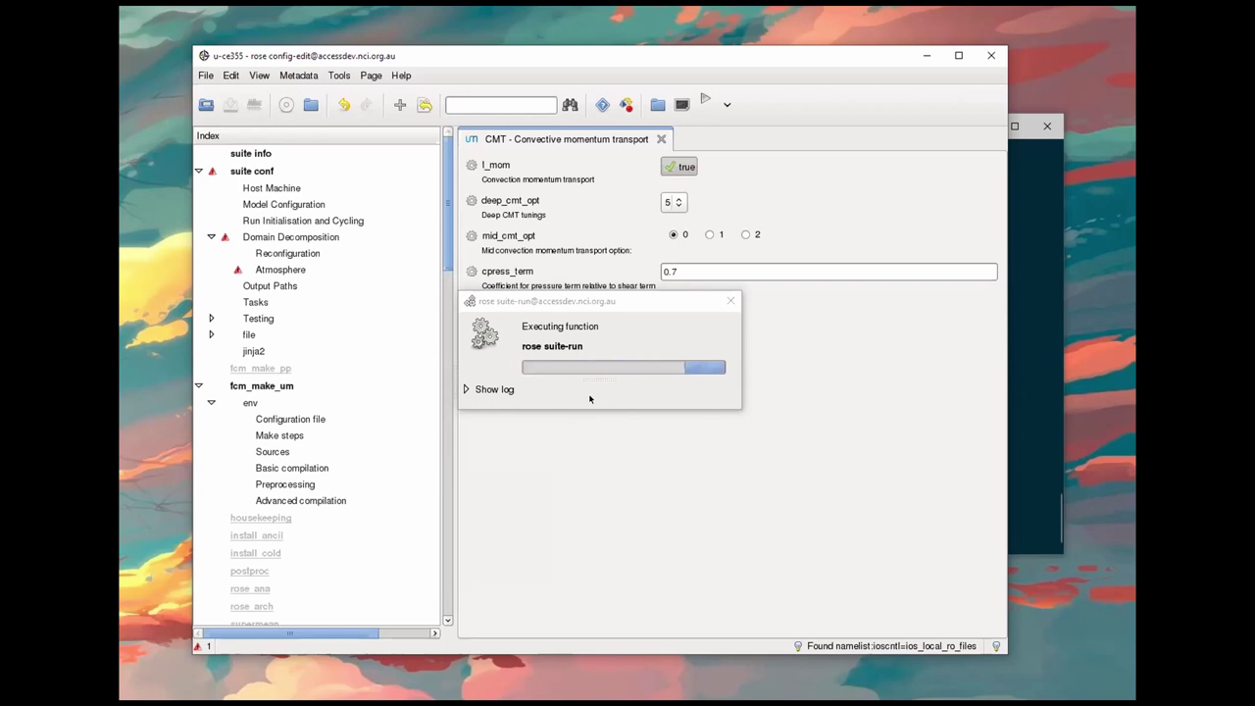
Step: Inspect the log of the rose suite-run progress dialog, repositioning the dialog to read the log again
{"action": "left_click", "coordinate": [465, 390]}
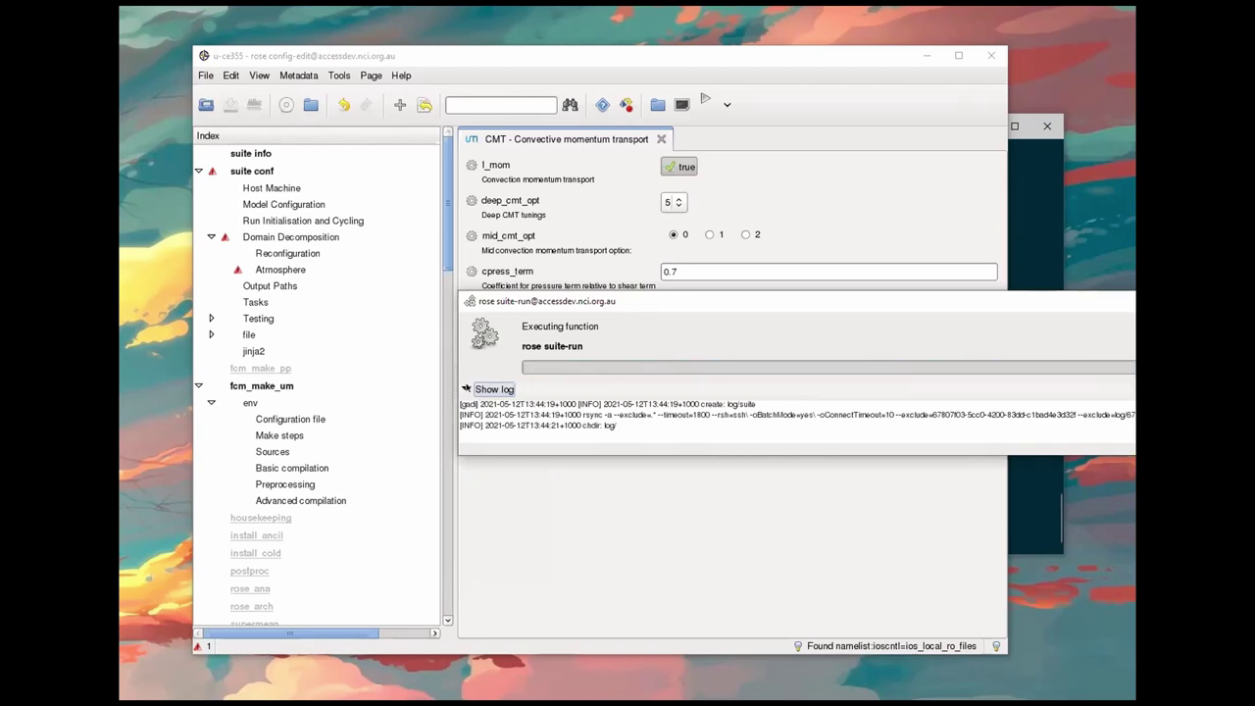
{"action": "left_click", "coordinate": [467, 389]}
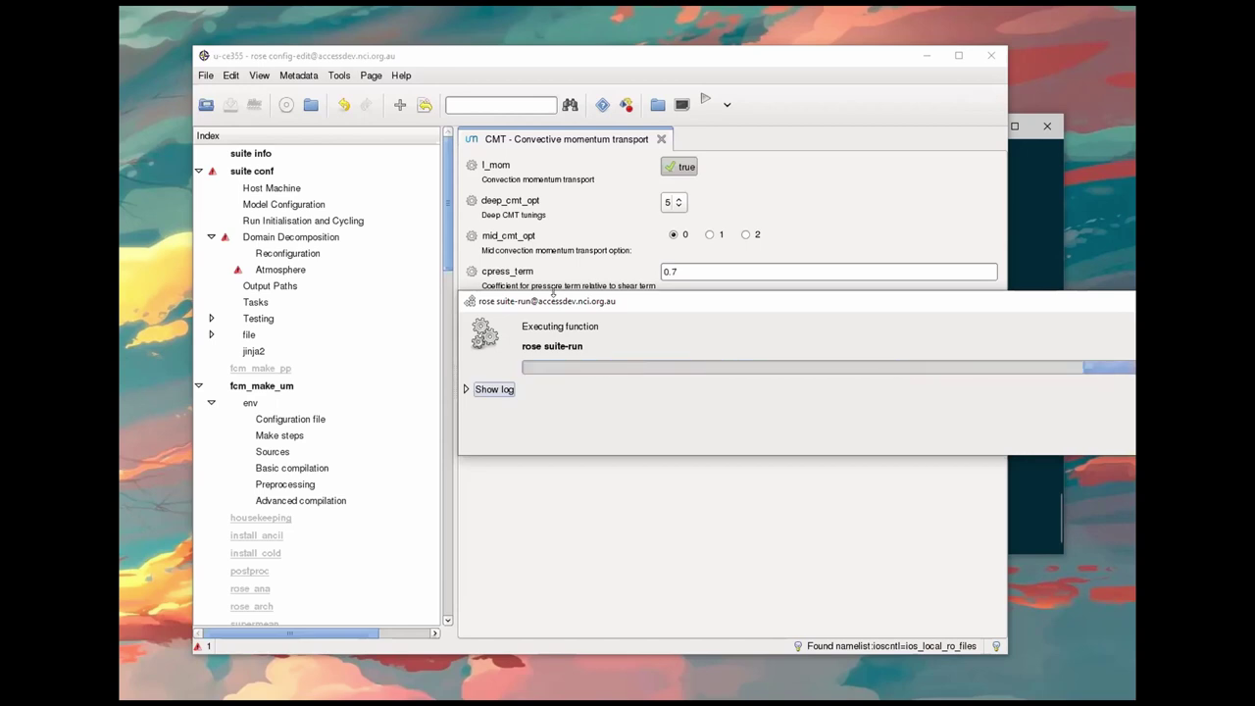
{"action": "left_click_drag", "start_coordinate": [534, 304], "coordinate": [285, 238]}
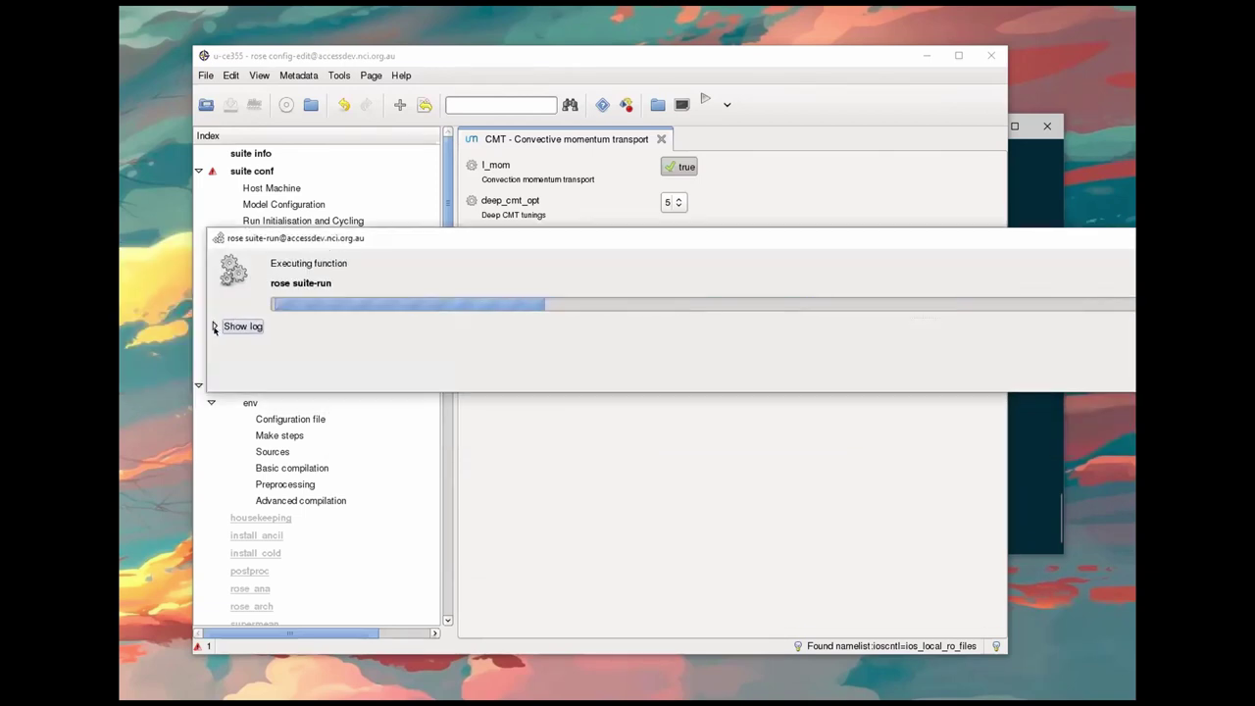
{"action": "left_click", "coordinate": [216, 326]}
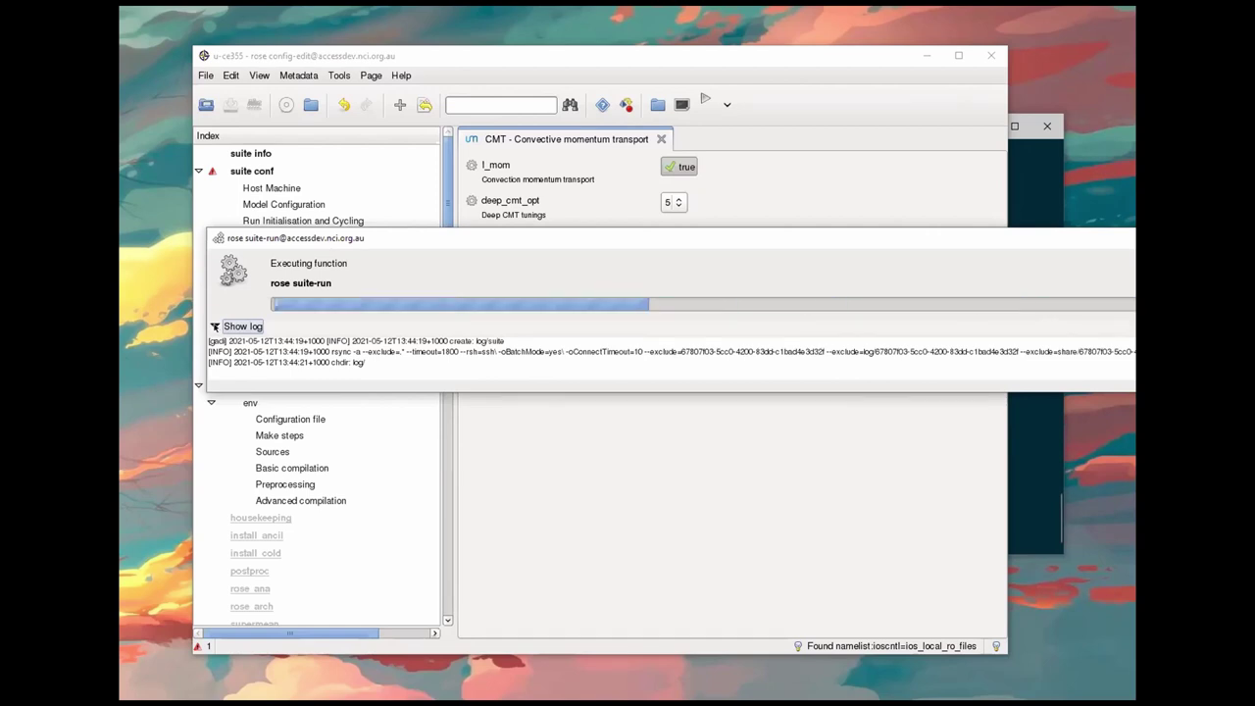
{"action": "left_click", "coordinate": [235, 326]}
{"action": "left_click_drag", "start_coordinate": [574, 236], "coordinate": [486, 279]}
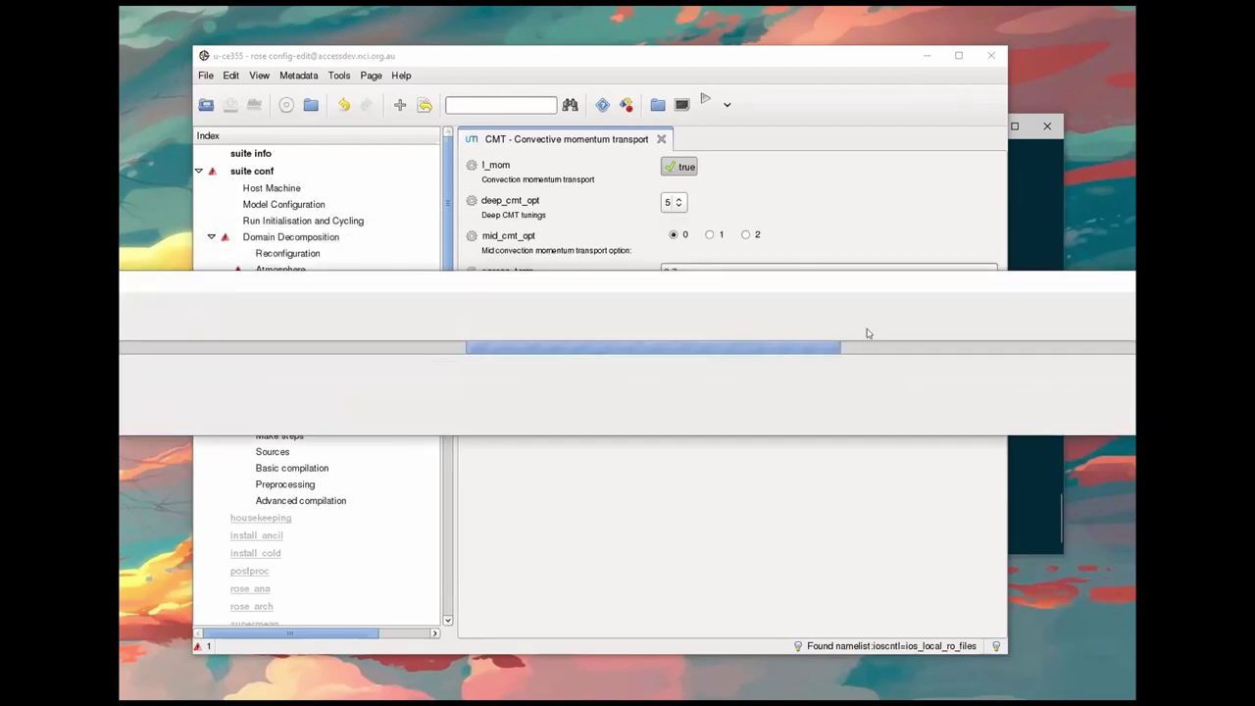
{"action": "left_click", "coordinate": [754, 288]}
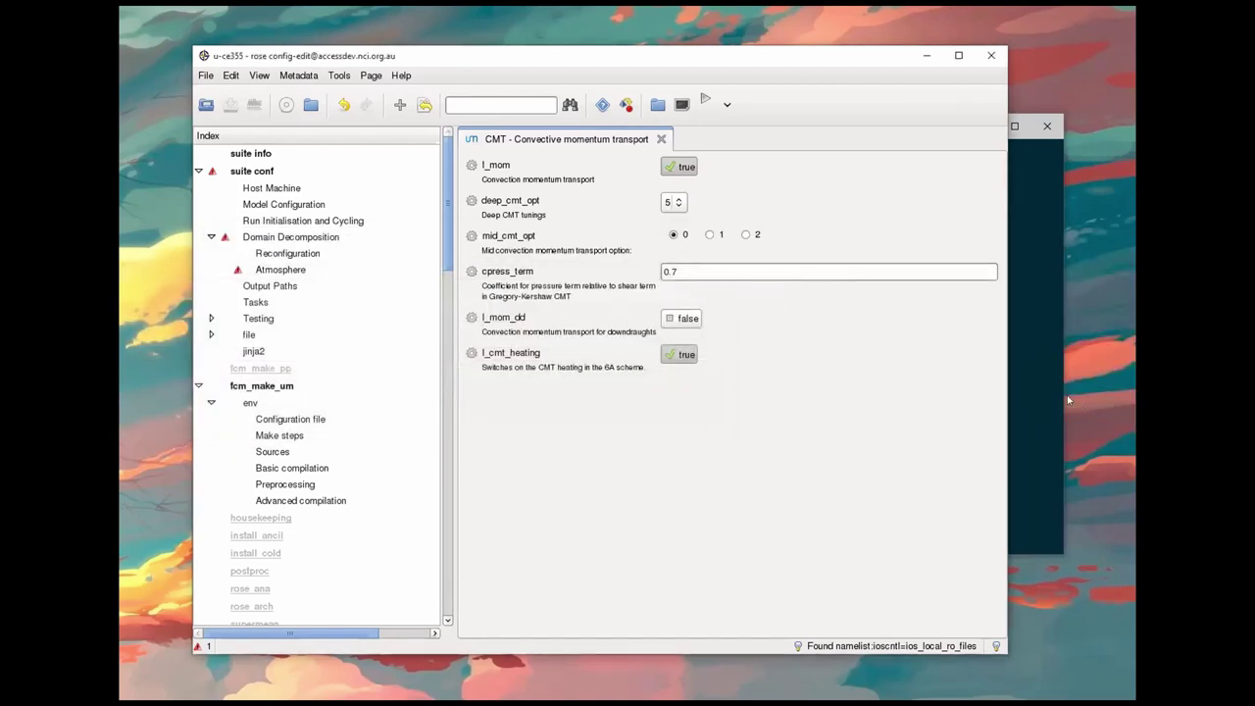
Step: Switch to the terminal and try to start the suite with rose suite-run
{"action": "left_click", "coordinate": [1030, 398]}
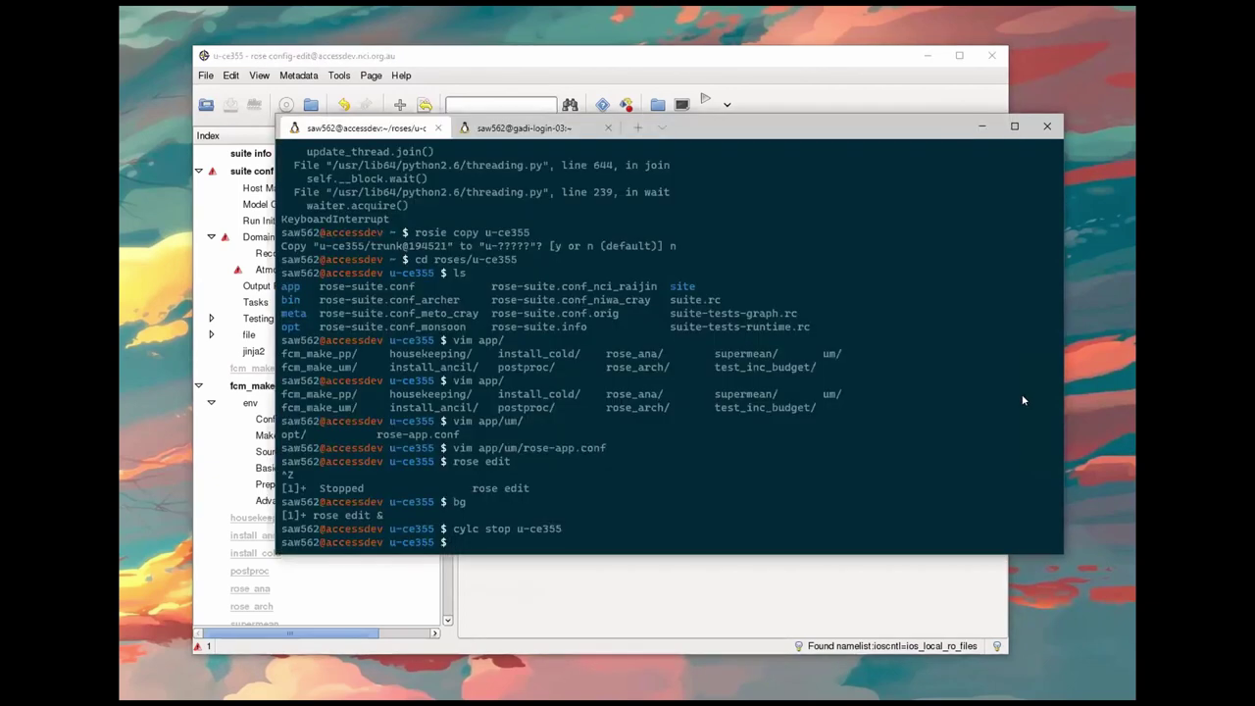
{"action": "type", "text": "rose suite-ru"}
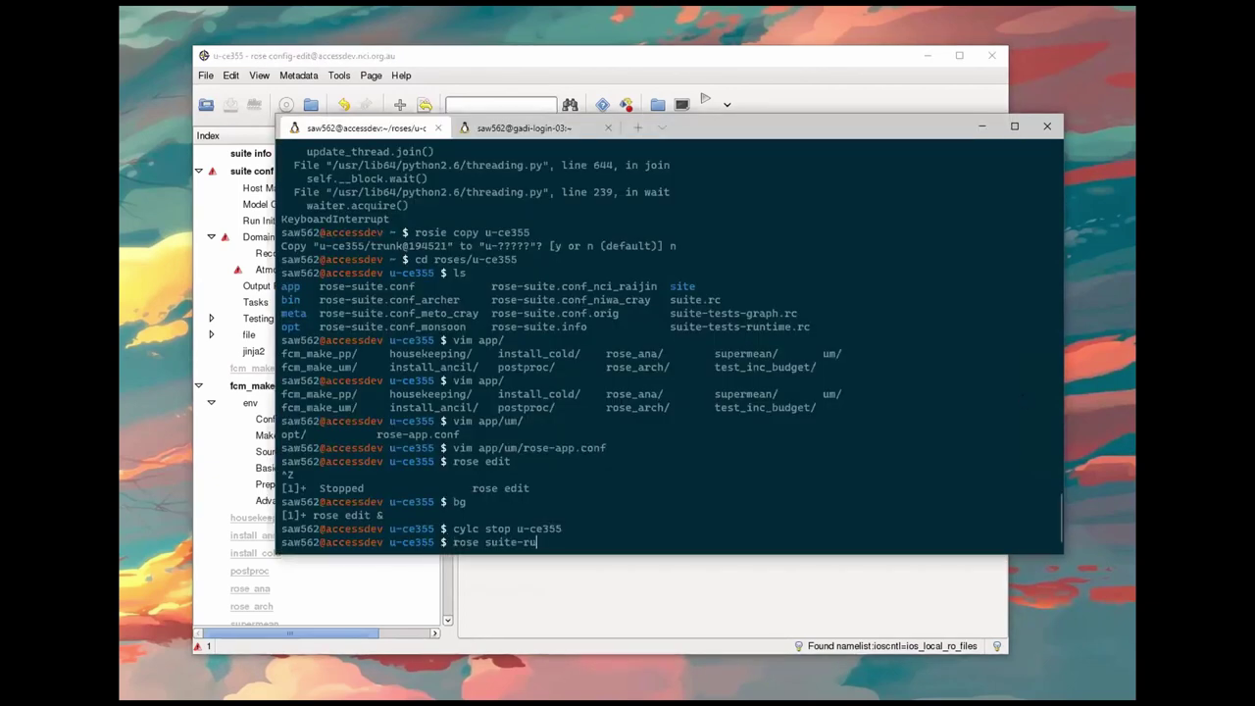
{"action": "type", "text": "n"}
{"action": "key", "text": "Return"}
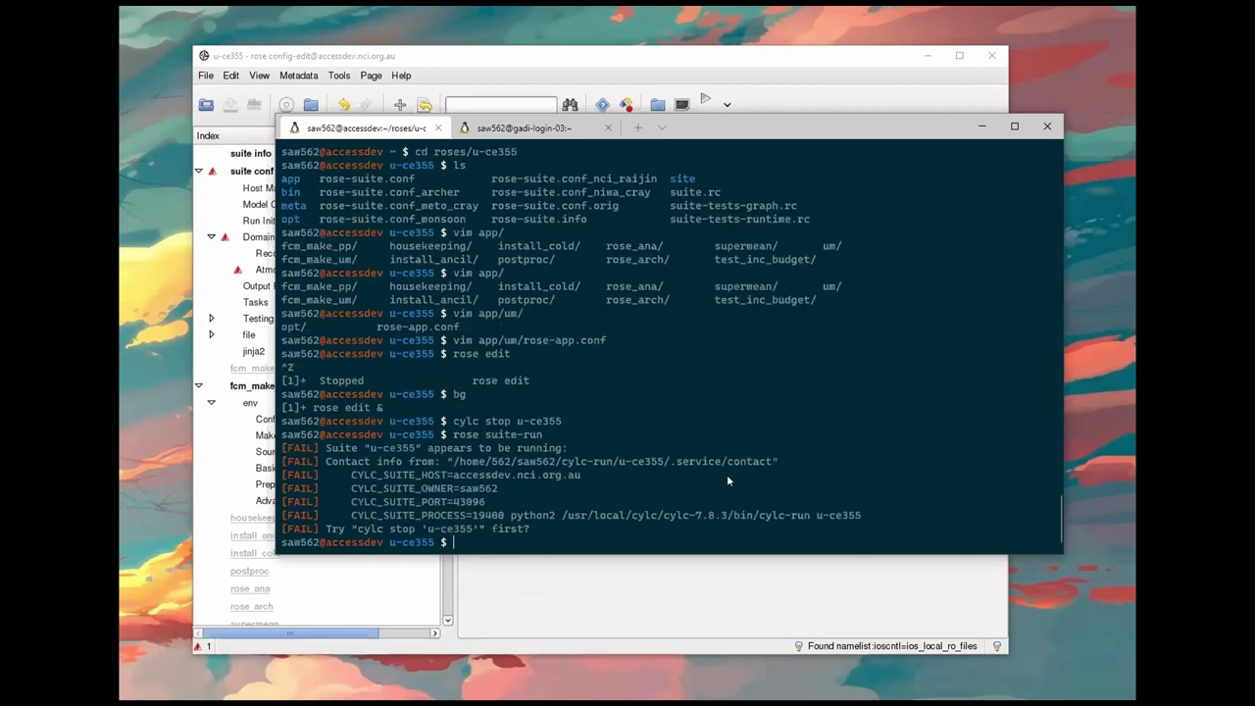
Step: Stop the suite with cylc stop u-ce355 and try rose suite-run again
{"action": "key", "text": "Up"}
{"action": "key", "text": "Up"}
{"action": "key", "text": "Return"}
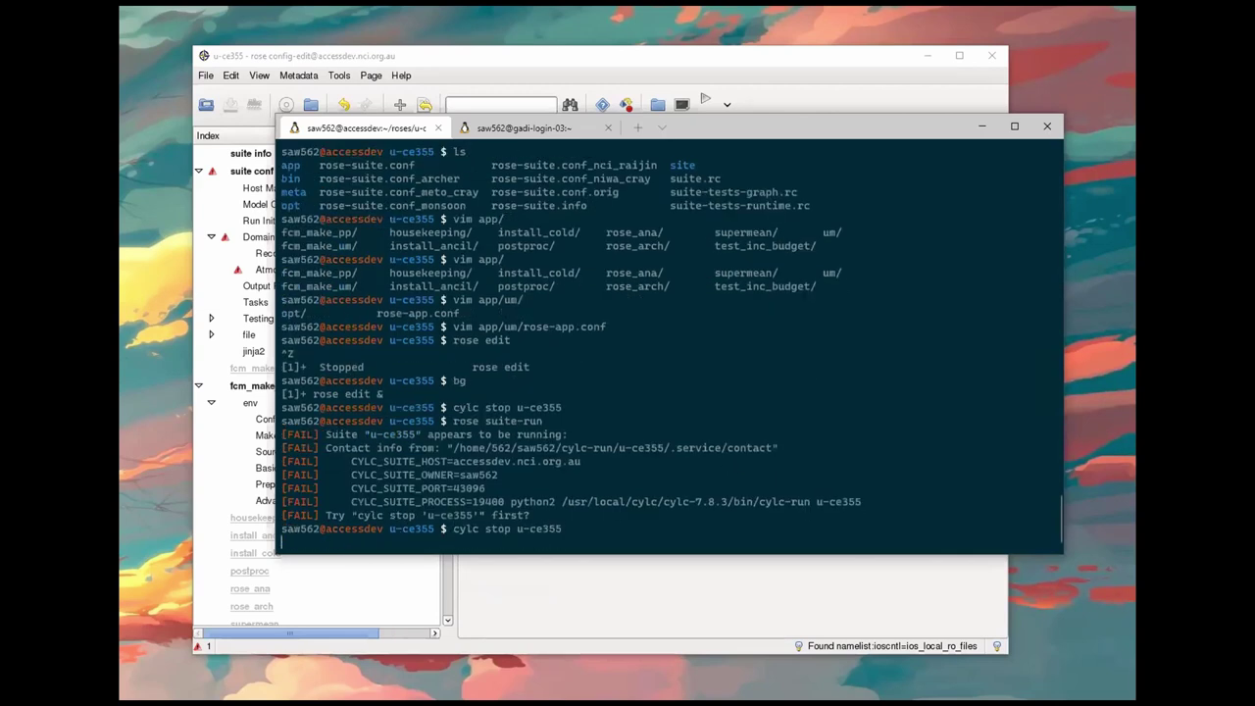
{"action": "key", "text": "Return"}
{"action": "key", "text": "Return"}
{"action": "key", "text": "Up"}
{"action": "key", "text": "Up"}
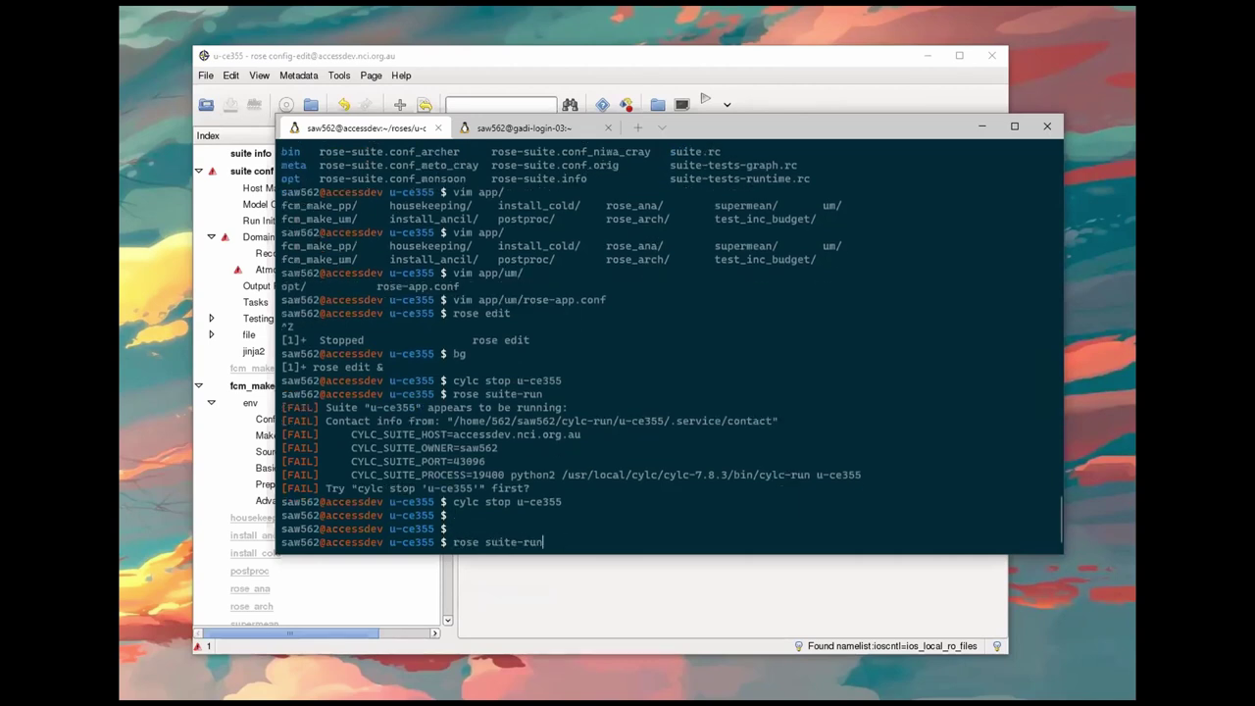
{"action": "key", "text": "Return"}
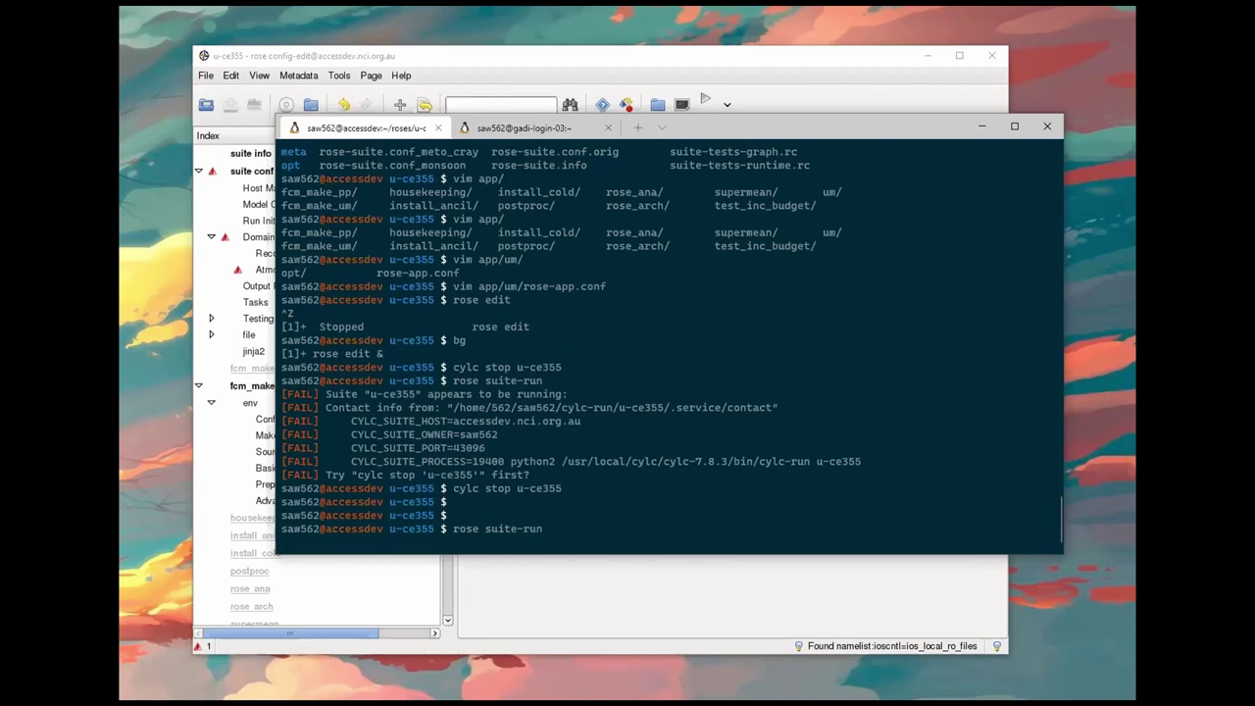
Step: Repeat cylc stop u-ce355 from the command history and make another attempt at rose suite-run
{"action": "key", "text": "Up"}
{"action": "key", "text": "Up"}
{"action": "key", "text": "Return"}
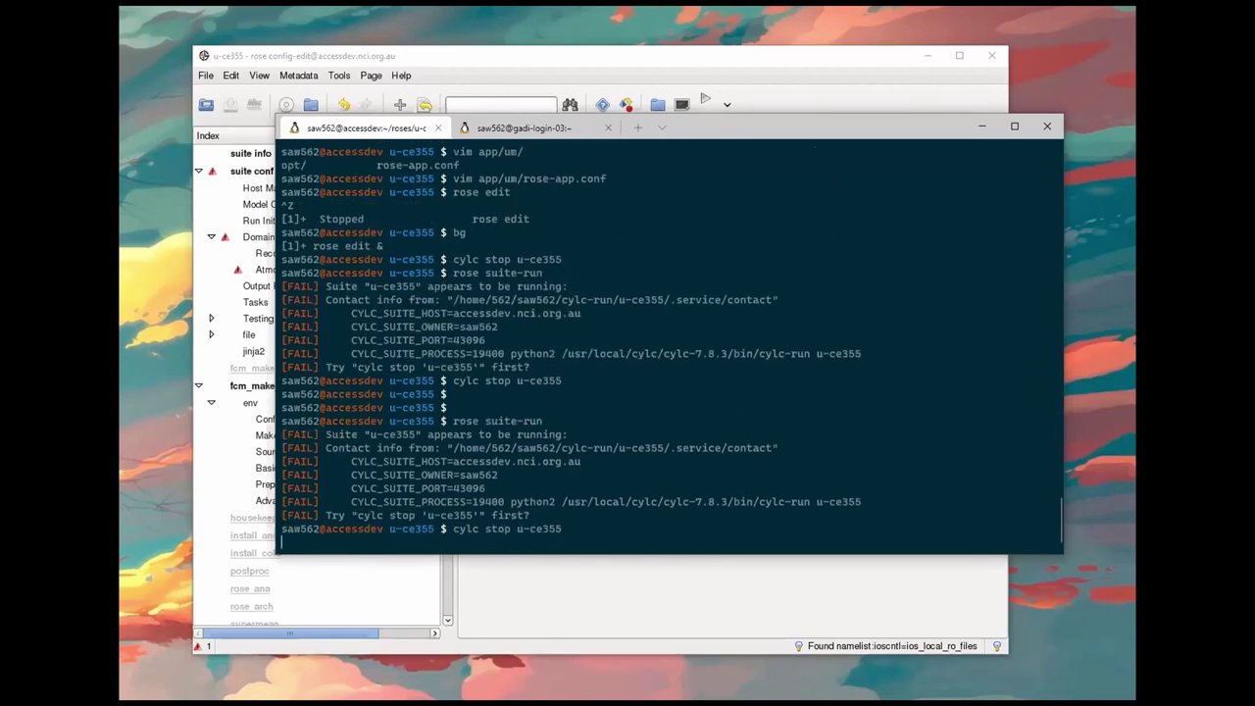
{"action": "key", "text": "Up"}
{"action": "key", "text": "Up"}
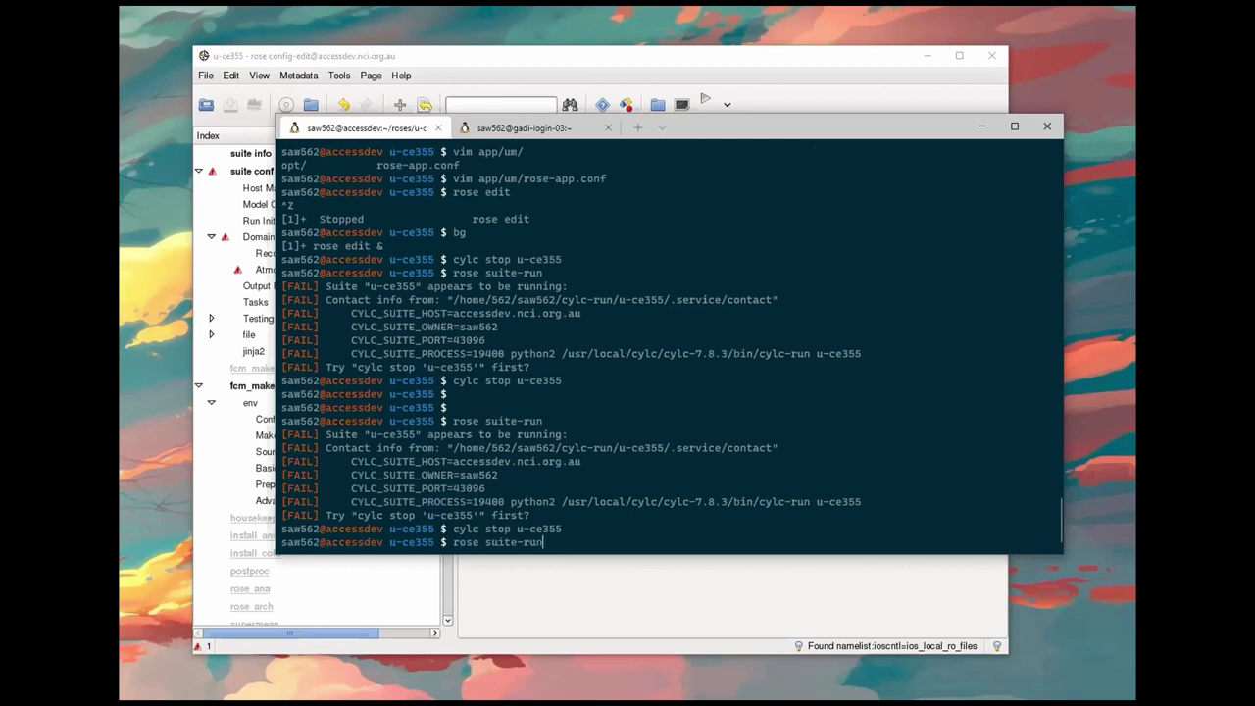
{"action": "key", "text": "Return"}
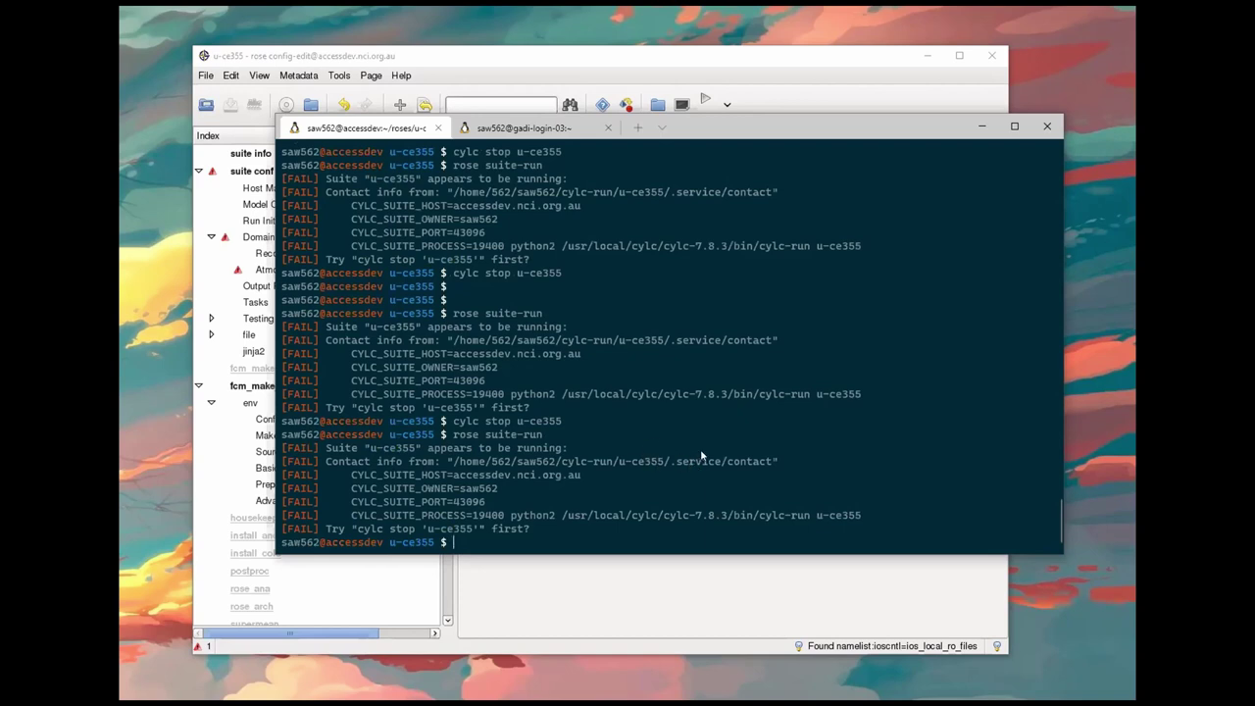
Step: List the terminal session's processes with ps and all processes on the host with ps aux
{"action": "key", "text": "Up"}
{"action": "key", "text": "Down"}
{"action": "type", "text": "ps"}
{"action": "key", "text": "Return"}
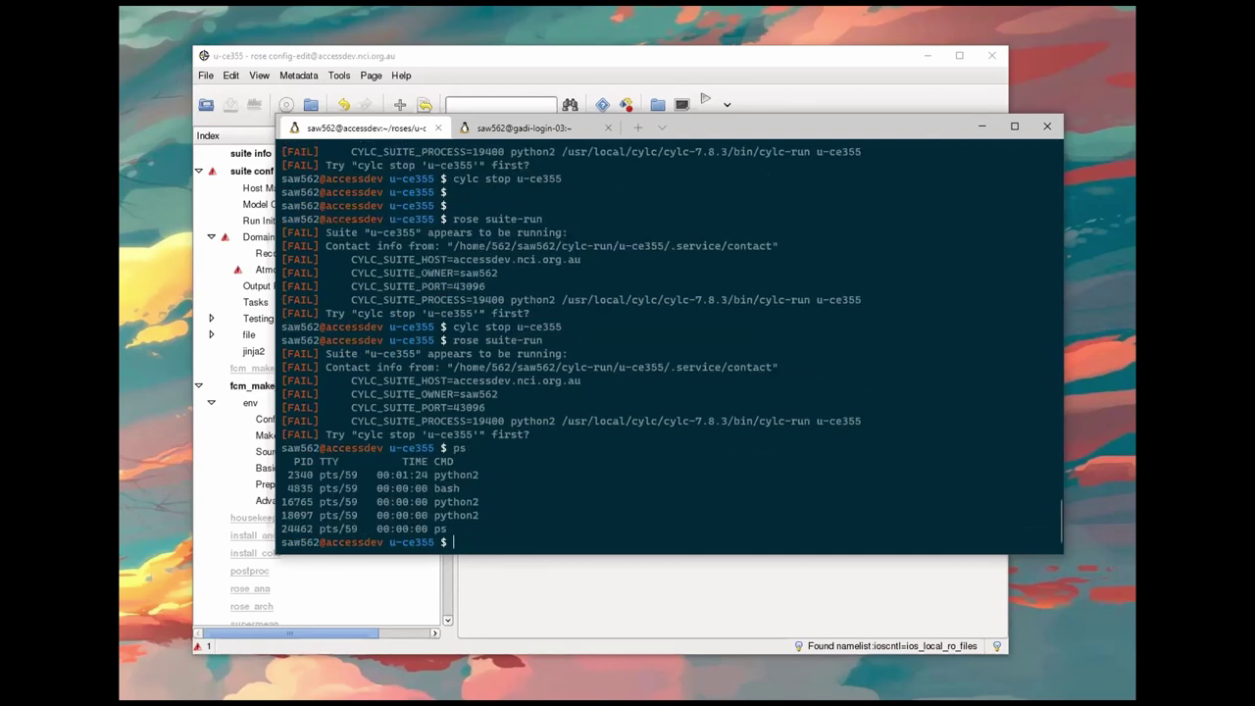
{"action": "type", "text": "ps aux"}
{"action": "key", "text": "Return"}
Step: Filter the ps aux output through grep for the logged-in account to find the cylc-run u-ce355 process
{"action": "key", "text": "Up"}
{"action": "type", "text": "| s"}
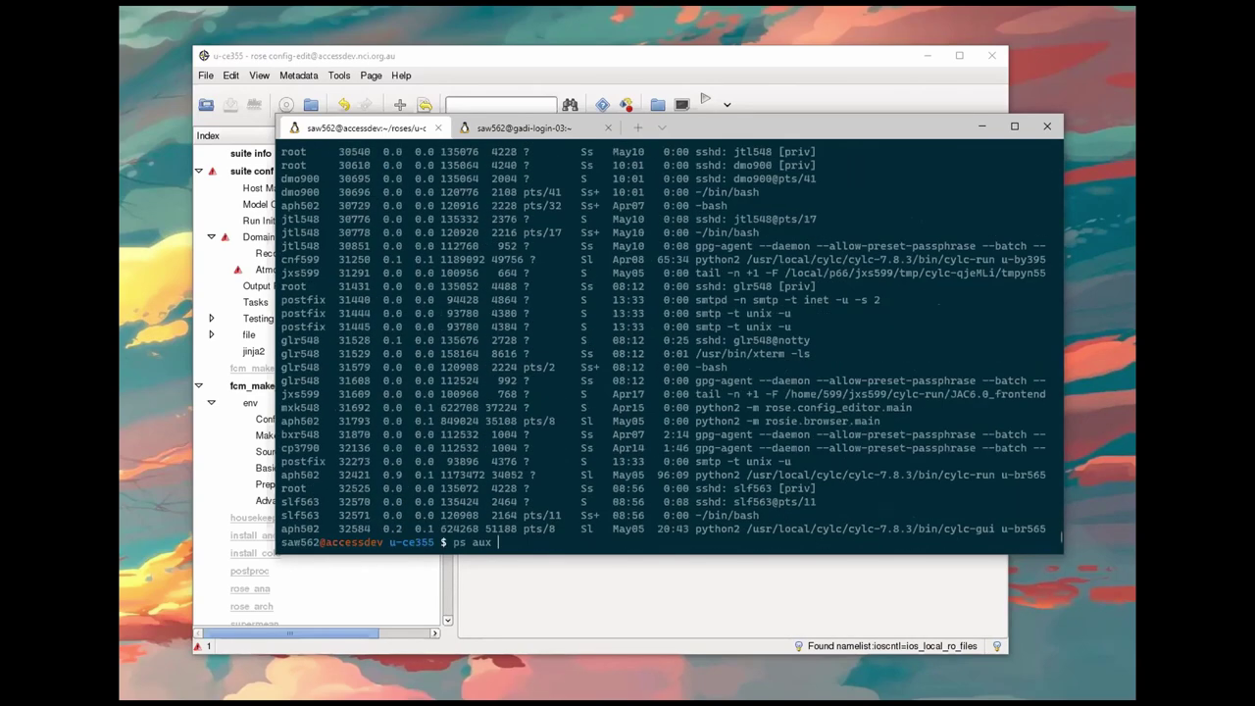
{"action": "type", "text": "aw"}
{"action": "key", "text": "Return"}
{"action": "key", "text": "Up"}
{"action": "key", "text": "Left"}
{"action": "key", "text": "Left"}
{"action": "key", "text": "Left"}
{"action": "type", "text": "grep"}
{"action": "key", "text": "Return"}
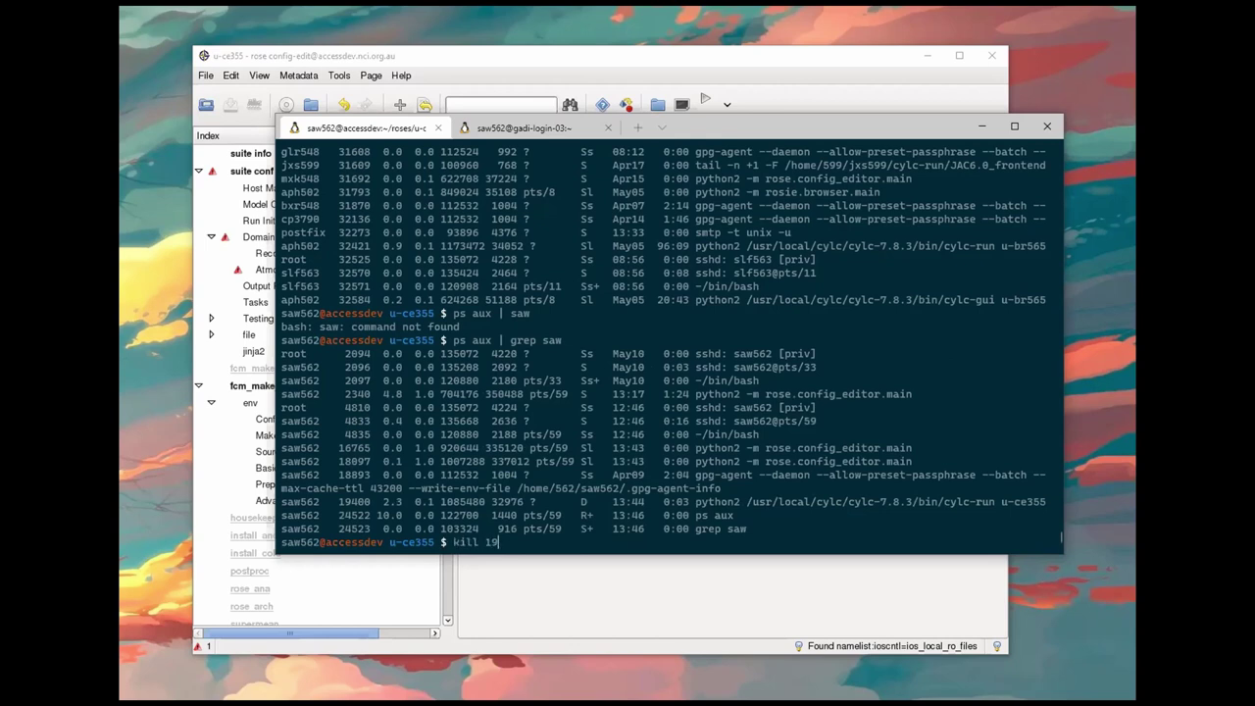
Step: Try to kill process 19400 and start the suite again with rose suite-run
{"action": "type", "text": "kill 19400"}
{"action": "key", "text": "Return"}
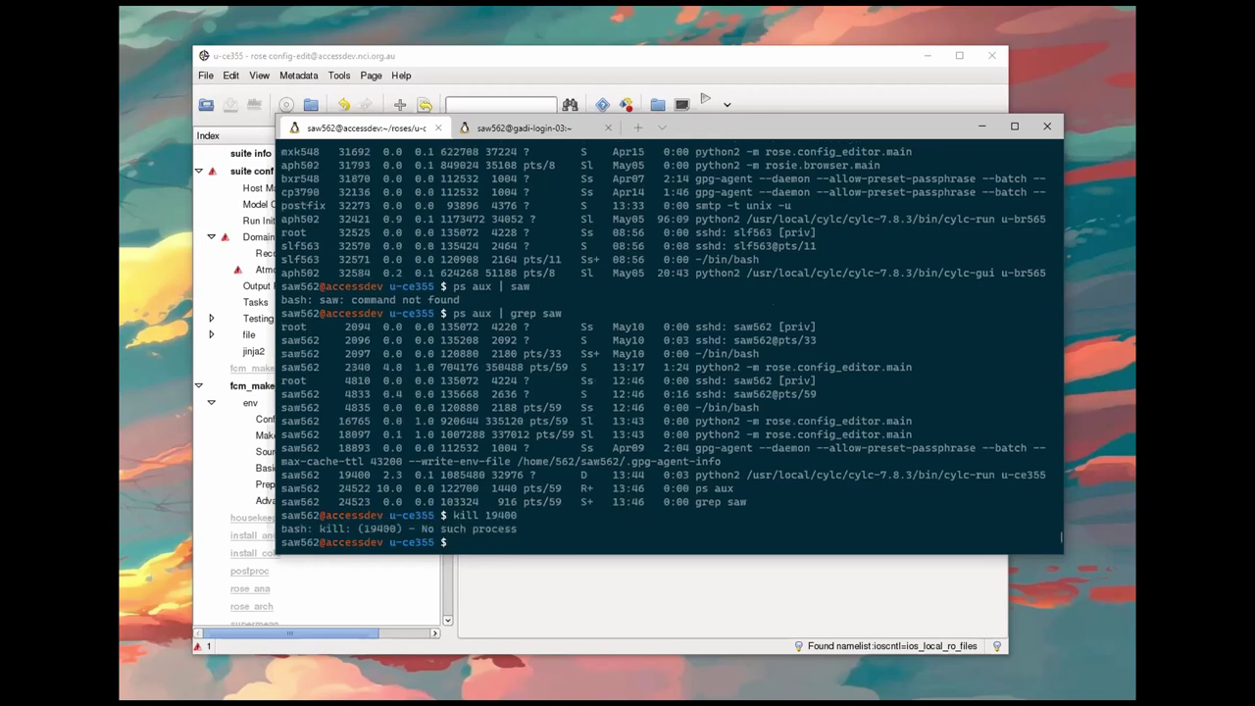
{"action": "type", "text": "rose suite-run"}
{"action": "key", "text": "Return"}
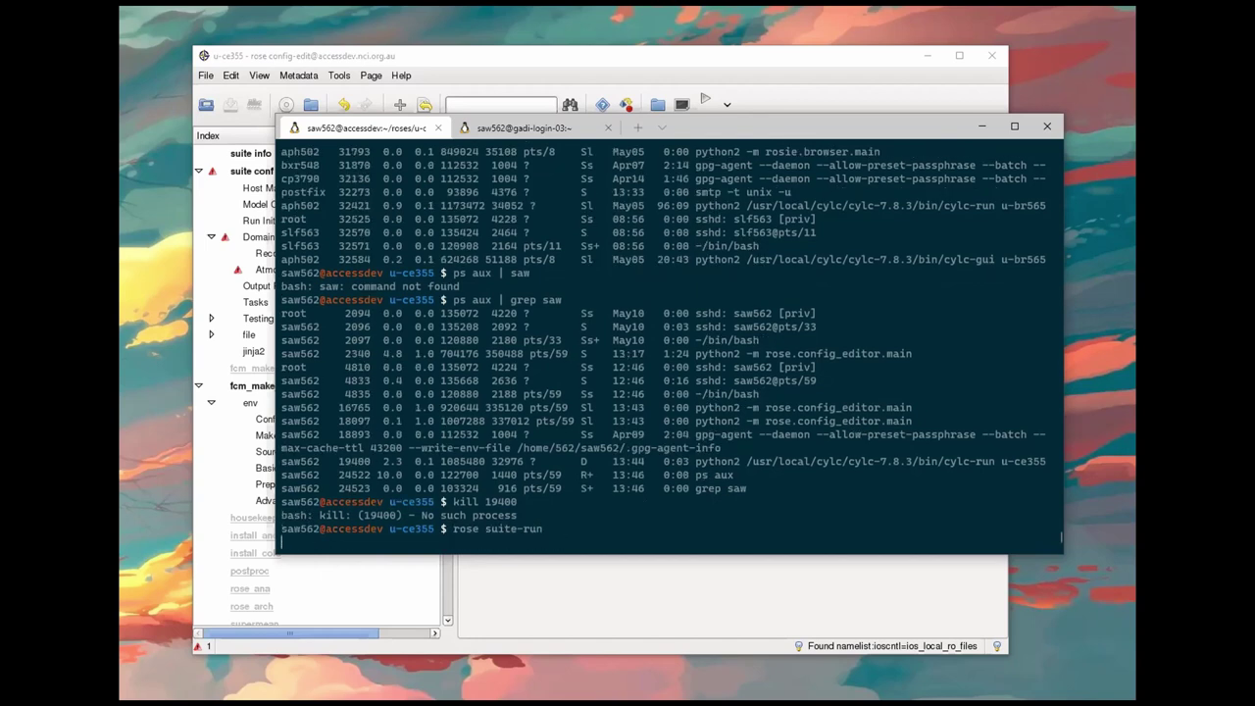
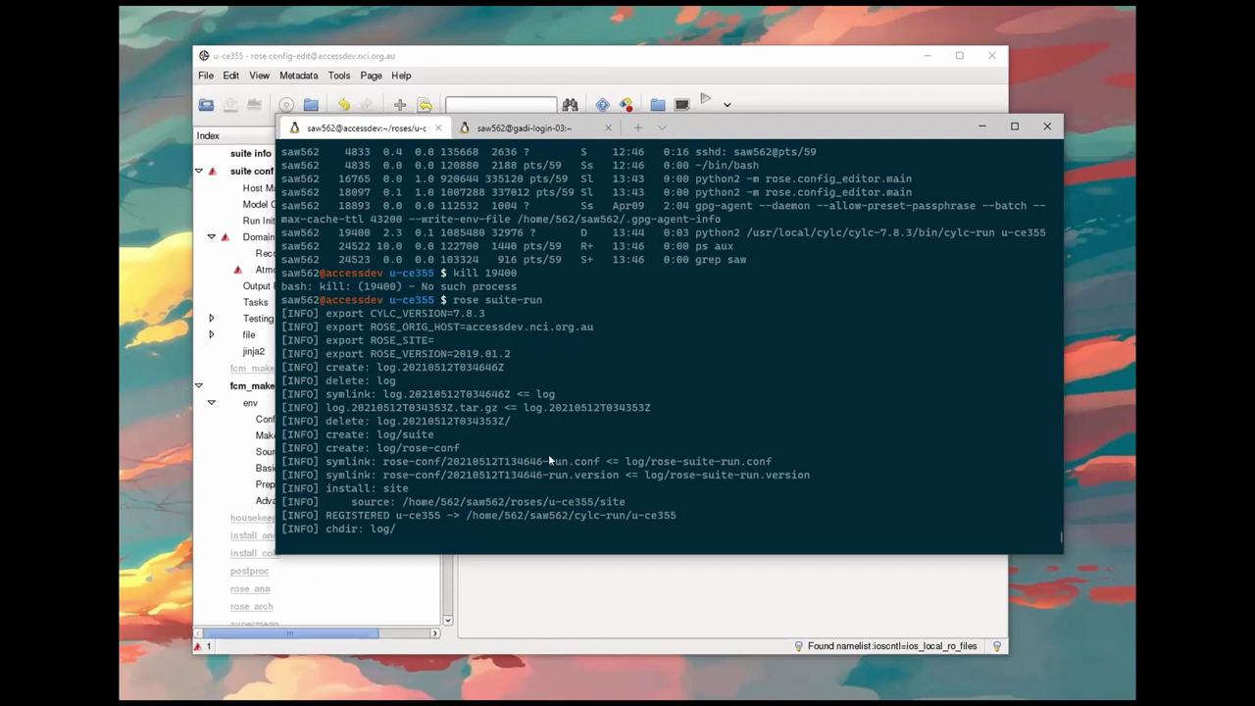
Step: Switch to the gadi-login terminal session and list the contents of ~/cylc-run/
{"action": "left_click", "coordinate": [544, 127]}
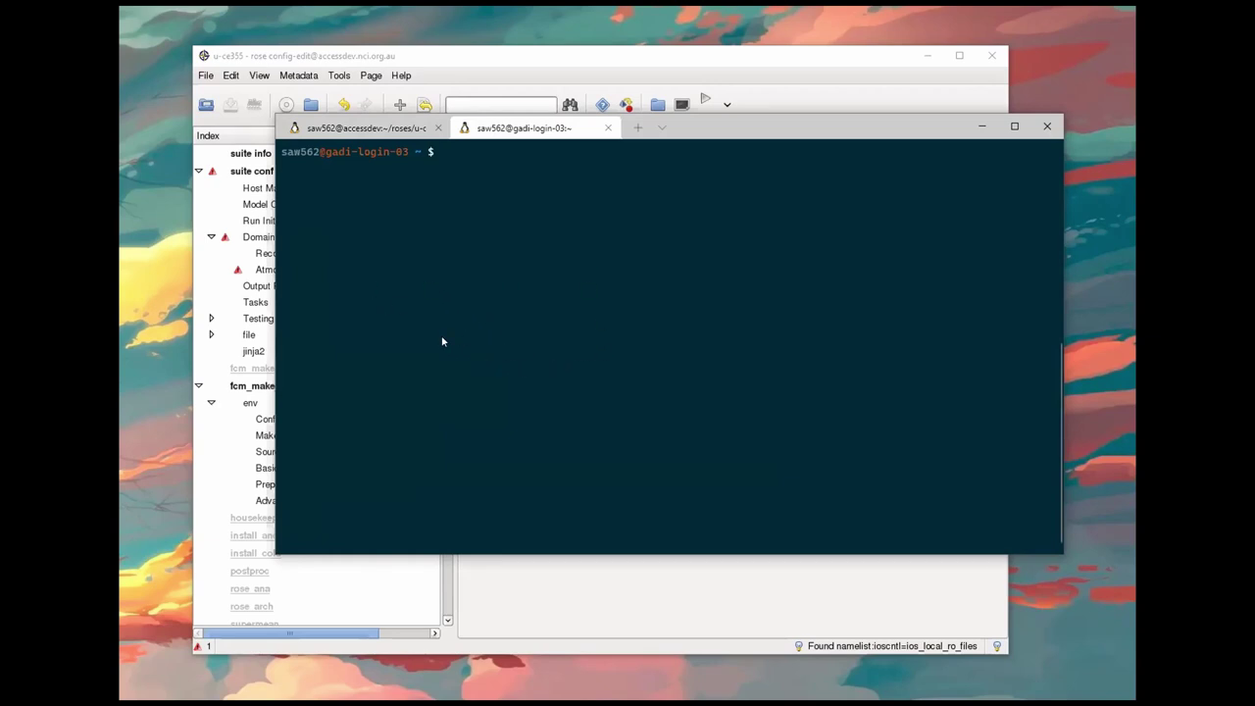
{"action": "type", "text": "ls ~/cy"}
{"action": "key", "text": "Tab"}
{"action": "left_click", "coordinate": [422, 56]}
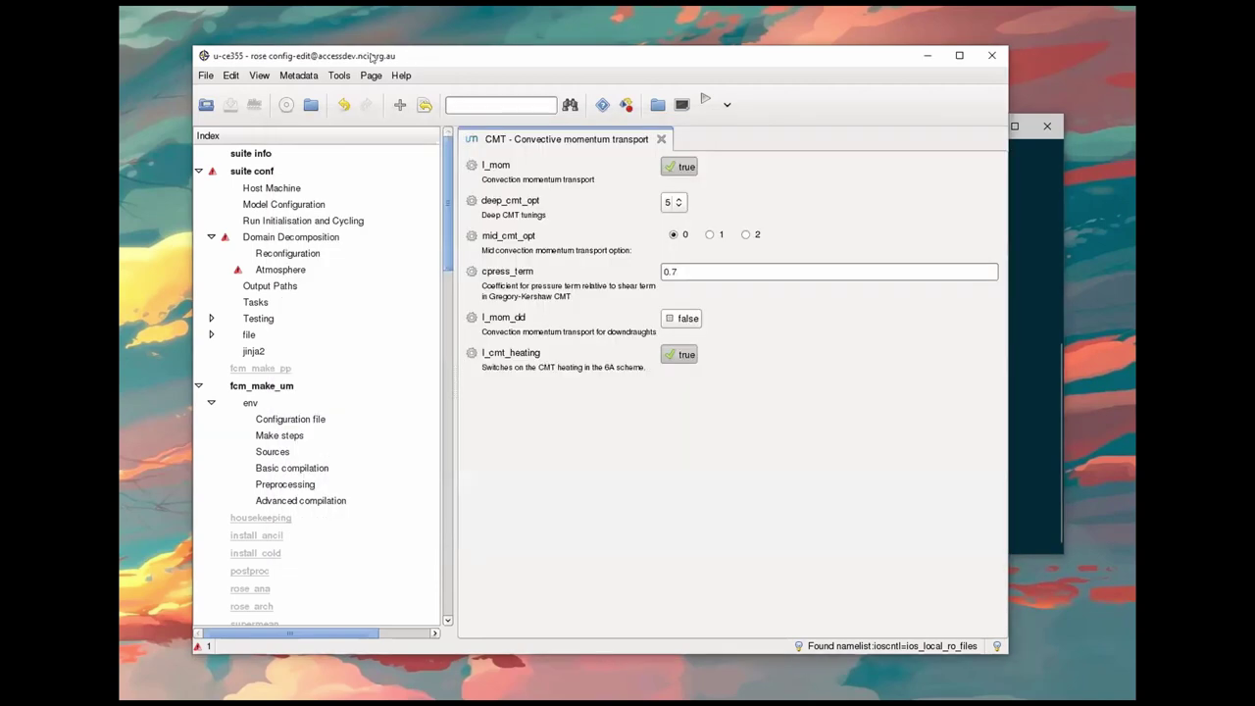
{"action": "left_click", "coordinate": [1041, 319]}
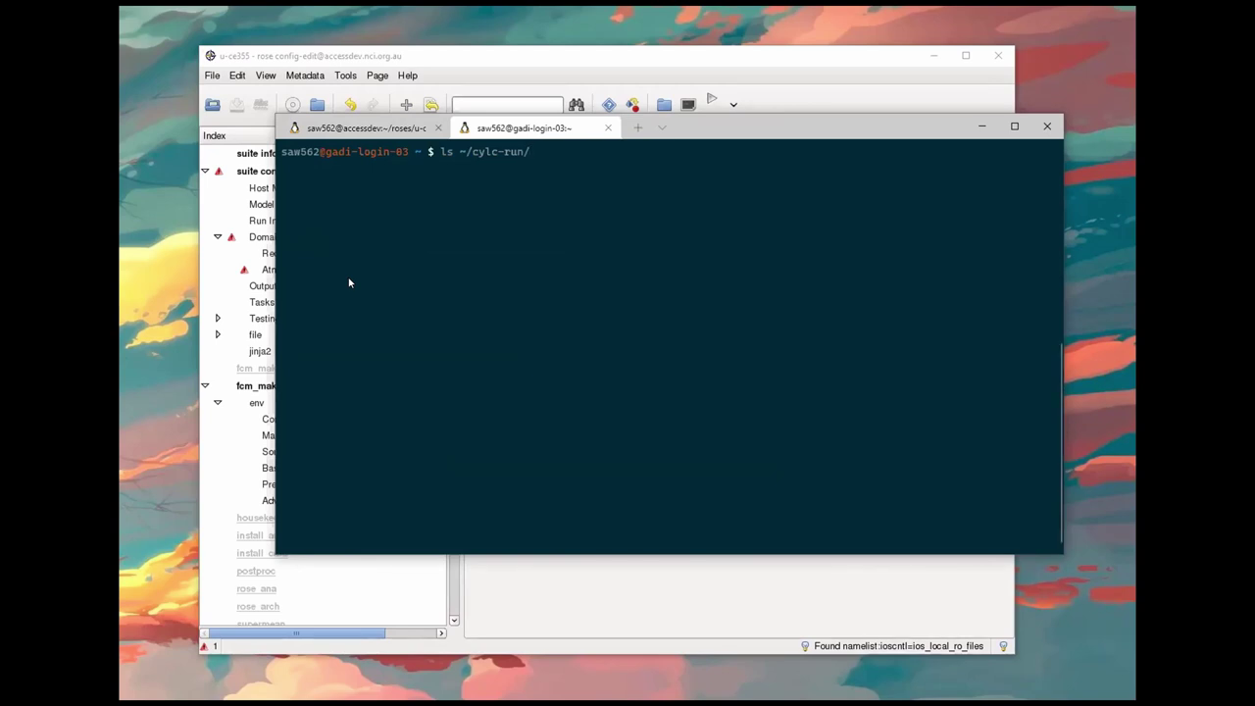
{"action": "key", "text": "Return"}
Step: List the ~/cylc-run/u-ce355 entry itself with ls -d and ls -dl, and highlight the scratch path it links to
{"action": "key", "text": "Up"}
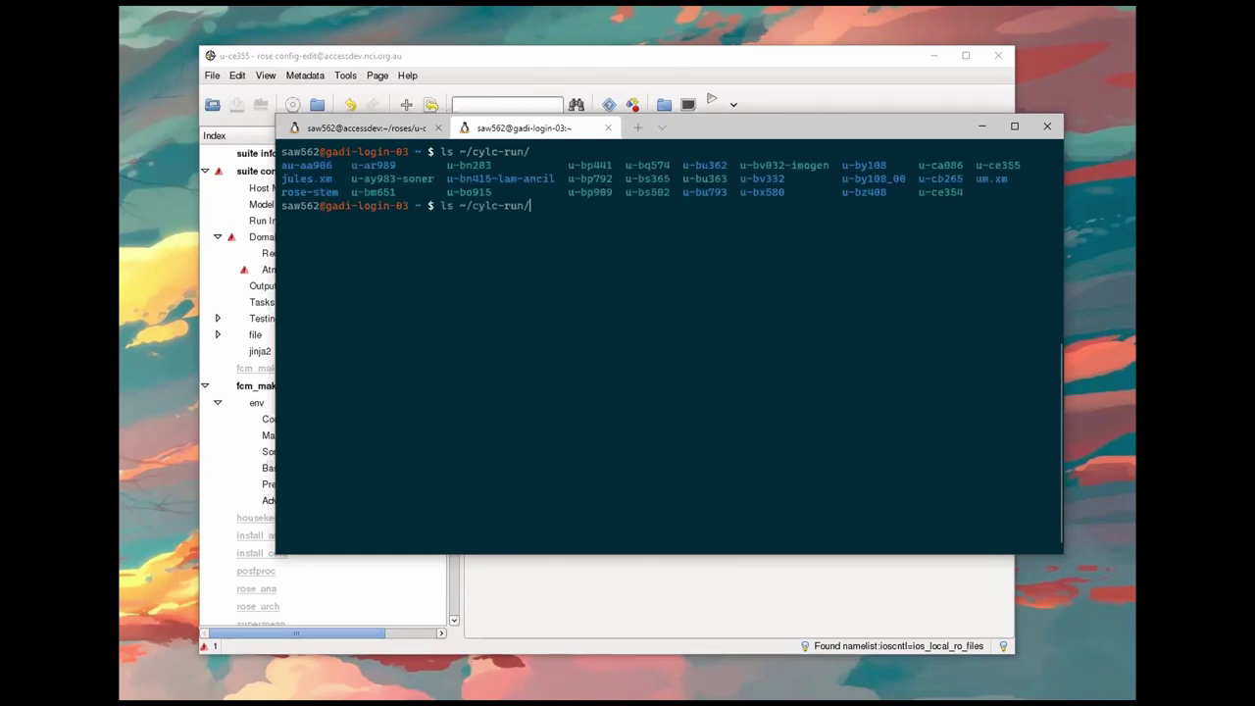
{"action": "type", "text": "u-ce355 -d"}
{"action": "key", "text": "Return"}
{"action": "key", "text": "Up"}
{"action": "type", "text": "l"}
{"action": "key", "text": "Return"}
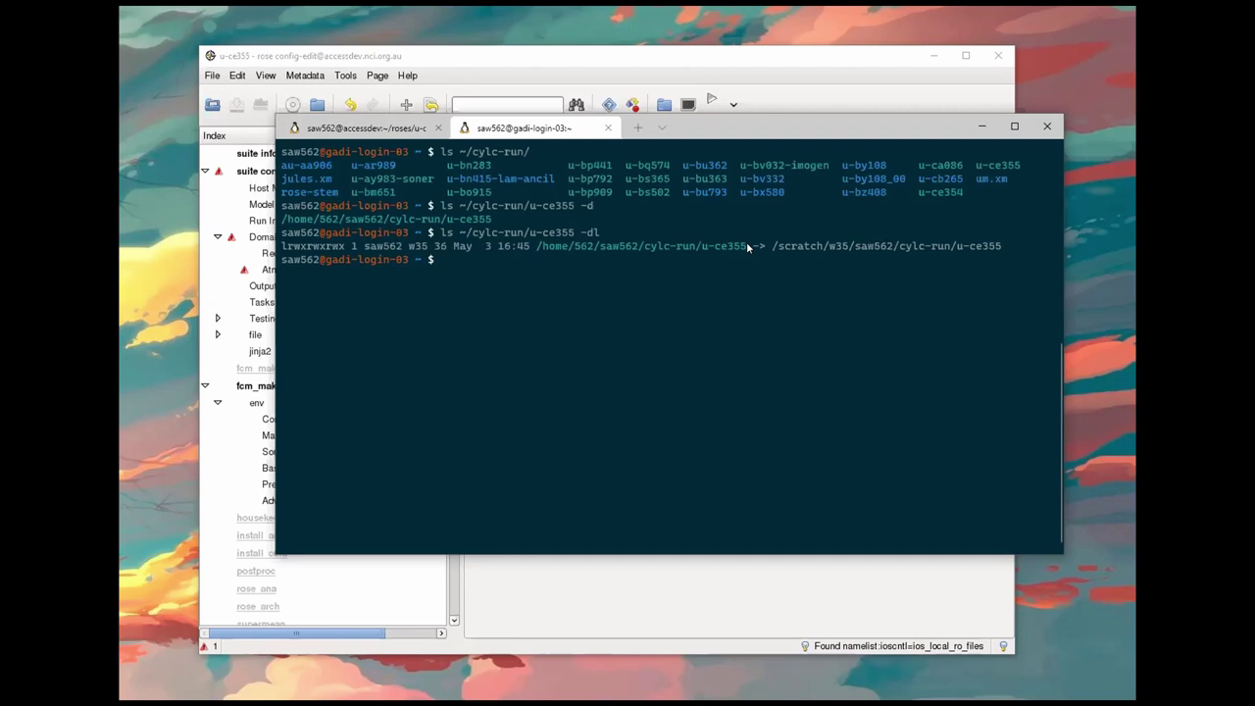
{"action": "left_click_drag", "start_coordinate": [773, 246], "coordinate": [1008, 248]}
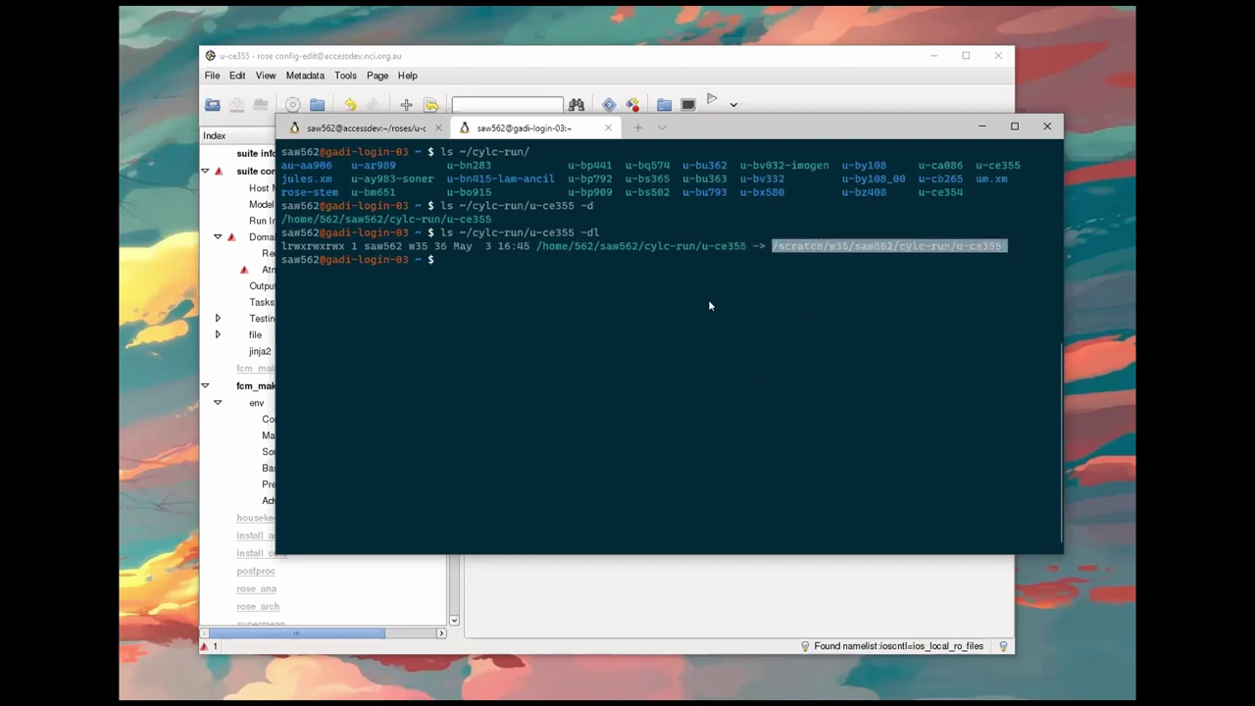
{"action": "left_click", "coordinate": [798, 351]}
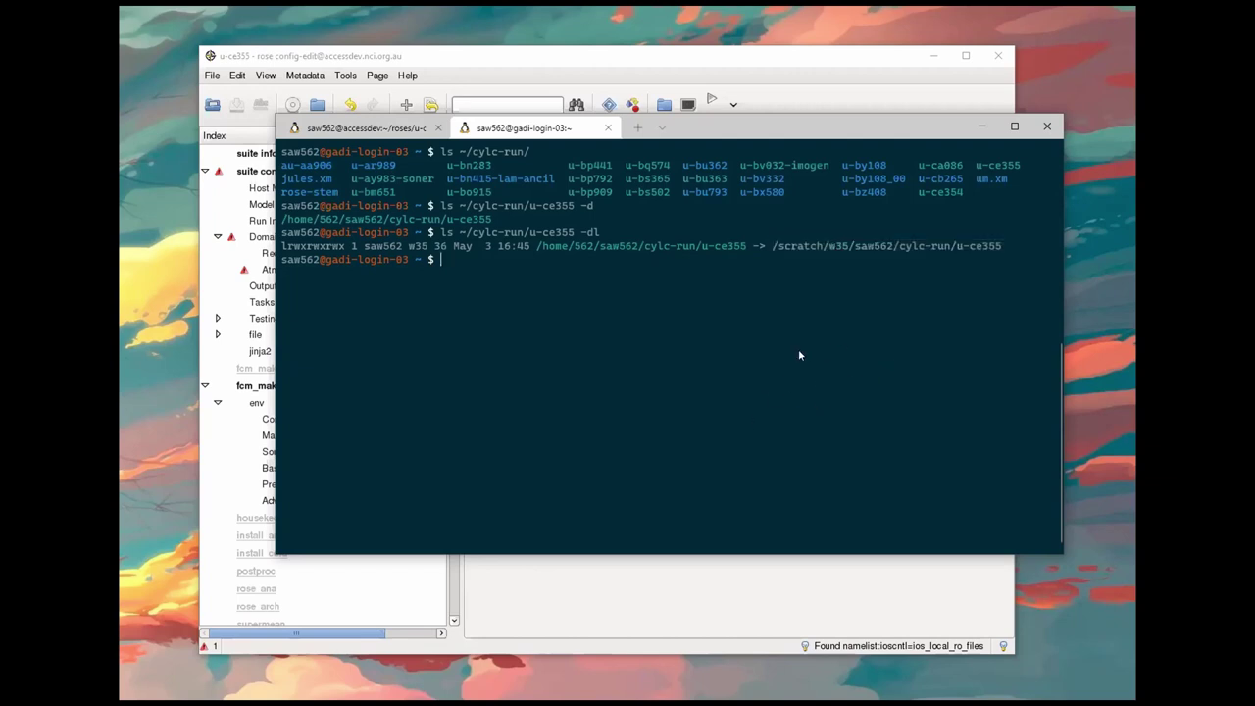
Step: Change into the ~/cylc-run/u-ce355 directory and list its contents
{"action": "key", "text": "Up"}
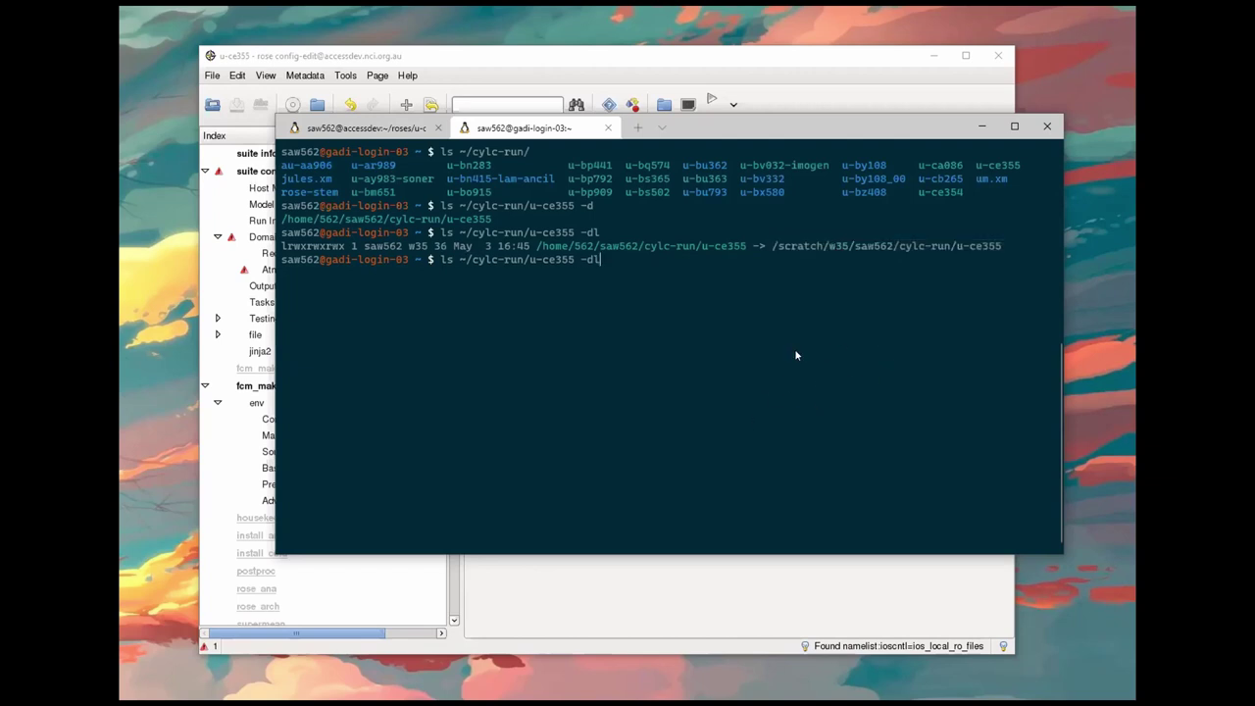
{"action": "key", "text": "BackSpace"}
{"action": "key", "text": "BackSpace"}
{"action": "key", "text": "BackSpace"}
{"action": "key", "text": "Home"}
{"action": "key", "text": "Delete"}
{"action": "key", "text": "Delete"}
{"action": "type", "text": "cd"}
{"action": "key", "text": "Return"}
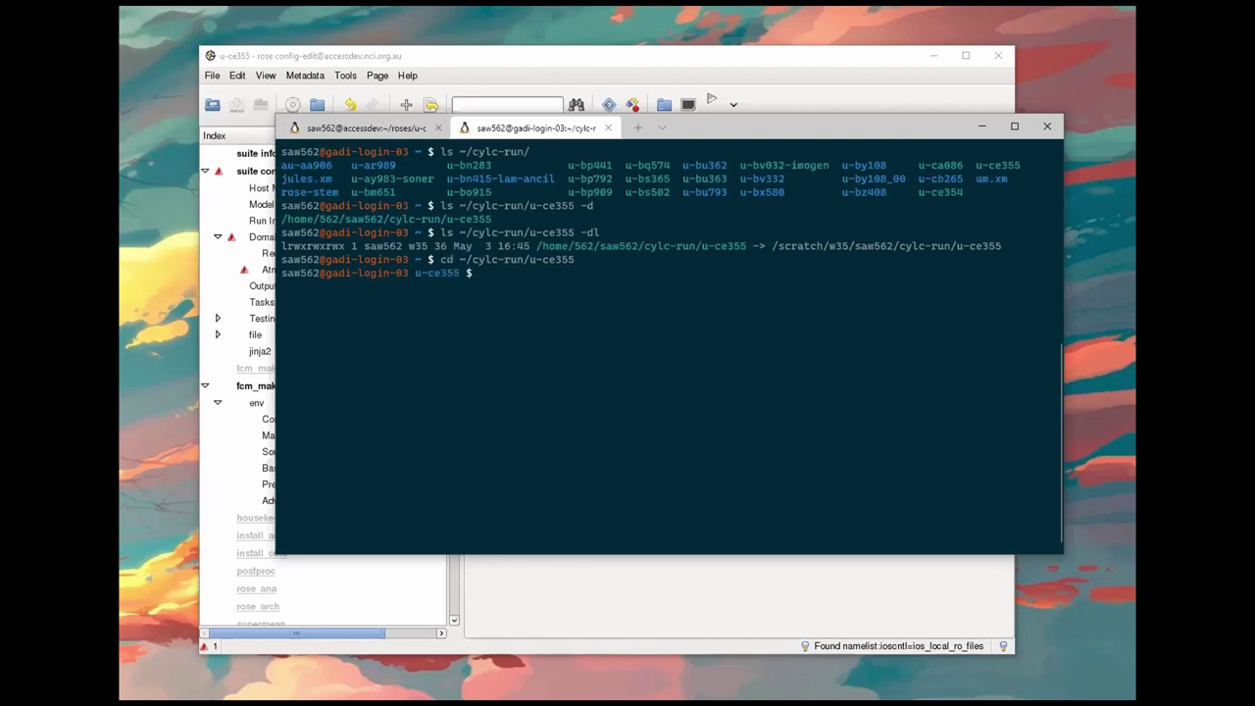
{"action": "type", "text": "ls"}
{"action": "key", "text": "Return"}
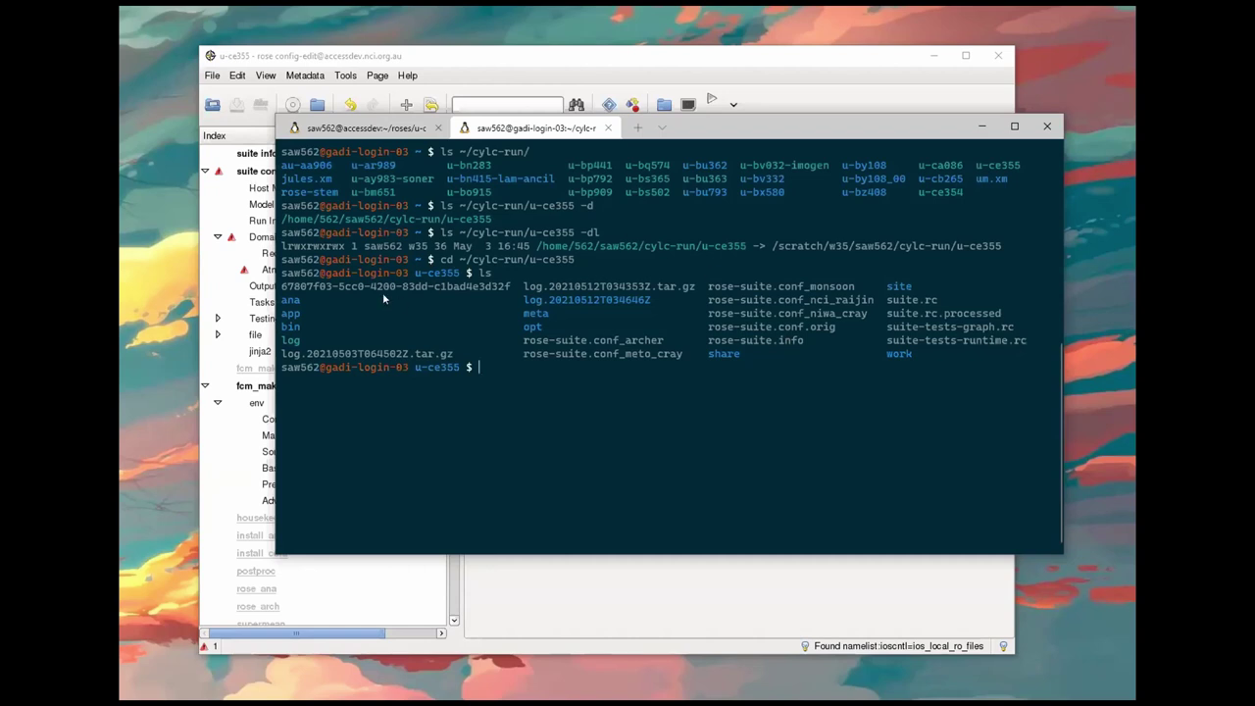
Step: Check the rose suite-run output in the accessdev session, and list work/19880901T0000Z/ in the gadi session
{"action": "left_click", "coordinate": [362, 133]}
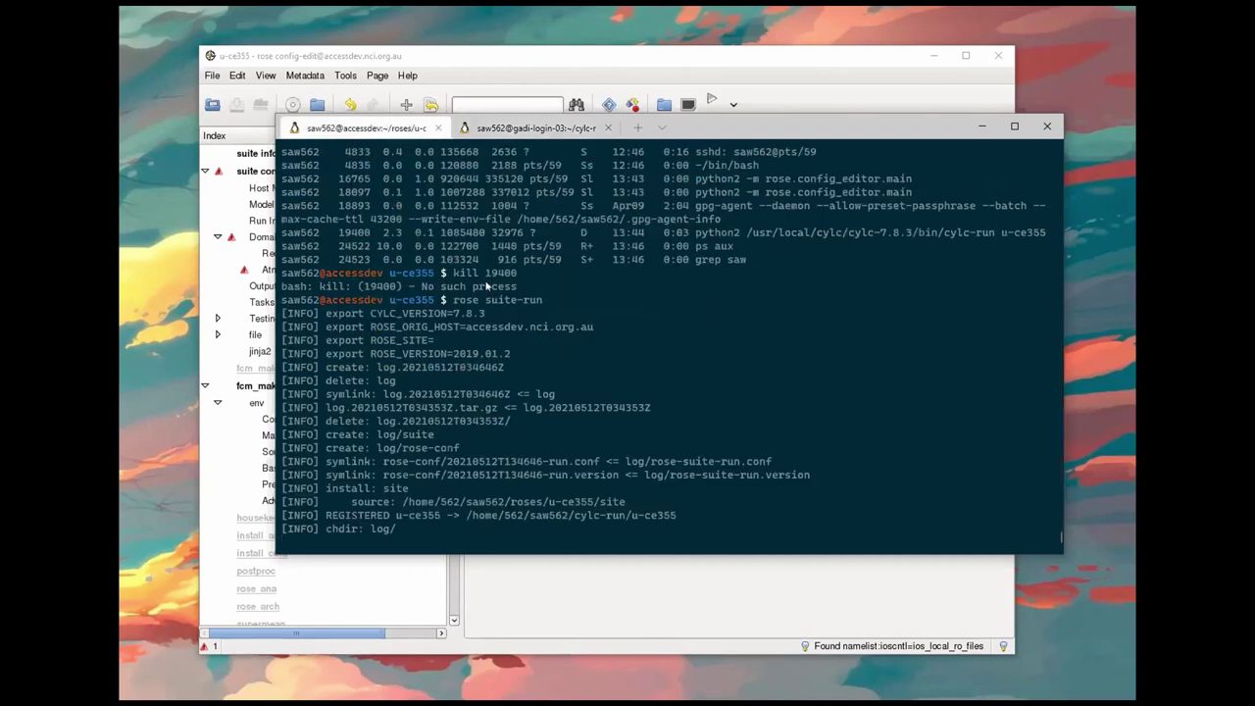
{"action": "left_click", "coordinate": [504, 131]}
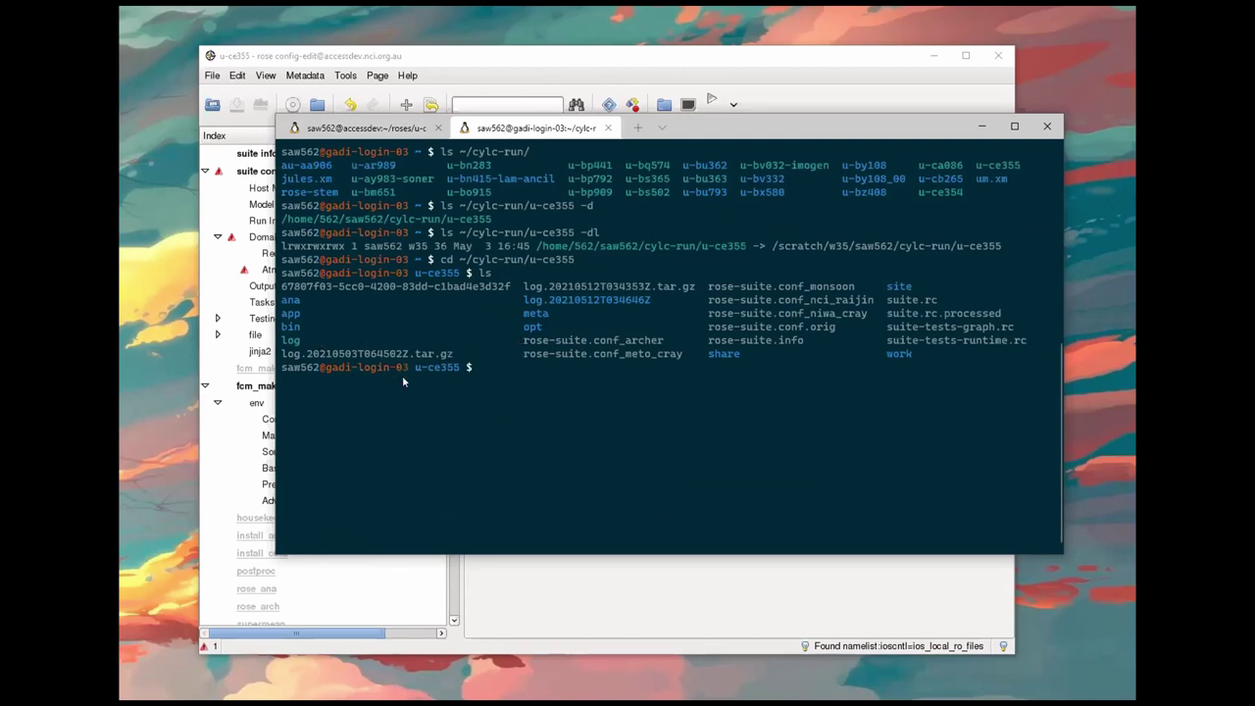
{"action": "double_click", "coordinate": [901, 355]}
{"action": "type", "text": "ls work/1988"}
{"action": "key", "text": "Tab"}
{"action": "key", "text": "Tab"}
{"action": "type", "text": "9"}
{"action": "key", "text": "BackSpace"}
{"action": "type", "text": "81"}
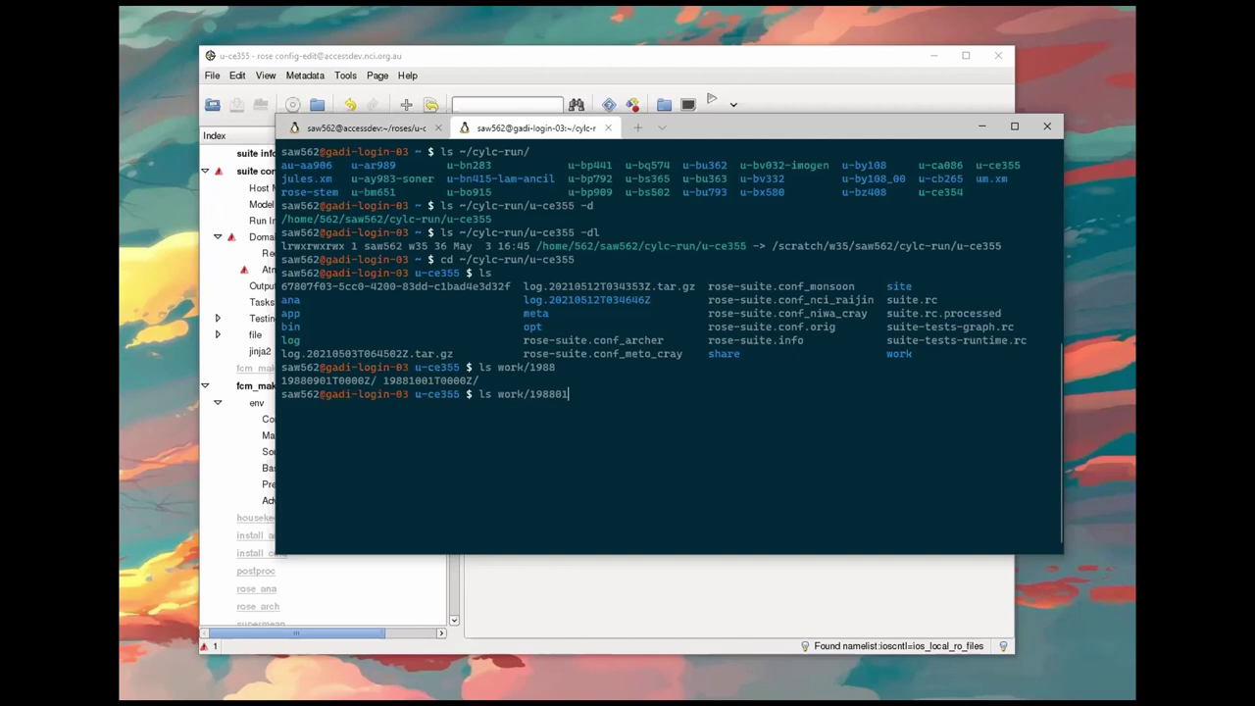
{"action": "key", "text": "Tab"}
{"action": "key", "text": "Return"}
Step: List the files in the work/19880901T0000Z/atmos_main/ task directory
{"action": "key", "text": "Up"}
{"action": "type", "text": "a"}
{"action": "key", "text": "Tab"}
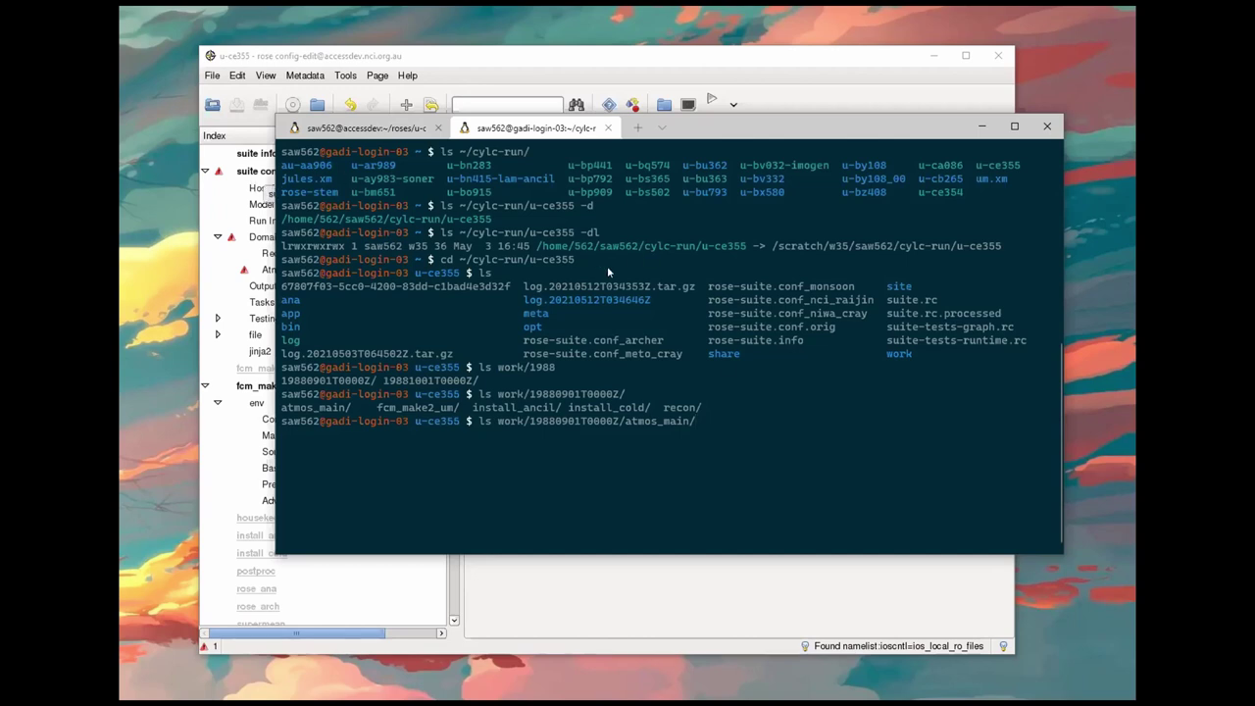
{"action": "key", "text": "Return"}
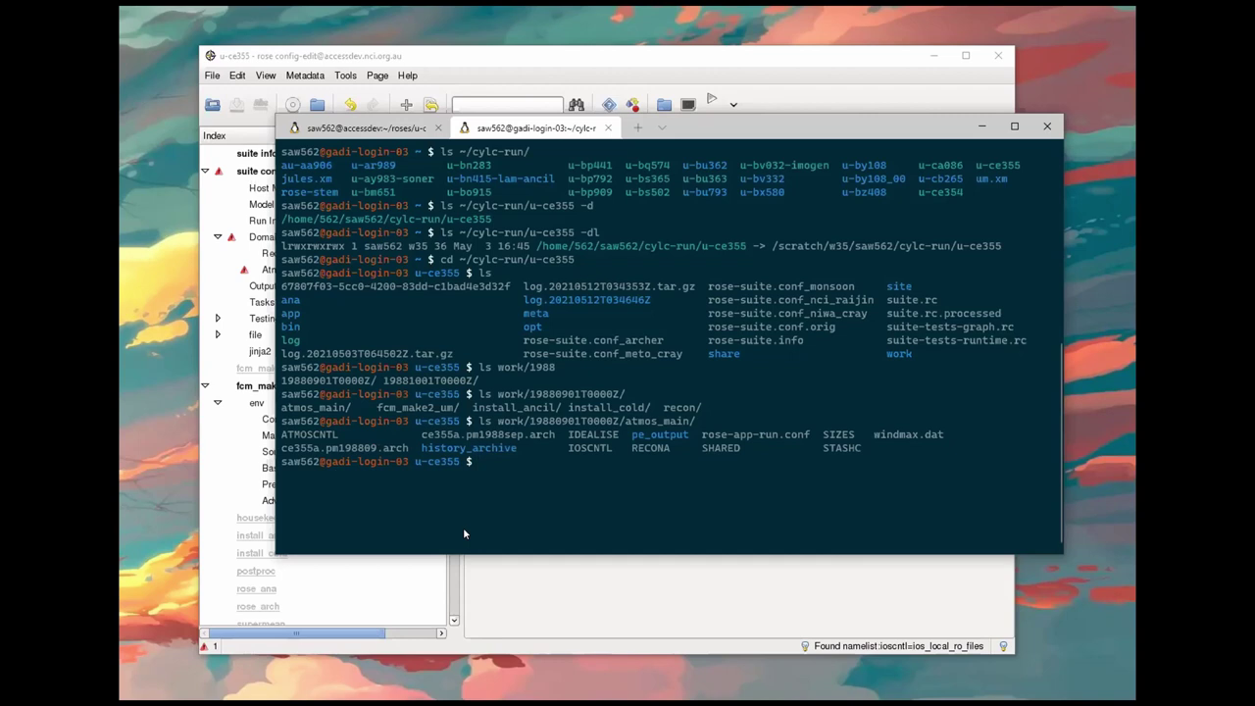
Step: View the namelists in work/19880901T0000Z/atmos_main/ATMOSCNTL with vim and quit the editor
{"action": "key", "text": "Up"}
{"action": "type", "text": "AT"}
{"action": "key", "text": "Tab"}
{"action": "key", "text": "ctrl+a"}
{"action": "key", "text": "Delete"}
{"action": "key", "text": "Delete"}
{"action": "type", "text": "vim"}
{"action": "key", "text": "Return"}
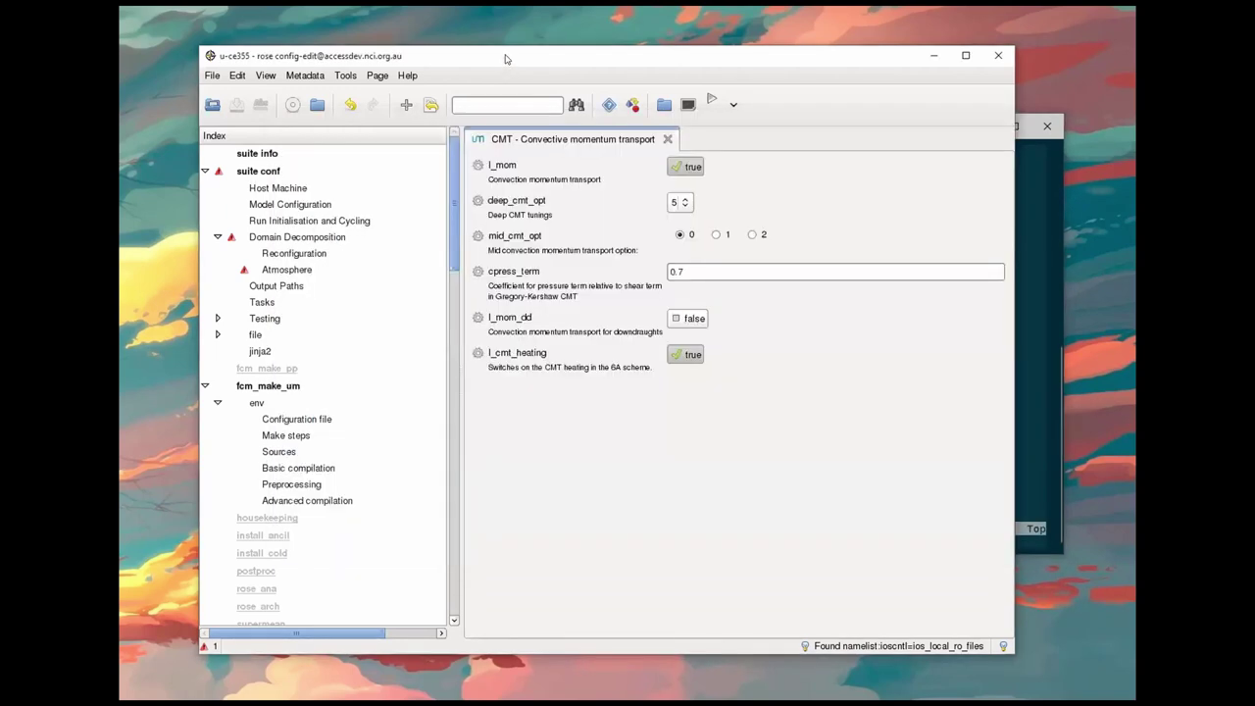
{"action": "left_click", "coordinate": [501, 79]}
{"action": "left_click", "coordinate": [1017, 296]}
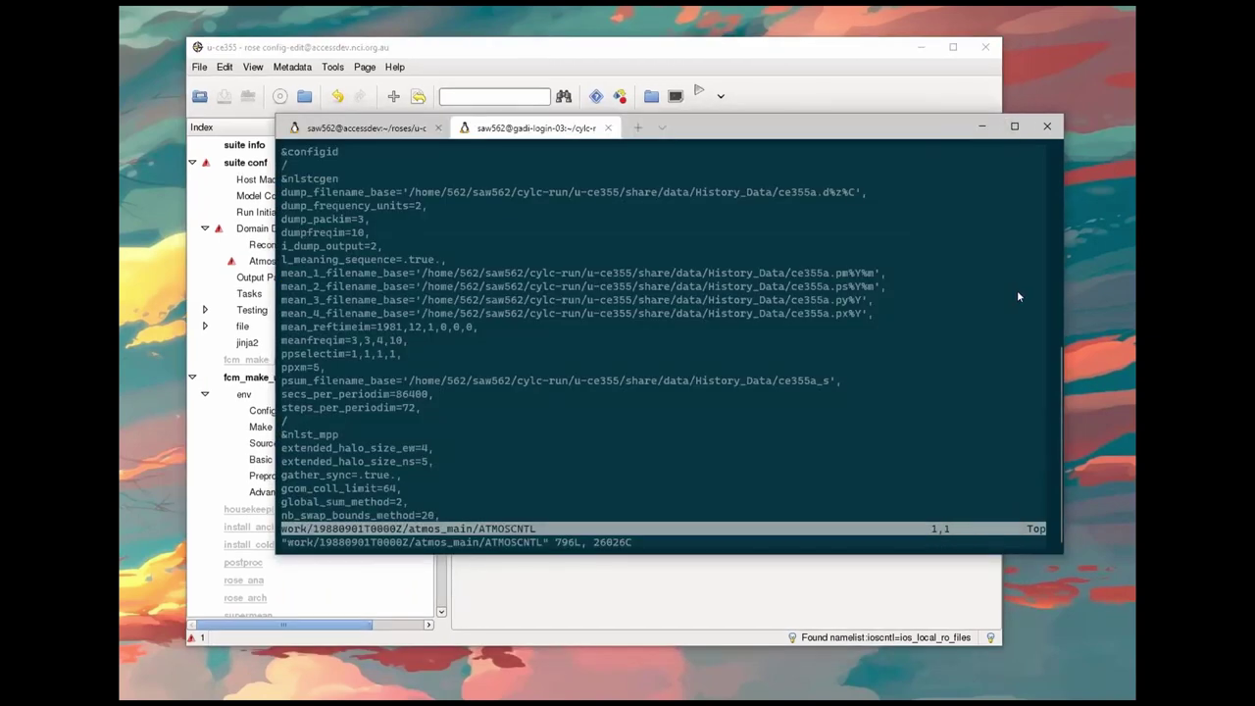
{"action": "type", "text": ":q"}
{"action": "key", "text": "Return"}
Step: Open the processor 0 log work/19880901T0000Z/atmos_main/pe_output/ce355.fort6.pe0 in vim
{"action": "key", "text": "Up"}
{"action": "key", "text": "BackSpace"}
{"action": "key", "text": "BackSpace"}
{"action": "key", "text": "BackSpace"}
{"action": "key", "text": "BackSpace"}
{"action": "key", "text": "BackSpace"}
{"action": "key", "text": "BackSpace"}
{"action": "key", "text": "BackSpace"}
{"action": "key", "text": "BackSpace"}
{"action": "key", "text": "BackSpace"}
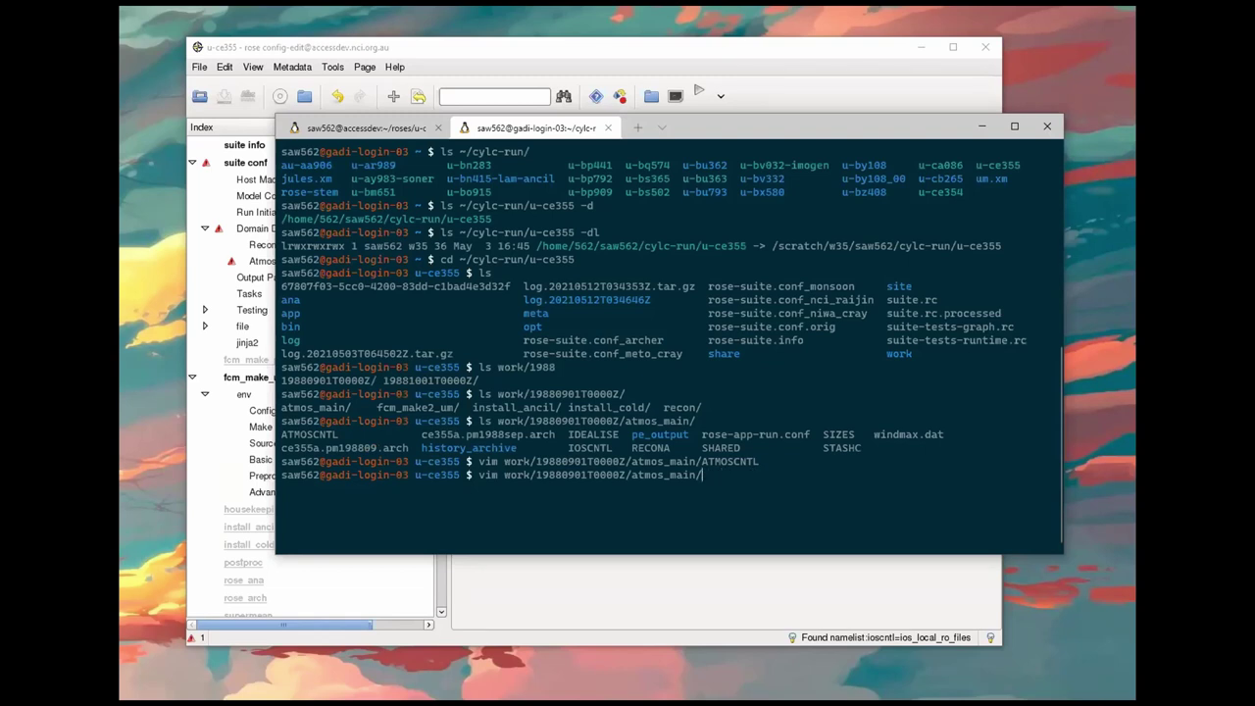
{"action": "type", "text": "p"}
{"action": "key", "text": "Tab"}
{"action": "key", "text": "Tab"}
{"action": "type", "text": "pe0"}
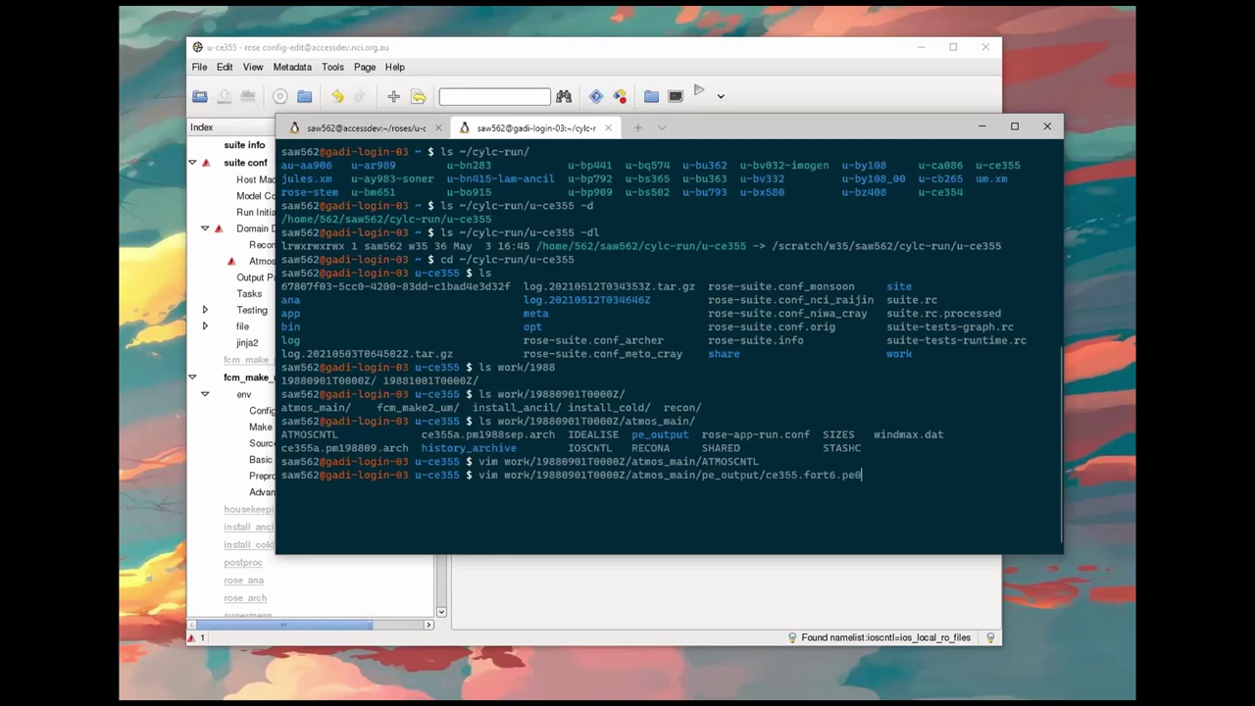
{"action": "left_click_drag", "start_coordinate": [698, 476], "coordinate": [717, 478]}
{"action": "left_click_drag", "start_coordinate": [841, 478], "coordinate": [860, 478]}
{"action": "key", "text": "BackSpace"}
{"action": "key", "text": "Tab"}
{"action": "key", "text": "Tab"}
{"action": "type", "text": "0"}
{"action": "key", "text": "Return"}
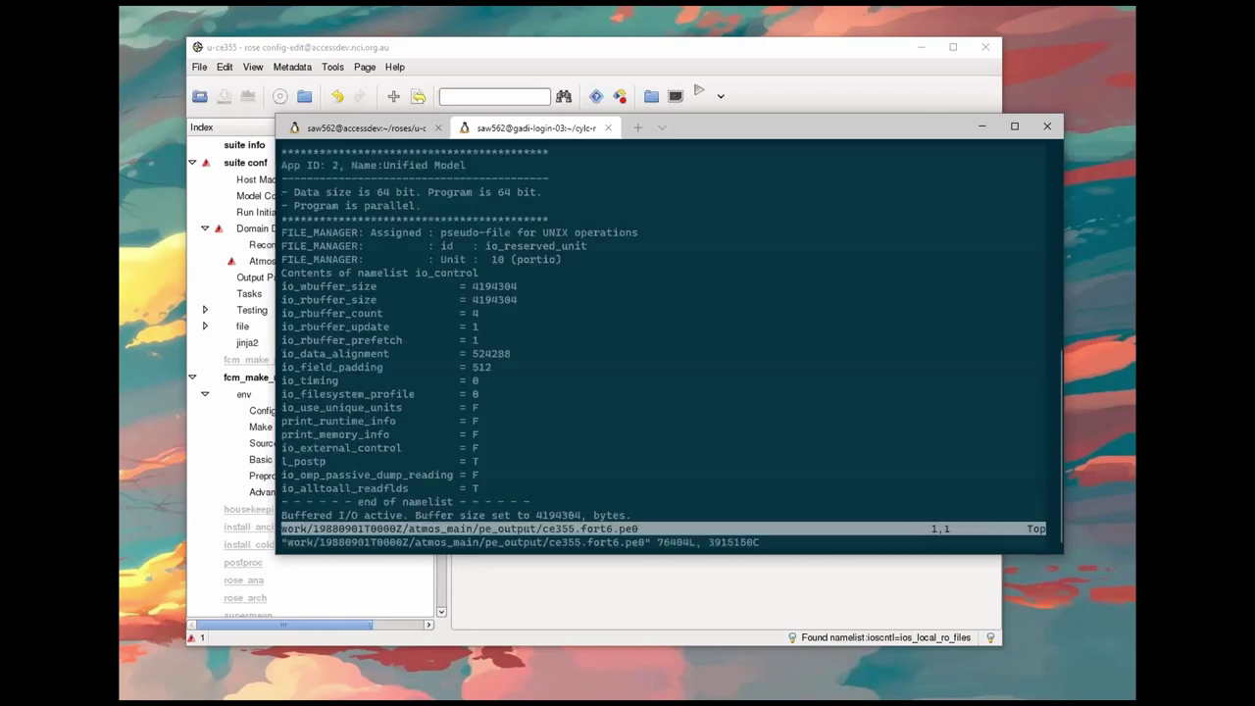
Step: Examine the processor 0 log's opening namelists and warnings, its end-of-run timer output and the final timestep's report
{"action": "scroll", "coordinate": [670, 333], "scroll_direction": "down", "scroll_amount": 20}
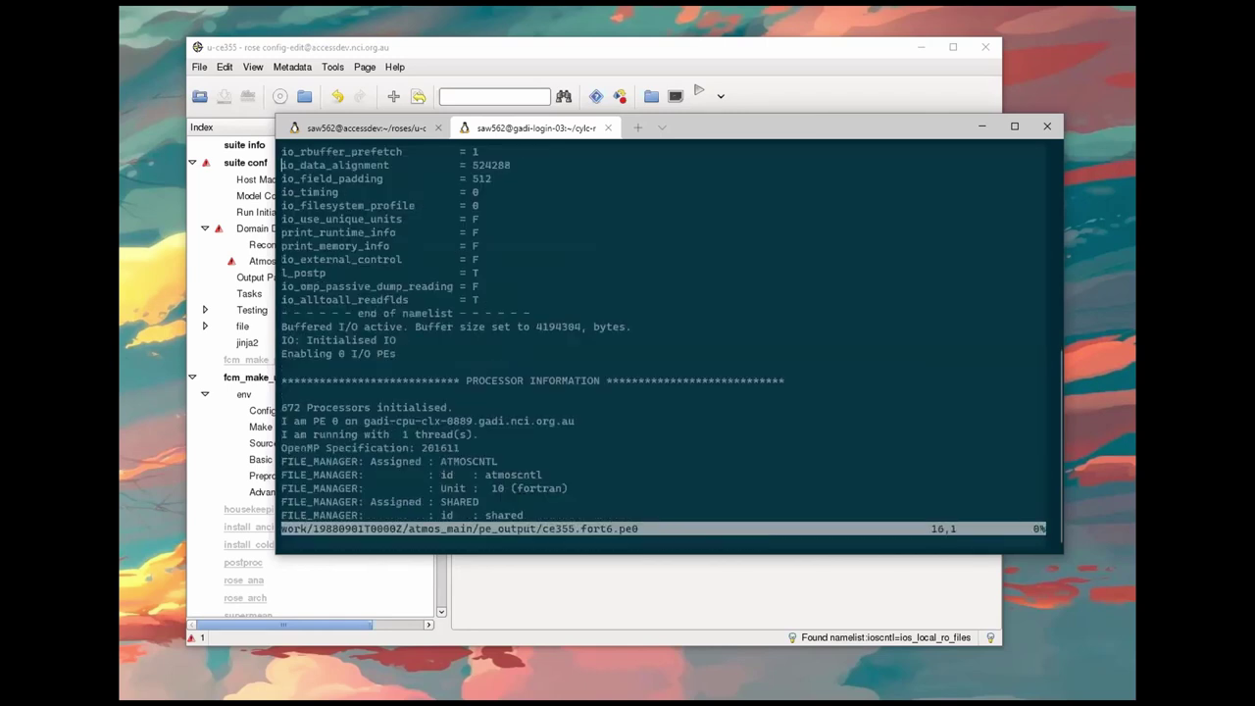
{"action": "scroll", "coordinate": [669, 333], "scroll_direction": "down", "scroll_amount": 20}
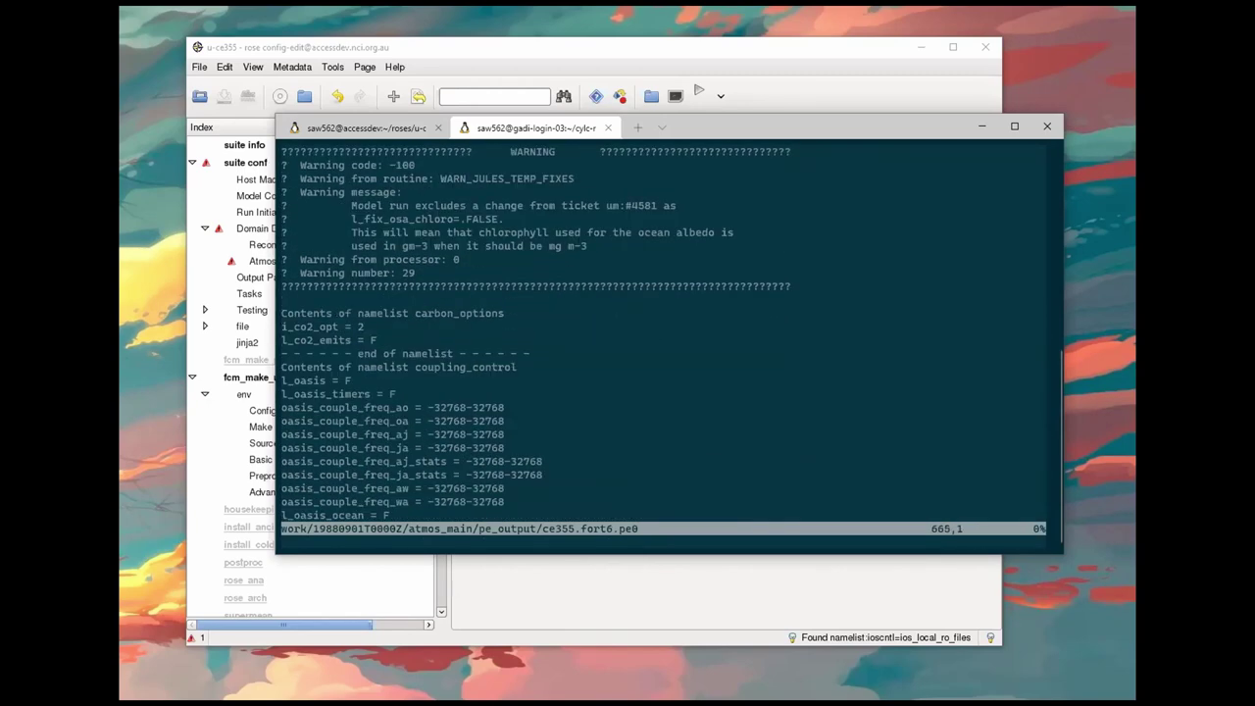
{"action": "scroll", "coordinate": [670, 334], "scroll_direction": "down", "scroll_amount": 10}
{"action": "key", "text": "shift+g"}
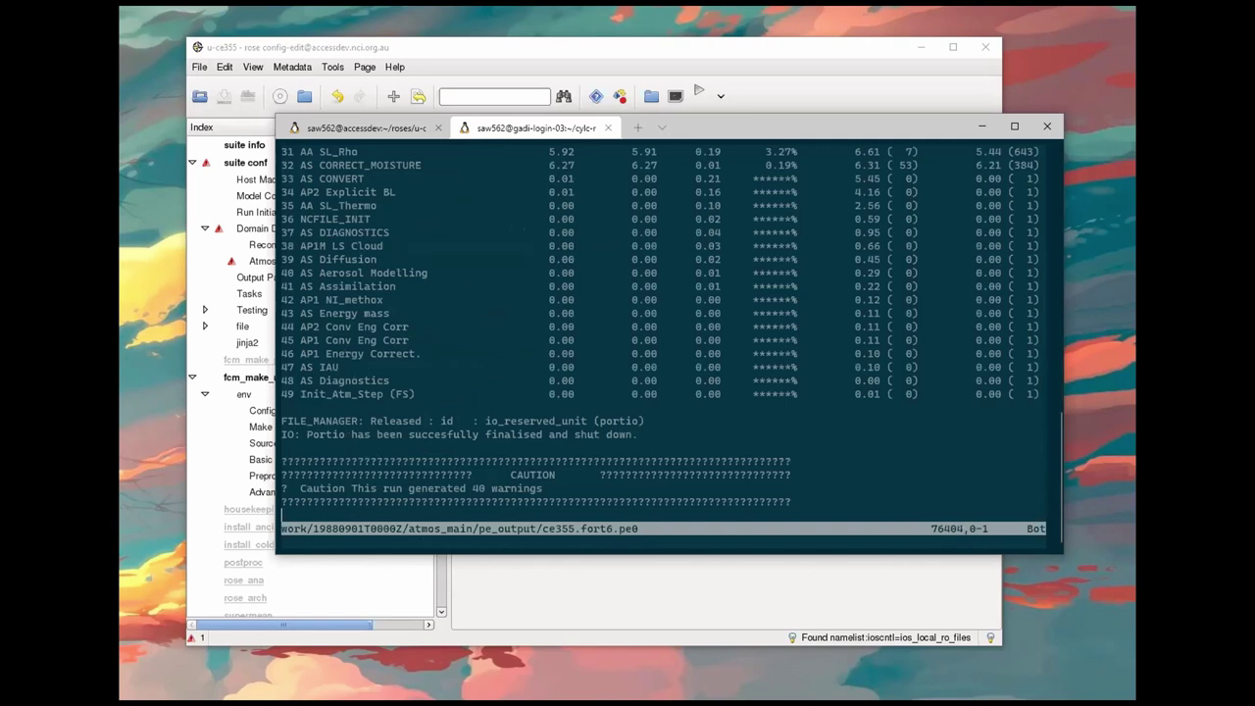
{"action": "scroll", "coordinate": [670, 333], "scroll_direction": "up", "scroll_amount": 20}
{"action": "scroll", "coordinate": [669, 333], "scroll_direction": "up", "scroll_amount": 19}
{"action": "scroll", "coordinate": [669, 333], "scroll_direction": "up", "scroll_amount": 20}
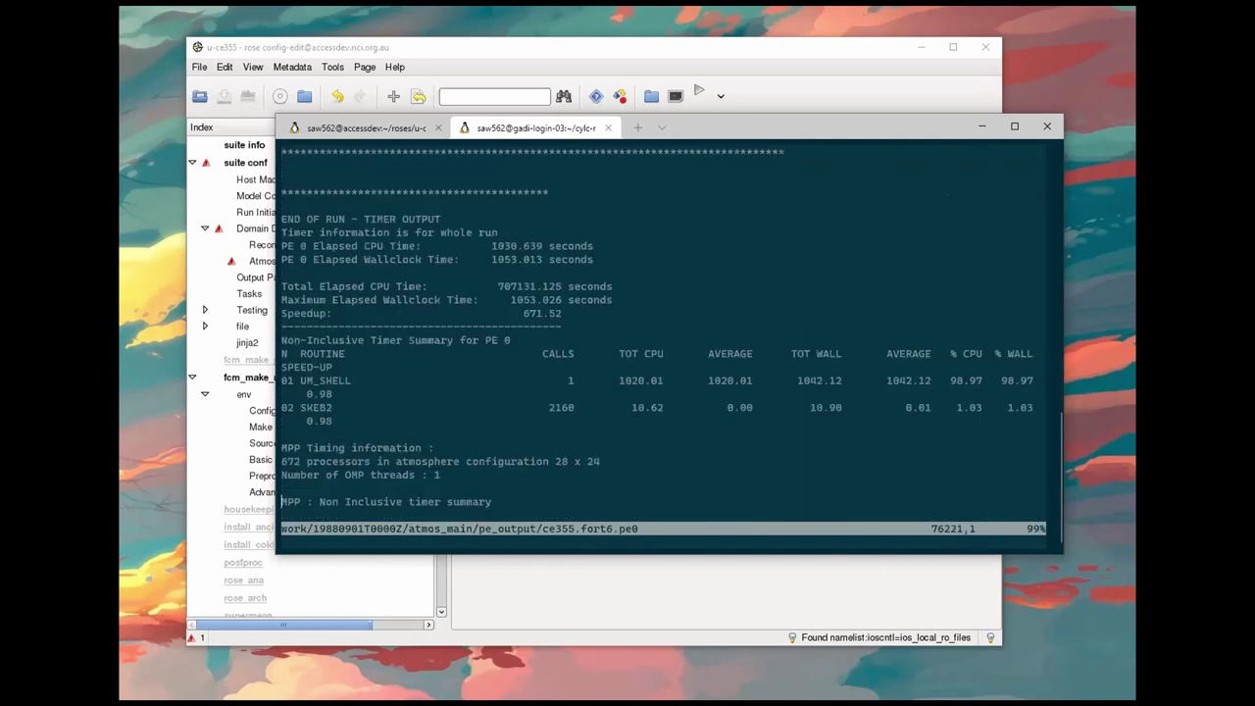
{"action": "scroll", "coordinate": [670, 334], "scroll_direction": "up", "scroll_amount": 20}
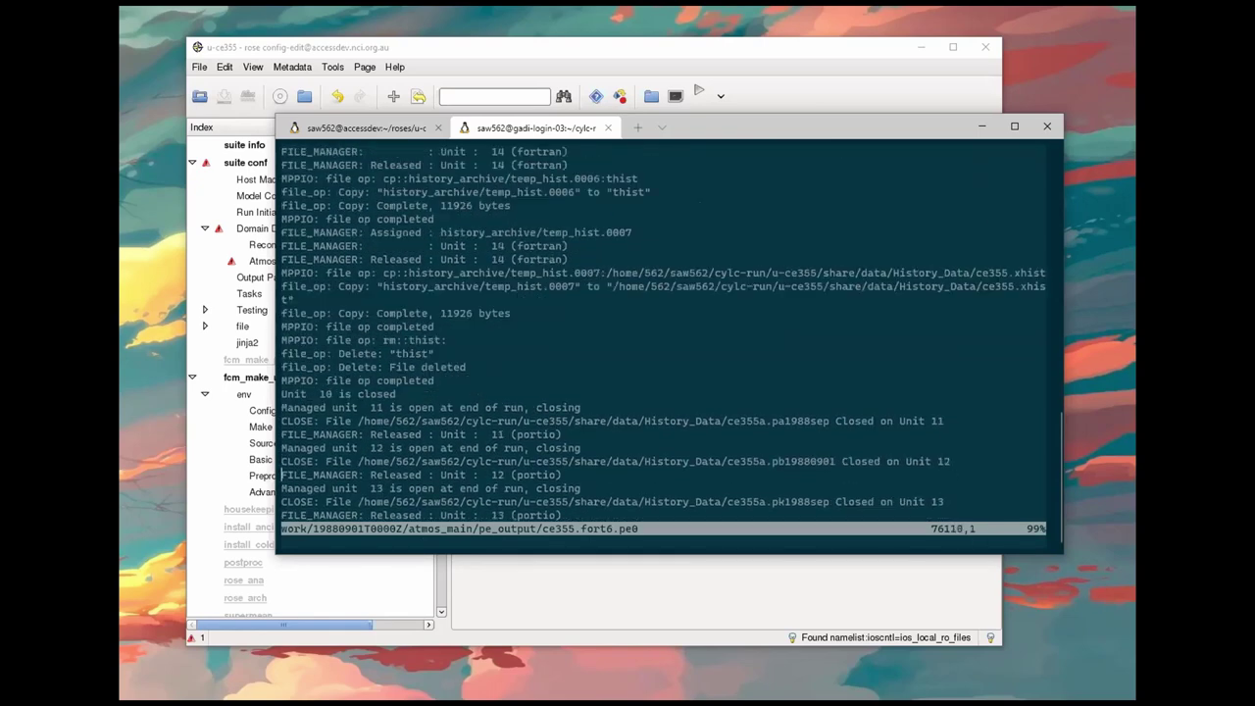
{"action": "scroll", "coordinate": [666, 333], "scroll_direction": "up", "scroll_amount": 20}
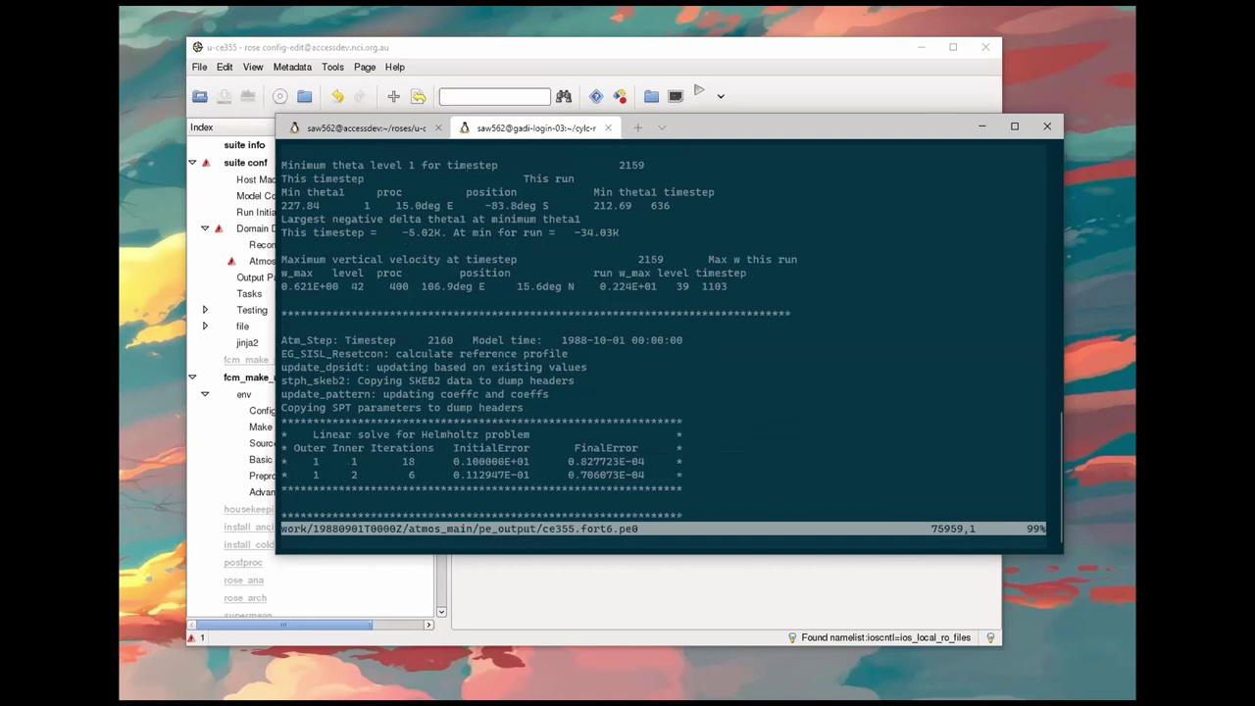
Step: Highlight the timestep and model time on the Atm_Step line for timestep 2160
{"action": "left_click_drag", "start_coordinate": [701, 340], "coordinate": [535, 340]}
{"action": "left_click_drag", "start_coordinate": [396, 341], "coordinate": [461, 345]}
{"action": "left_click_drag", "start_coordinate": [561, 341], "coordinate": [695, 340]}
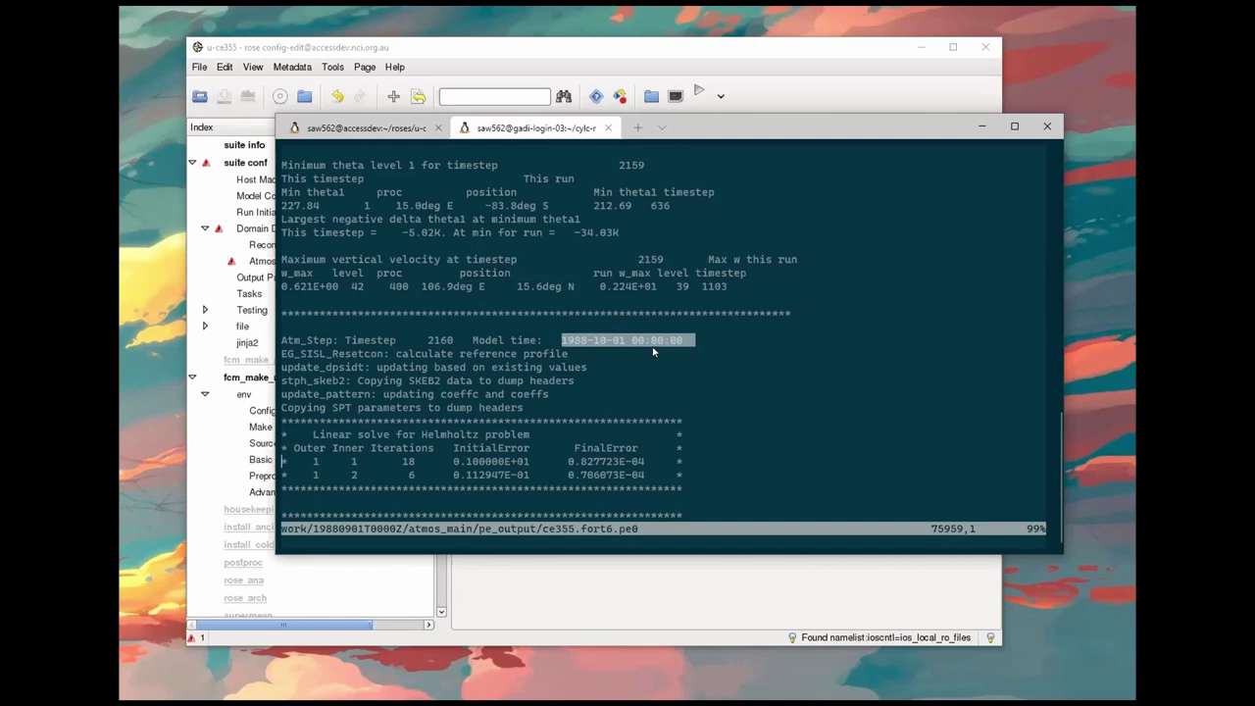
{"action": "key", "text": "ctrl+c"}
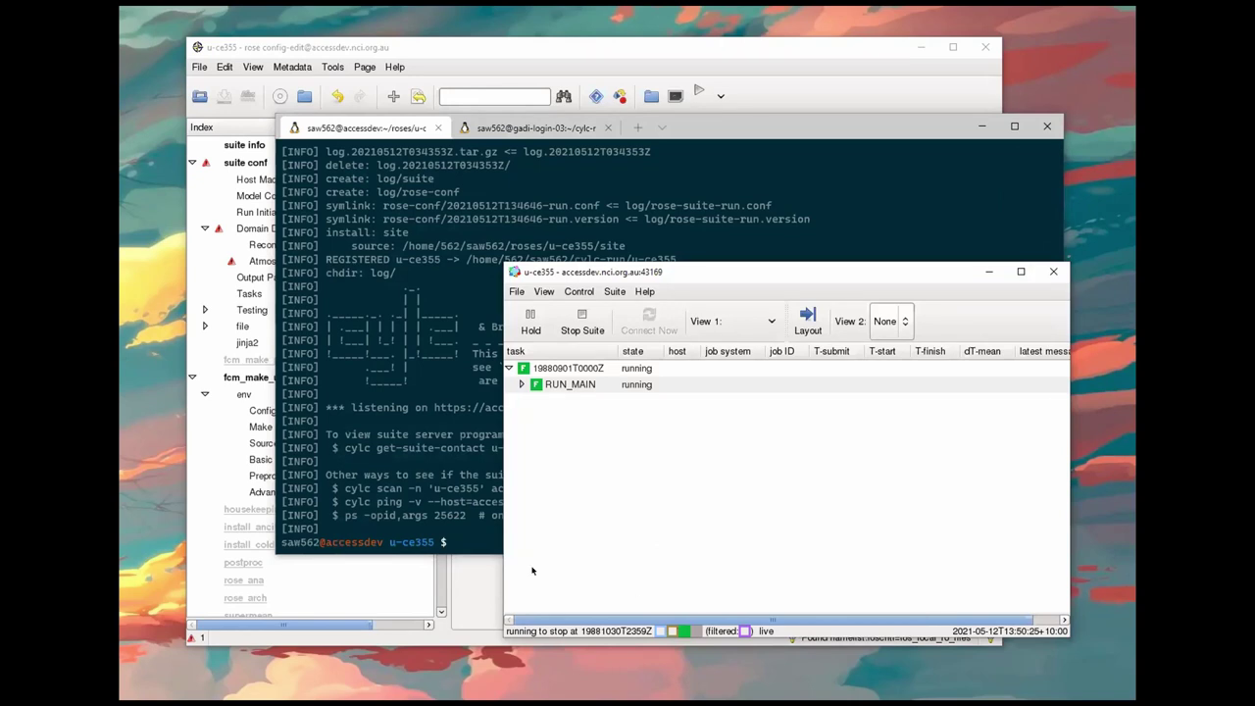
Step: Expand RUN_MAIN in the u-ce355 Cylc monitor and inspect the fcm_make_um, install_cold and install_ancil task rows
{"action": "left_click", "coordinate": [397, 500]}
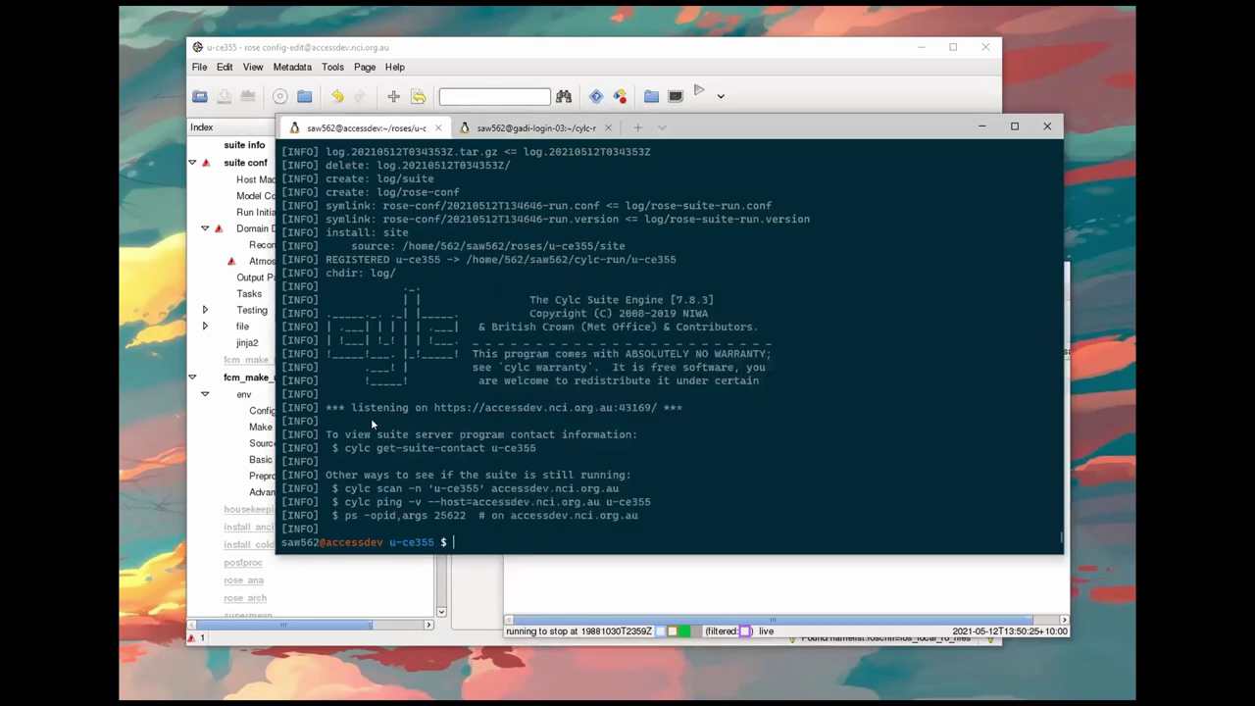
{"action": "left_click", "coordinate": [568, 599]}
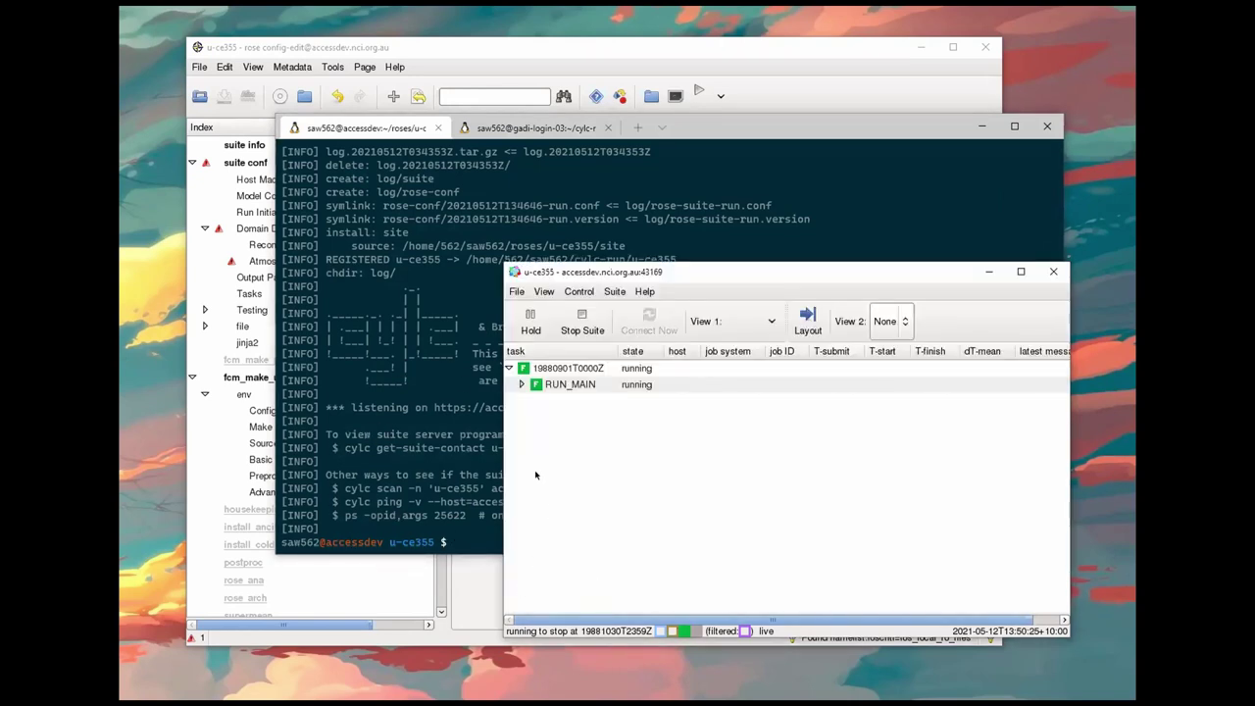
{"action": "left_click", "coordinate": [521, 384]}
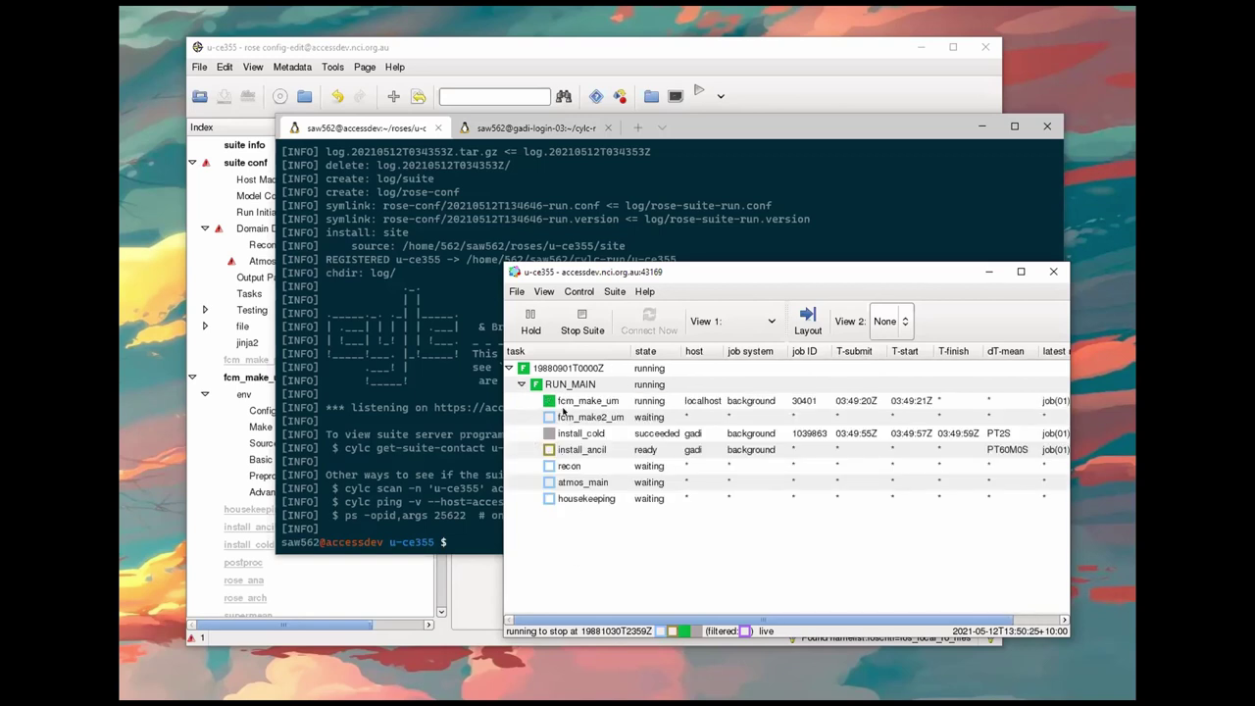
{"action": "left_click", "coordinate": [580, 400]}
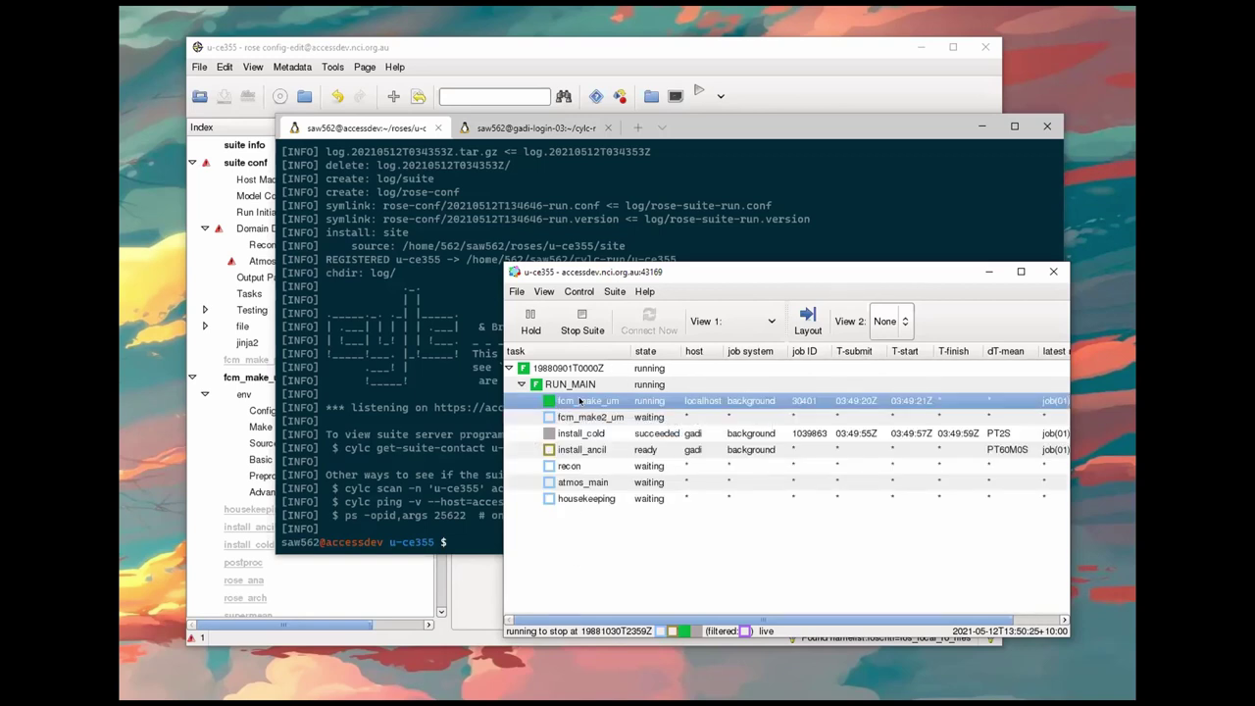
{"action": "left_click", "coordinate": [576, 437]}
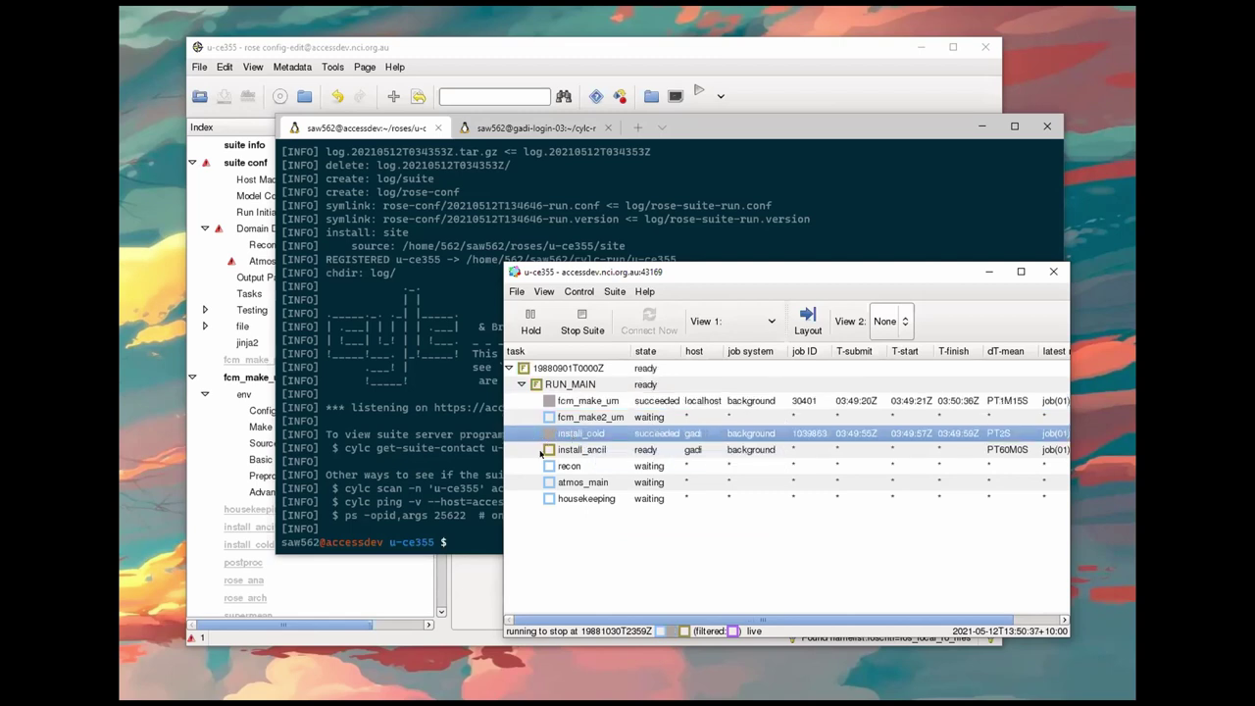
{"action": "left_click", "coordinate": [563, 452]}
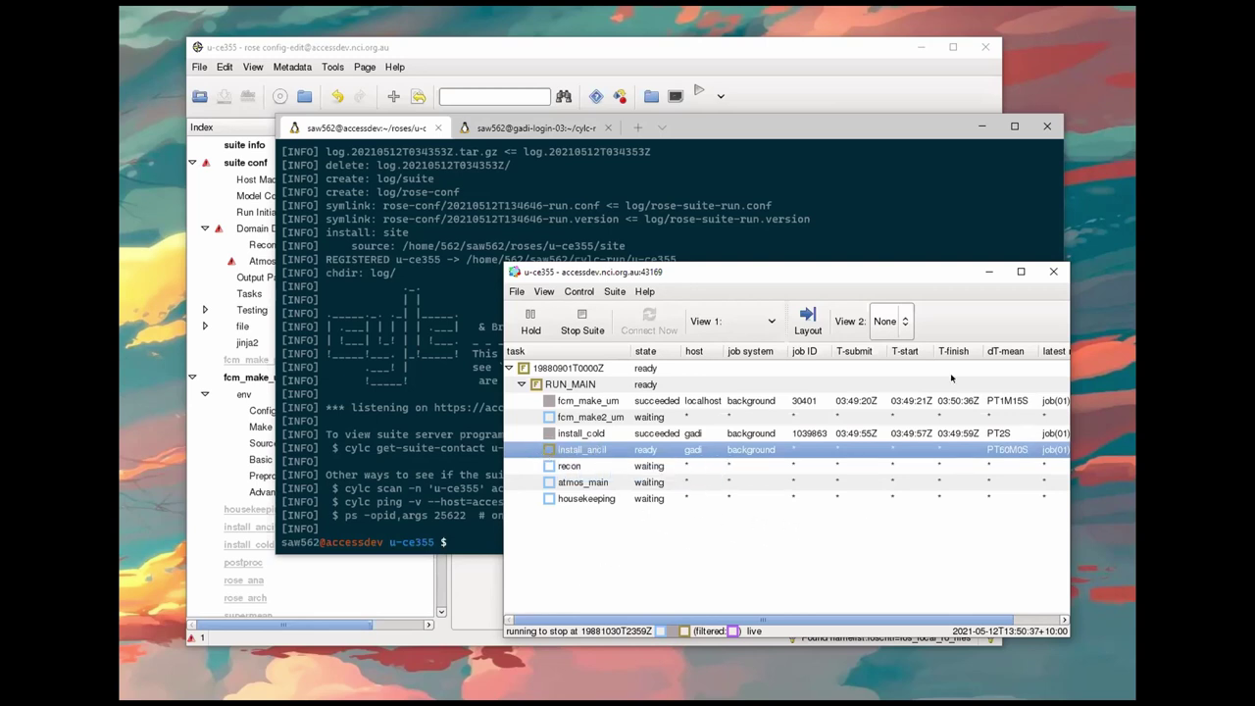
Step: Reposition and enlarge the Cylc monitor, then show the suite as a dependency graph with RUN_MAIN ungrouped into its individual tasks
{"action": "left_click_drag", "start_coordinate": [849, 285], "coordinate": [727, 233]}
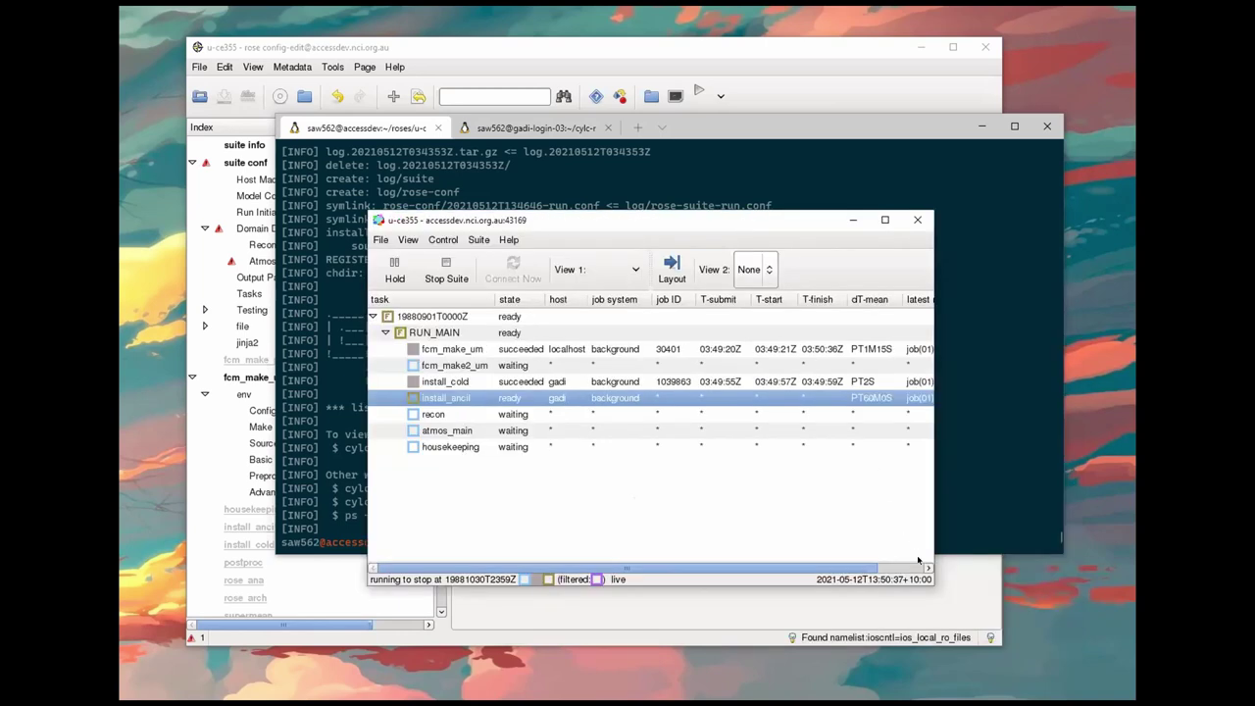
{"action": "left_click_drag", "start_coordinate": [1116, 662], "coordinate": [1118, 660]}
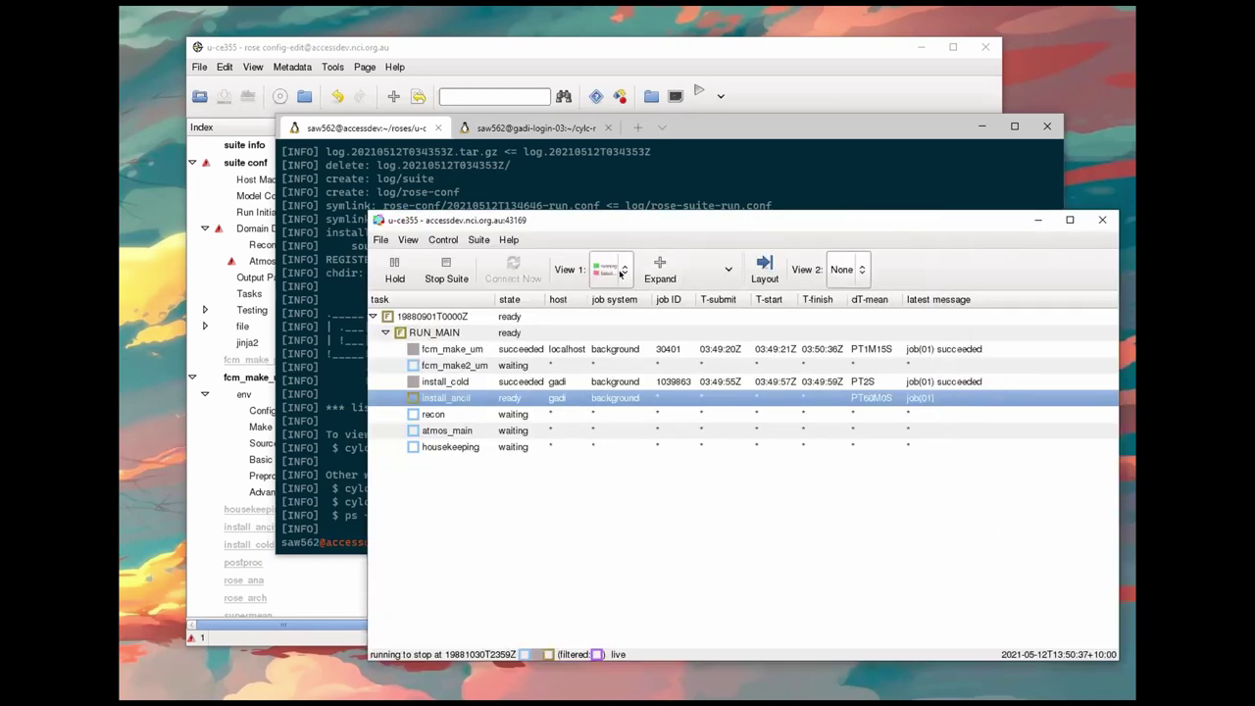
{"action": "left_click", "coordinate": [620, 276]}
{"action": "left_click", "coordinate": [613, 309]}
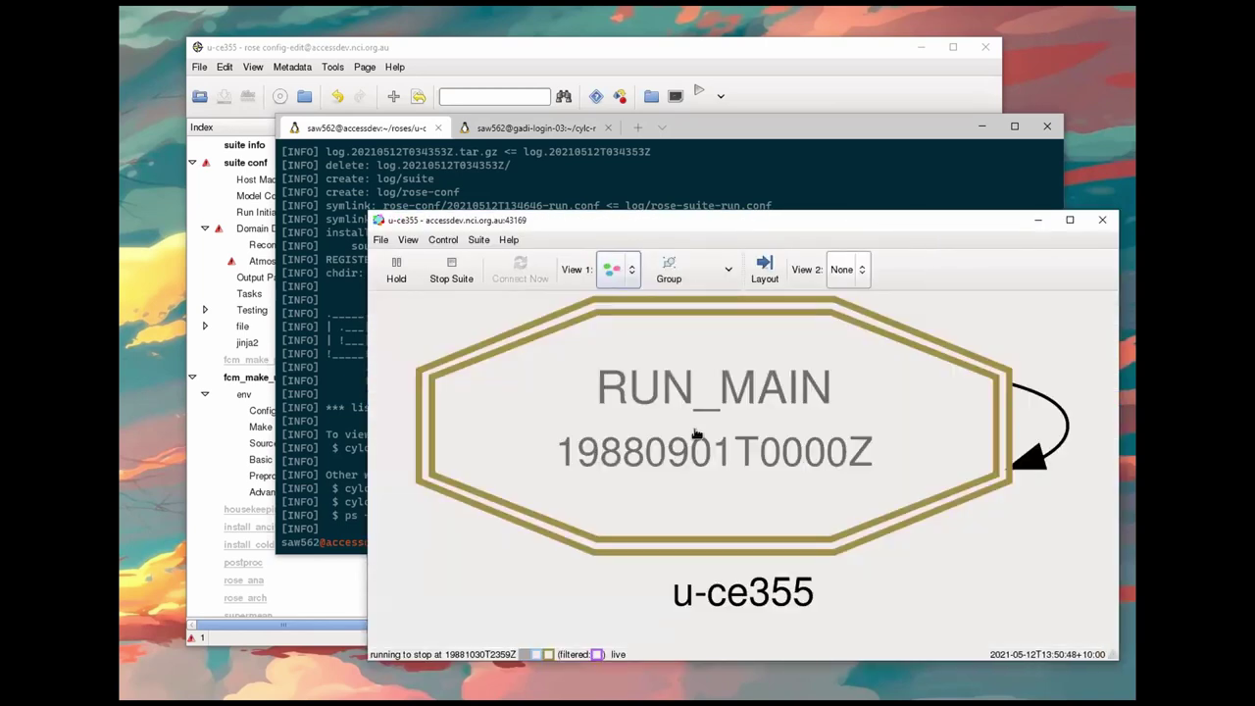
{"action": "left_click", "coordinate": [728, 268]}
{"action": "left_click", "coordinate": [755, 297]}
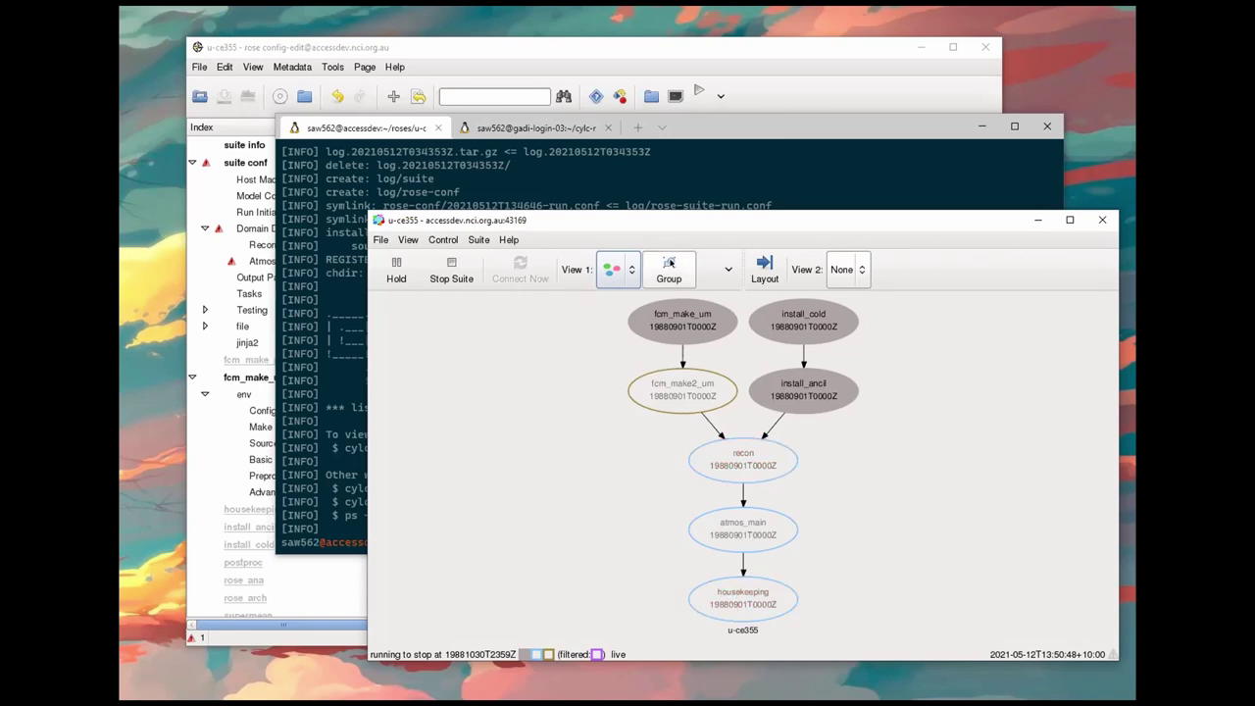
Step: Display the suite in Cylc's dot view and expand RUN_MAIN to show each task's status square
{"action": "left_click", "coordinate": [630, 270]}
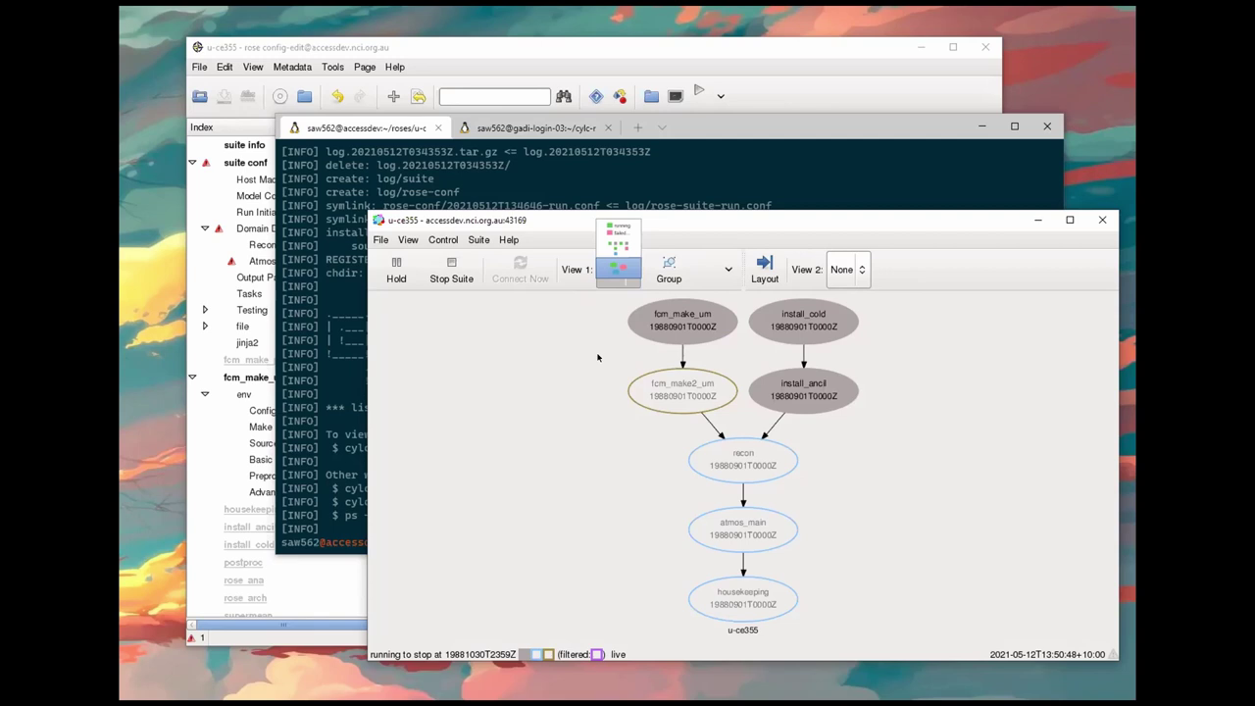
{"action": "left_click", "coordinate": [613, 233]}
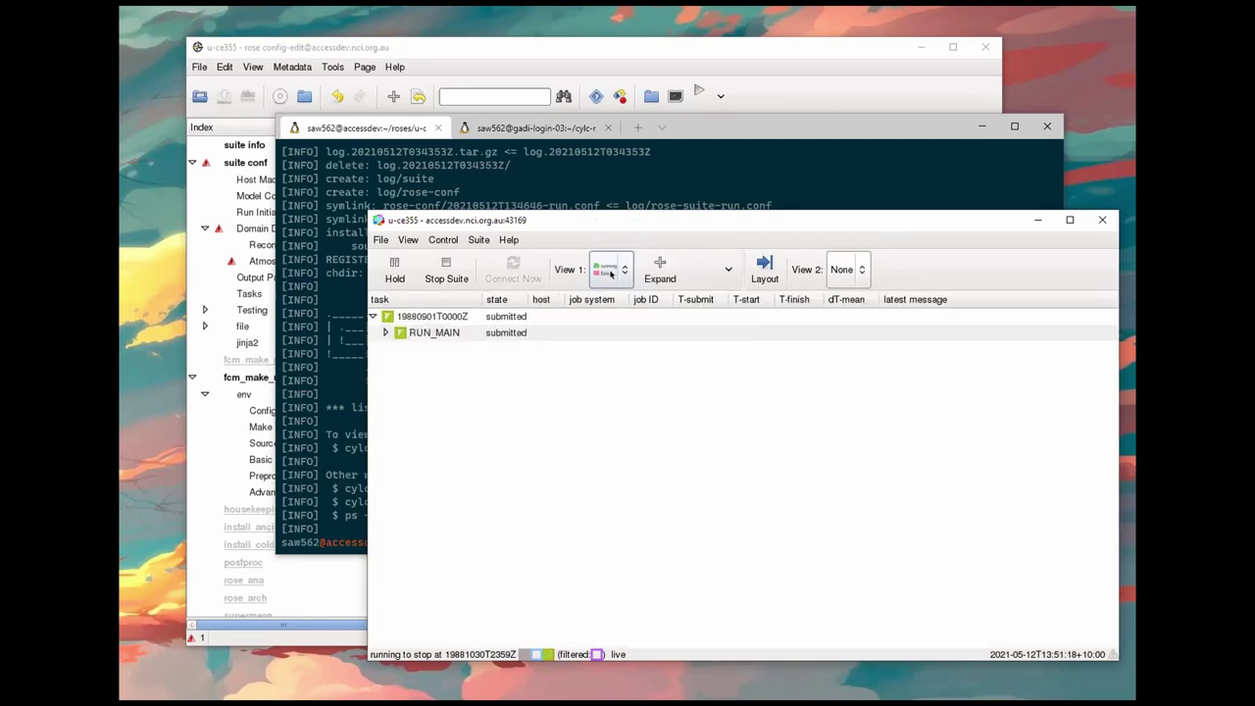
{"action": "left_click", "coordinate": [611, 272]}
{"action": "left_click", "coordinate": [610, 288]}
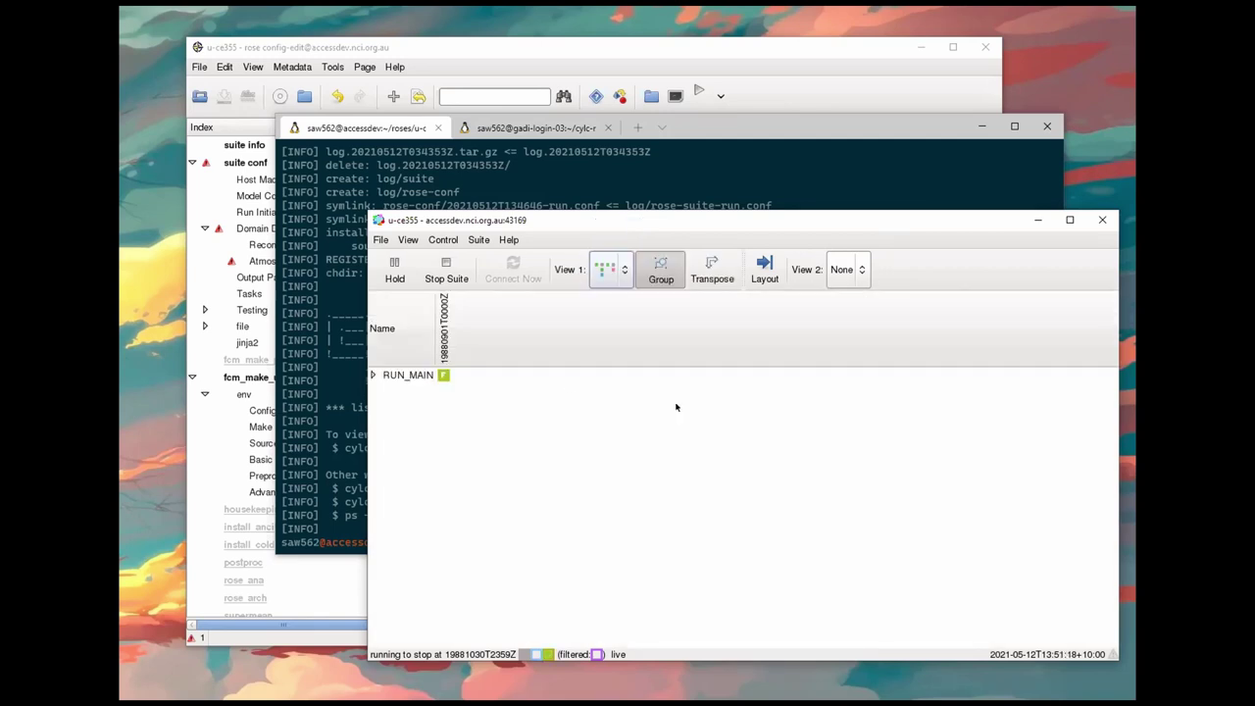
{"action": "left_click", "coordinate": [372, 375]}
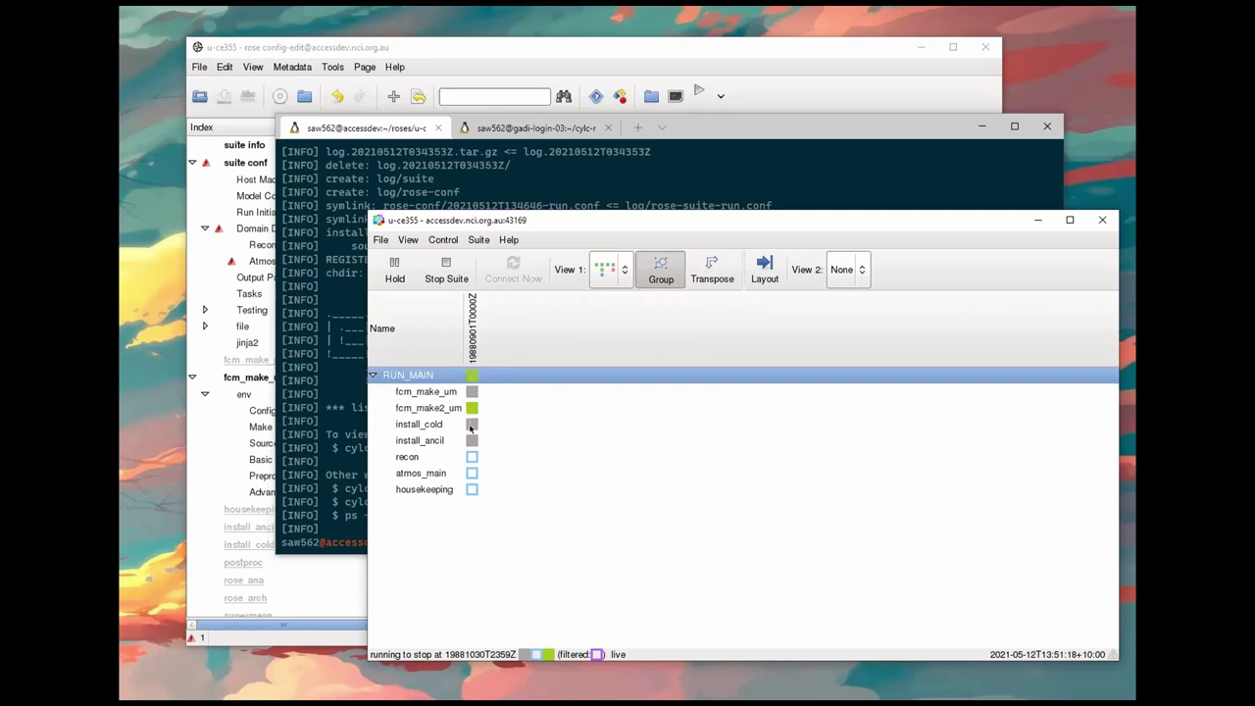
Step: Return the Cylc monitor to the text tree view and expand RUN_MAIN to list its tasks
{"action": "left_click", "coordinate": [624, 274]}
{"action": "left_click", "coordinate": [606, 249]}
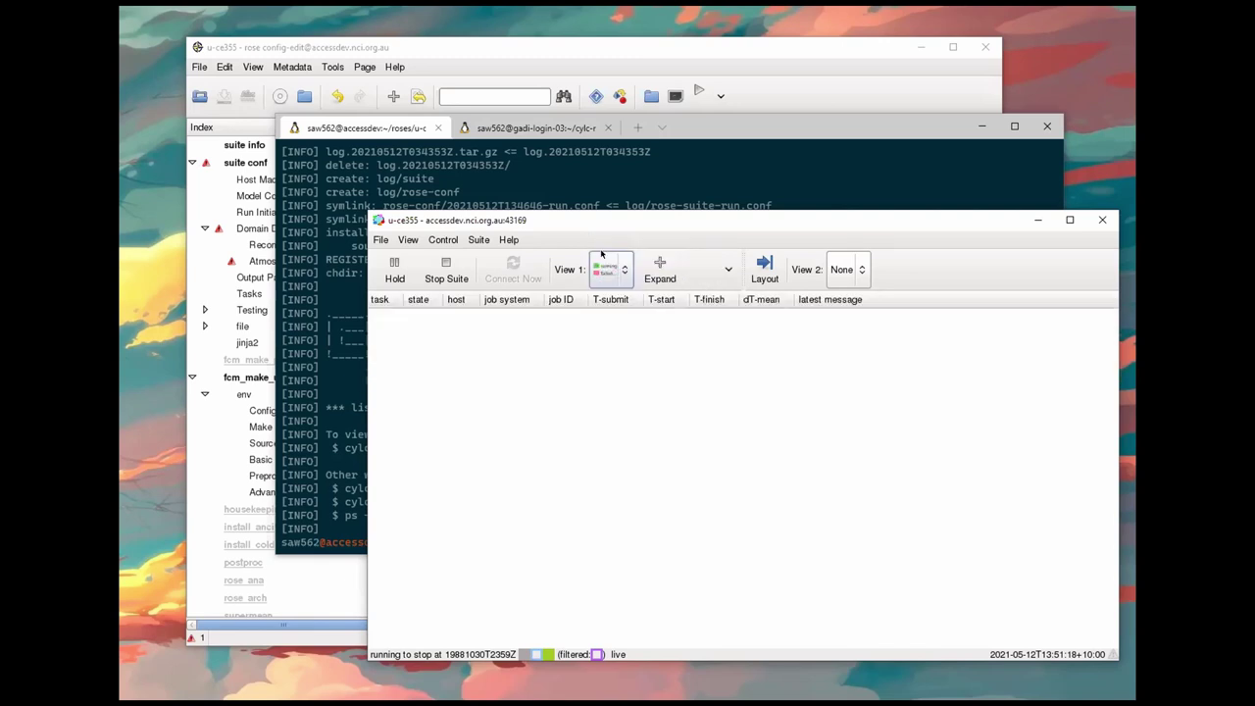
{"action": "left_click", "coordinate": [384, 334]}
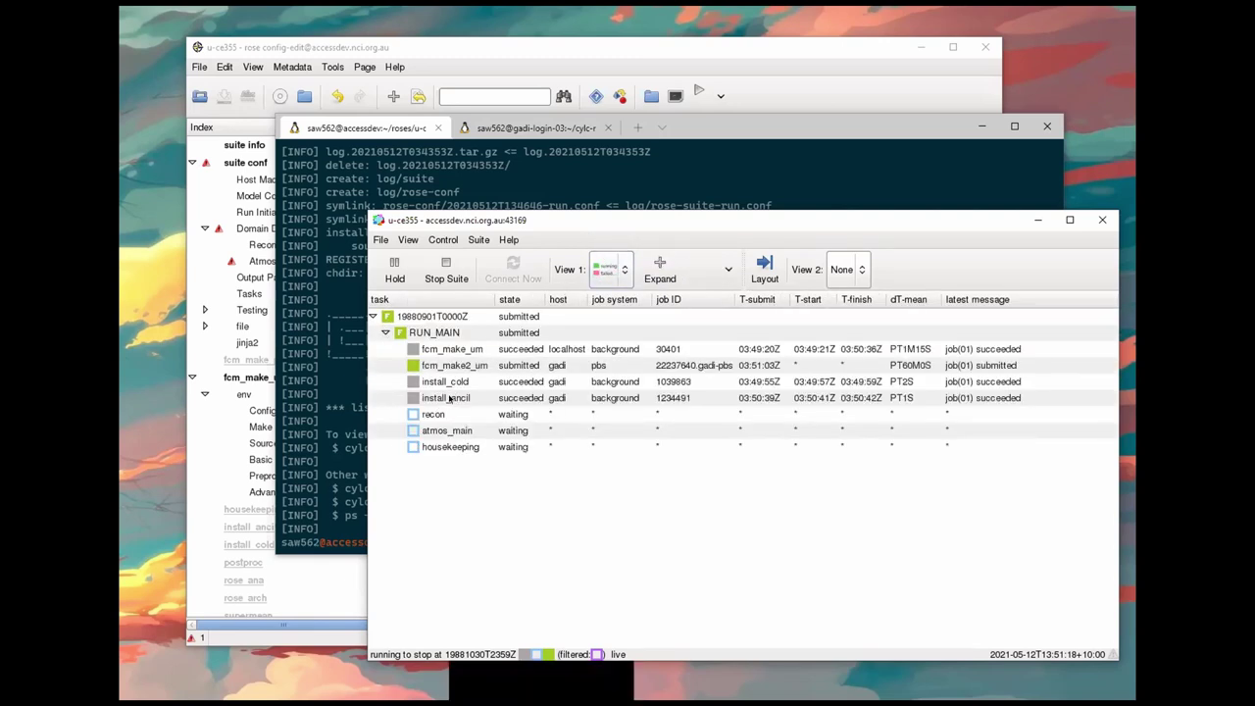
Step: Read the install_ancil task's job.out in the log viewer, close it and check the other actions offered for the task
{"action": "right_click", "coordinate": [449, 397]}
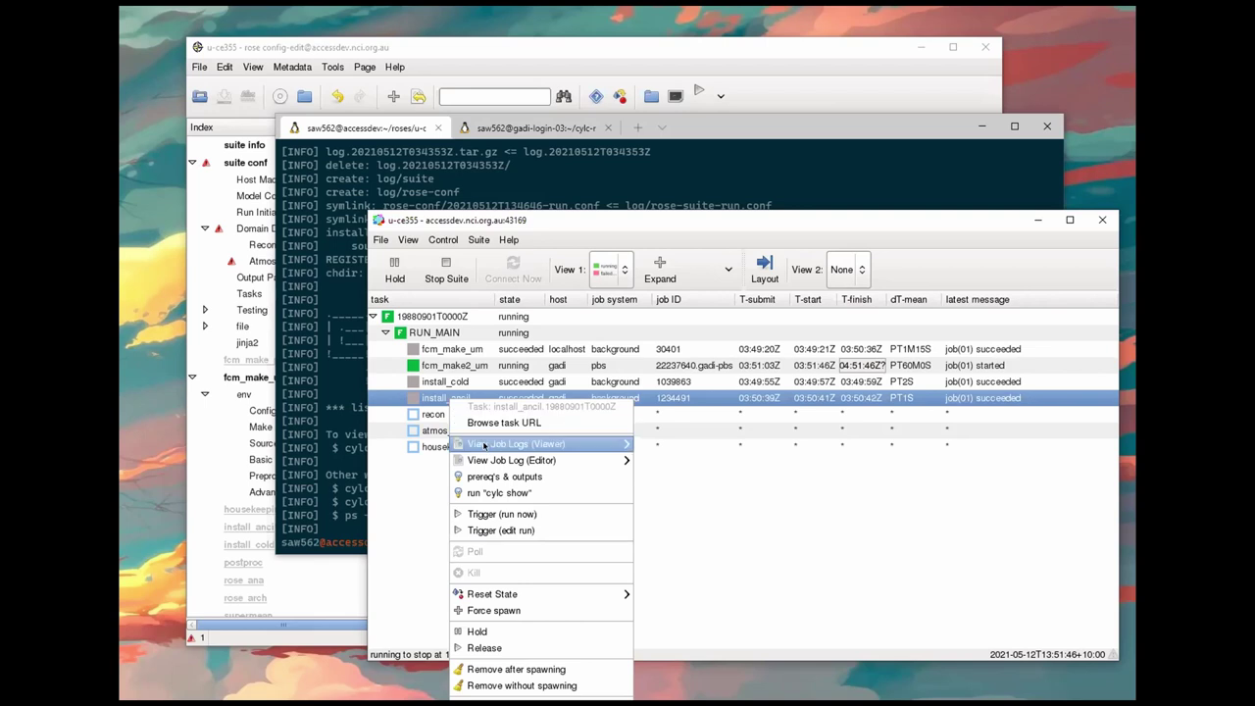
{"action": "mouse_move", "coordinate": [484, 446]}
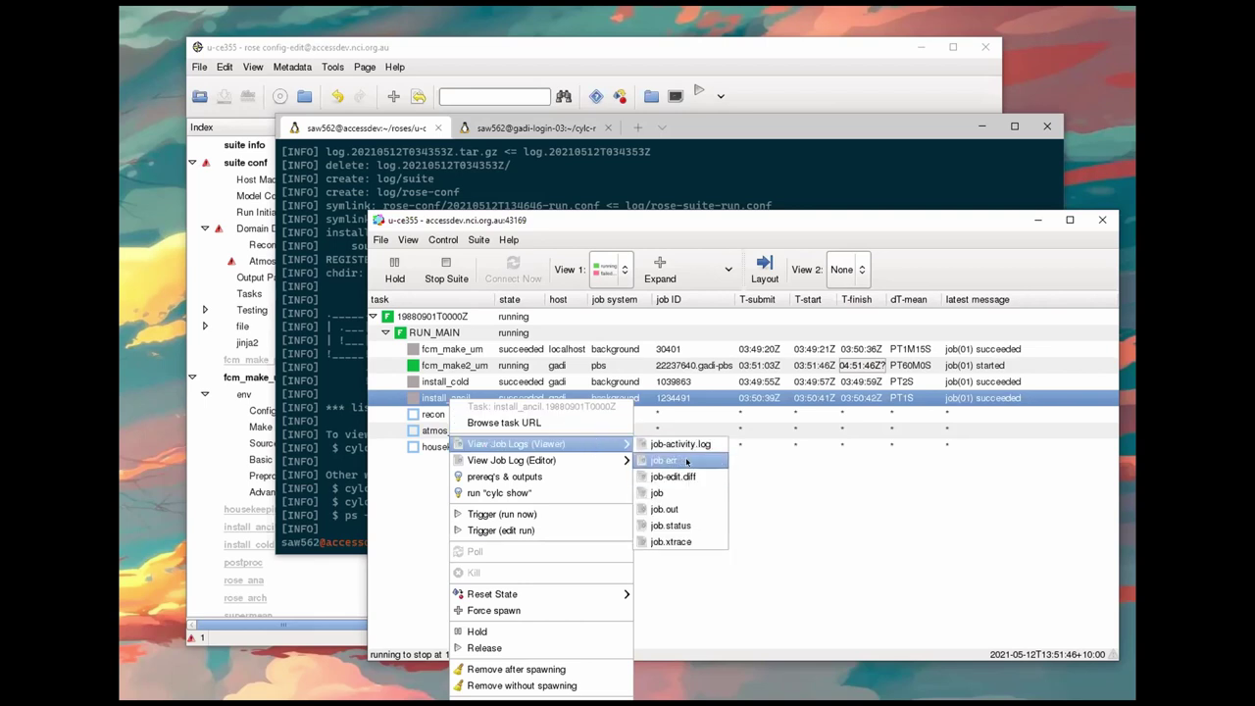
{"action": "left_click", "coordinate": [722, 510]}
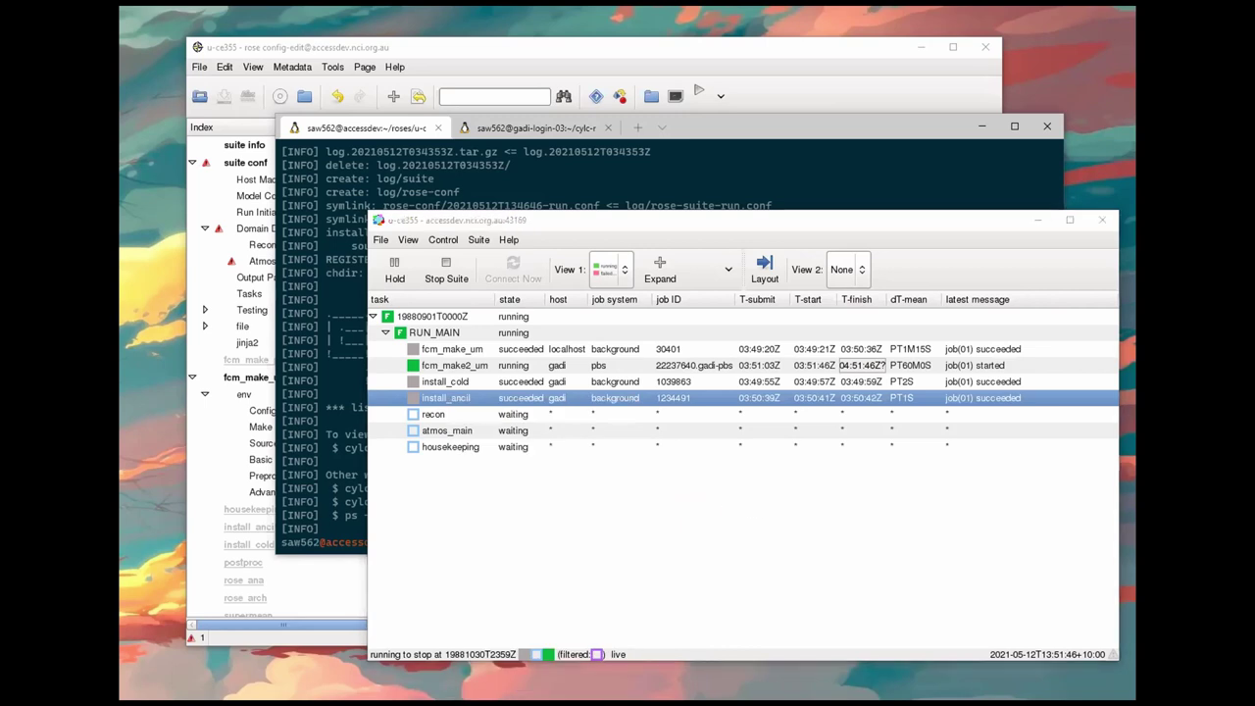
{"action": "scroll", "coordinate": [801, 324], "scroll_direction": "down", "scroll_amount": 10}
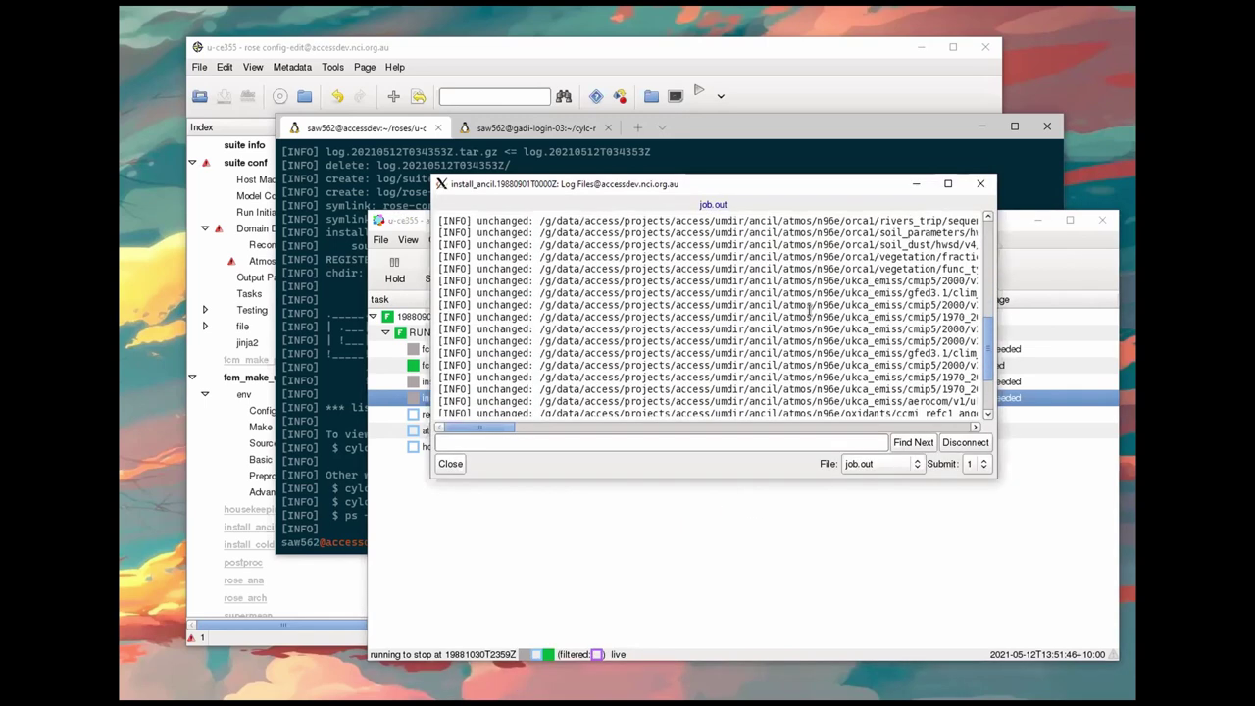
{"action": "scroll", "coordinate": [802, 339], "scroll_direction": "up", "scroll_amount": 10}
{"action": "scroll", "coordinate": [802, 335], "scroll_direction": "up", "scroll_amount": 5}
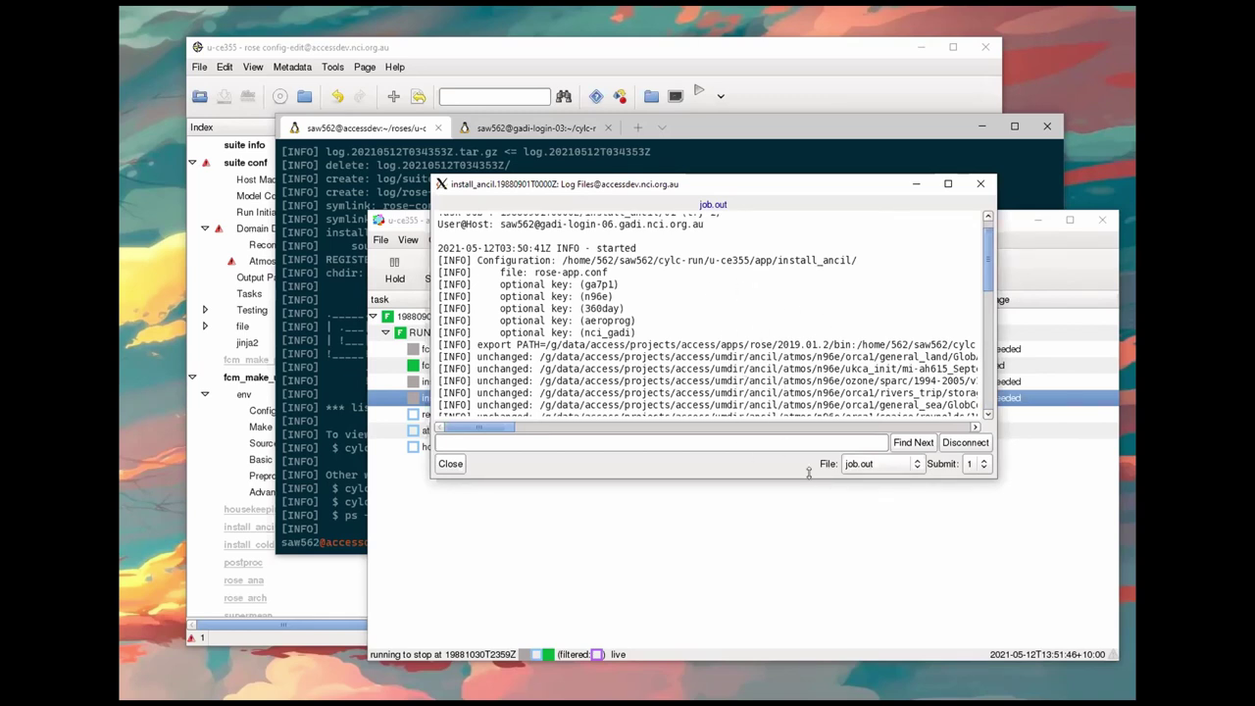
{"action": "left_click", "coordinate": [450, 464]}
{"action": "right_click", "coordinate": [439, 402]}
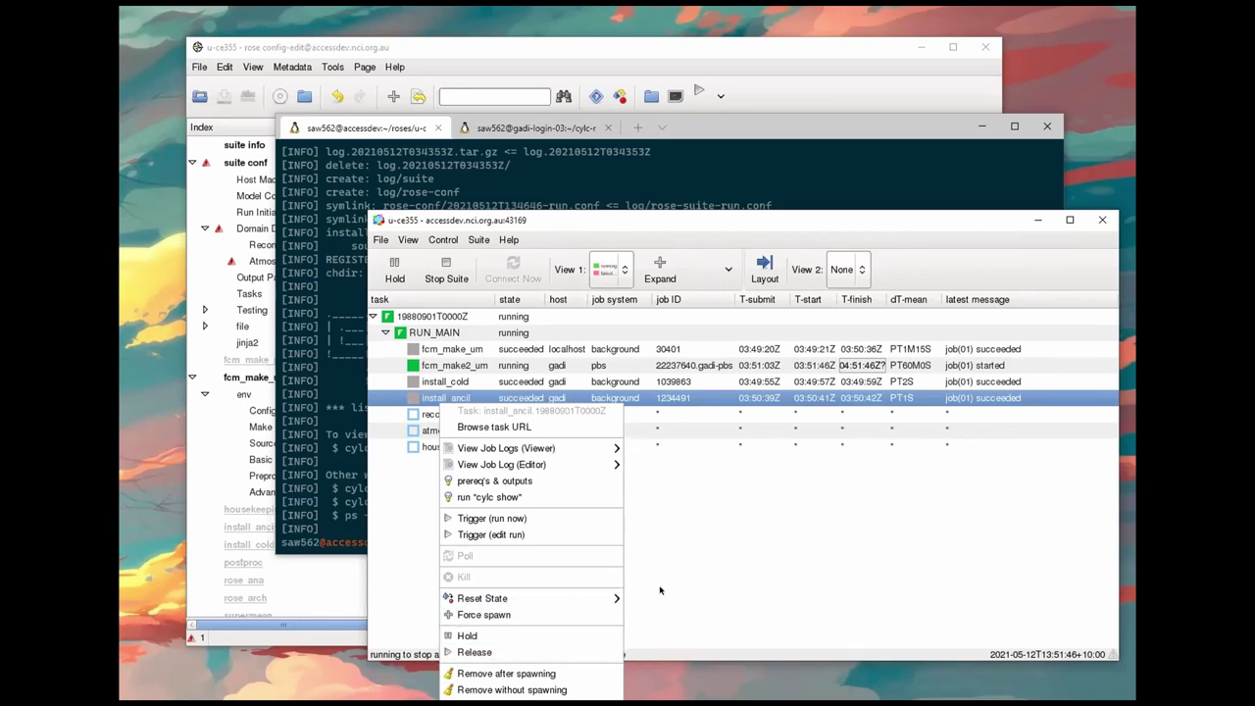
{"action": "left_click", "coordinate": [628, 544]}
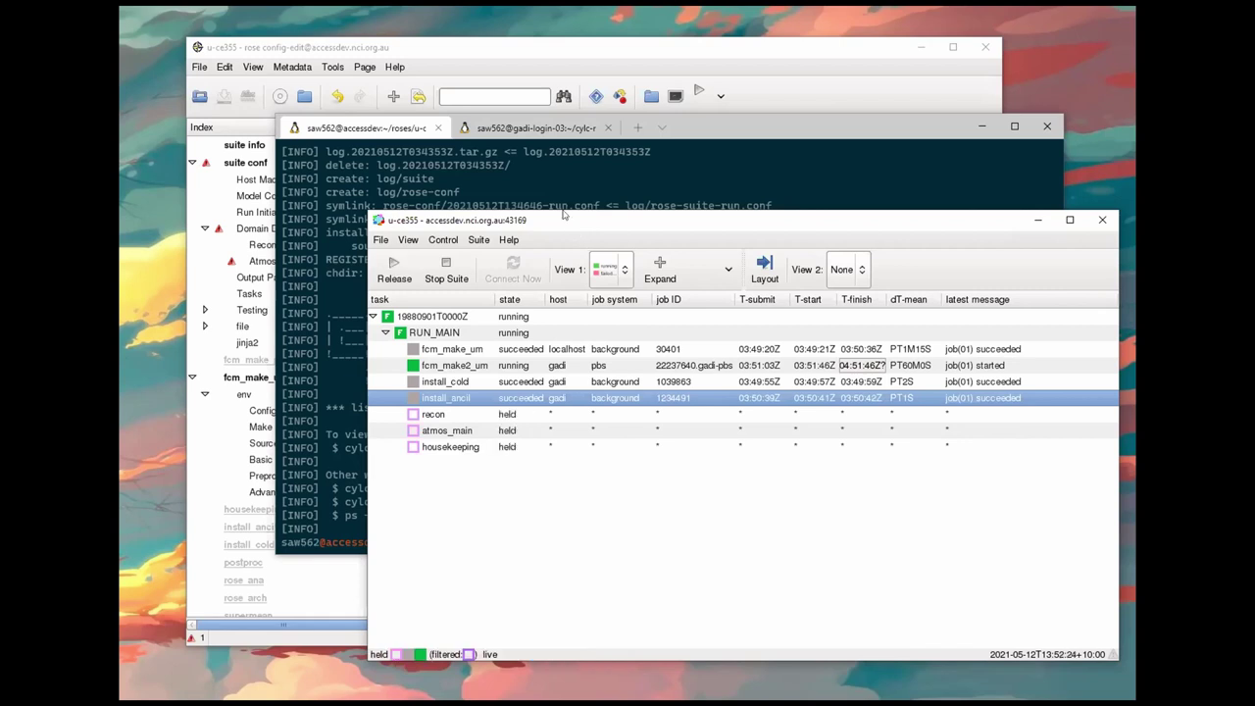
Step: Go over the held recon, atmos_main and housekeeping tasks, and release the suite
{"action": "left_click", "coordinate": [439, 414]}
{"action": "left_click", "coordinate": [439, 430]}
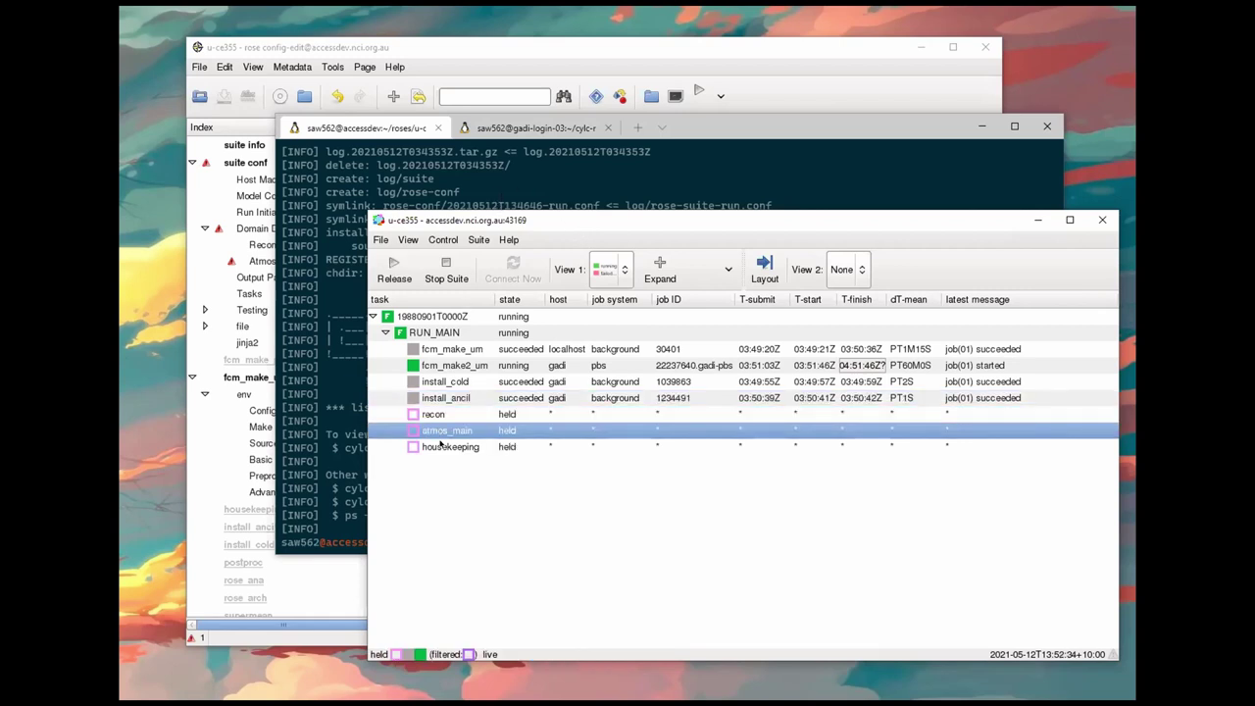
{"action": "left_click", "coordinate": [440, 446]}
{"action": "key", "text": "Up"}
{"action": "key", "text": "Up"}
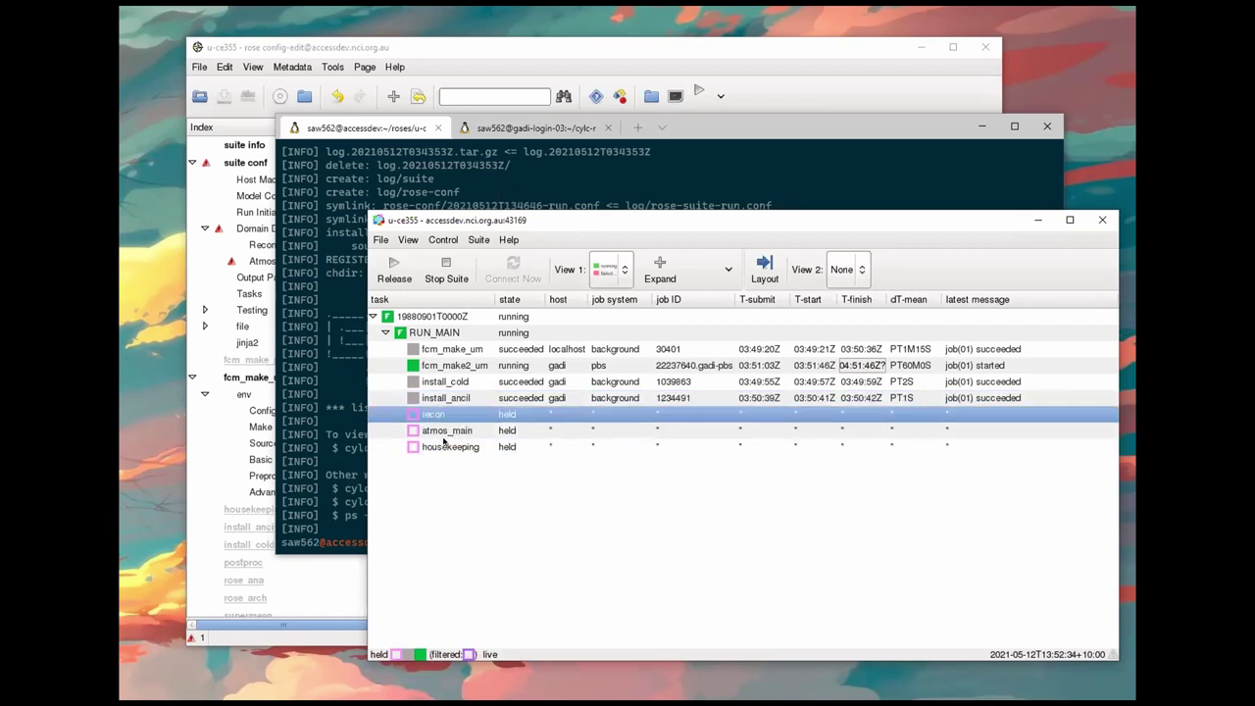
{"action": "left_click", "coordinate": [443, 432]}
{"action": "left_click", "coordinate": [445, 447]}
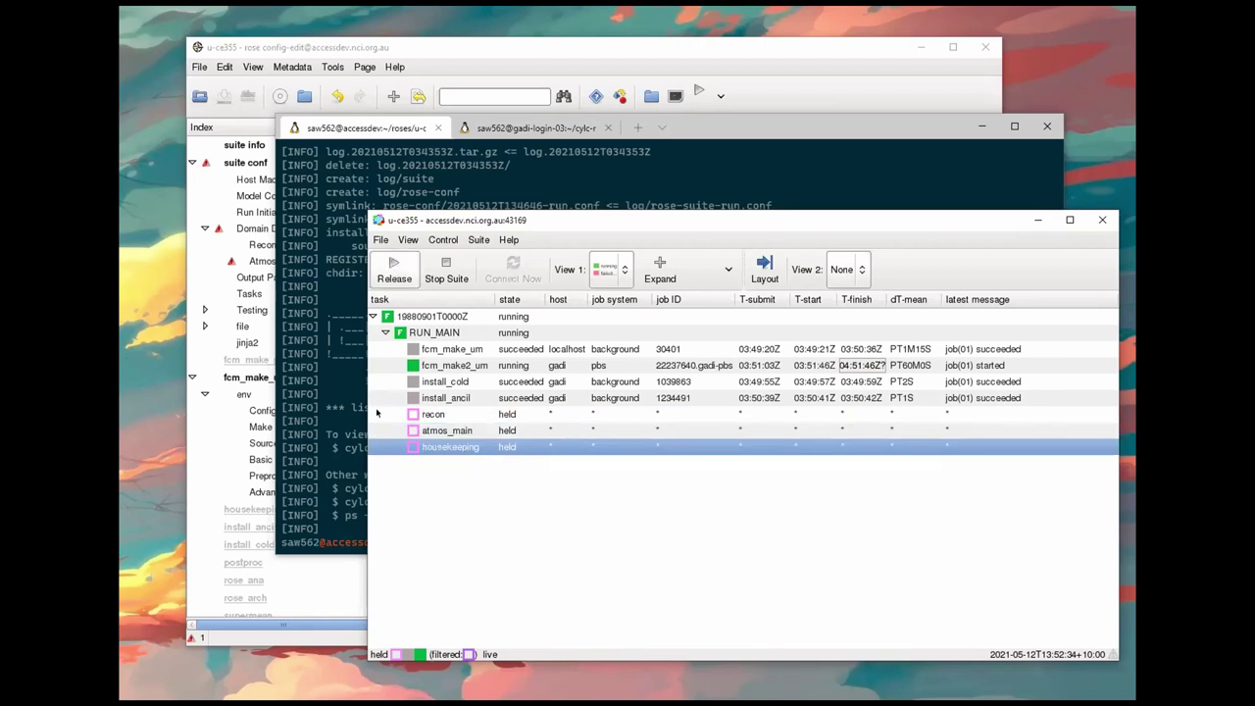
{"action": "left_click", "coordinate": [394, 266]}
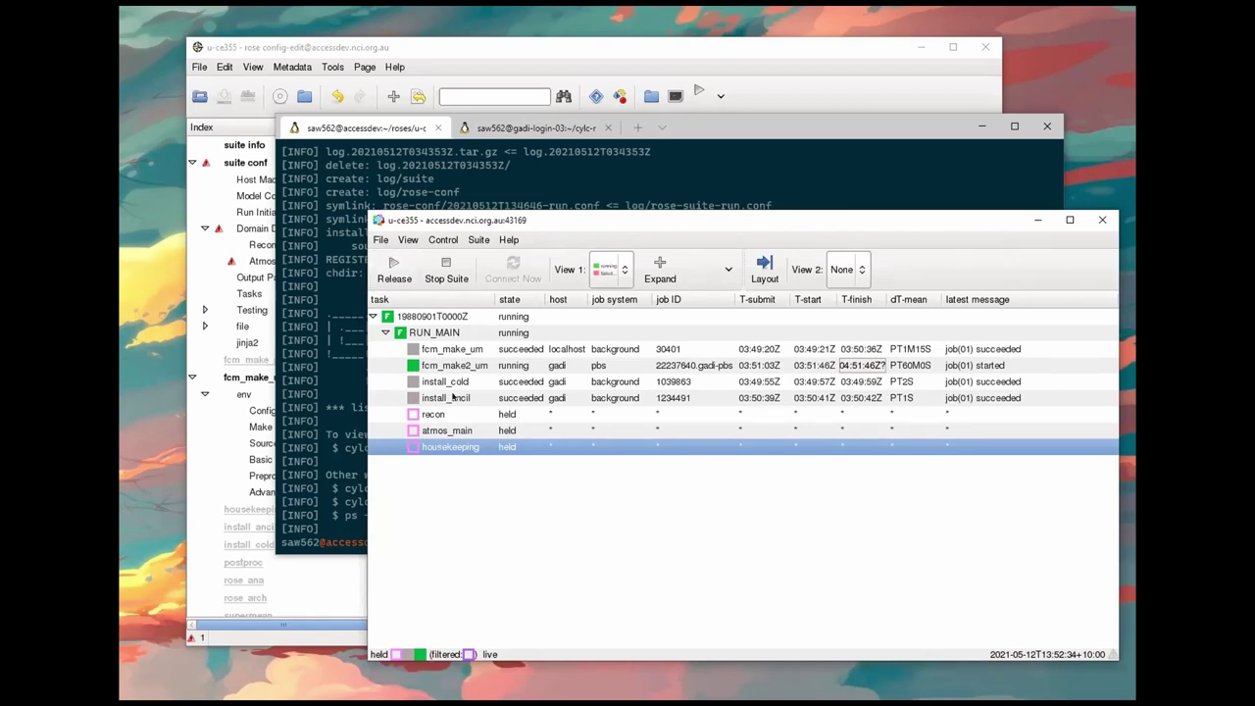
Step: Check the actions offered for the atmos_main task, including Hold, and bring up the Rose configuration editor
{"action": "right_click", "coordinate": [449, 432]}
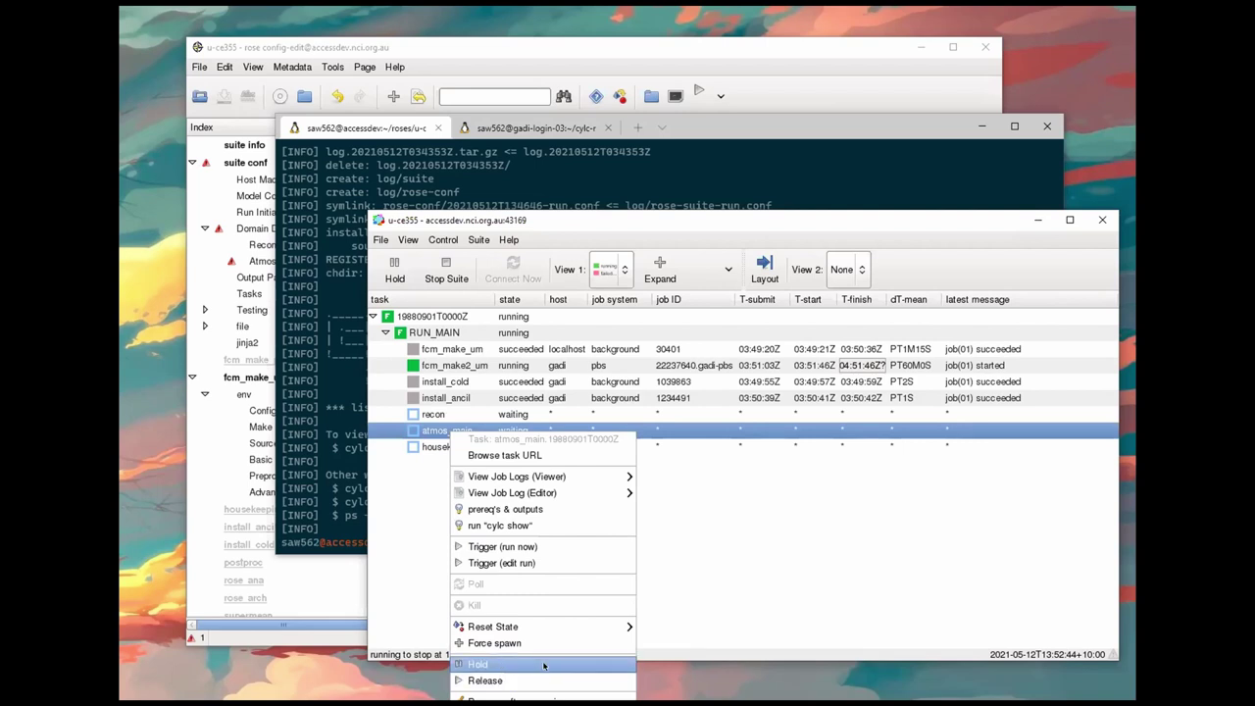
{"action": "left_click", "coordinate": [763, 497]}
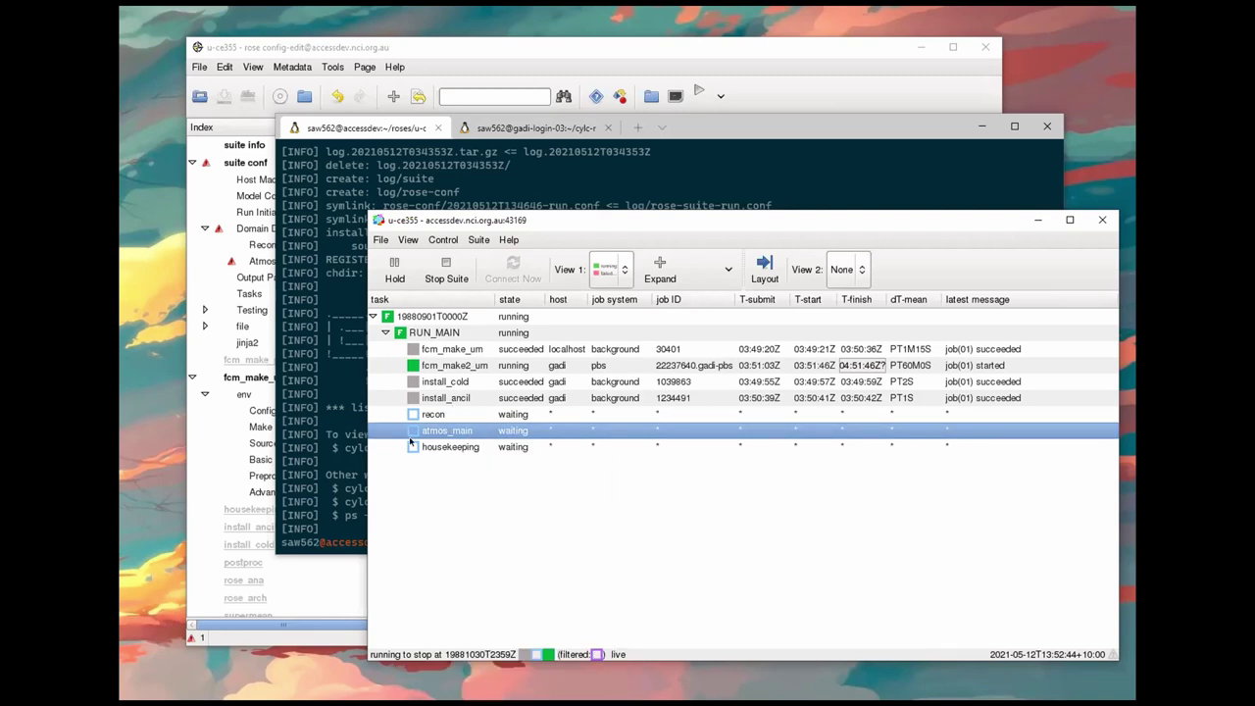
{"action": "left_click", "coordinate": [577, 47]}
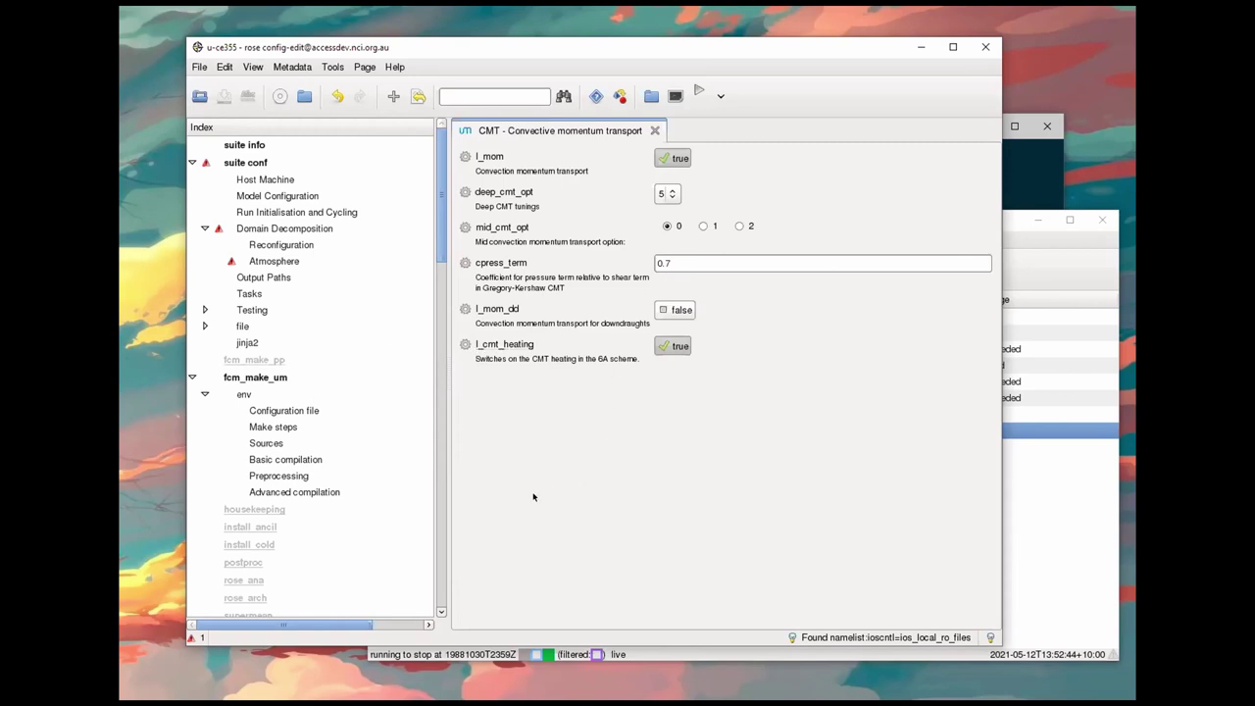
Step: Run rose suite-run --reload for u-ce355 in the accessdev terminal
{"action": "left_click", "coordinate": [1006, 208]}
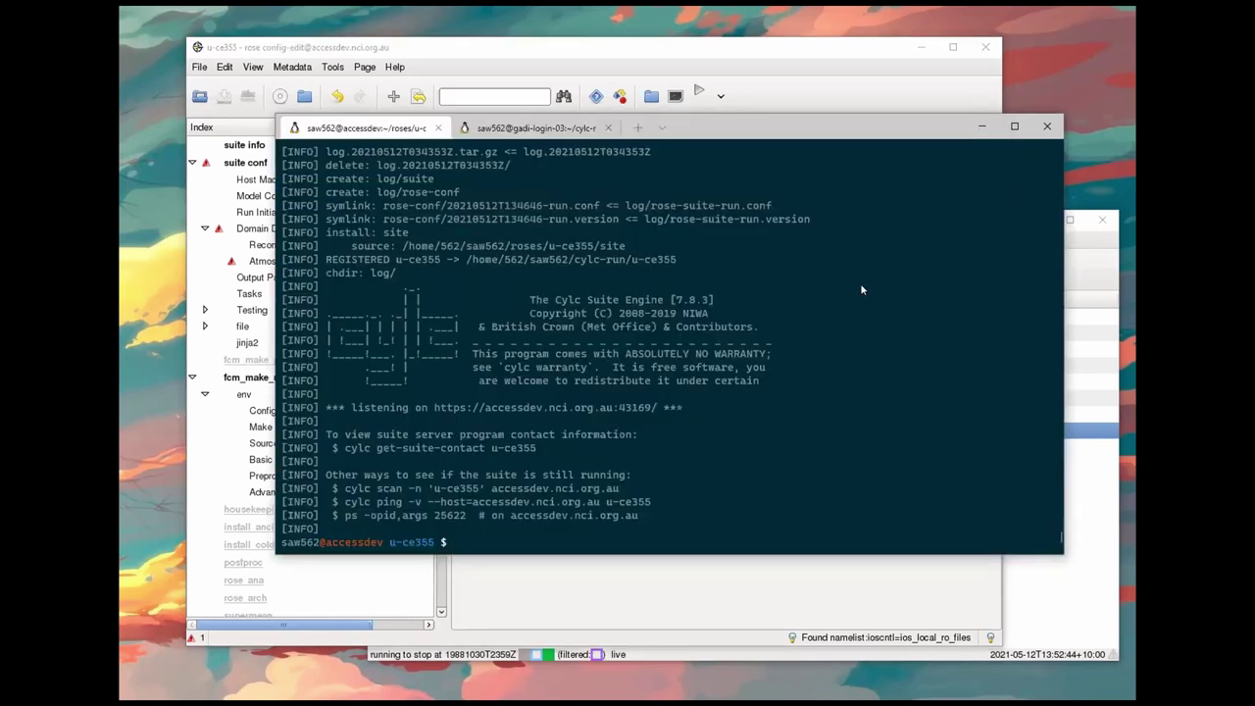
{"action": "key", "text": "Up"}
{"action": "type", "text": "--reload"}
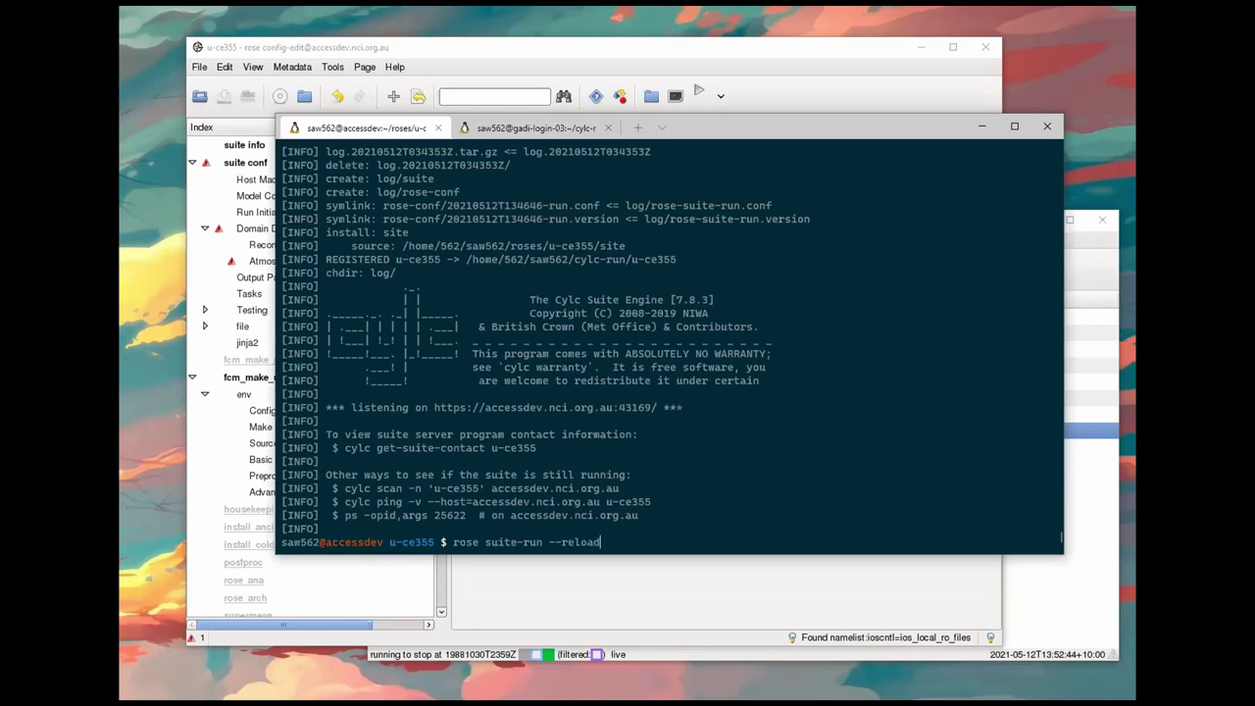
{"action": "key", "text": "Return"}
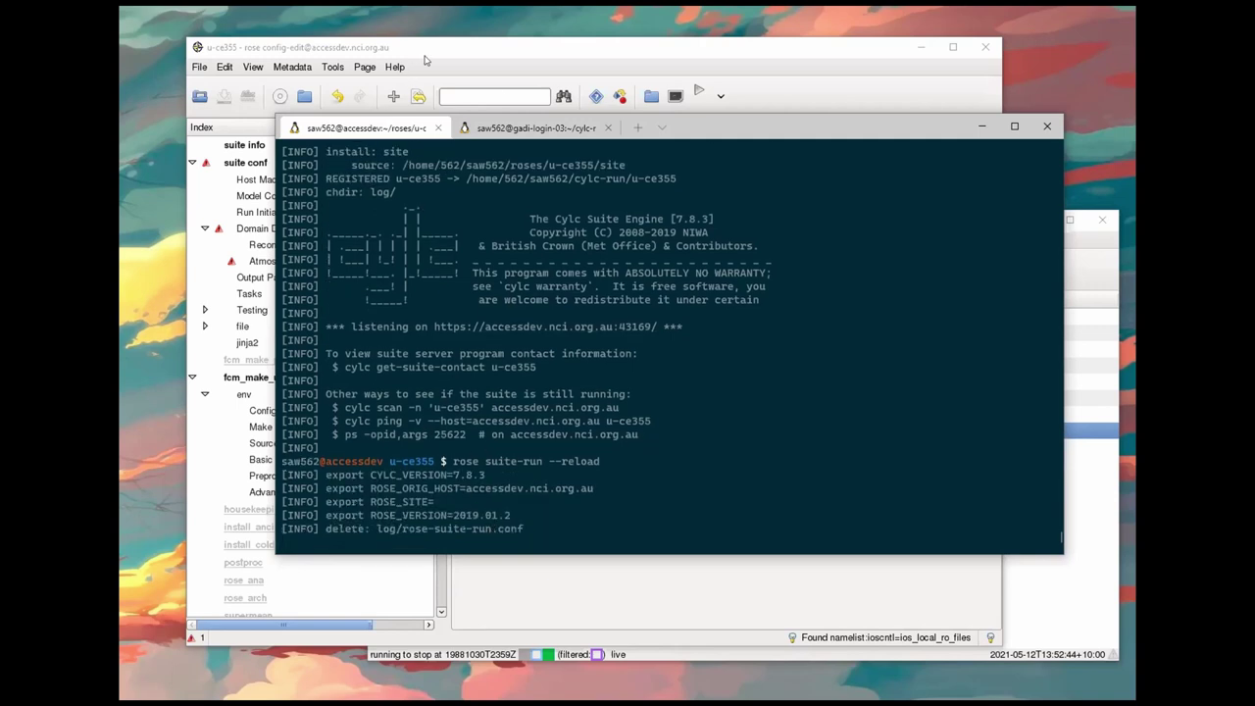
Step: Return to the Cylc monitor and check the actions offered for the running fcm_make2_um task, including Poll and Kill
{"action": "left_click", "coordinate": [1065, 599]}
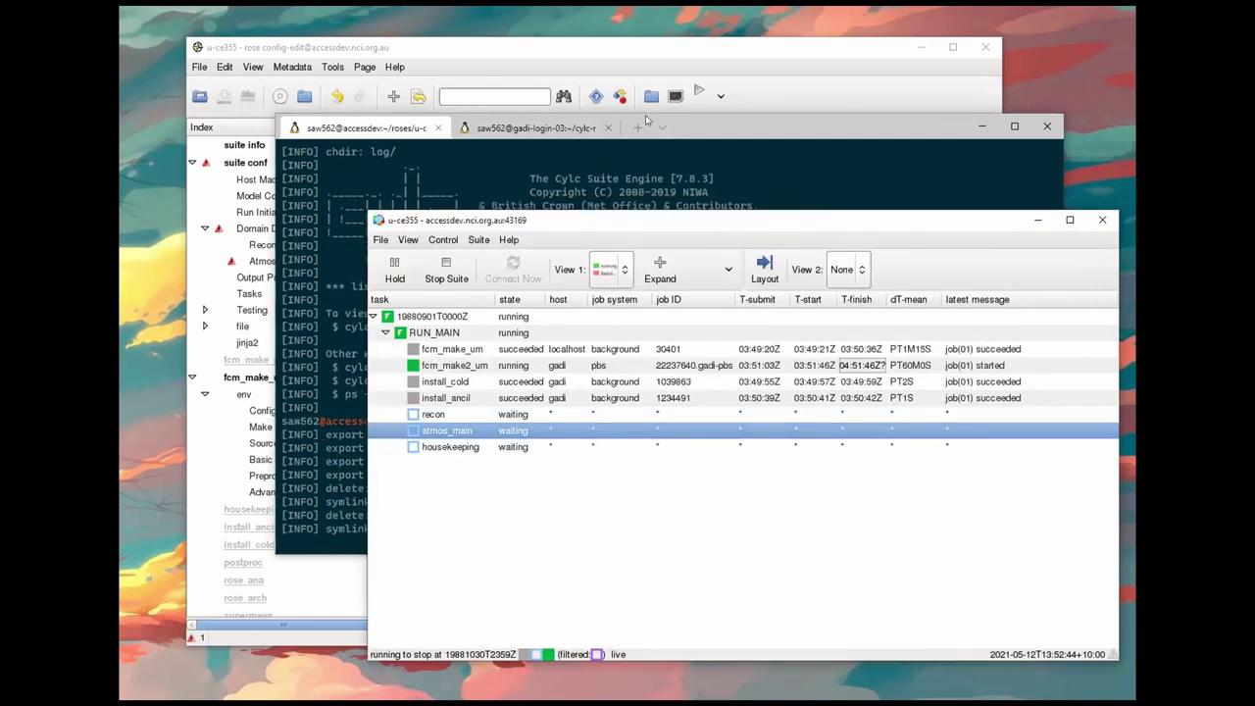
{"action": "left_click", "coordinate": [617, 53]}
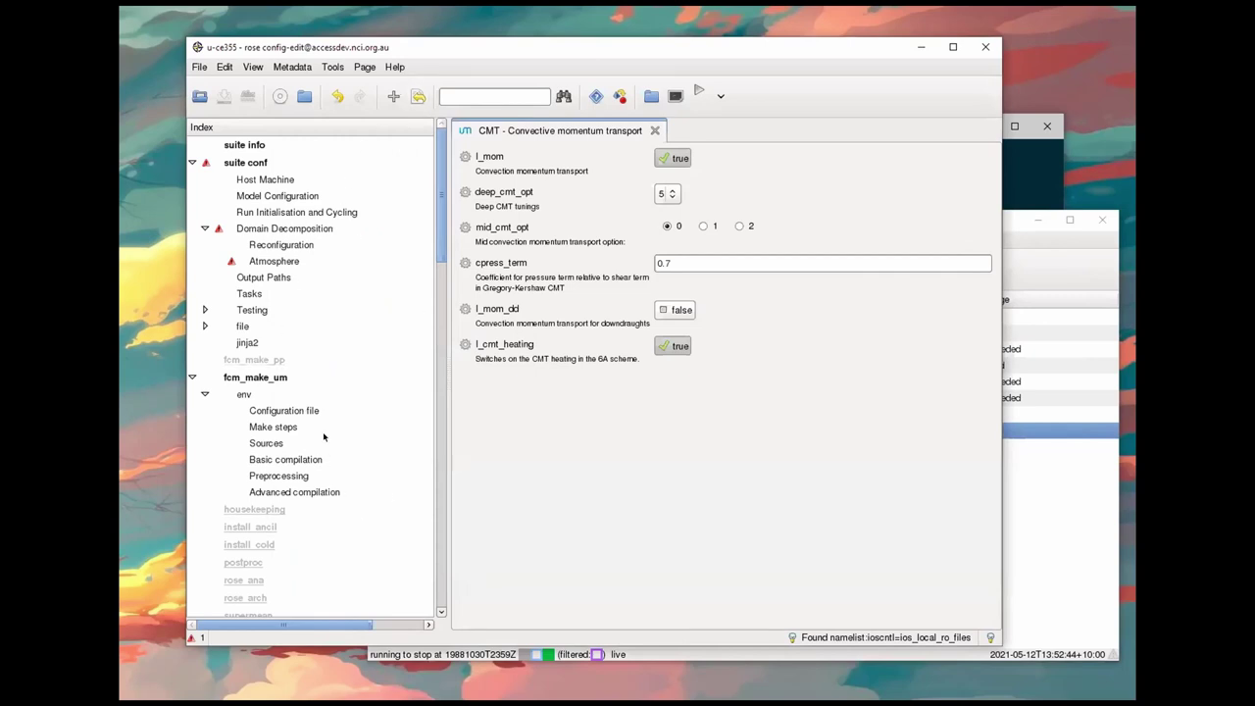
{"action": "left_click", "coordinate": [1023, 168]}
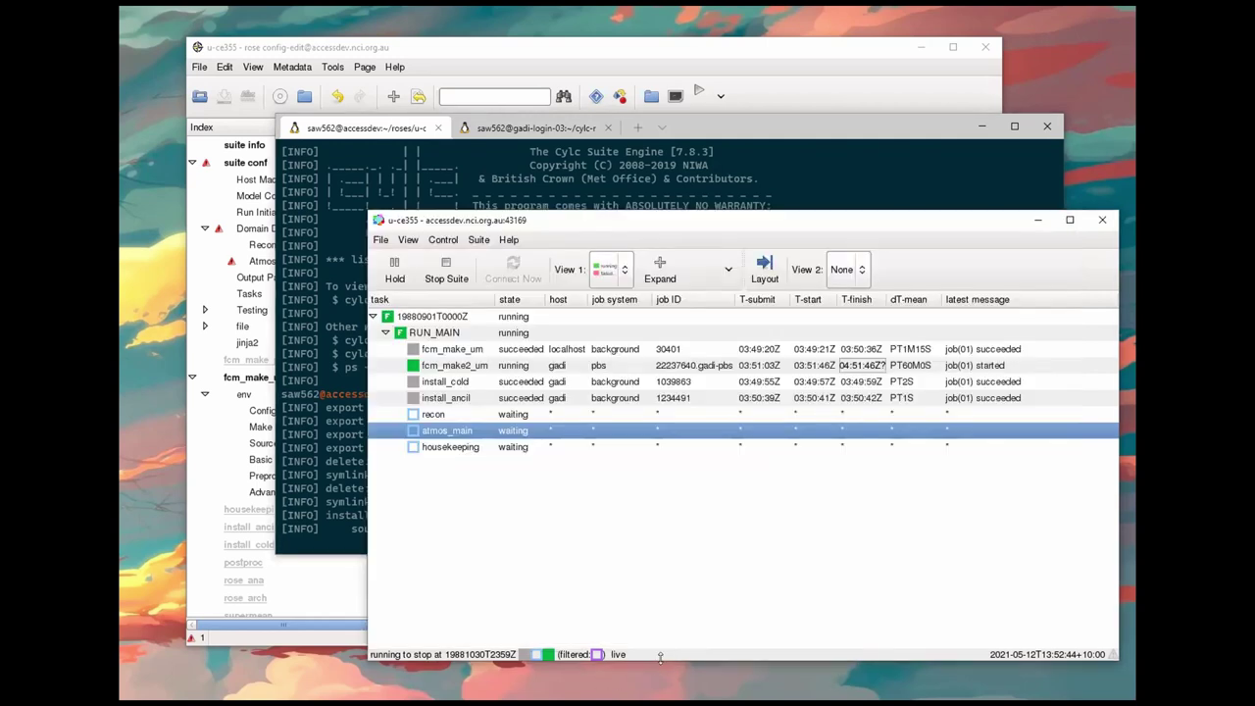
{"action": "left_click", "coordinate": [452, 365]}
{"action": "right_click", "coordinate": [452, 364]}
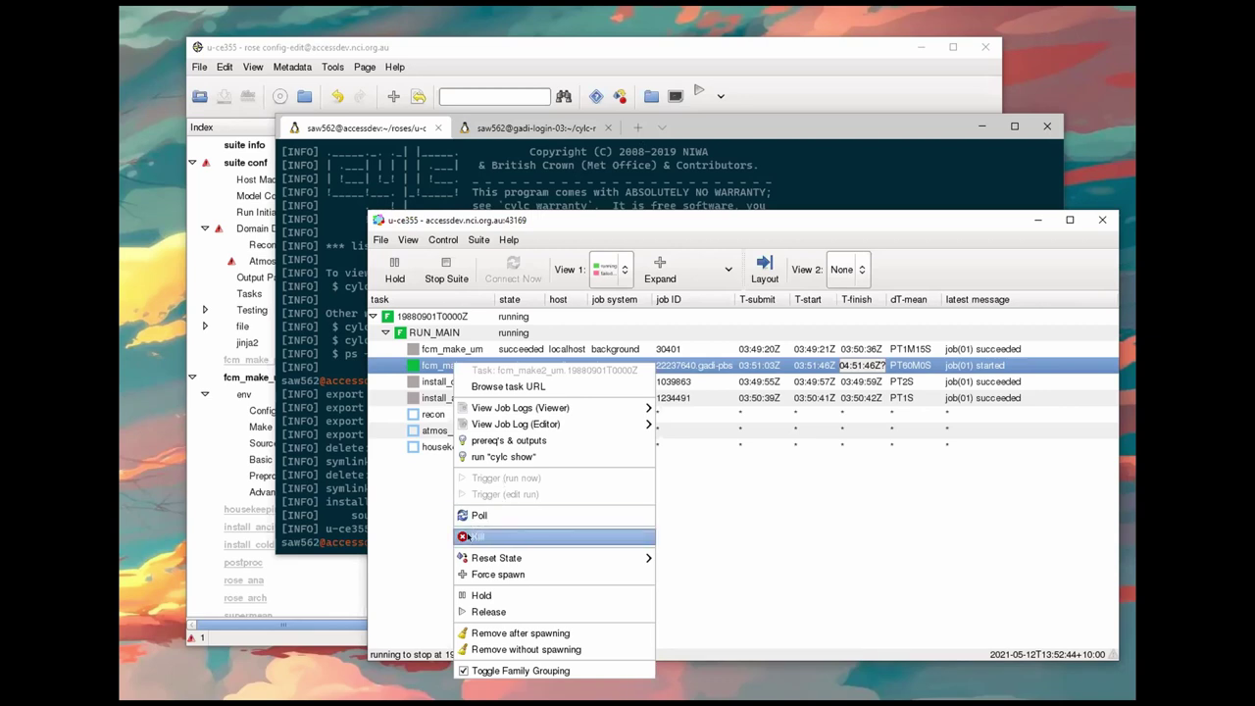
{"action": "left_click", "coordinate": [747, 539]}
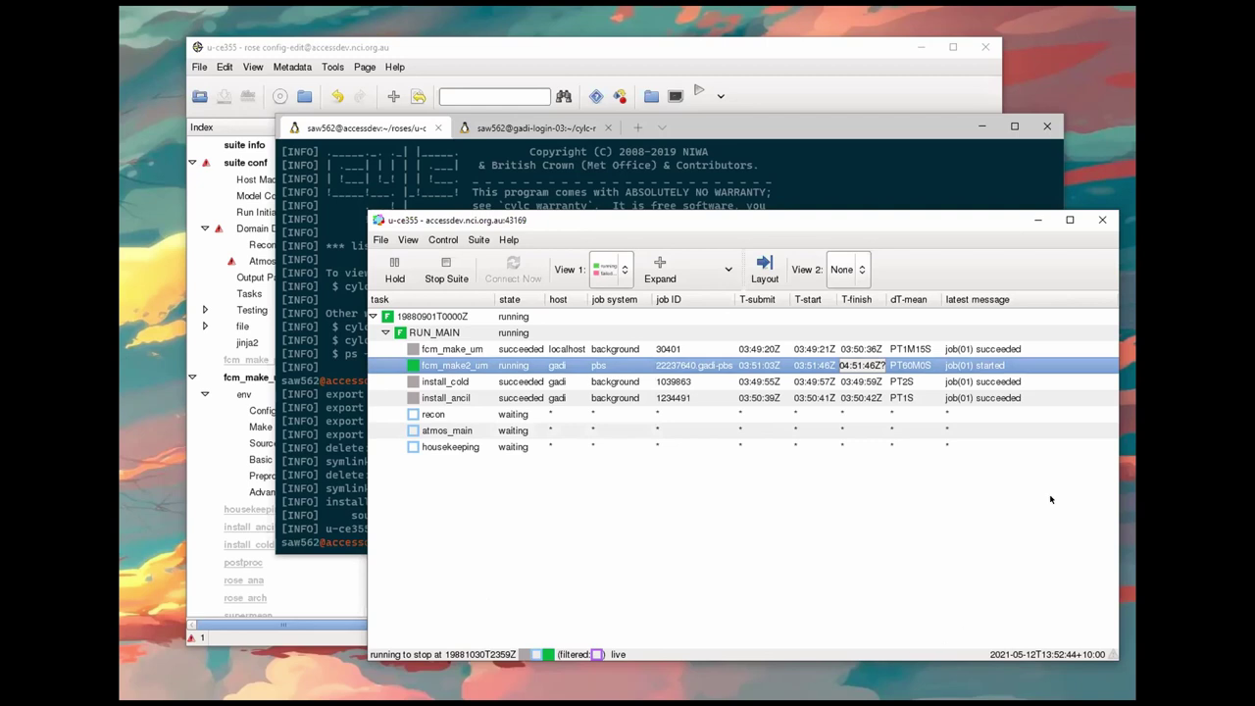
Step: View the processor 0 log in the gadi terminal session and return to the Cylc monitor
{"action": "left_click", "coordinate": [594, 170]}
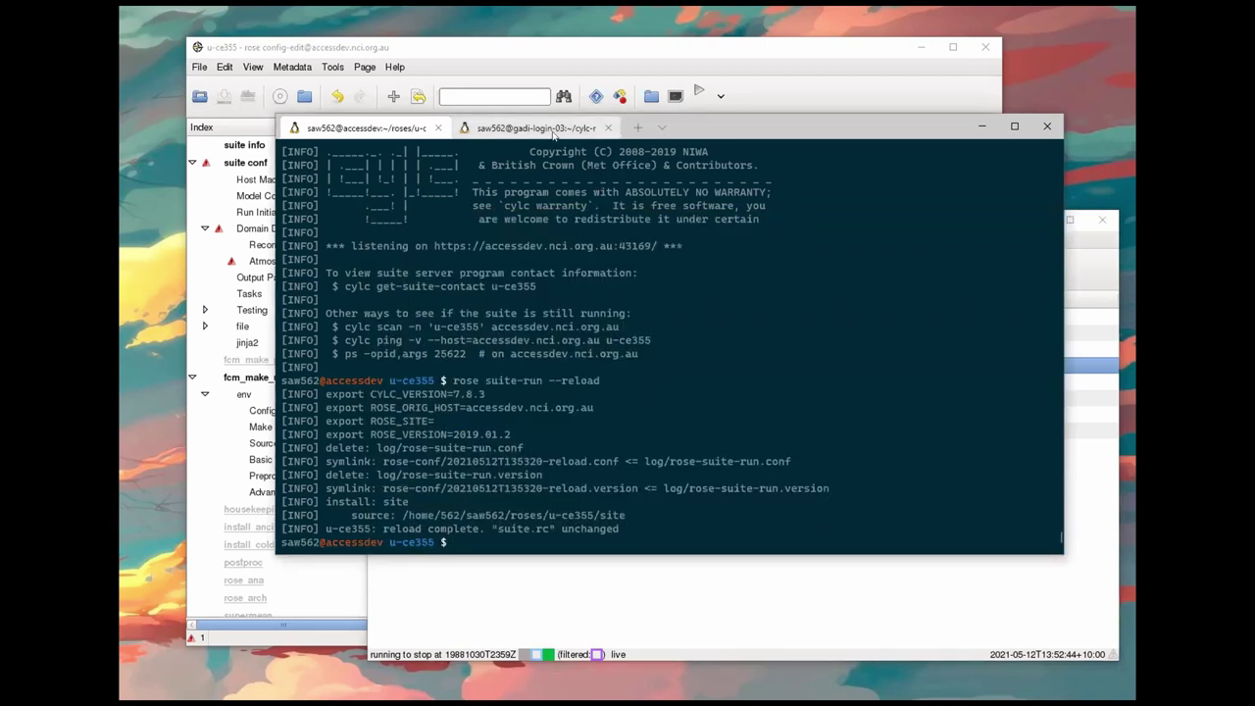
{"action": "left_click", "coordinate": [554, 132]}
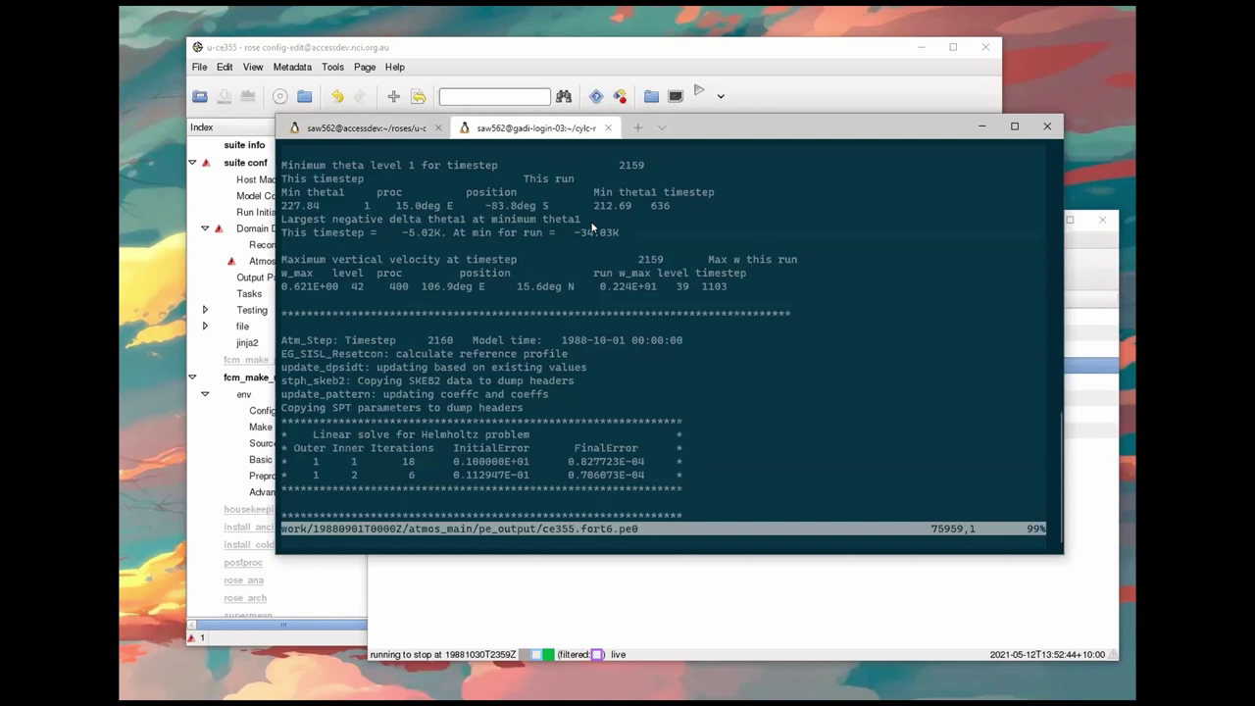
{"action": "left_click", "coordinate": [736, 572]}
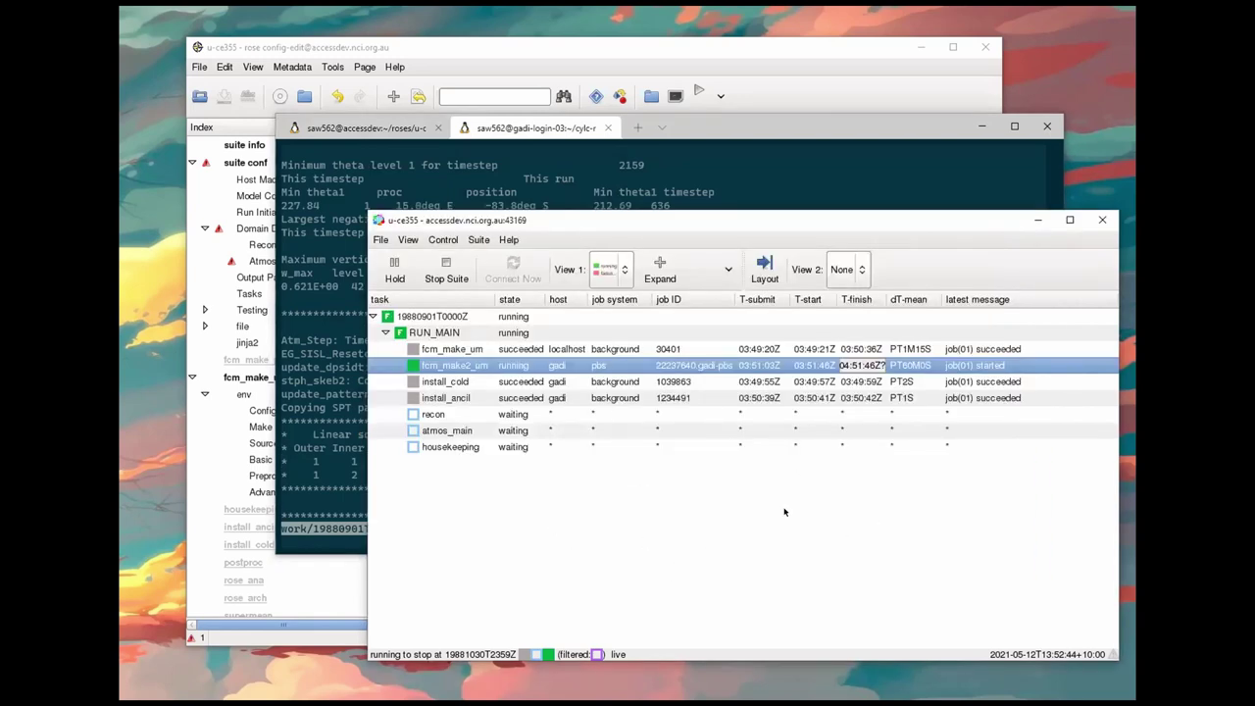
Step: Quit the processor 0 log in the gadi terminal session and return to the Cylc monitor
{"action": "left_click", "coordinate": [665, 166]}
{"action": "type", "text": ":q"}
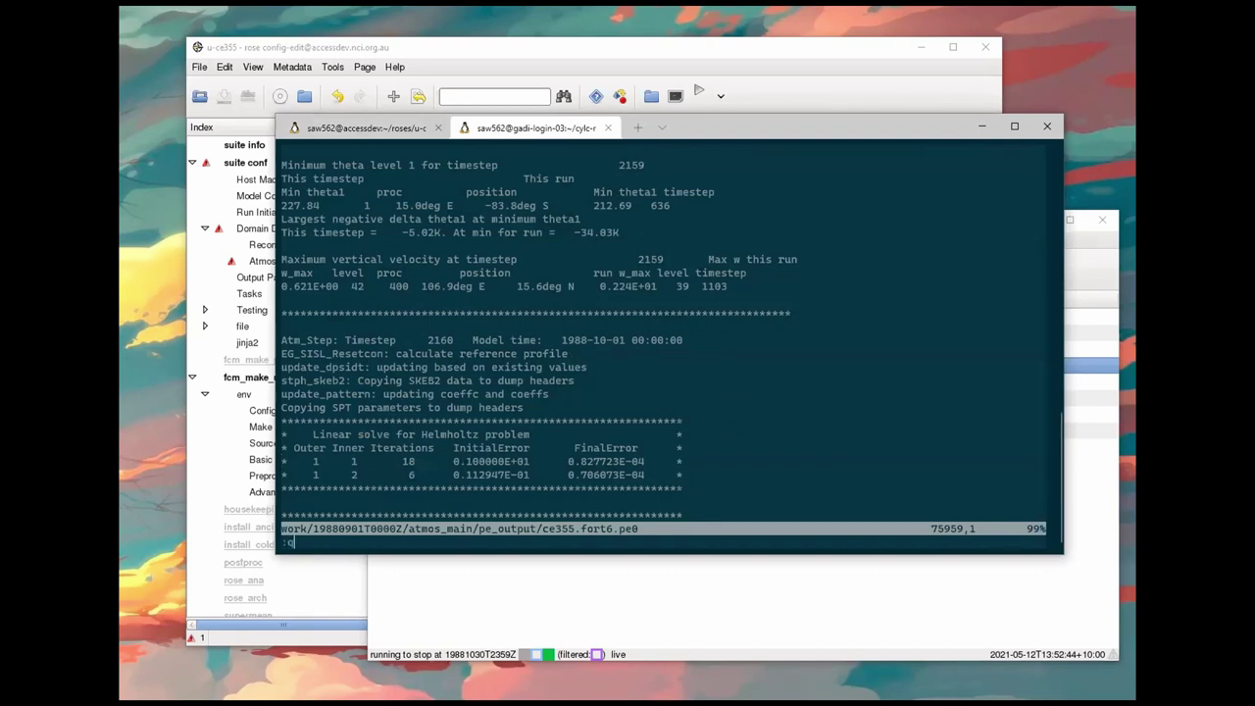
{"action": "key", "text": "Return"}
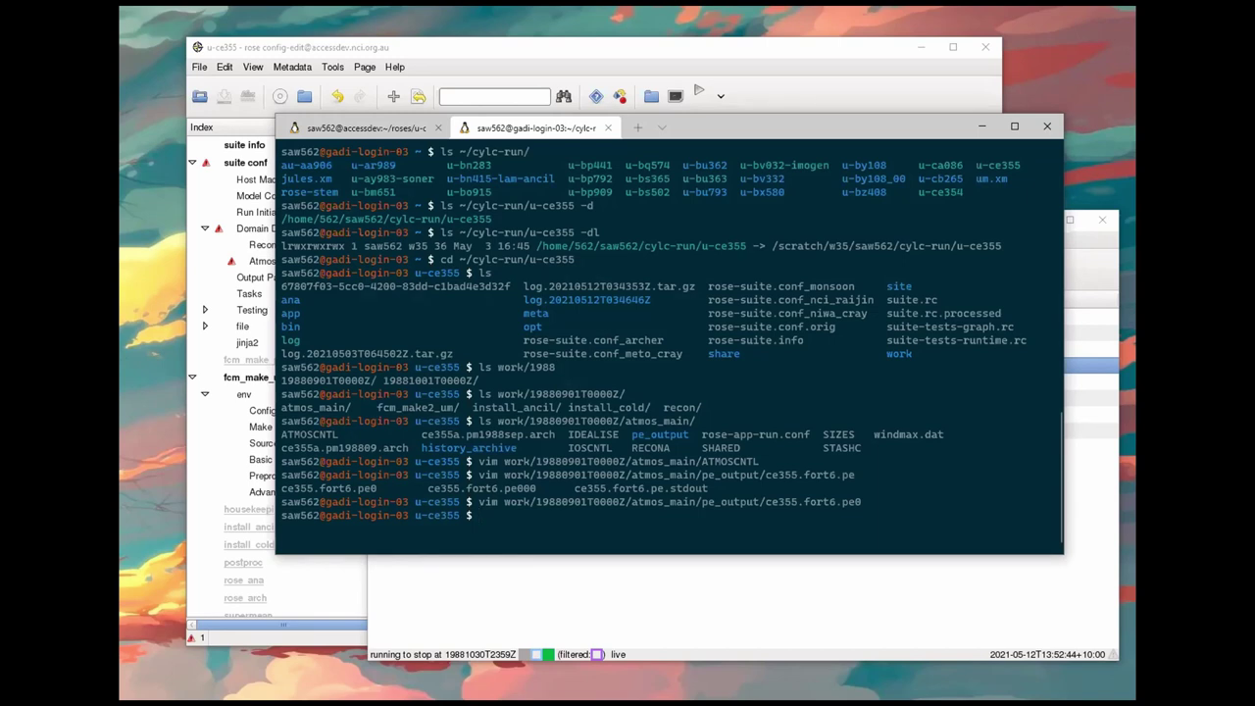
{"action": "left_click", "coordinate": [711, 602]}
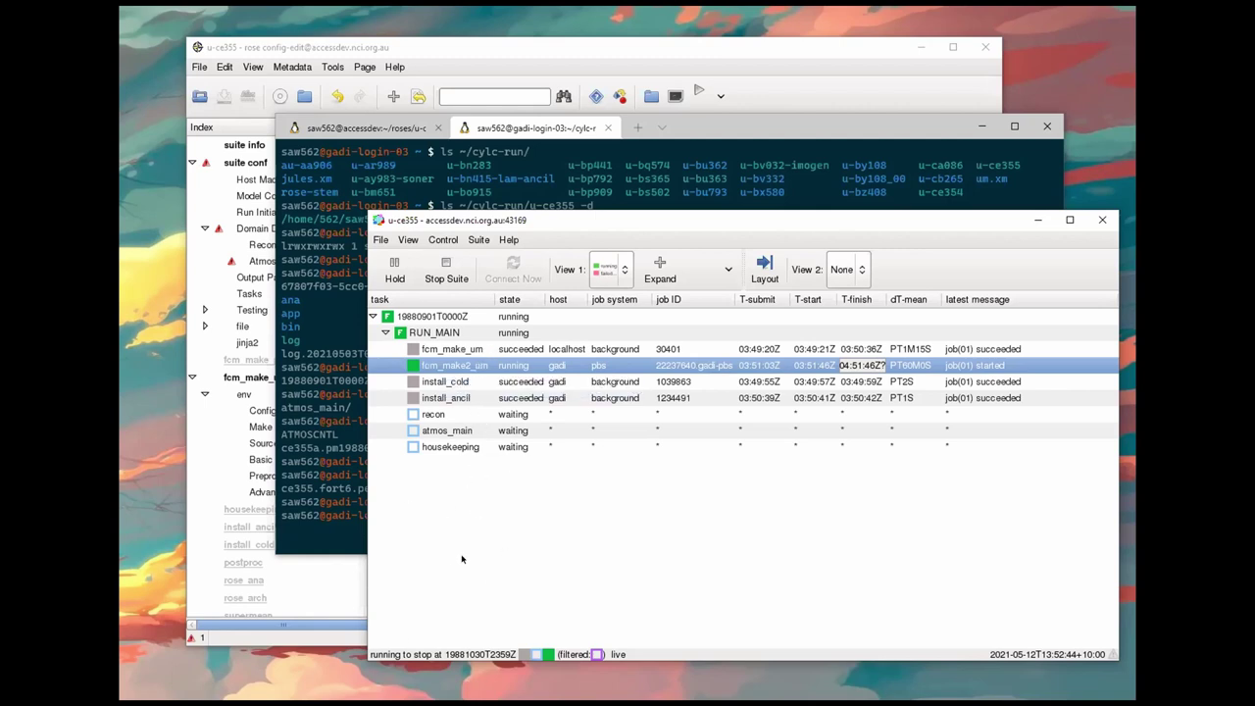
Step: Check the Reset State options offered for the running fcm_make2_um task, including succeeded, and leave its state alone
{"action": "right_click", "coordinate": [438, 364]}
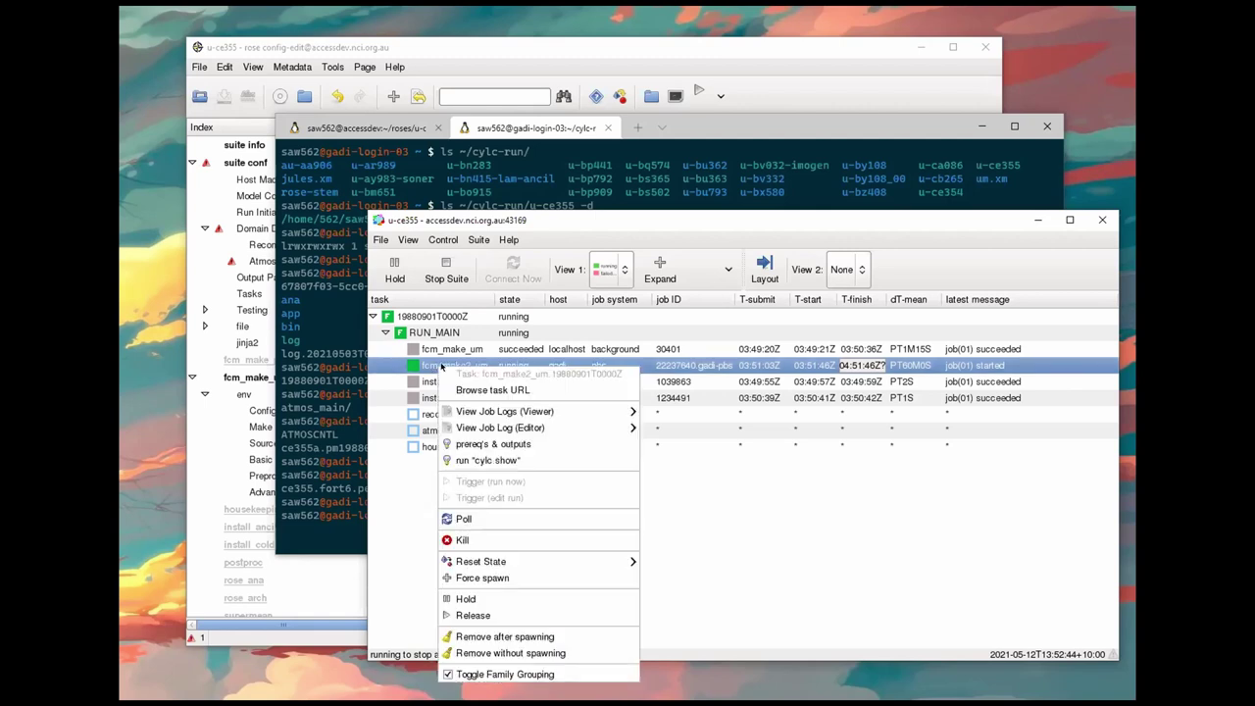
{"action": "mouse_move", "coordinate": [549, 561]}
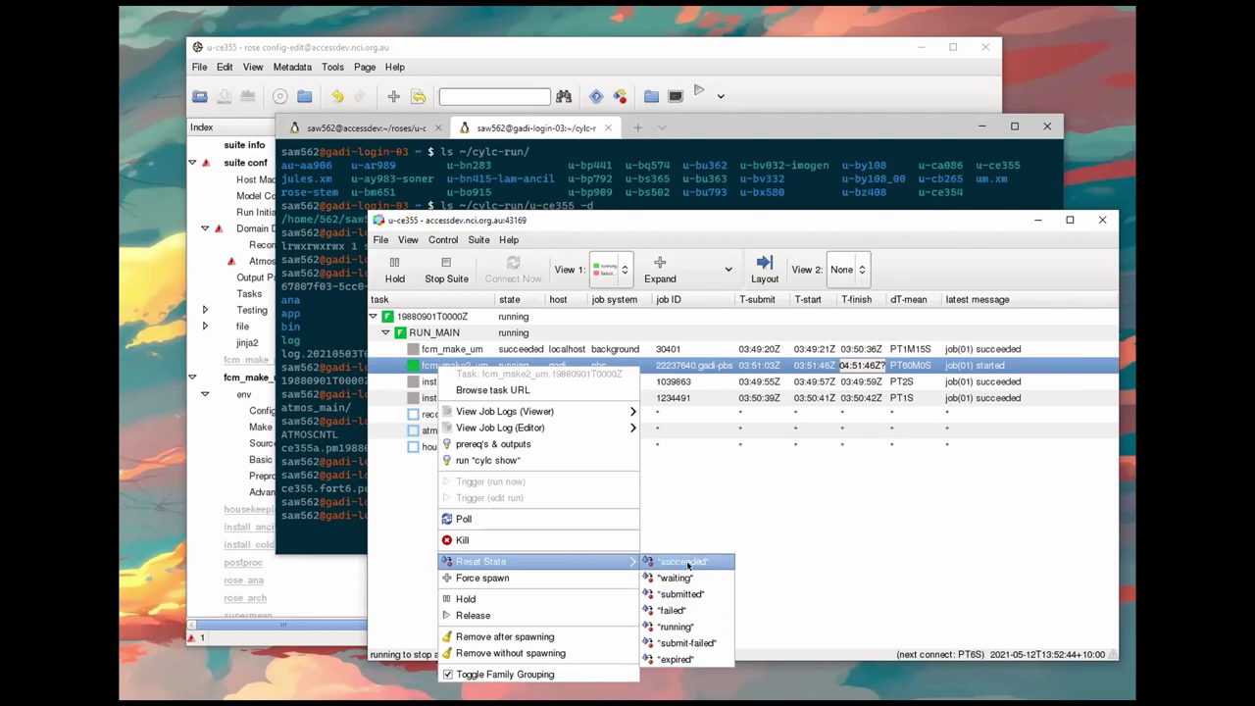
{"action": "left_click", "coordinate": [779, 546]}
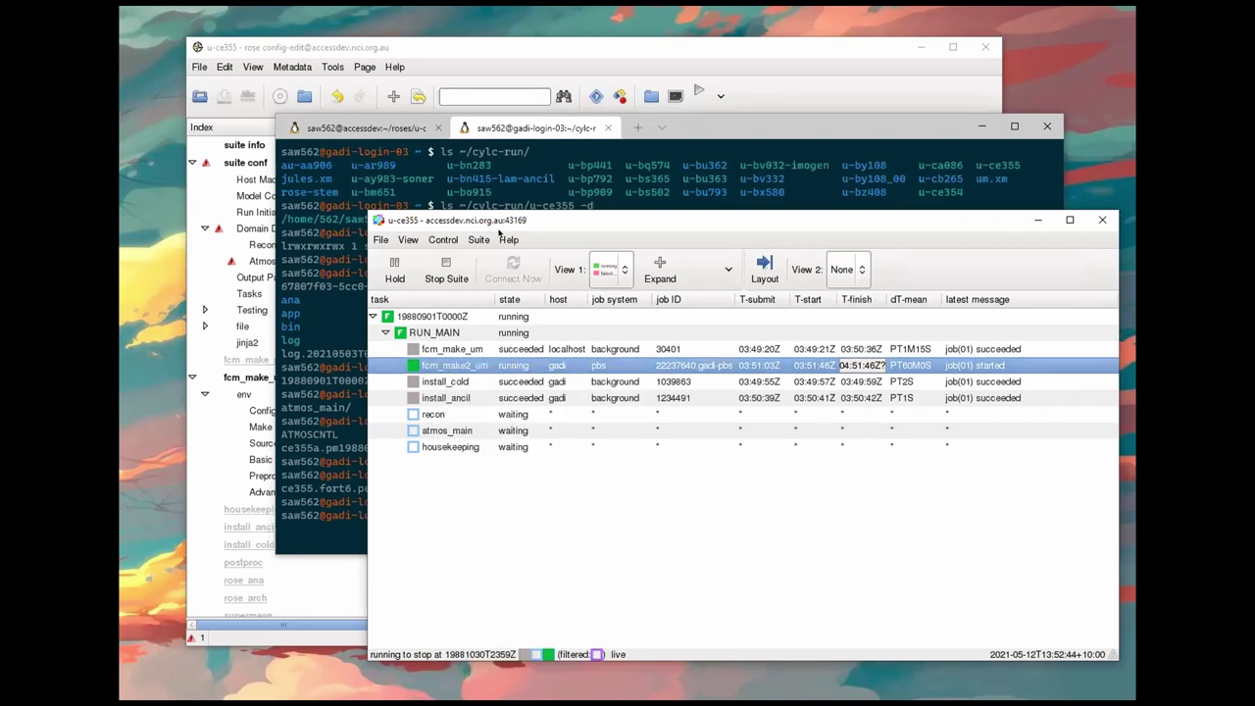
Step: Return to the gadi terminal session and list the share/ and share/data/ directories of u-ce355
{"action": "left_click", "coordinate": [590, 186]}
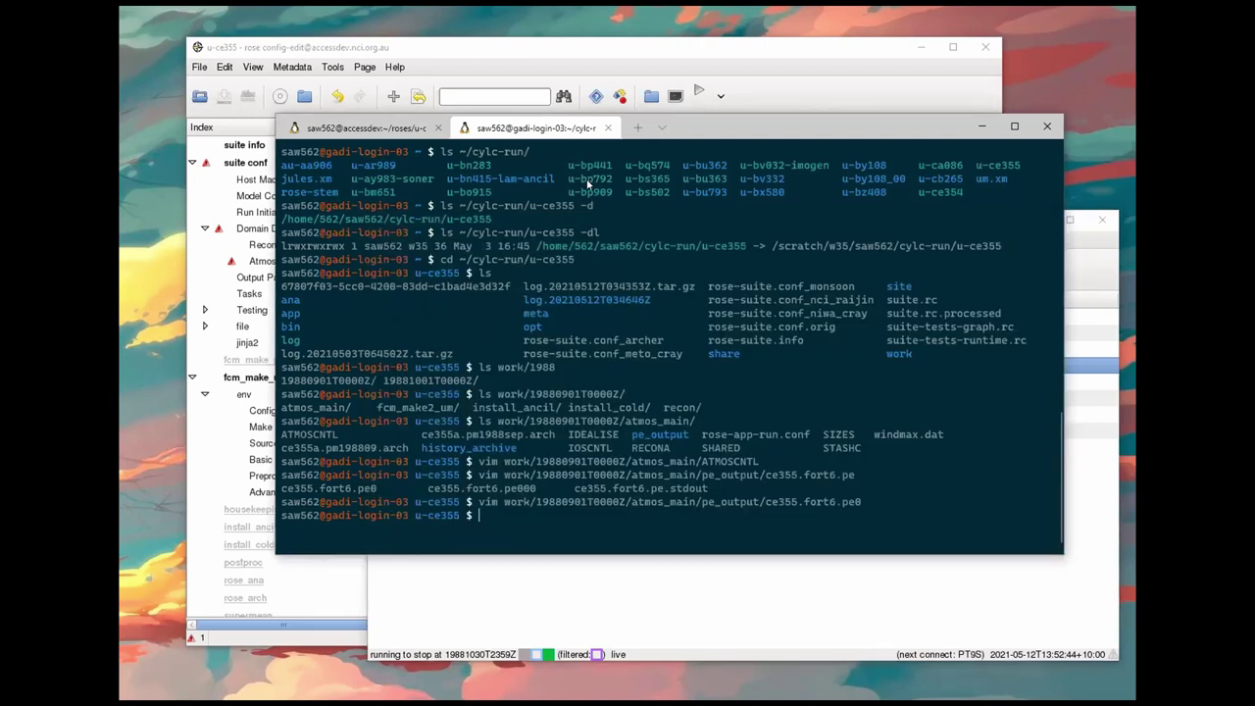
{"action": "type", "text": "ls share/"}
{"action": "key", "text": "Return"}
{"action": "key", "text": "Up"}
{"action": "type", "text": "d"}
{"action": "key", "text": "Tab"}
{"action": "key", "text": "Return"}
Step: List the contents of share/data/History_Data/
{"action": "key", "text": "Up"}
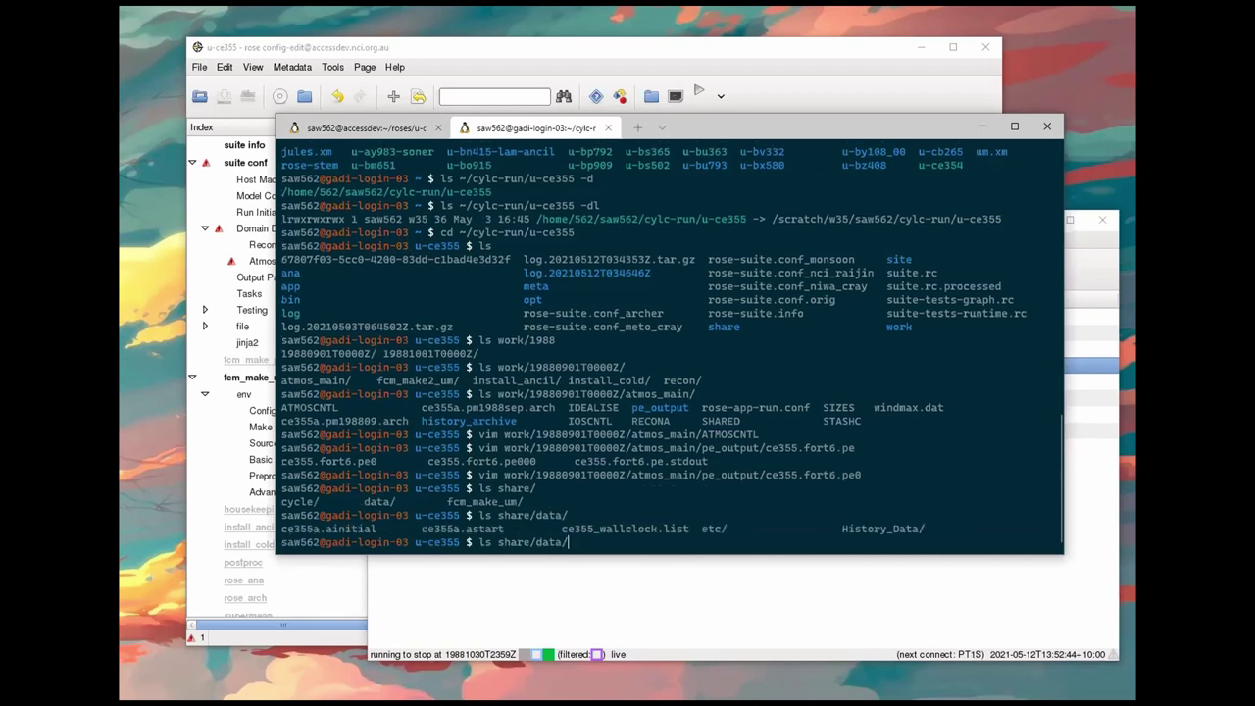
{"action": "type", "text": "H"}
{"action": "key", "text": "Tab"}
{"action": "key", "text": "Return"}
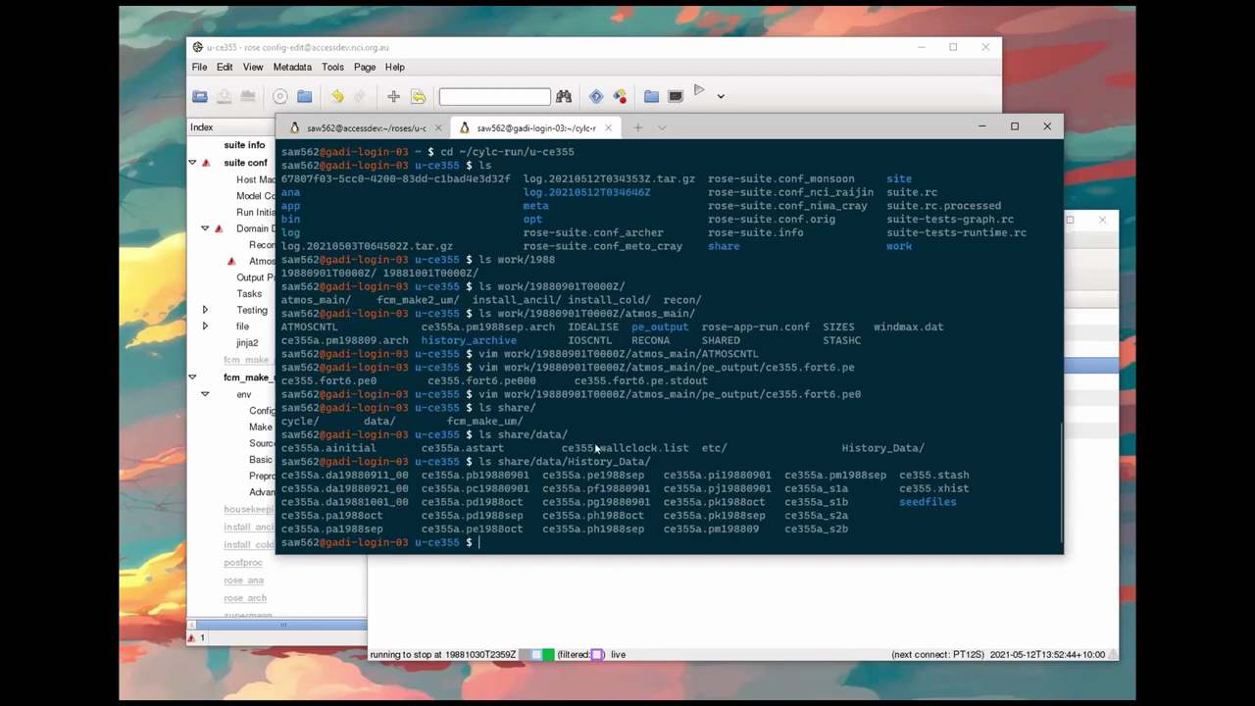
Step: Examine the names and dates of the ce355a.da restart dump files in the History_Data listing
{"action": "left_click_drag", "start_coordinate": [402, 476], "coordinate": [282, 478]}
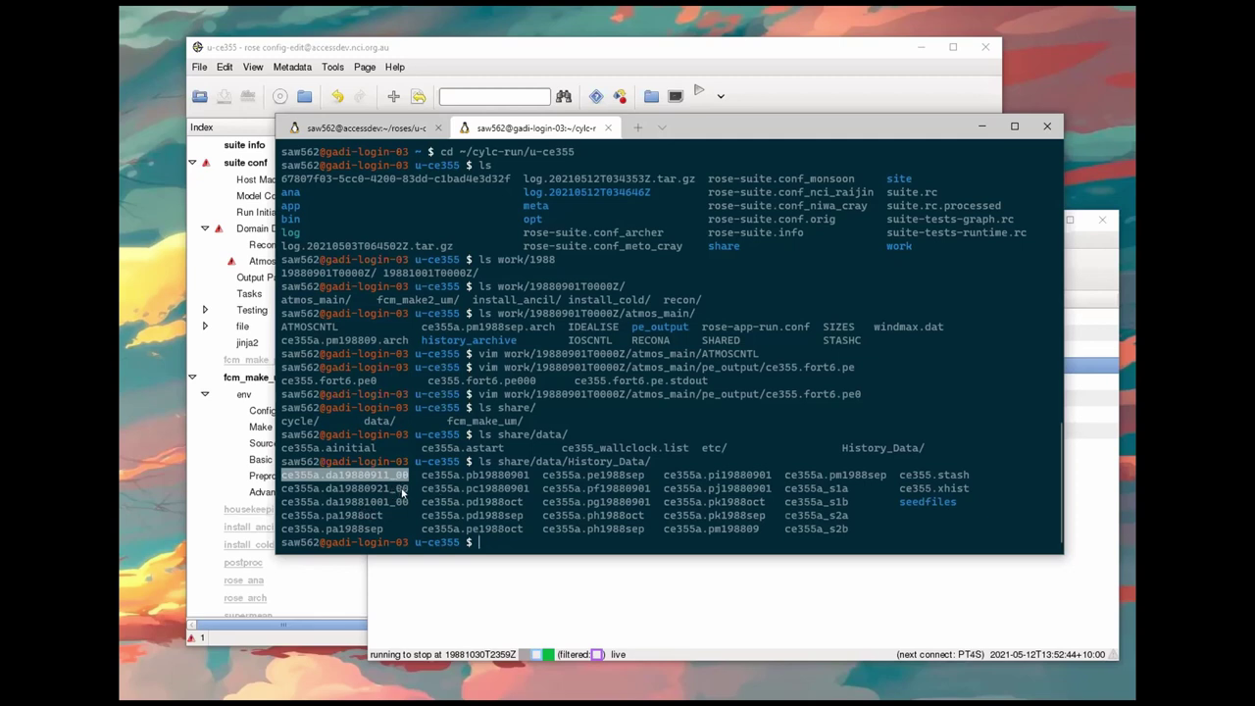
{"action": "left_click_drag", "start_coordinate": [339, 475], "coordinate": [386, 477]}
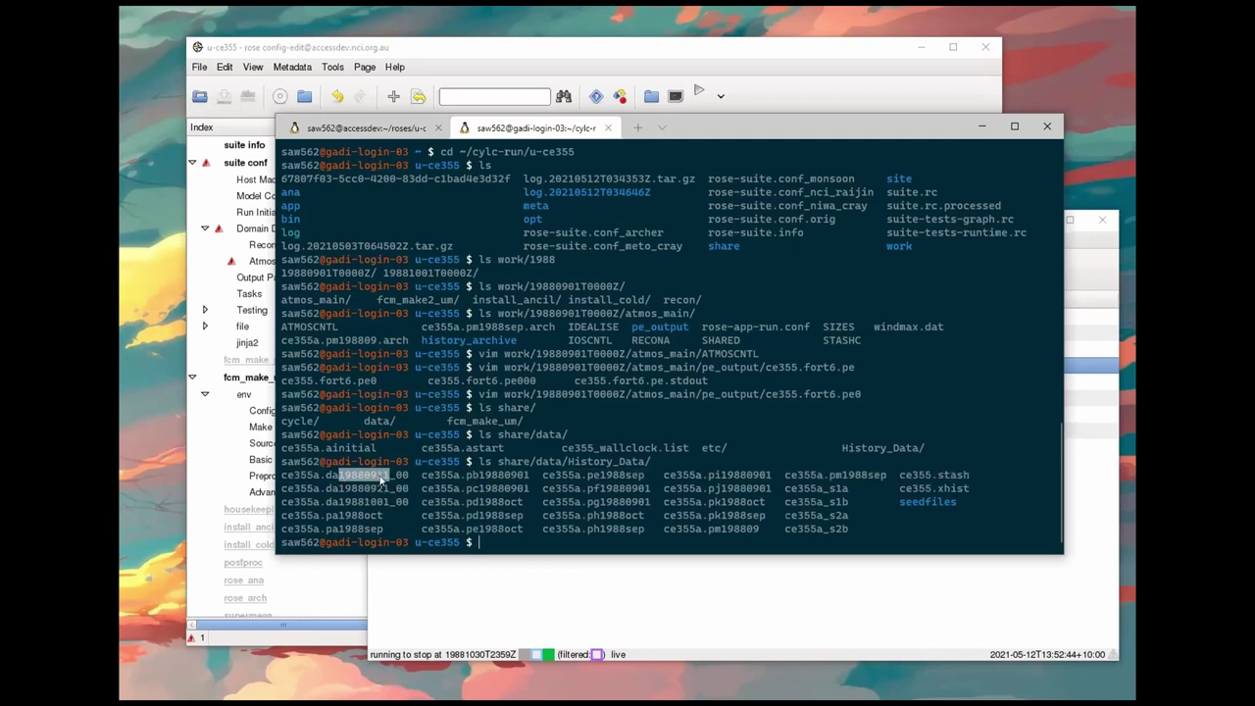
{"action": "left_click_drag", "start_coordinate": [339, 488], "coordinate": [386, 503]}
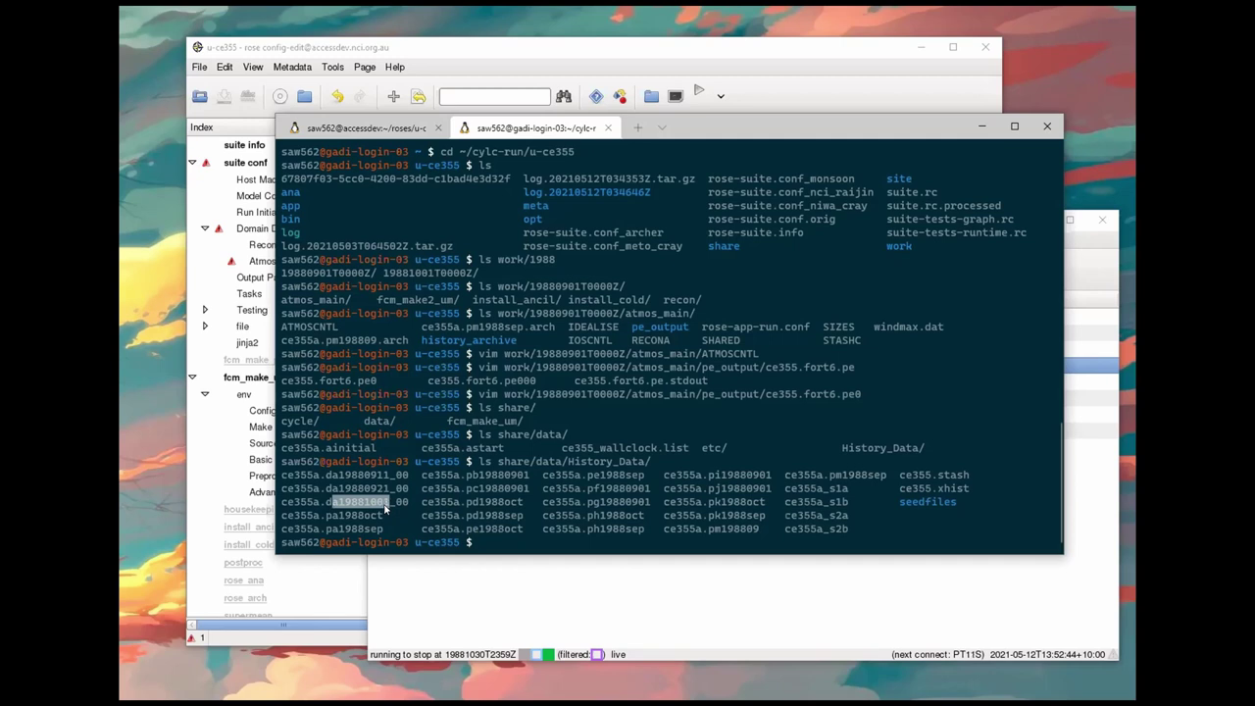
{"action": "left_click", "coordinate": [325, 523]}
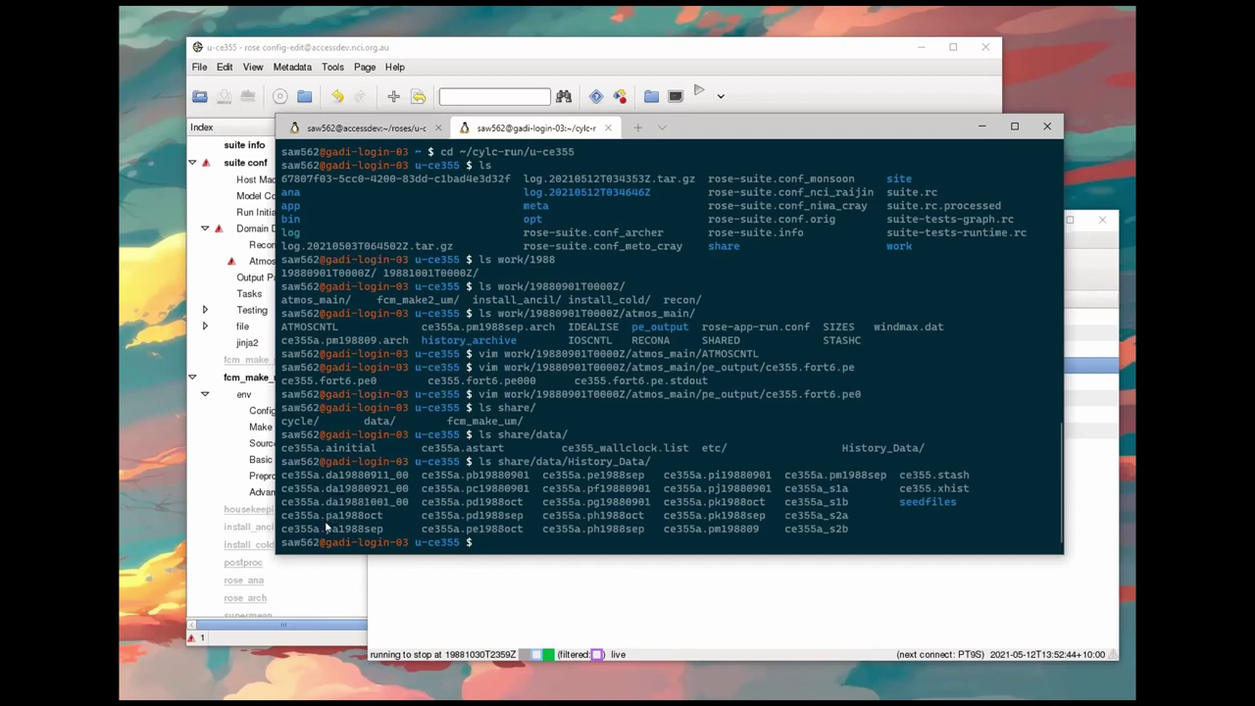
Step: Open the Model Output Streams page in the Rose configuration editor and widen the filename_base column to show the full paths
{"action": "left_click", "coordinate": [477, 49]}
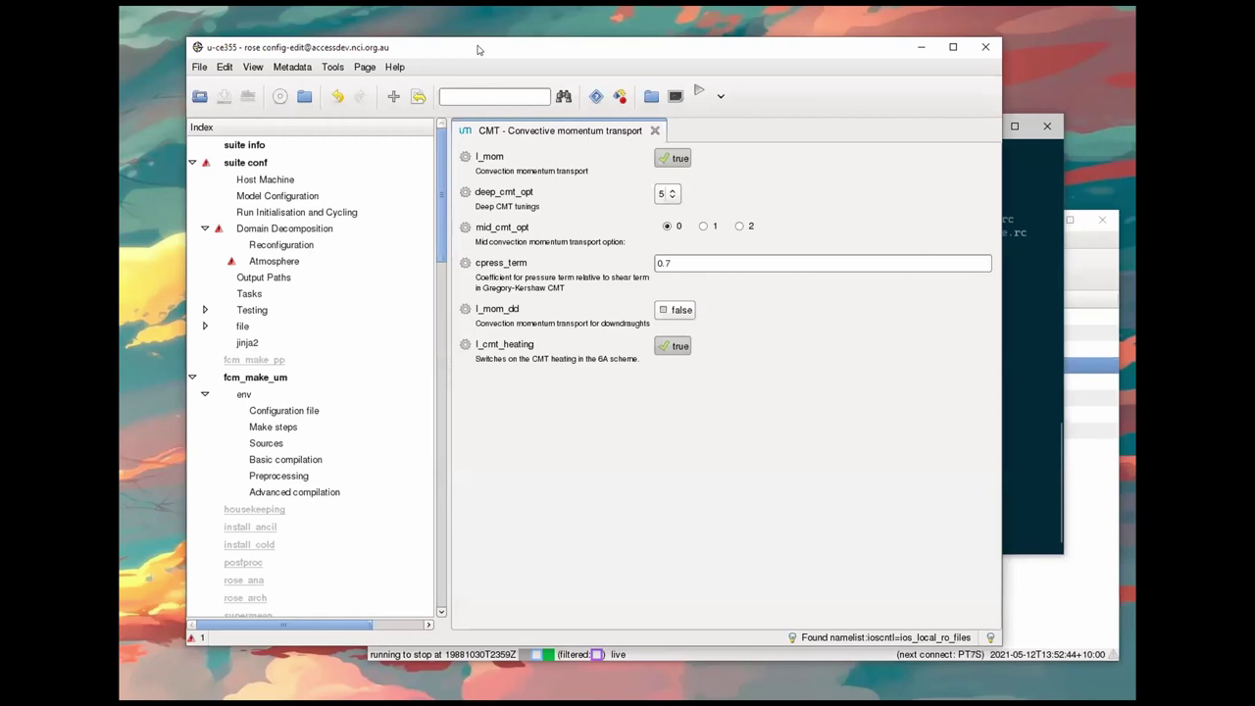
{"action": "scroll", "coordinate": [388, 358], "scroll_direction": "down", "scroll_amount": 15}
{"action": "scroll", "coordinate": [332, 391], "scroll_direction": "down", "scroll_amount": 4}
{"action": "scroll", "coordinate": [333, 330], "scroll_direction": "up", "scroll_amount": 4}
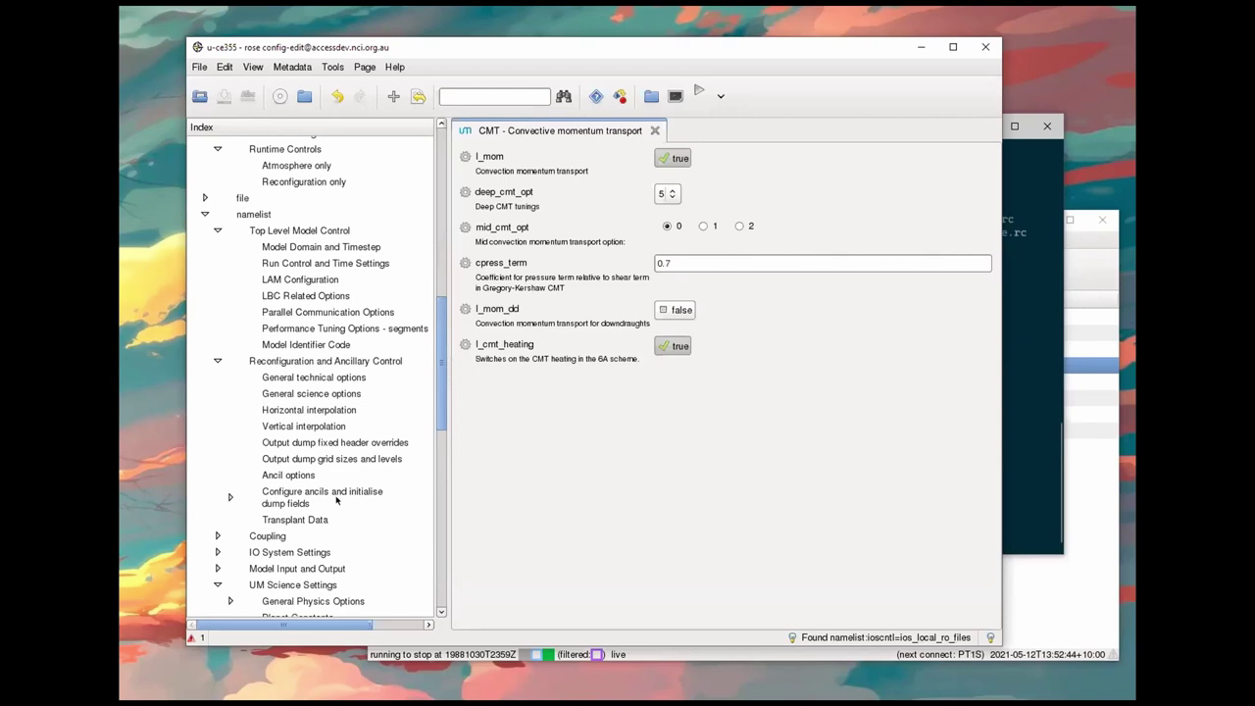
{"action": "left_click", "coordinate": [217, 569]}
{"action": "scroll", "coordinate": [293, 436], "scroll_direction": "down", "scroll_amount": 3}
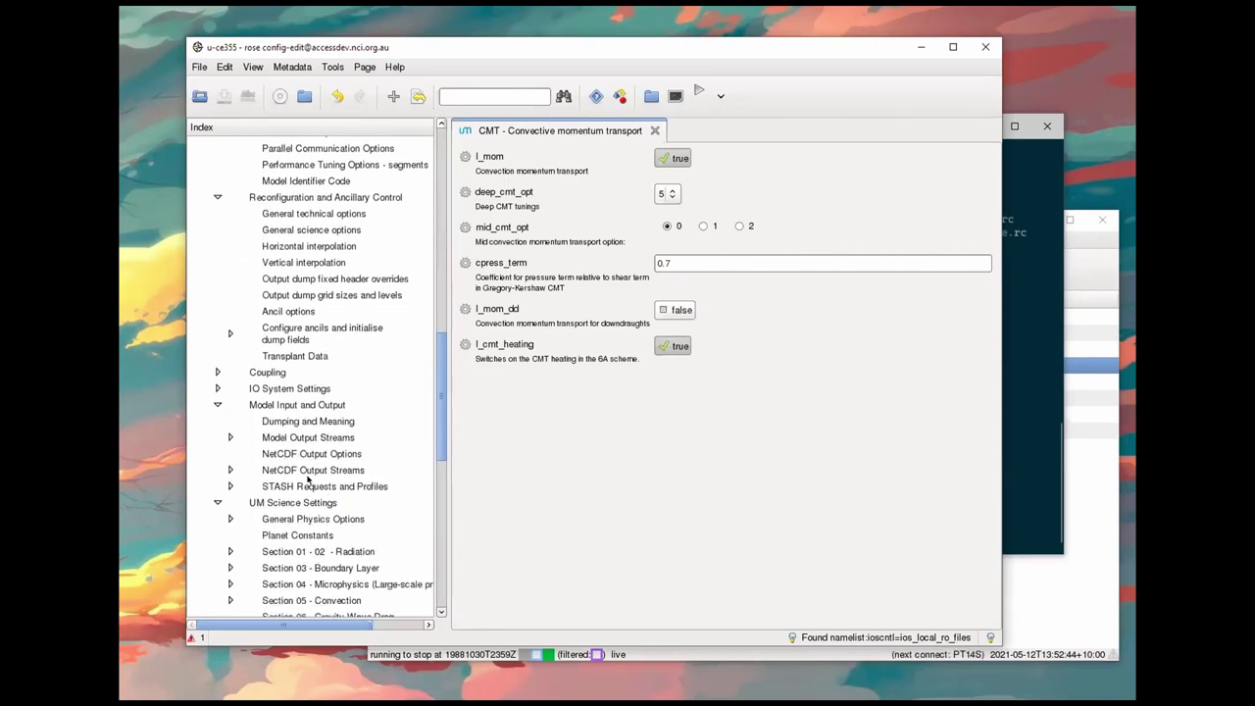
{"action": "left_click", "coordinate": [293, 437]}
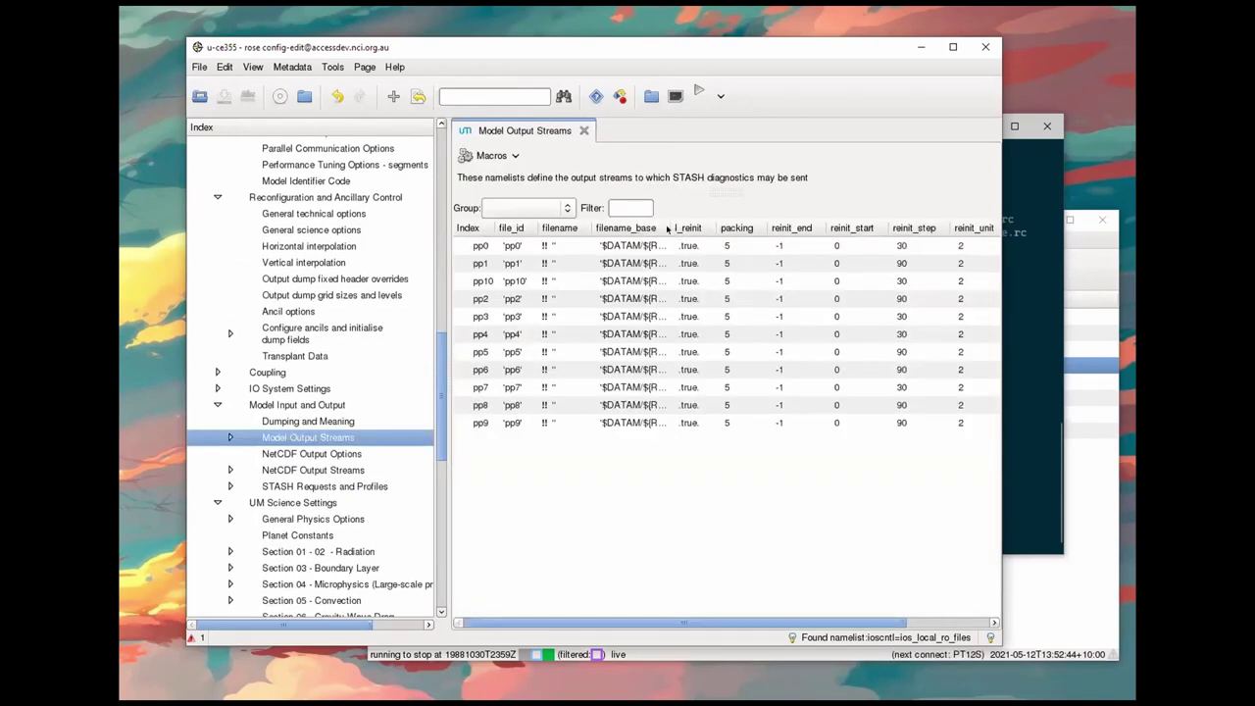
{"action": "left_click_drag", "start_coordinate": [684, 227], "coordinate": [848, 226]}
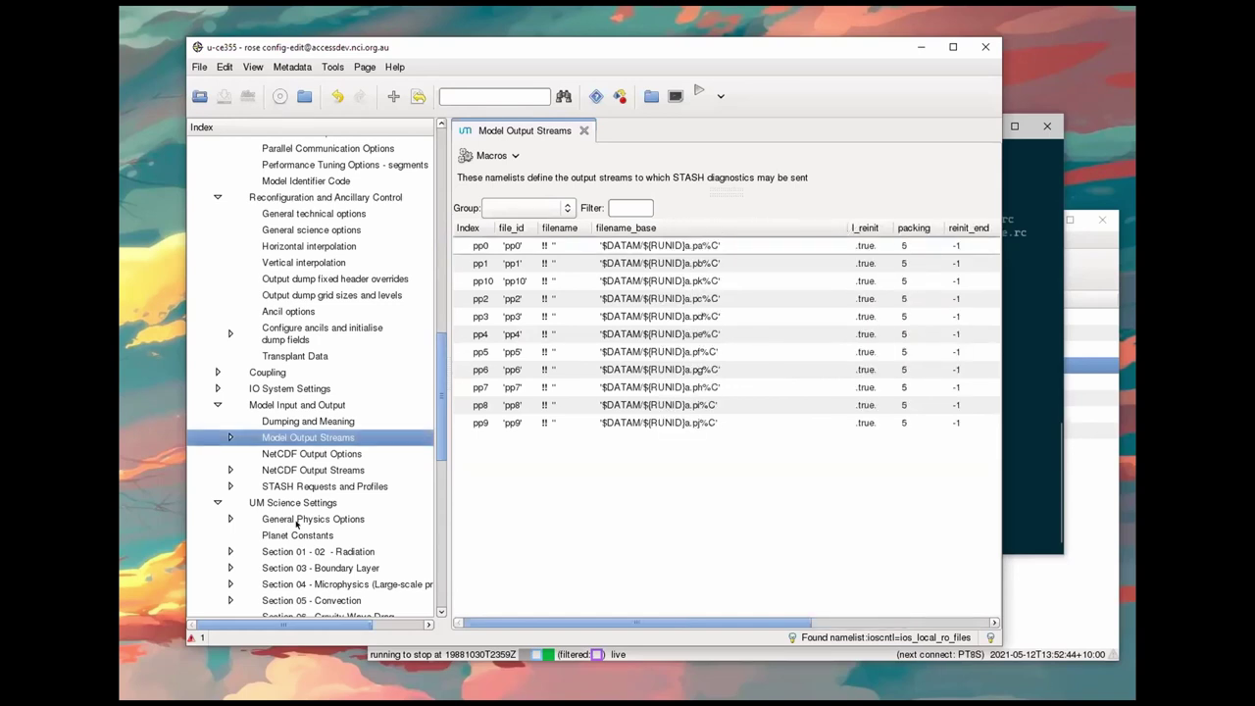
Step: Return to the gadi terminal session and examine the dates in the ce355a.pa and ce355a.pb output file names
{"action": "left_click", "coordinate": [1038, 492]}
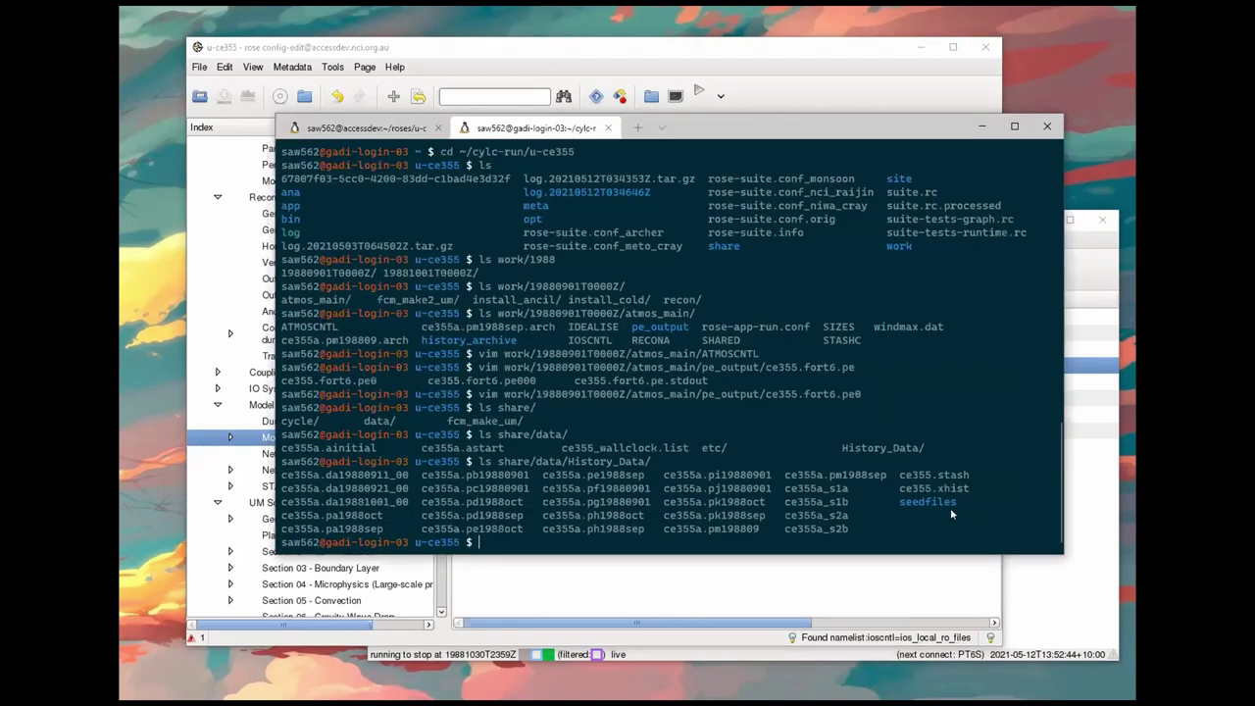
{"action": "left_click_drag", "start_coordinate": [320, 528], "coordinate": [390, 516]}
{"action": "left_click_drag", "start_coordinate": [478, 474], "coordinate": [523, 485]}
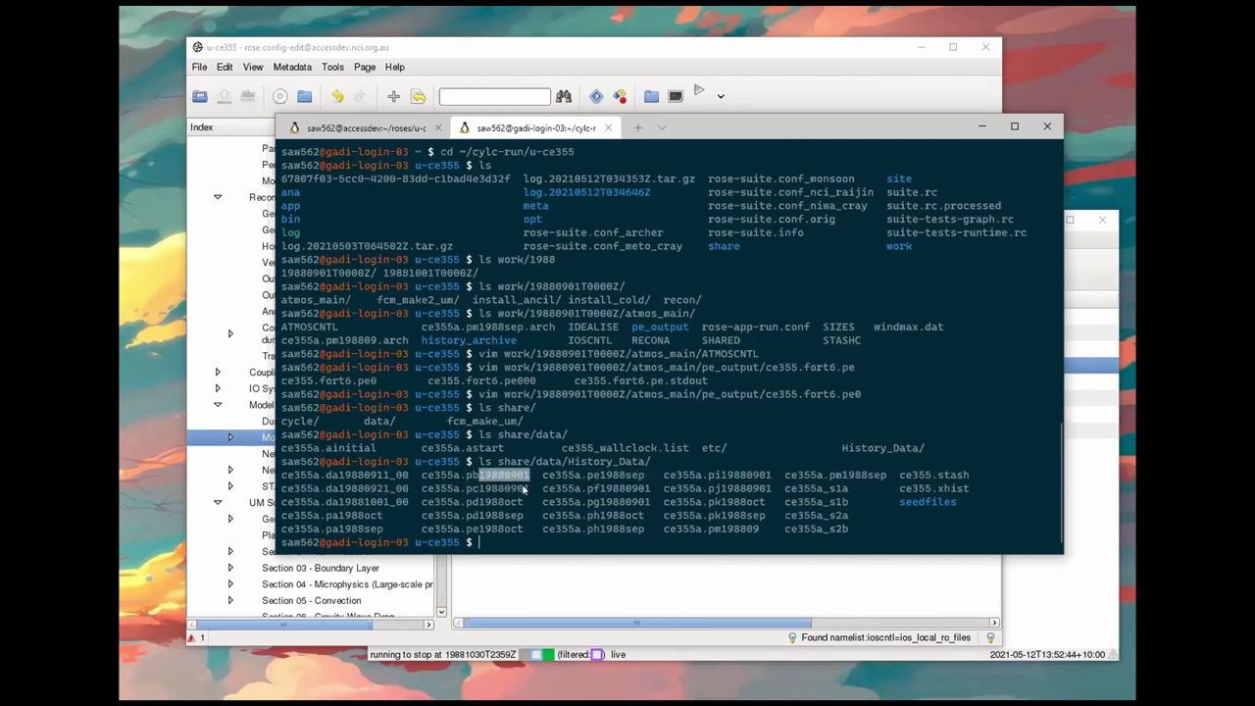
{"action": "left_click", "coordinate": [678, 535]}
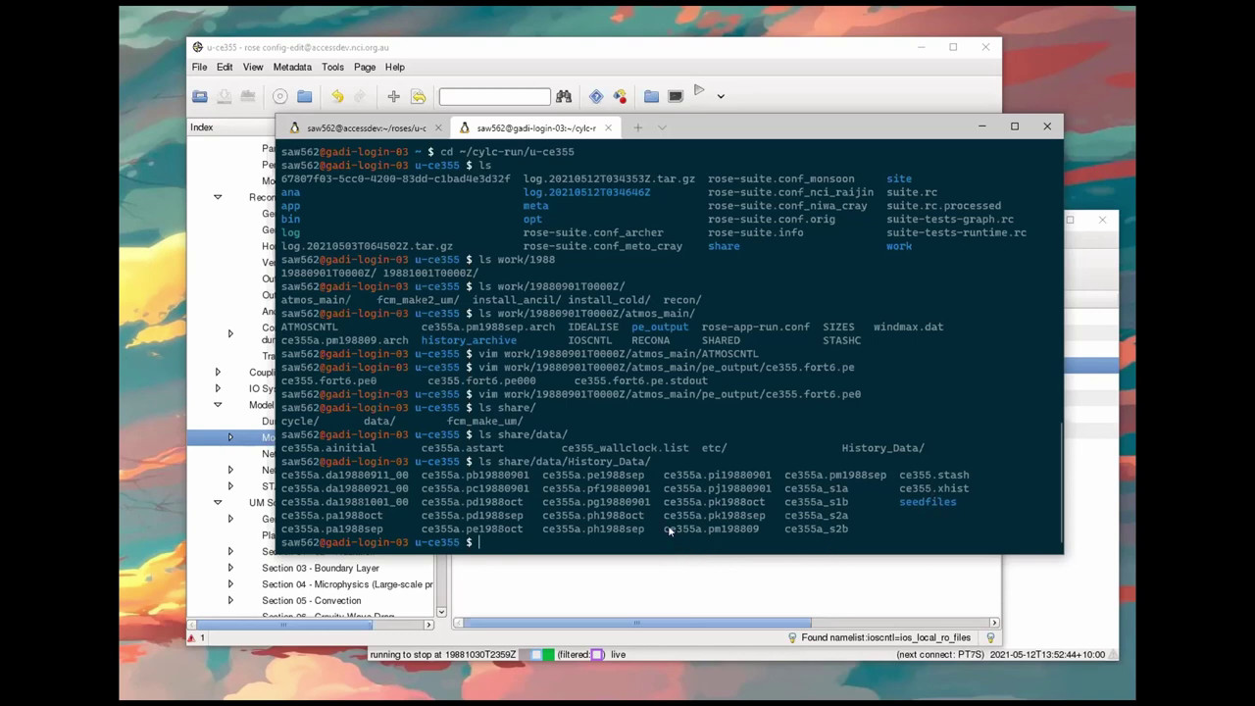
Step: Examine the ce355a.pm198809 file name and its stream letters in the History_Data listing
{"action": "left_click_drag", "start_coordinate": [664, 528], "coordinate": [756, 533]}
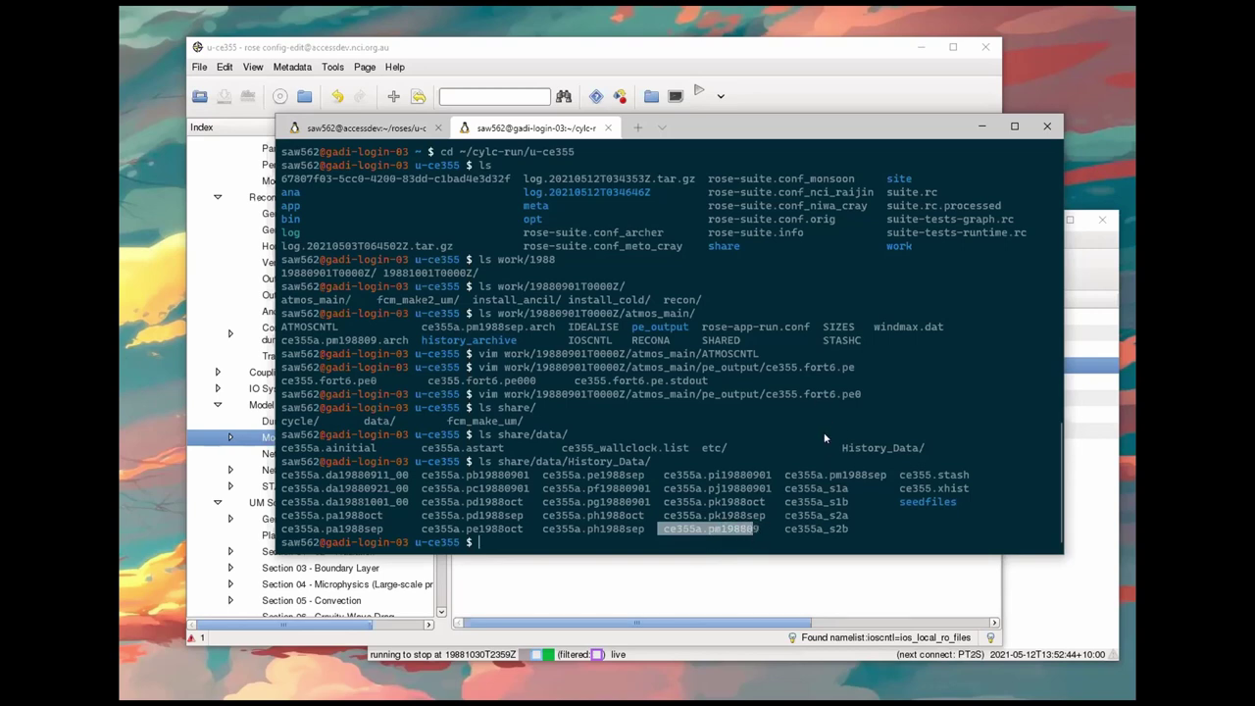
{"action": "left_click", "coordinate": [755, 533]}
{"action": "left_click_drag", "start_coordinate": [714, 530], "coordinate": [718, 533]}
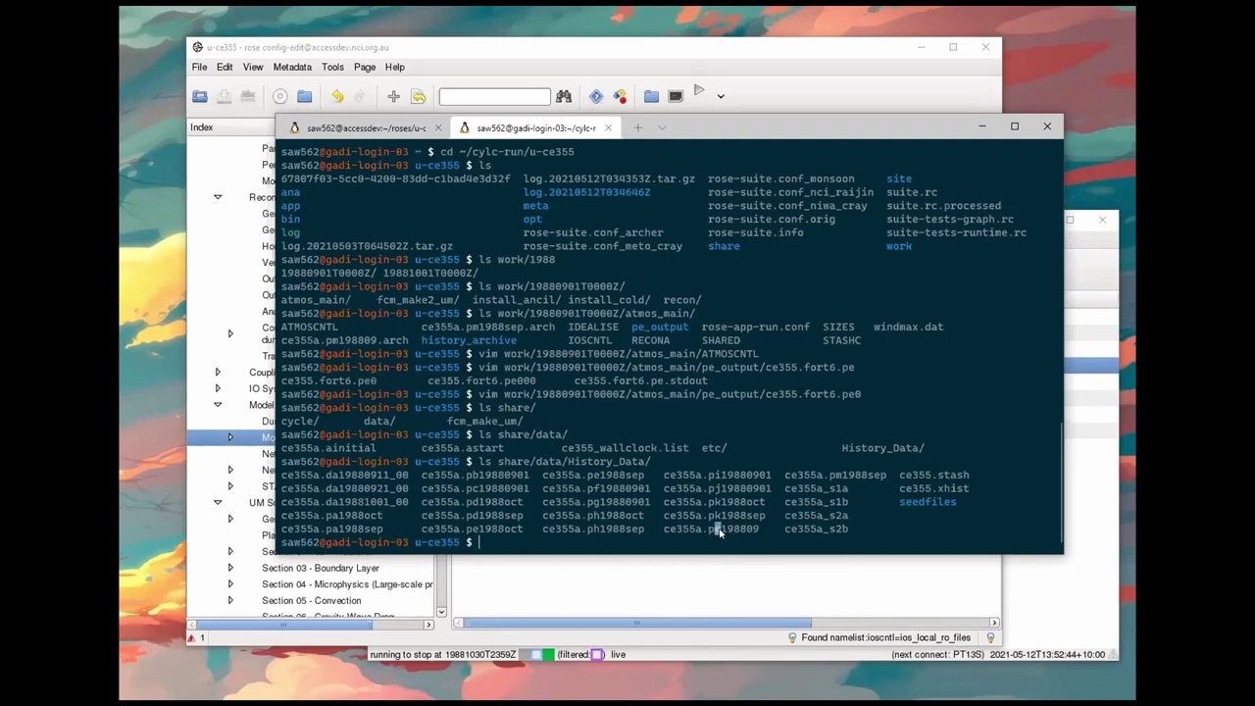
{"action": "left_click_drag", "start_coordinate": [719, 534], "coordinate": [676, 542]}
{"action": "left_click", "coordinate": [724, 544]}
{"action": "left_click_drag", "start_coordinate": [523, 506], "coordinate": [443, 498]}
{"action": "left_click", "coordinate": [477, 493]}
Step: Enter the path ~access/apps/xconv/1.94/ at the prompt and list the programs available there
{"action": "type", "text": "~access/bin/xc"}
{"action": "key", "text": "BackSpace"}
{"action": "key", "text": "BackSpace"}
{"action": "key", "text": "BackSpace"}
{"action": "key", "text": "BackSpace"}
{"action": "key", "text": "BackSpace"}
{"action": "key", "text": "BackSpace"}
{"action": "type", "text": "apps/xconv/1.94/"}
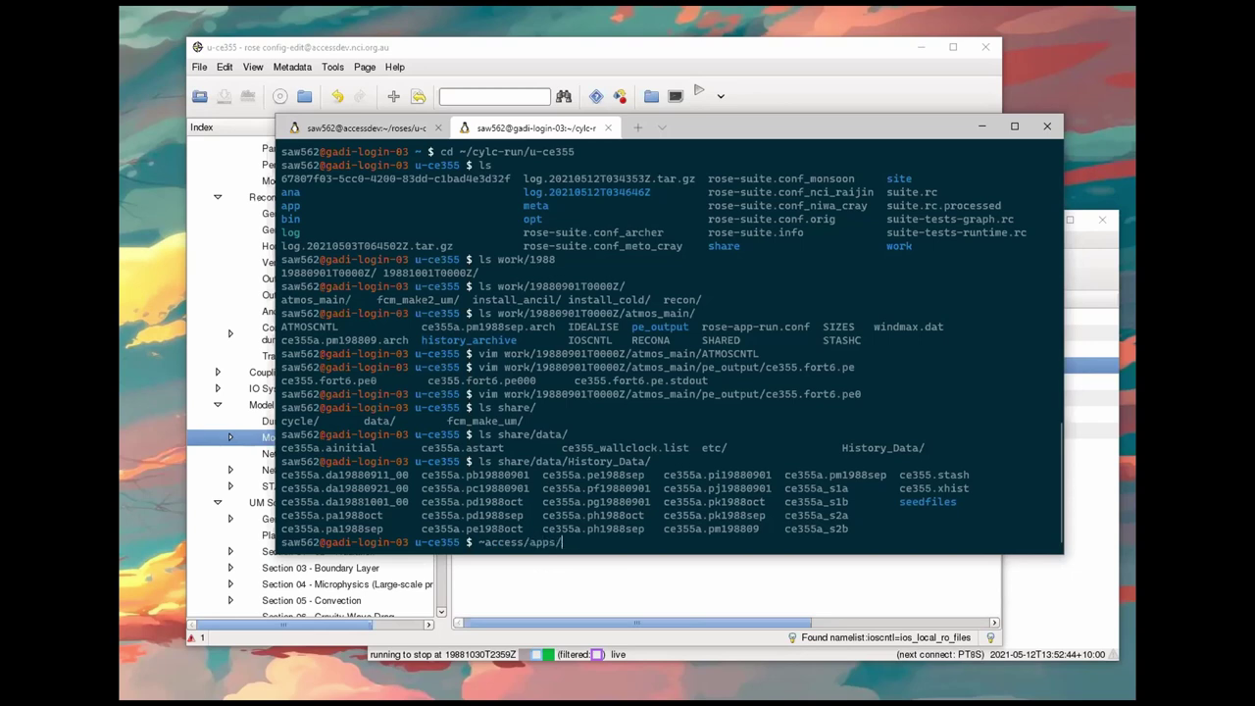
{"action": "key", "text": "Tab"}
{"action": "key", "text": "Tab"}
Step: Try to open ce355a.pd1988sep with ~access/apps/xconv/1.94/xconv
{"action": "type", "text": "xconv"}
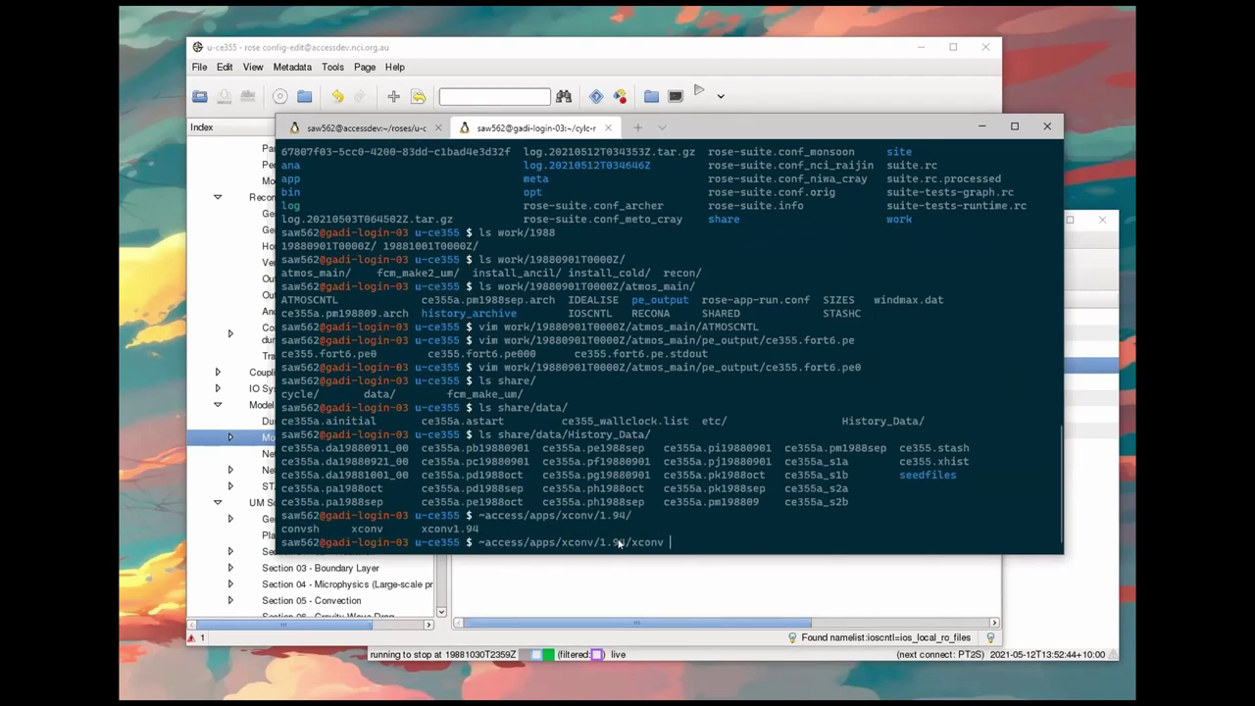
{"action": "left_click_drag", "start_coordinate": [525, 489], "coordinate": [421, 494]}
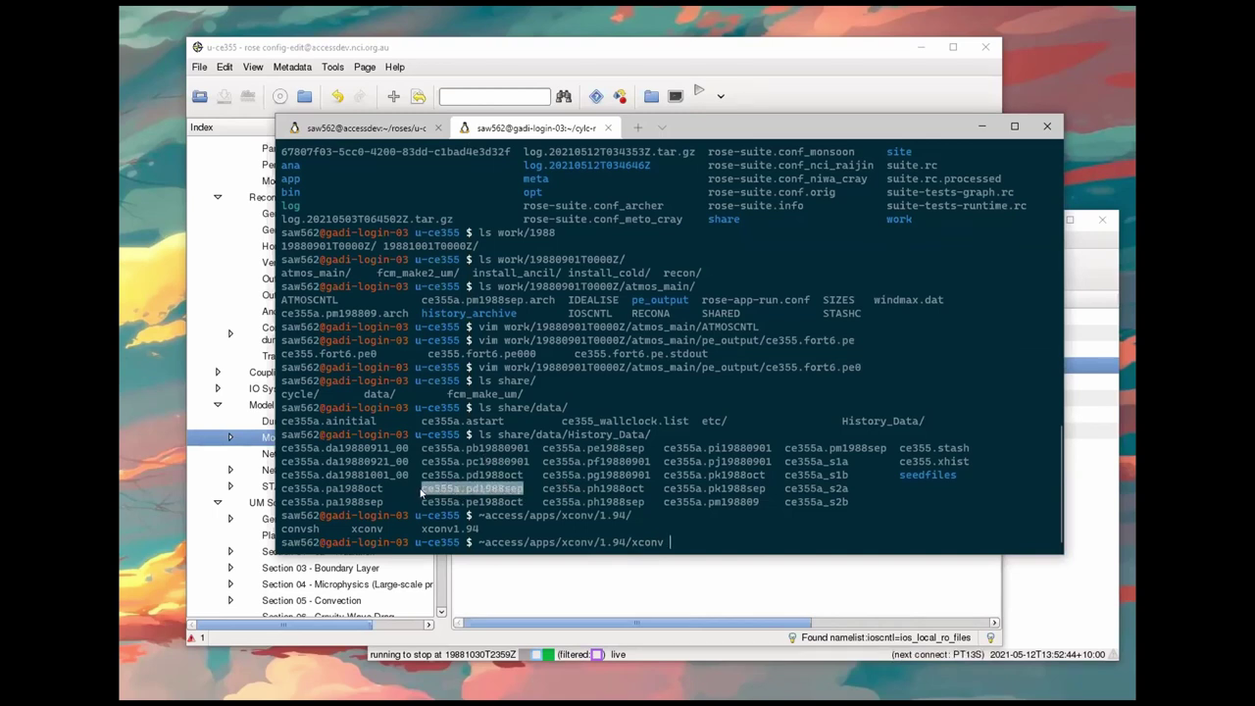
{"action": "middle_click", "coordinate": [689, 503]}
{"action": "key", "text": "Return"}
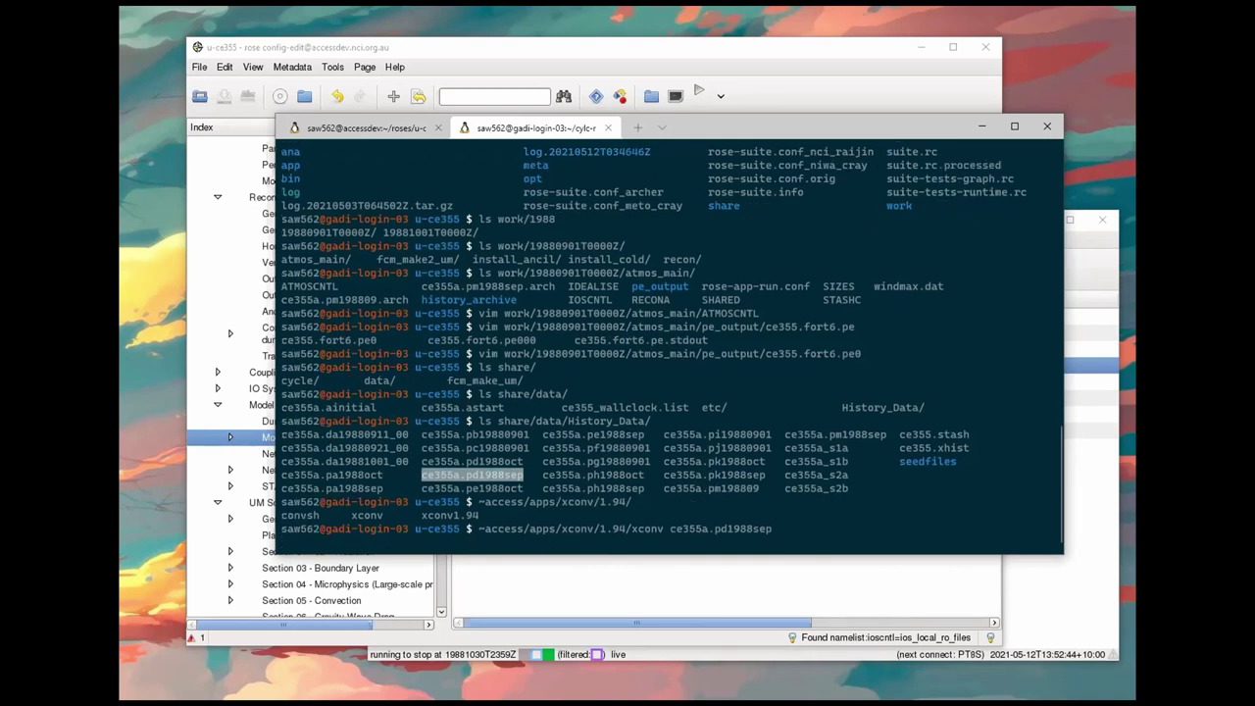
{"action": "key", "text": "Return"}
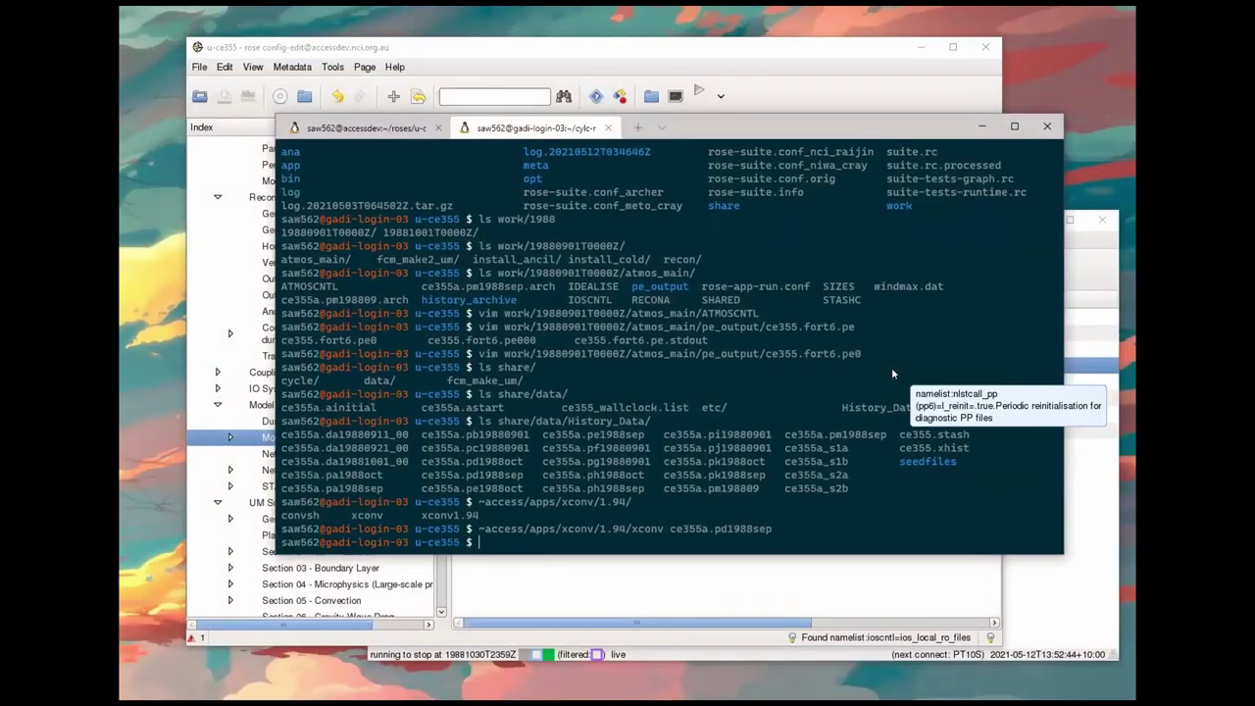
Step: Run xconv on share/data/History_Data/ce355a.pd1988sep and close the Xconv window again
{"action": "key", "text": "Up"}
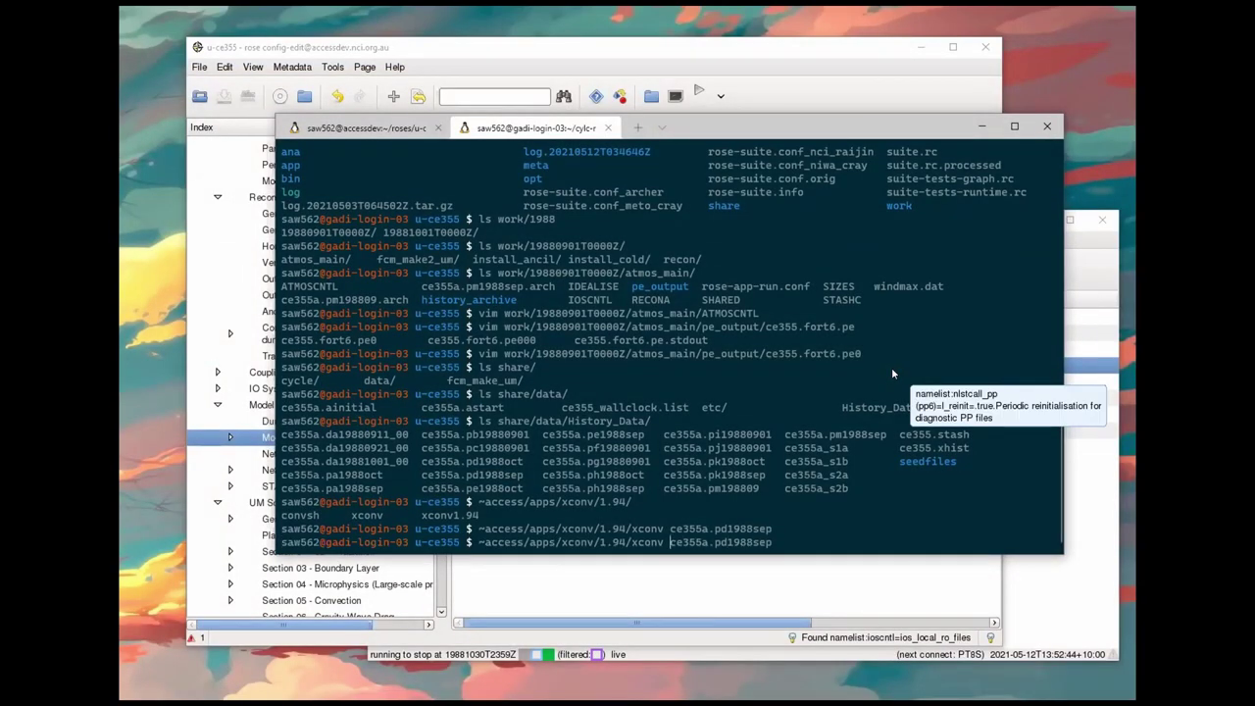
{"action": "left_click_drag", "start_coordinate": [651, 424], "coordinate": [498, 424]}
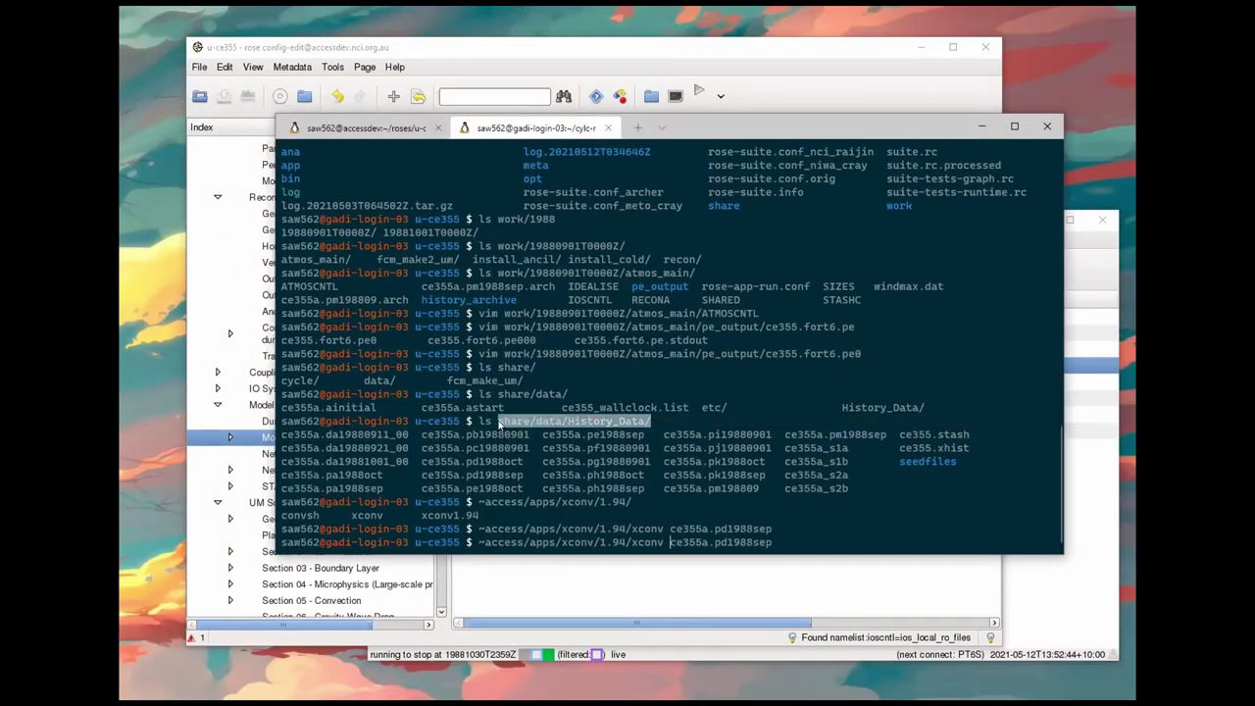
{"action": "right_click", "coordinate": [554, 393]}
{"action": "key", "text": "Return"}
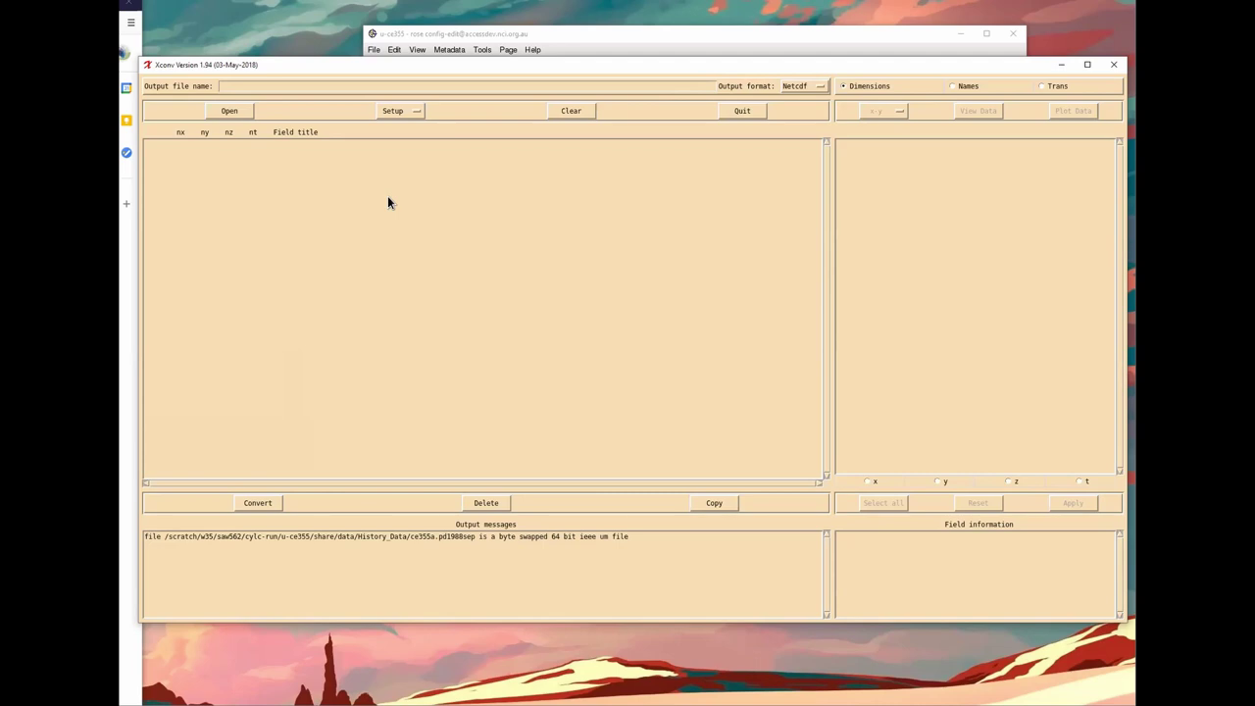
{"action": "left_click_drag", "start_coordinate": [709, 66], "coordinate": [620, 135]}
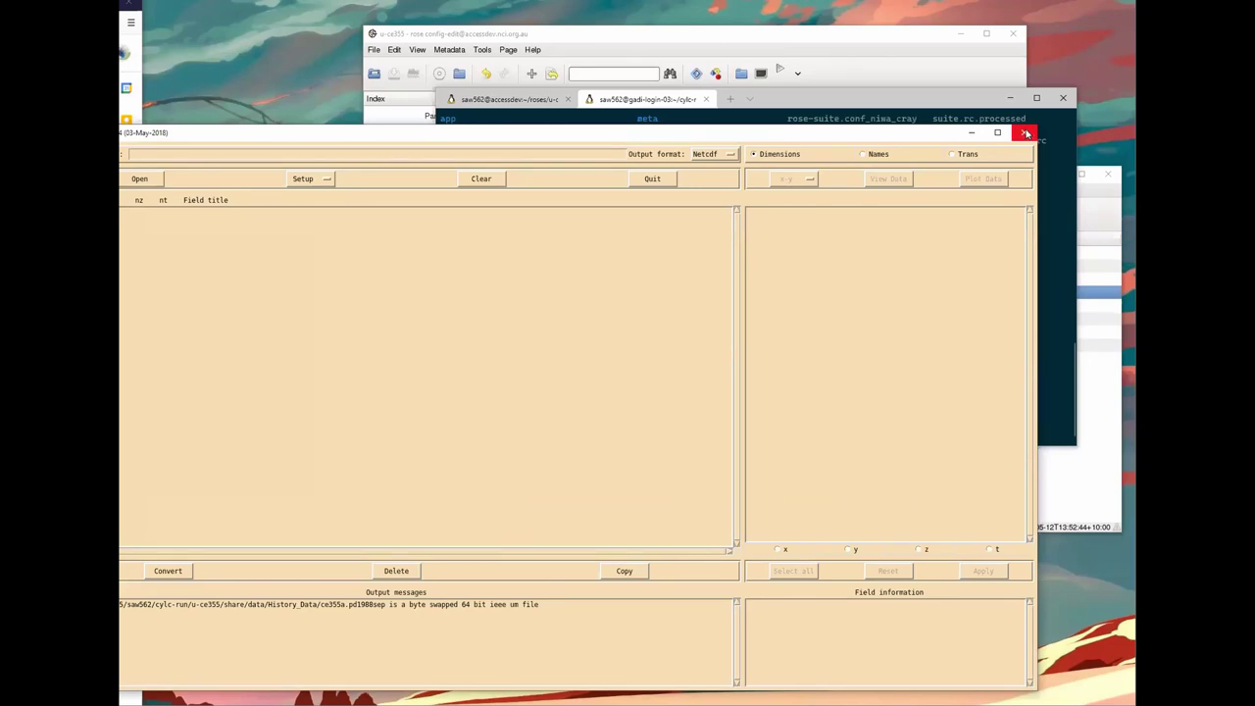
{"action": "left_click", "coordinate": [1025, 133]}
Step: Open share/data/History_Data/ce355a.da19880911_00 in xconv and select the U COMPNT OF WIND AFTER TIMESTEP field
{"action": "key", "text": "Up"}
{"action": "key", "text": "BackSpace"}
{"action": "key", "text": "BackSpace"}
{"action": "key", "text": "BackSpace"}
{"action": "key", "text": "BackSpace"}
{"action": "key", "text": "BackSpace"}
{"action": "key", "text": "BackSpace"}
{"action": "key", "text": "BackSpace"}
{"action": "key", "text": "BackSpace"}
{"action": "type", "text": "da"}
{"action": "key", "text": "Tab"}
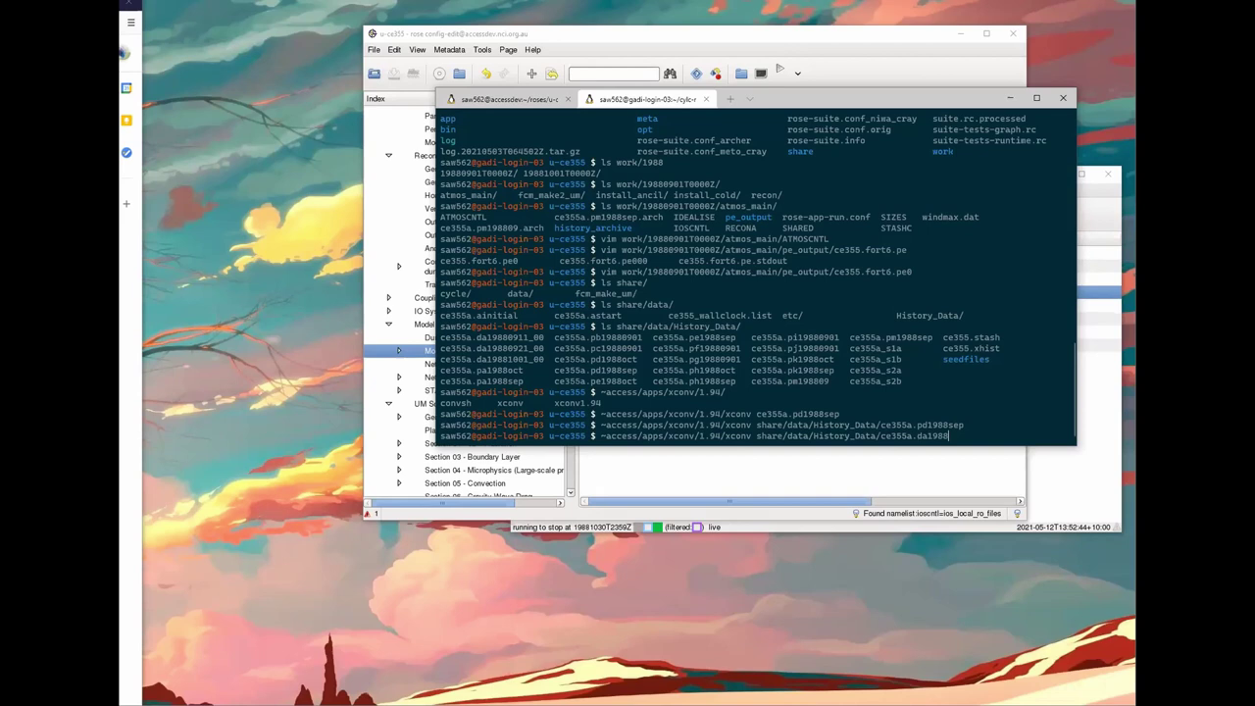
{"action": "type", "text": "0911_00"}
{"action": "key", "text": "Return"}
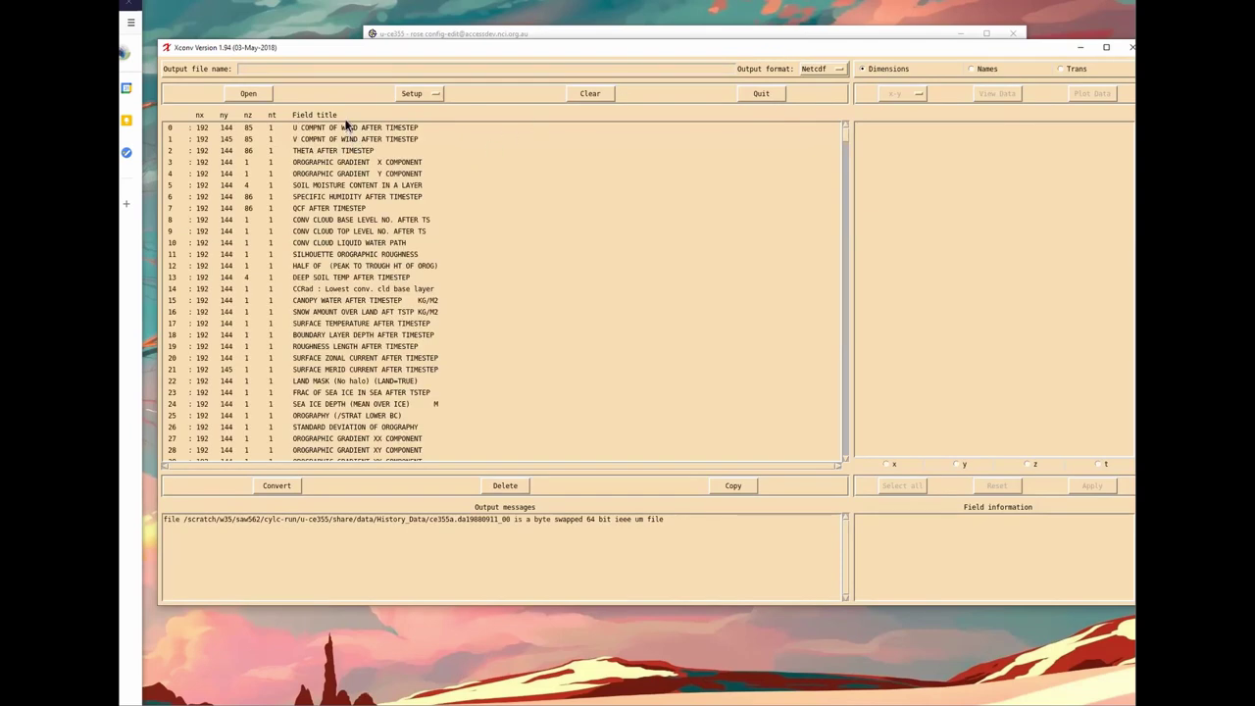
{"action": "left_click", "coordinate": [339, 130]}
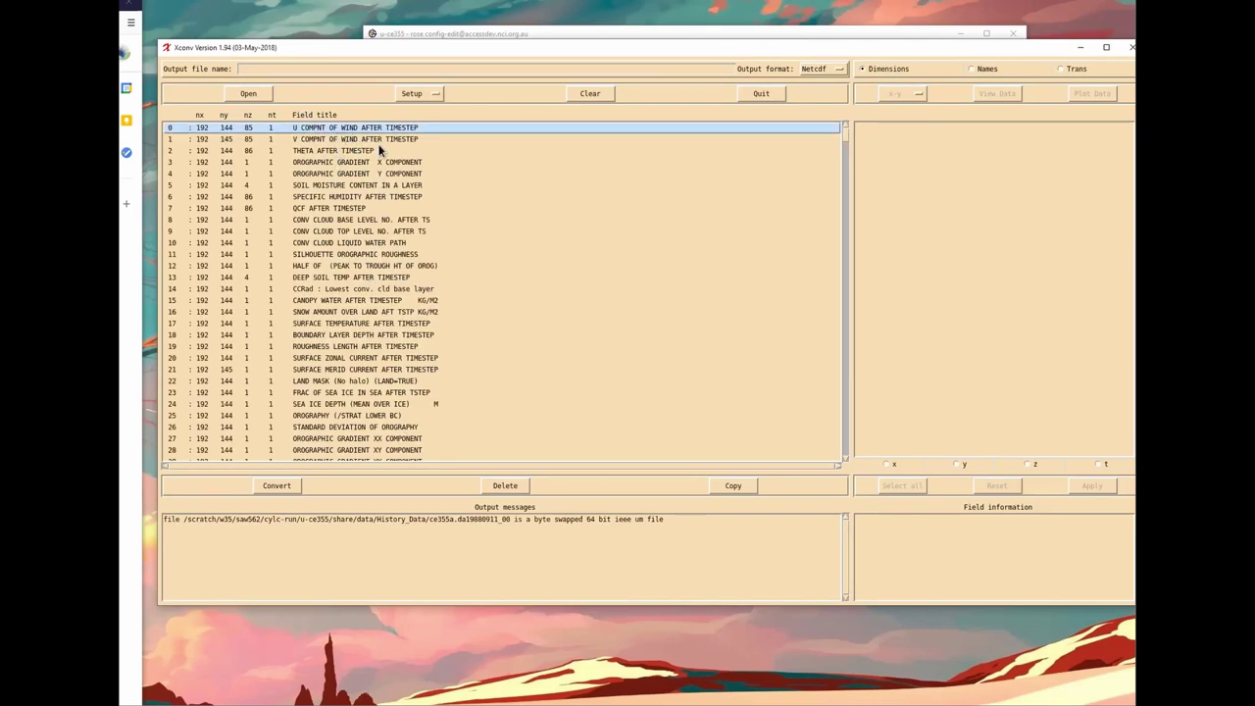
Step: Load the U COMPNT OF WIND AFTER TIMESTEP field, plot it on the x-y plane and close the plot
{"action": "left_click", "coordinate": [360, 141], "text": "ctrl"}
{"action": "left_click", "coordinate": [352, 150], "text": "ctrl"}
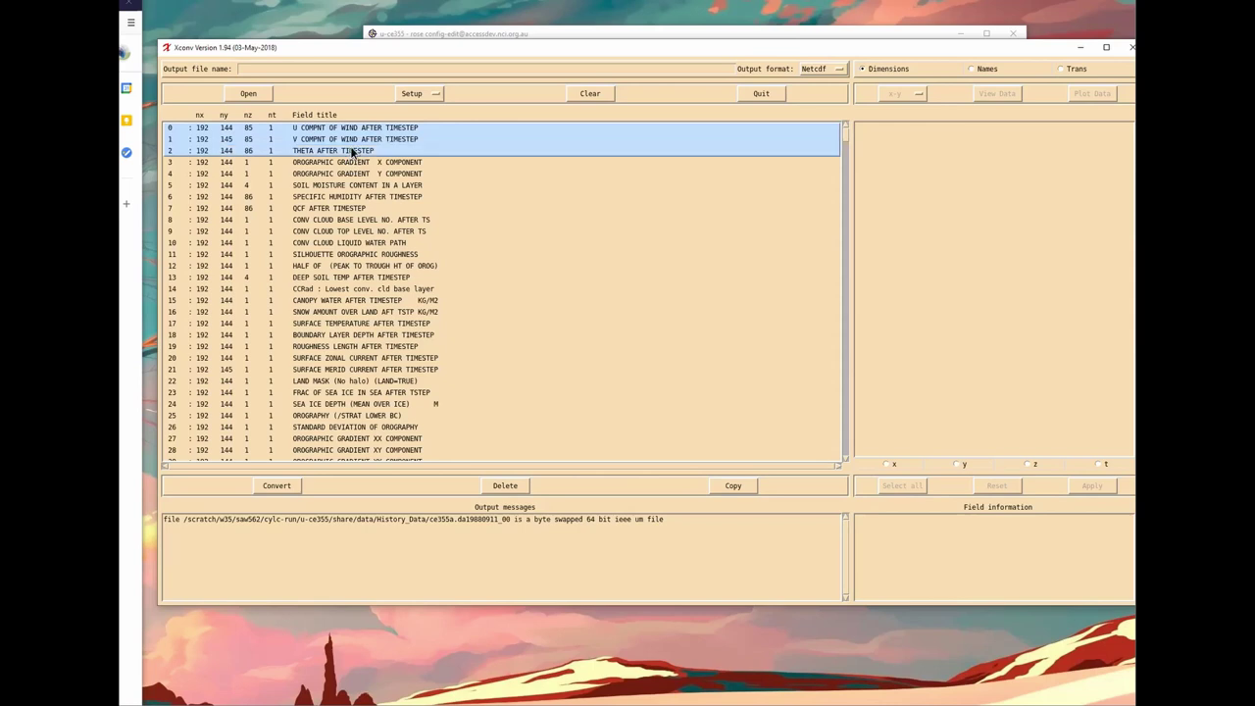
{"action": "left_click", "coordinate": [367, 128]}
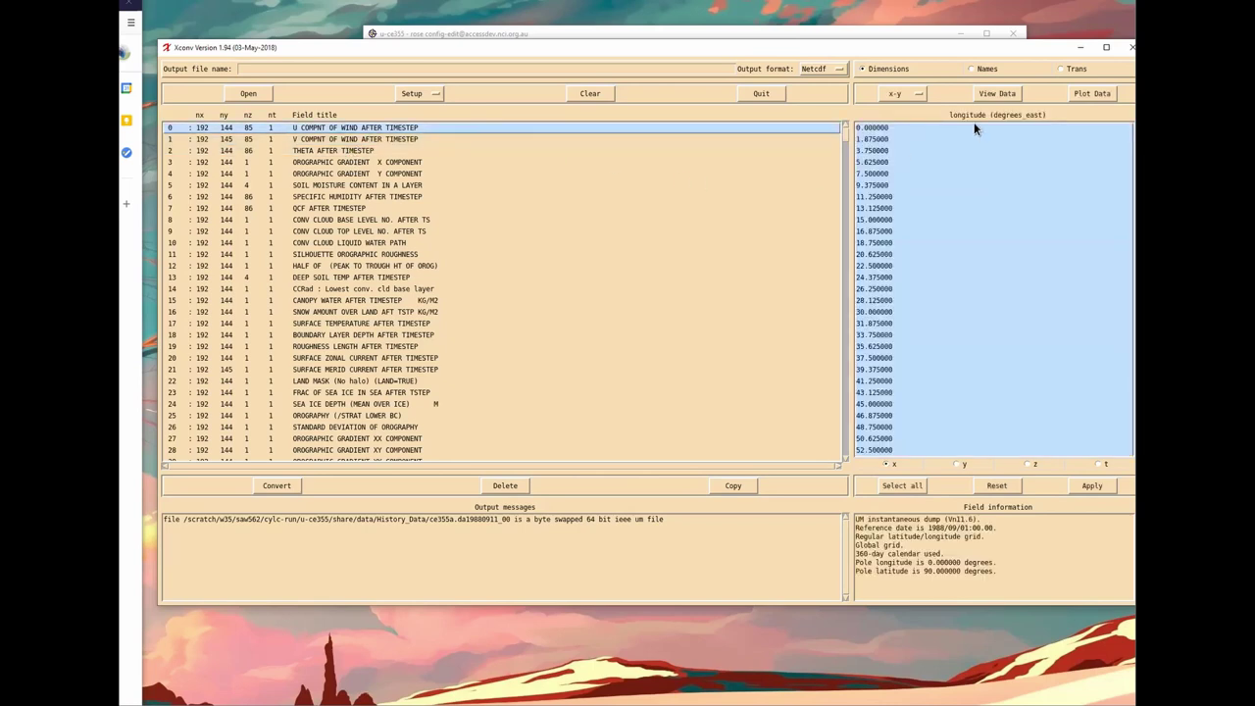
{"action": "left_click", "coordinate": [1090, 94]}
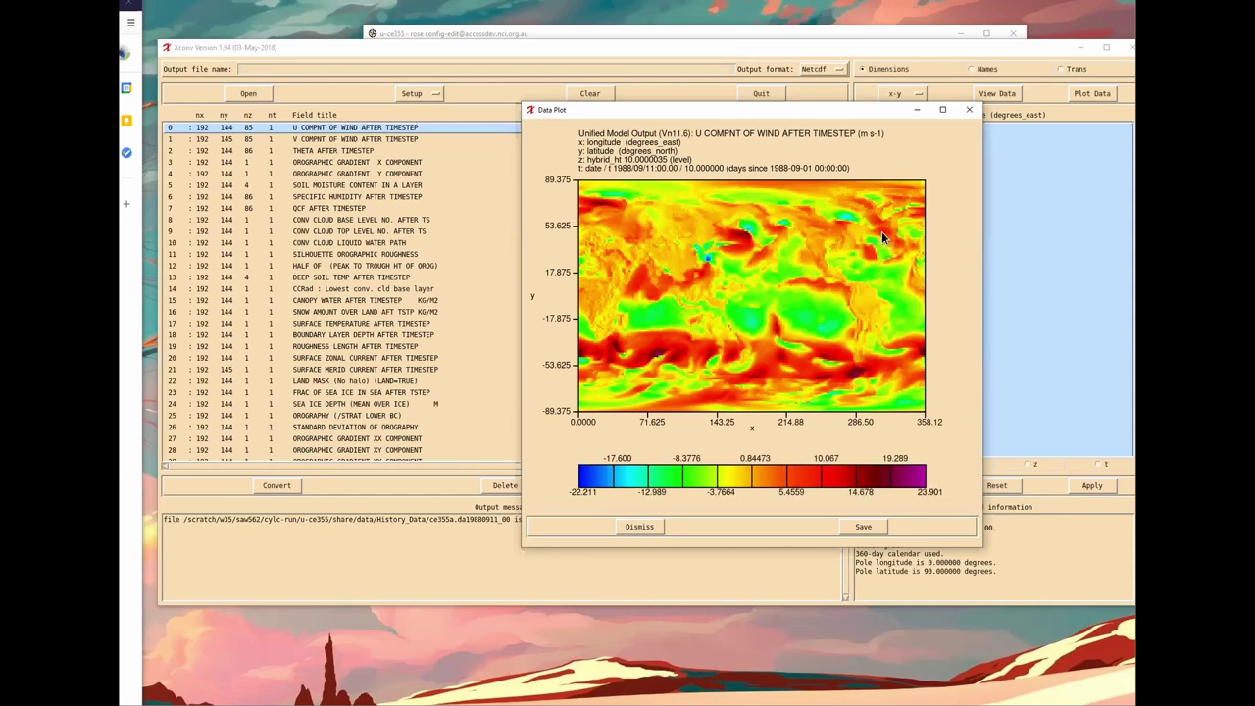
{"action": "left_click", "coordinate": [968, 112]}
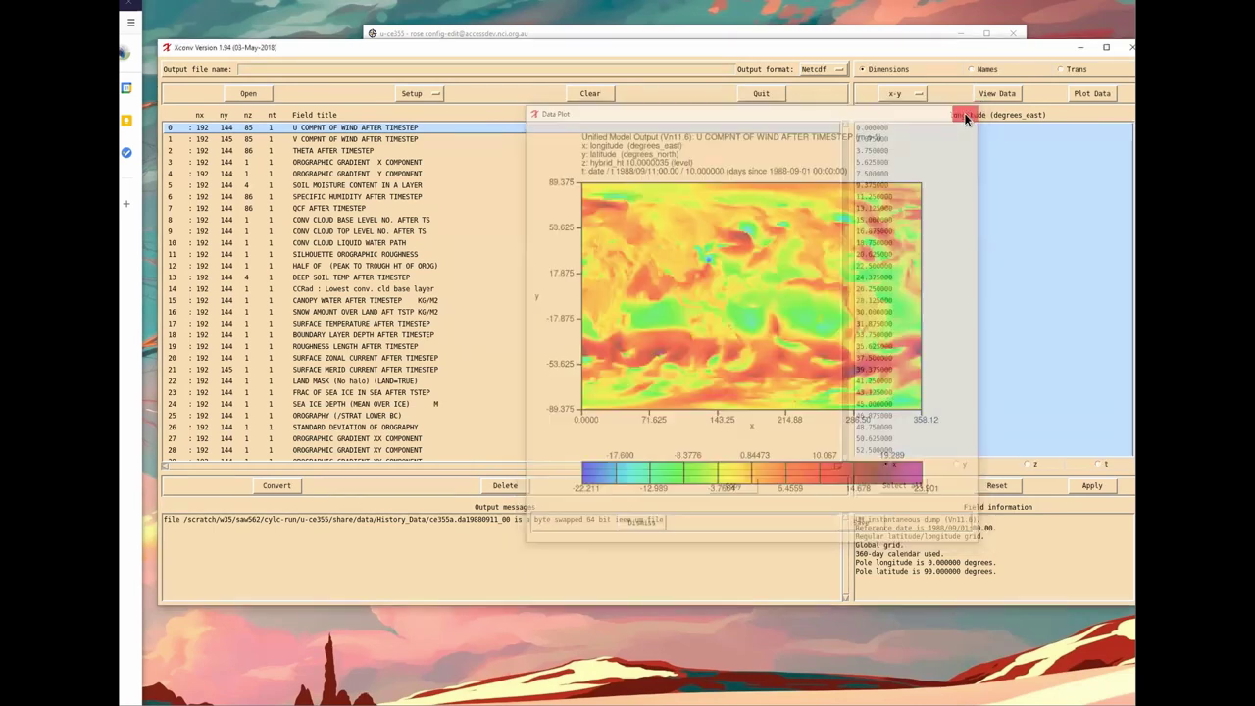
Step: Restrict the U wind field's z dimension to level 1209.999650, plot its data and close the plot
{"action": "left_click", "coordinate": [1098, 464]}
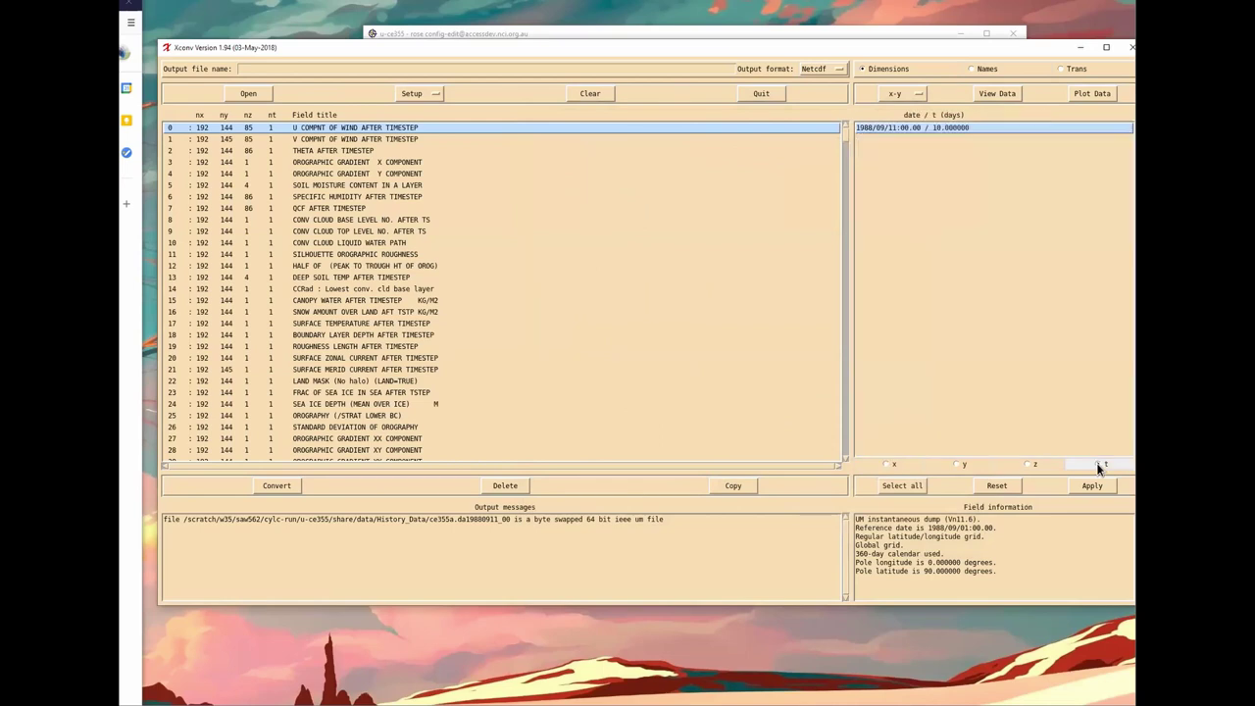
{"action": "left_click", "coordinate": [1030, 465]}
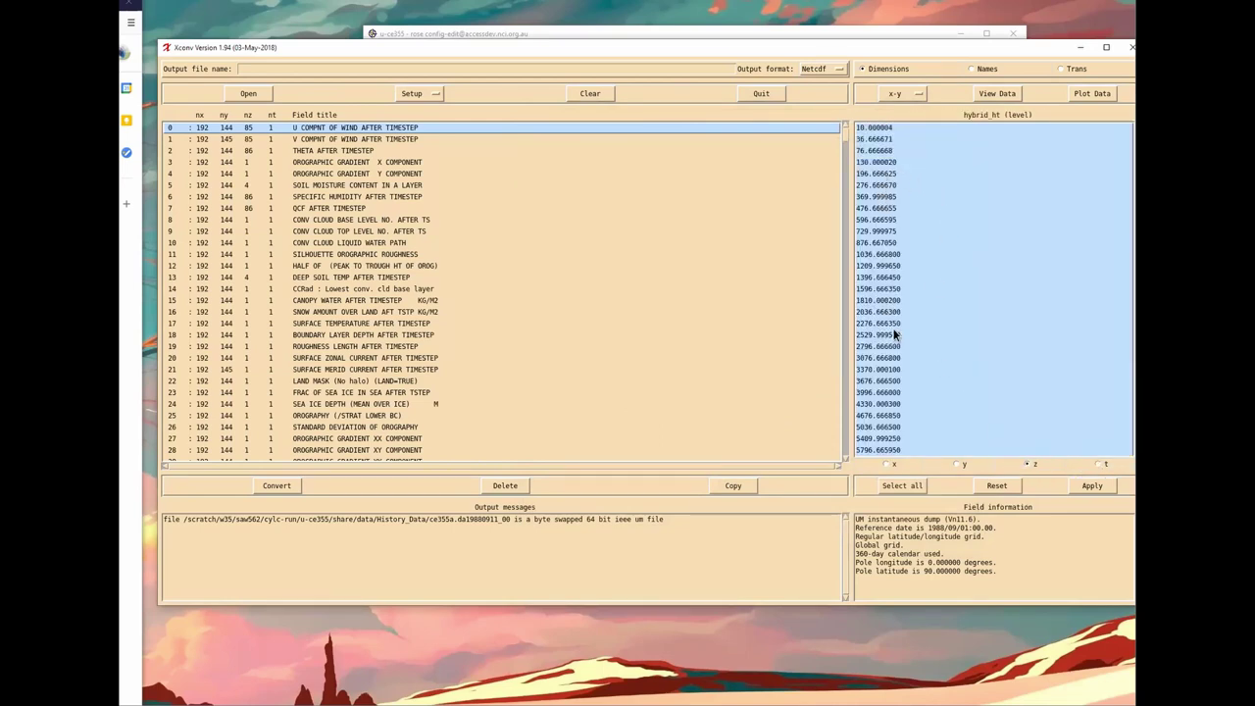
{"action": "left_click", "coordinate": [918, 266]}
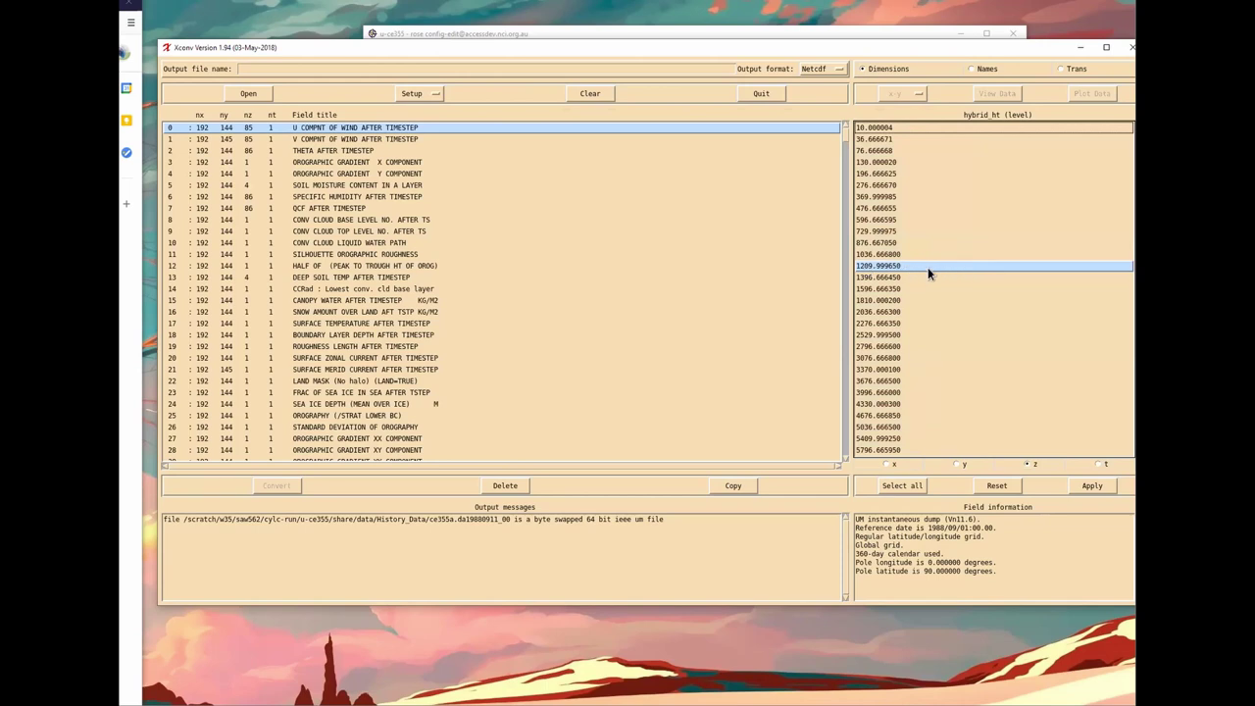
{"action": "left_click", "coordinate": [1090, 486]}
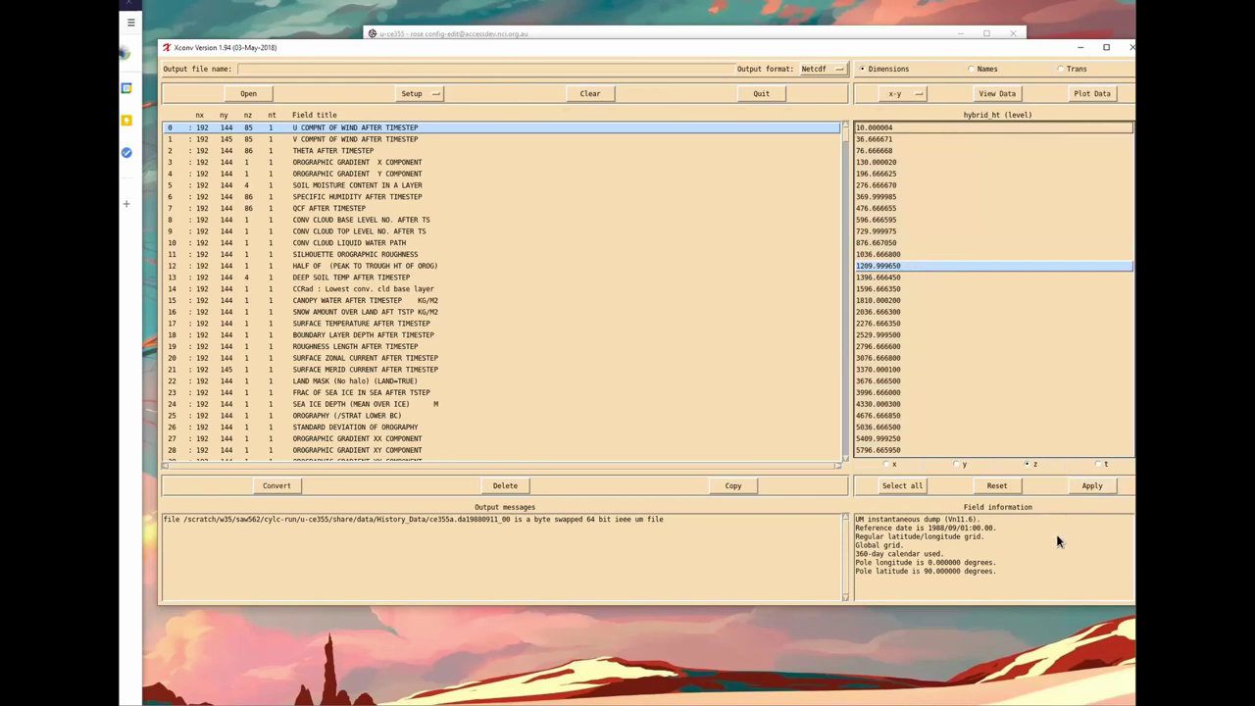
{"action": "left_click", "coordinate": [1083, 93]}
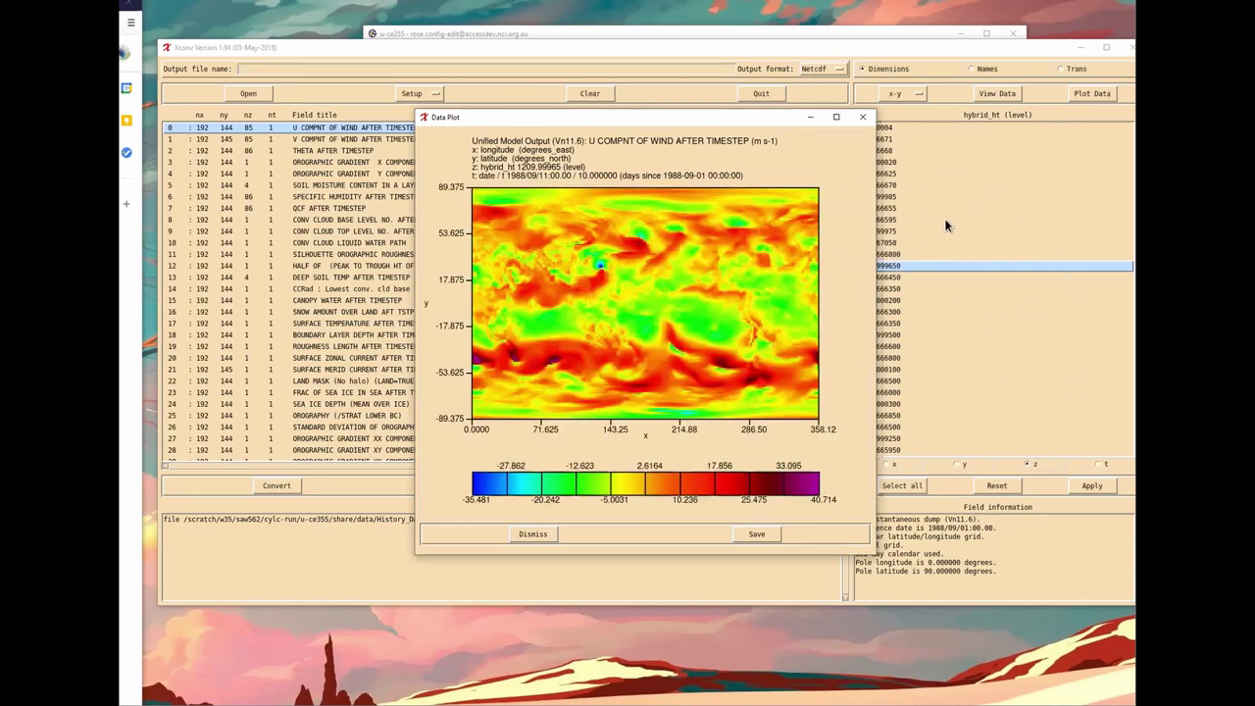
{"action": "left_click", "coordinate": [862, 116]}
Step: Select several non-adjacent fields together, from QCF AFTER TIMESTEP down to SEA ICE DEPTH (MEAN OVER ICE)
{"action": "left_click", "coordinate": [428, 207], "text": "ctrl"}
{"action": "left_click", "coordinate": [385, 243], "text": "ctrl"}
{"action": "left_click", "coordinate": [380, 289], "text": "ctrl"}
{"action": "left_click", "coordinate": [395, 337], "text": "ctrl"}
{"action": "left_click", "coordinate": [397, 369], "text": "ctrl"}
{"action": "left_click", "coordinate": [402, 404], "text": "ctrl"}
Step: Load the SILHOUETTE OROGRAPHIC ROUGHNESS field as the only selected field to show its dimensions and information
{"action": "left_click", "coordinate": [403, 257]}
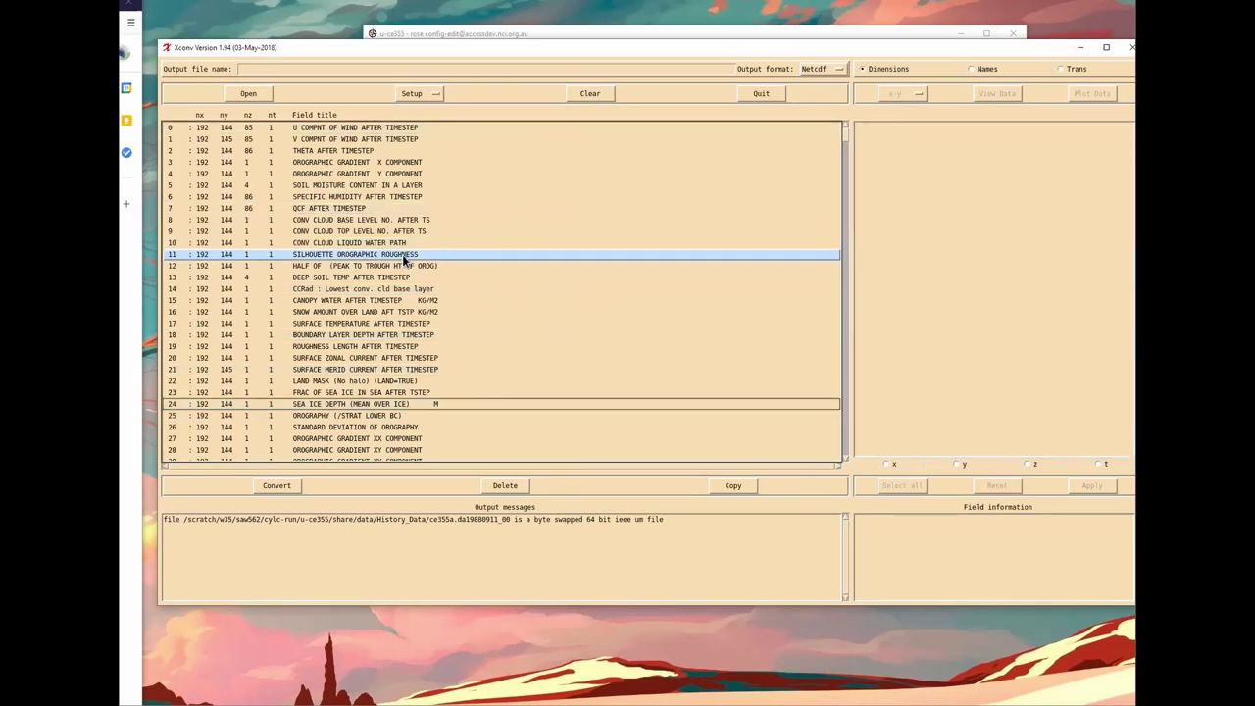
{"action": "left_click", "coordinate": [455, 254]}
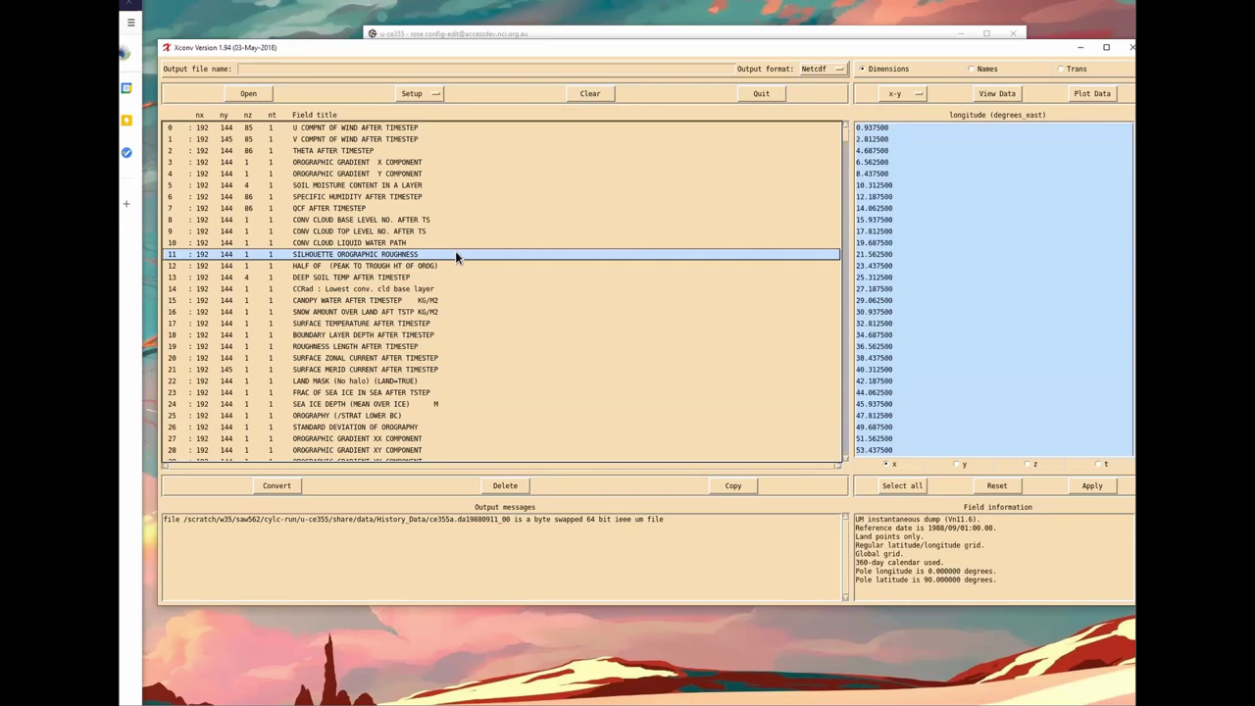